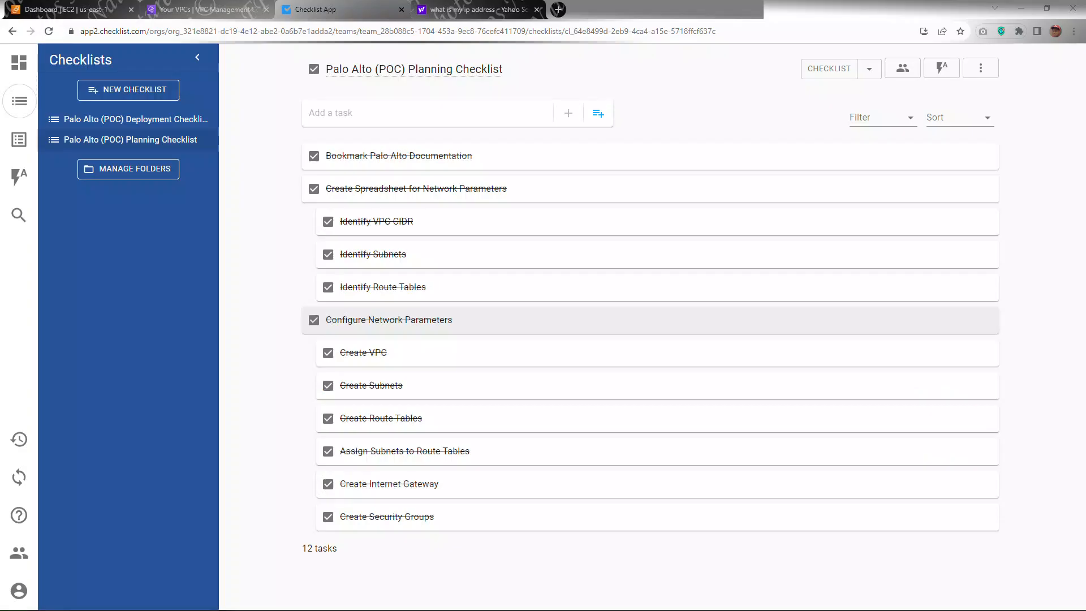
Step: Review the IP scheme spreadsheet and the remaining tasks of the Palo Alto deployment checklist
{"action": "key", "text": "alt+Tab"}
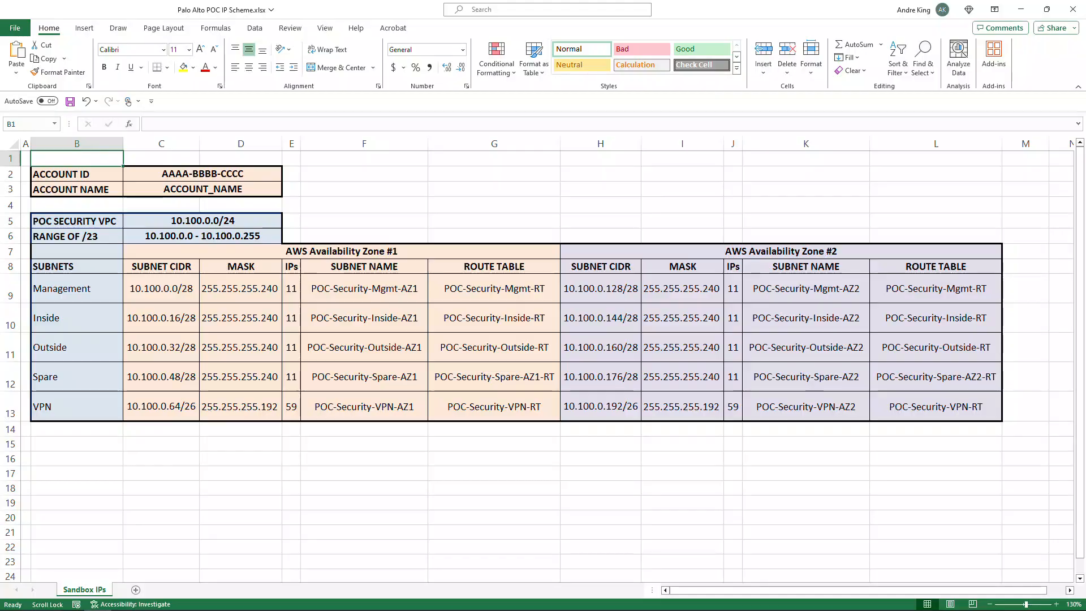
{"action": "key", "text": "alt+Tab"}
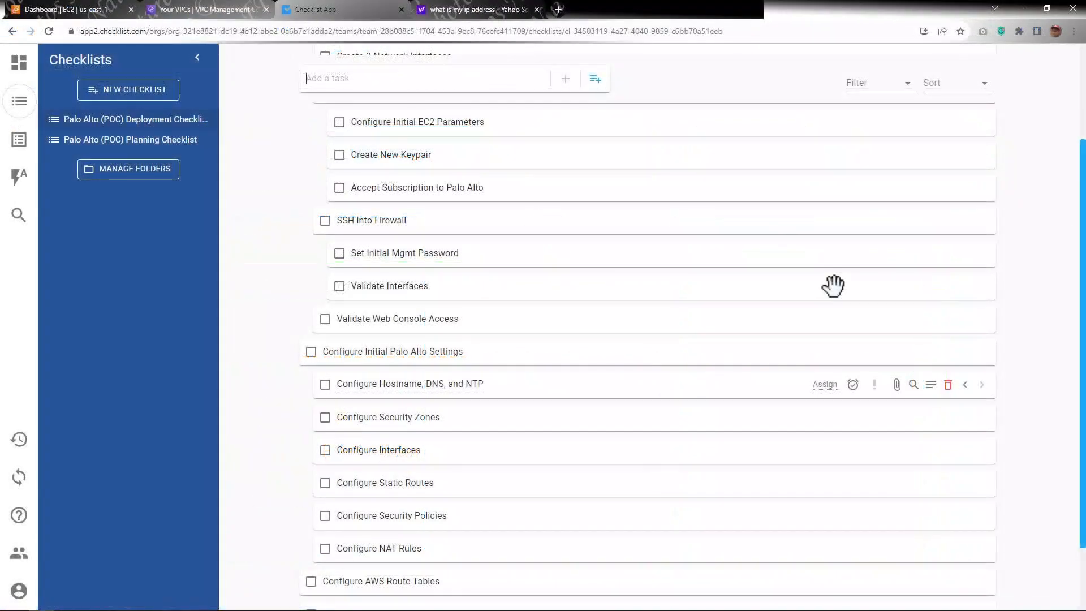
{"action": "scroll", "coordinate": [832, 286], "scroll_direction": "up", "scroll_amount": 3}
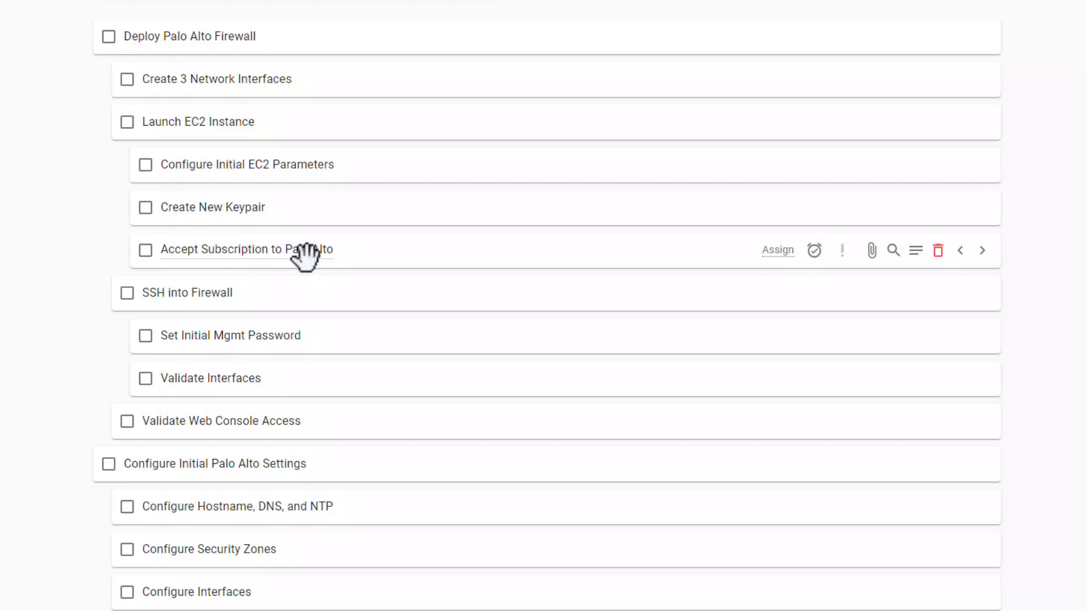
{"action": "scroll", "coordinate": [286, 303], "scroll_direction": "down", "scroll_amount": 3}
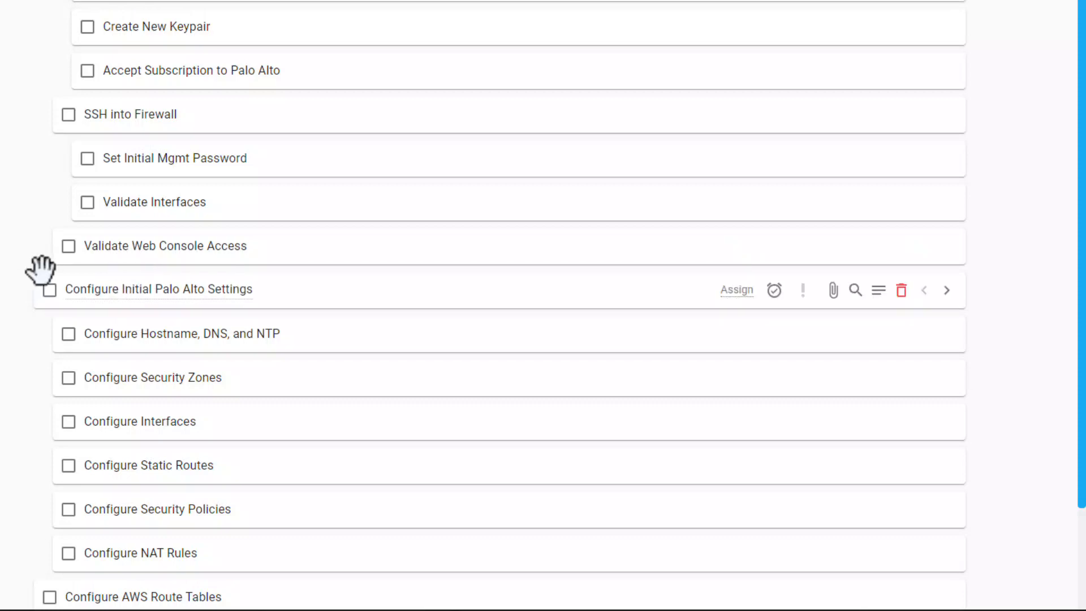
{"action": "scroll", "coordinate": [45, 269], "scroll_direction": "up", "scroll_amount": 3}
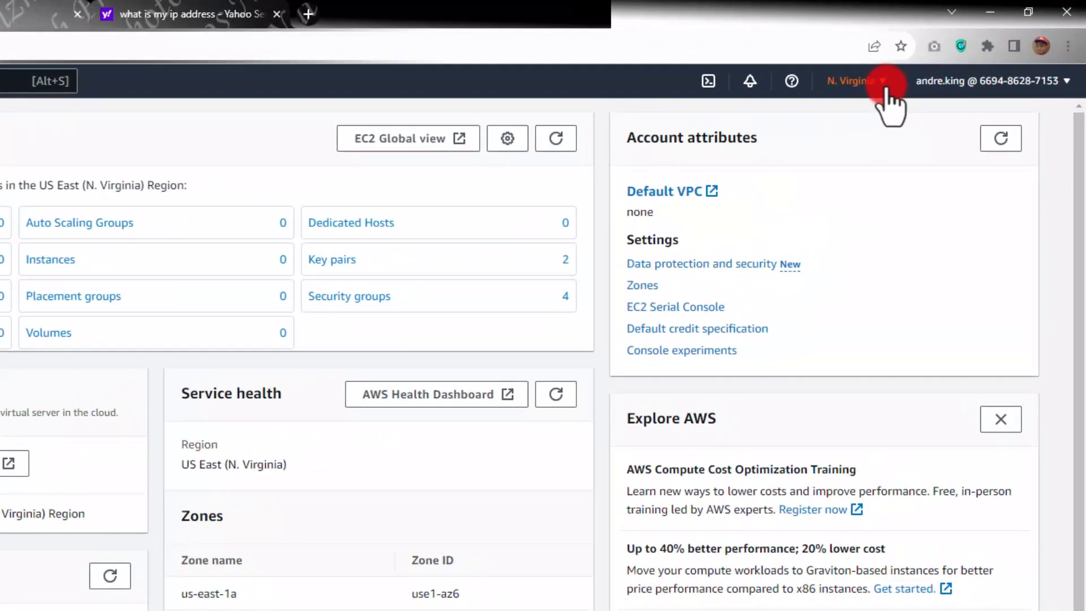
Step: Check the internet gateway and the POC Firewall VPC in the VPC console before returning to the EC2 dashboard
{"action": "left_click", "coordinate": [951, 61]}
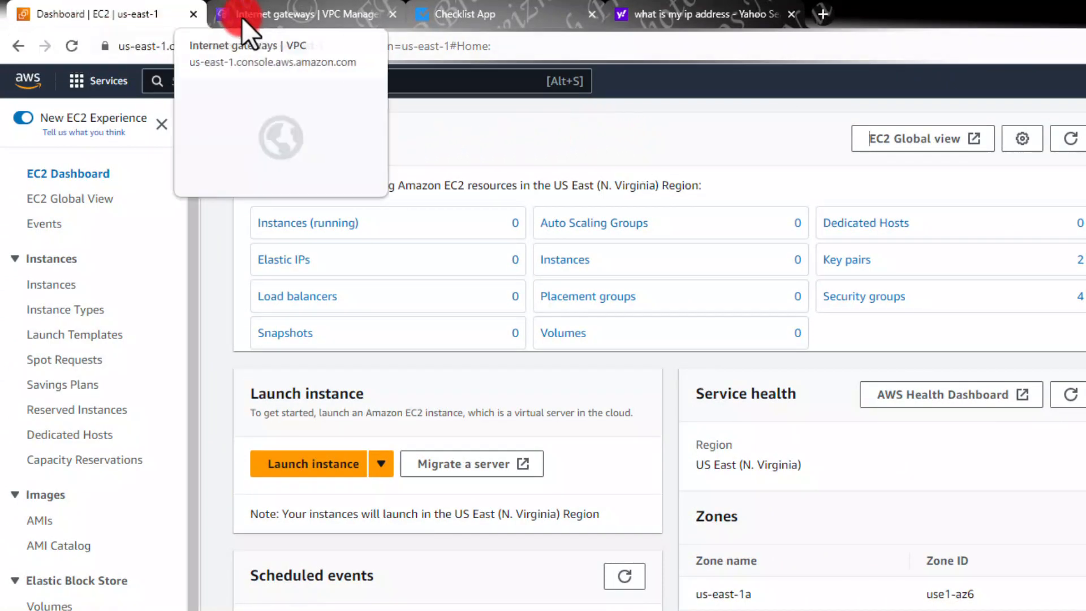
{"action": "left_click", "coordinate": [267, 12]}
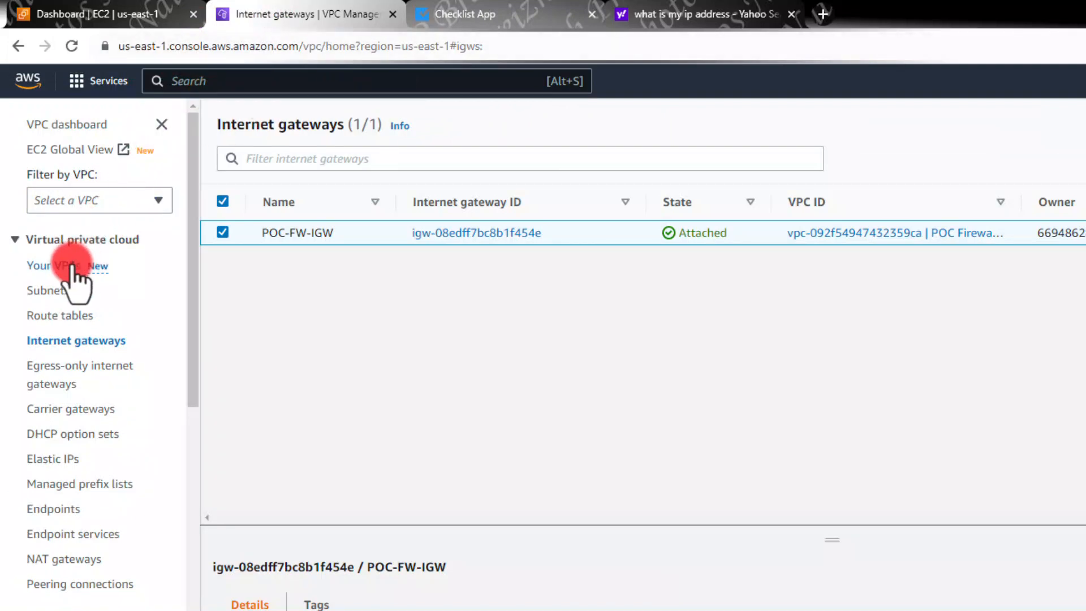
{"action": "left_click", "coordinate": [50, 264]}
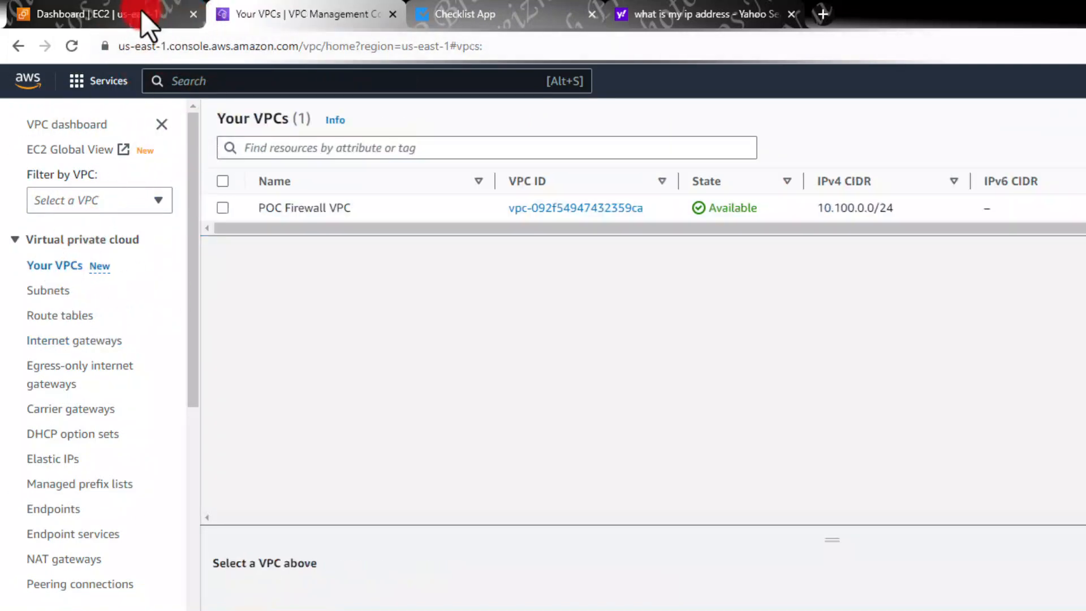
{"action": "left_click", "coordinate": [119, 9]}
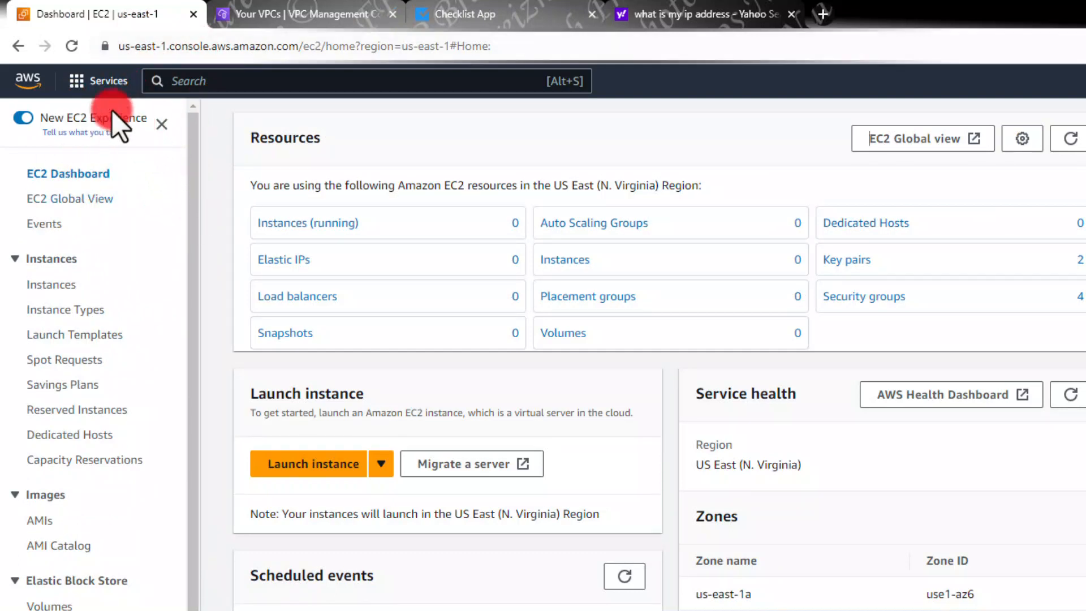
Step: Mark EC2 and VPC as favourite services so they appear in the console's navigation bar
{"action": "left_click", "coordinate": [78, 88]}
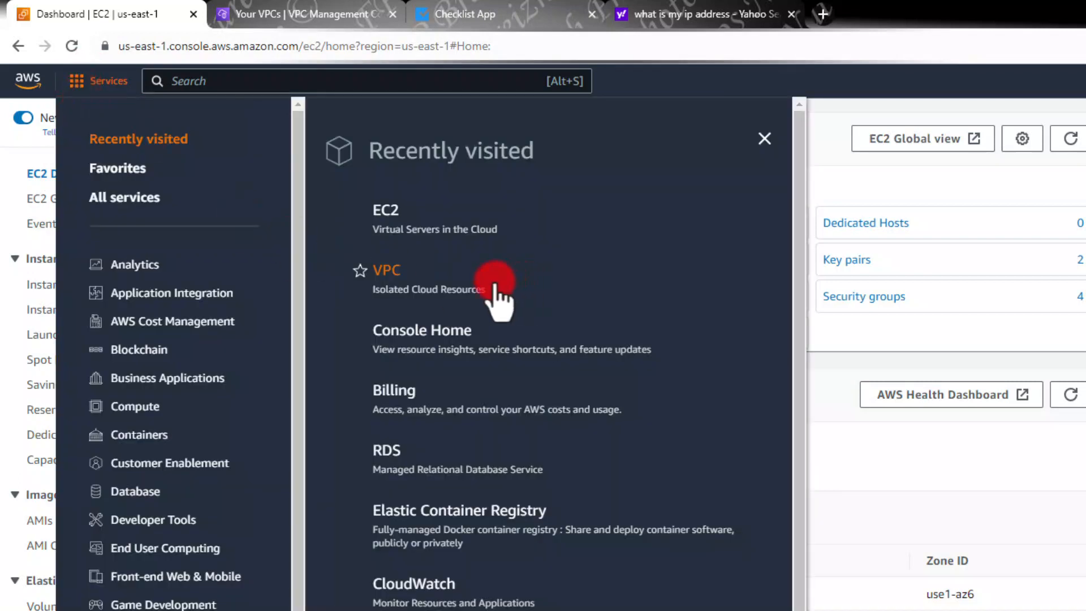
{"action": "scroll", "coordinate": [497, 283], "scroll_direction": "down", "scroll_amount": 2}
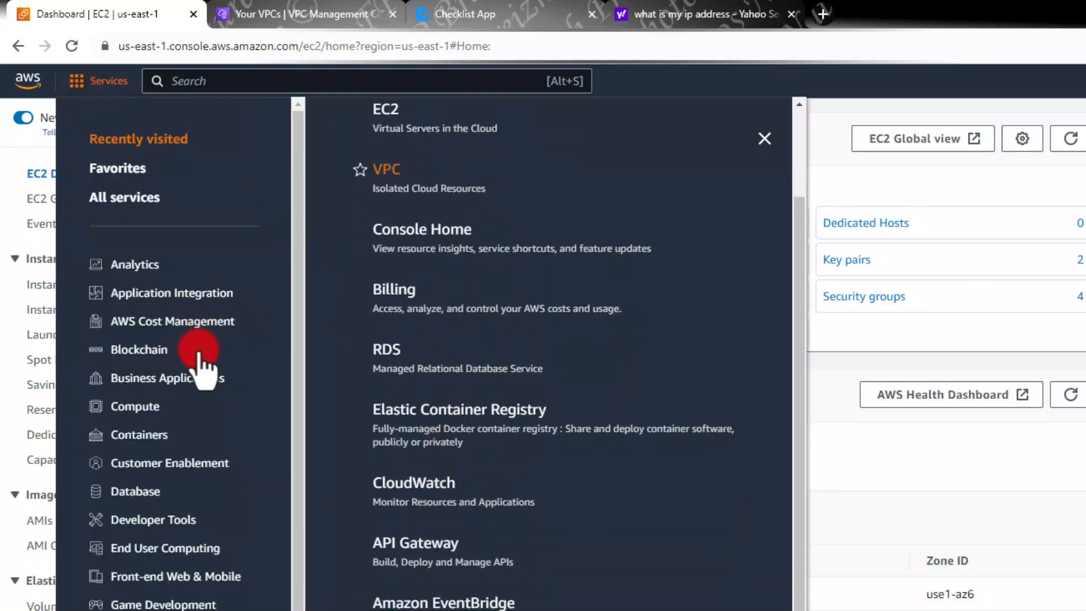
{"action": "scroll", "coordinate": [198, 352], "scroll_direction": "down", "scroll_amount": 2}
{"action": "left_click", "coordinate": [370, 84]}
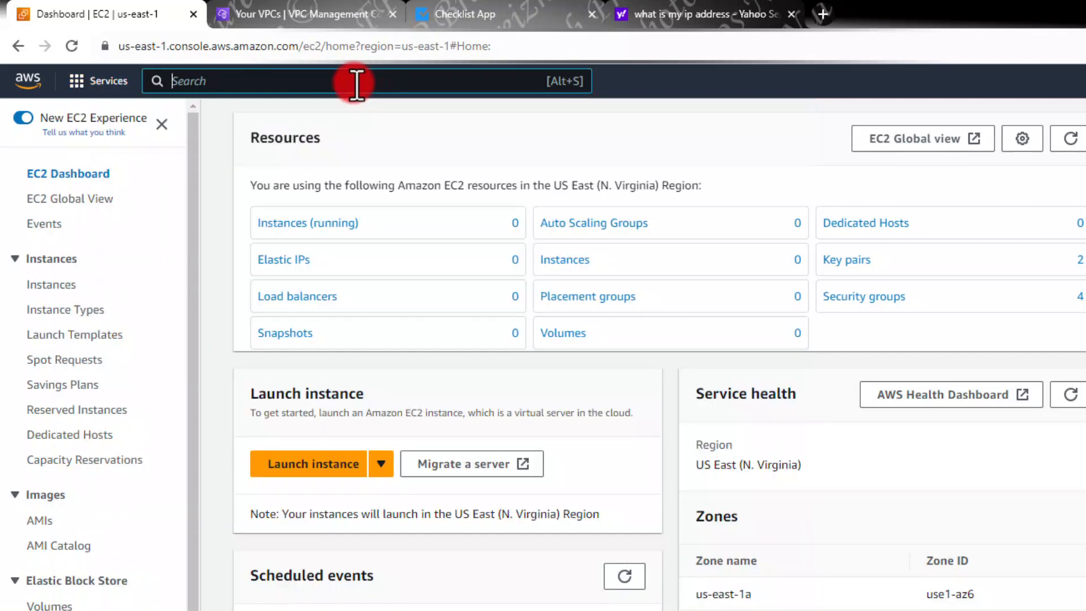
{"action": "type", "text": "vpc"}
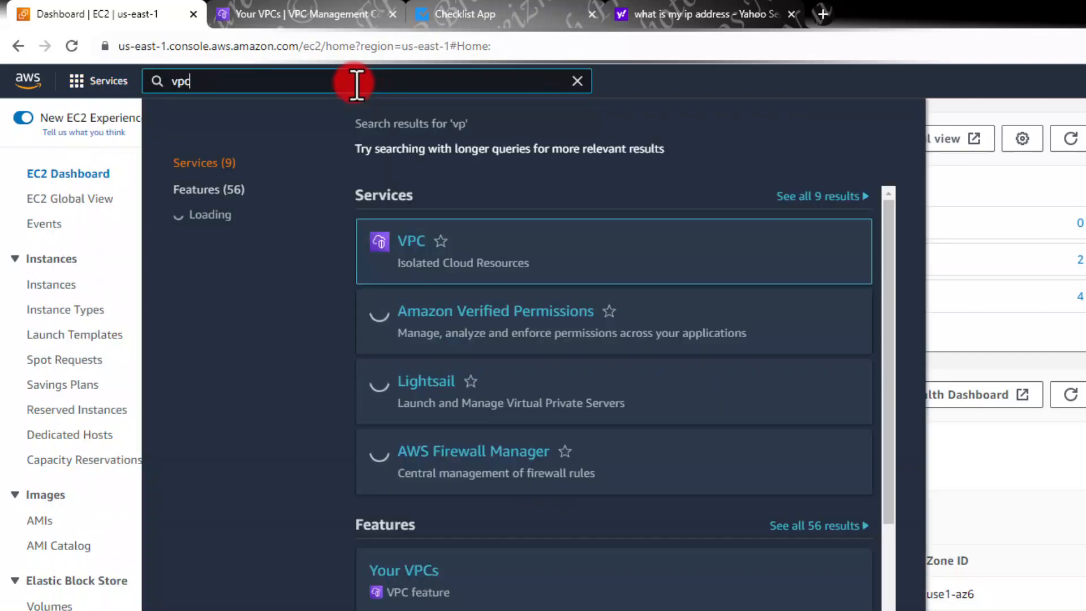
{"action": "left_click", "coordinate": [81, 82]}
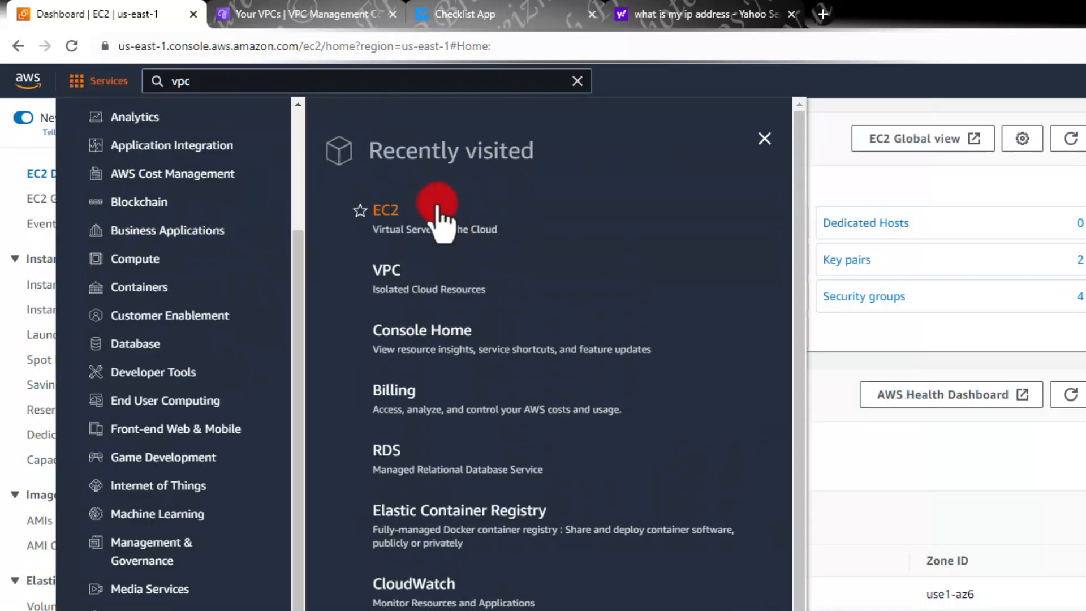
{"action": "left_click", "coordinate": [358, 210]}
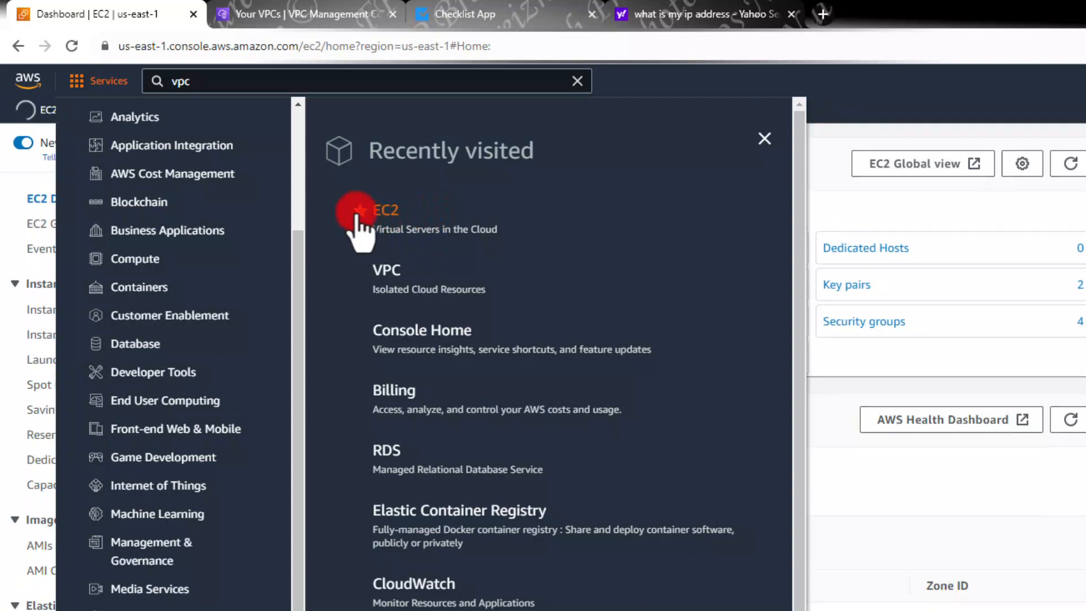
{"action": "left_click", "coordinate": [359, 271]}
{"action": "left_click", "coordinate": [859, 205]}
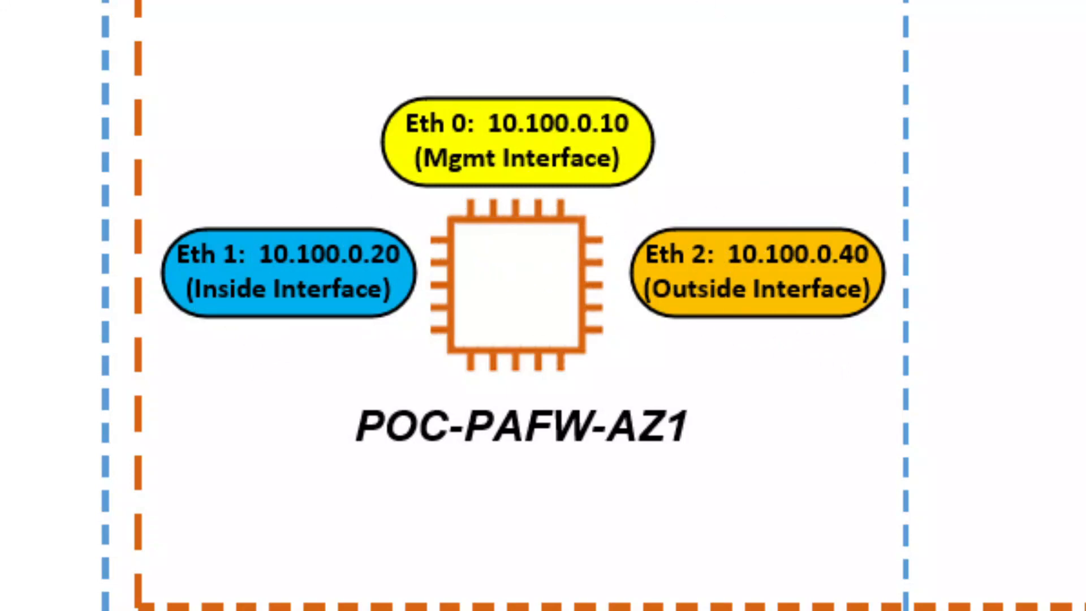
Step: Copy the firewall name POC-PAFW-AZ1 from the network diagram
{"action": "left_click", "coordinate": [516, 435]}
{"action": "left_click", "coordinate": [515, 435]}
{"action": "triple_click", "coordinate": [512, 432]}
{"action": "key", "text": "ctrl+c"}
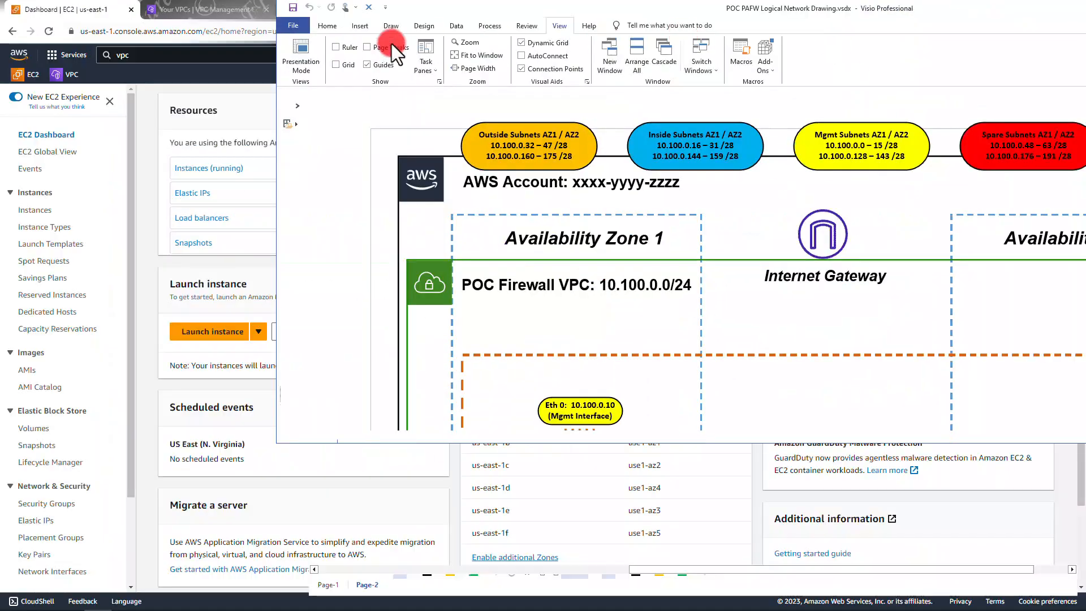
{"action": "left_click_drag", "start_coordinate": [391, 45], "coordinate": [0, 74]}
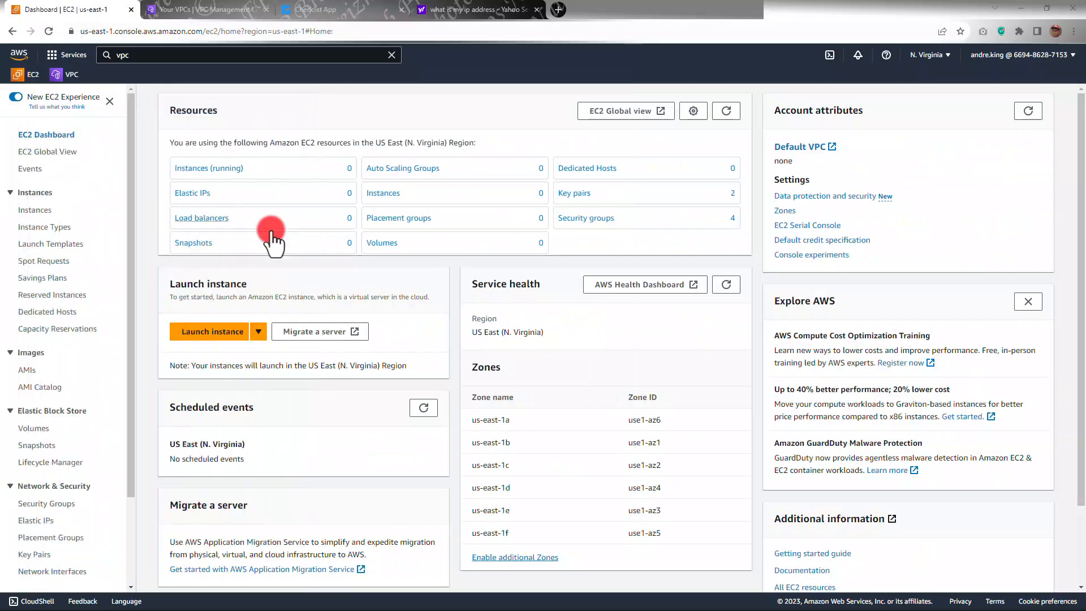
Step: Open the EC2 Network Interfaces page and start creating a new network interface
{"action": "scroll", "coordinate": [67, 390], "scroll_direction": "down", "scroll_amount": 3}
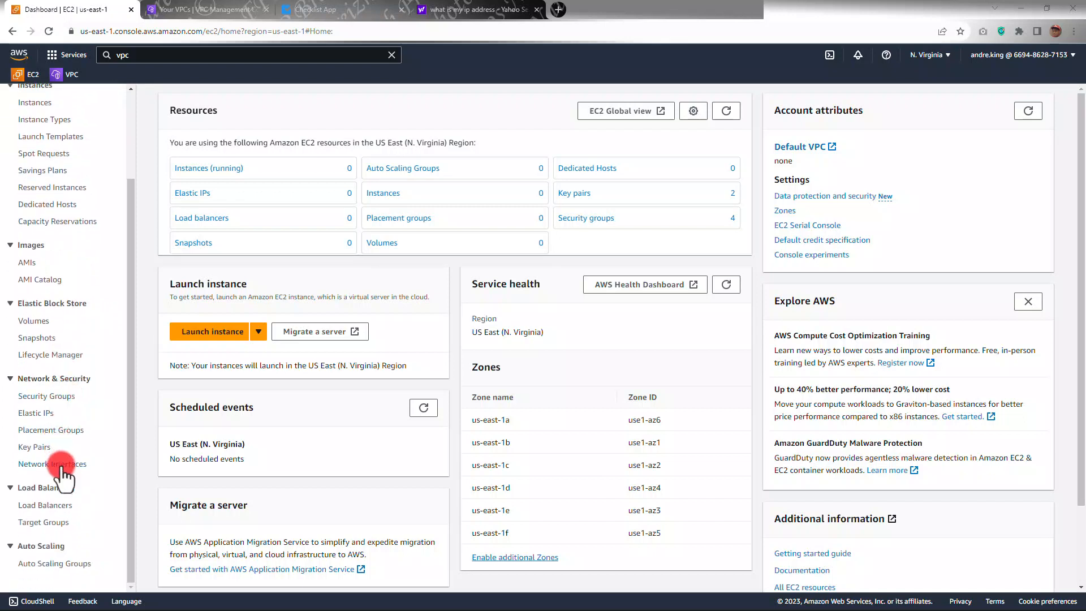
{"action": "left_click", "coordinate": [60, 463]}
{"action": "left_click", "coordinate": [61, 464]}
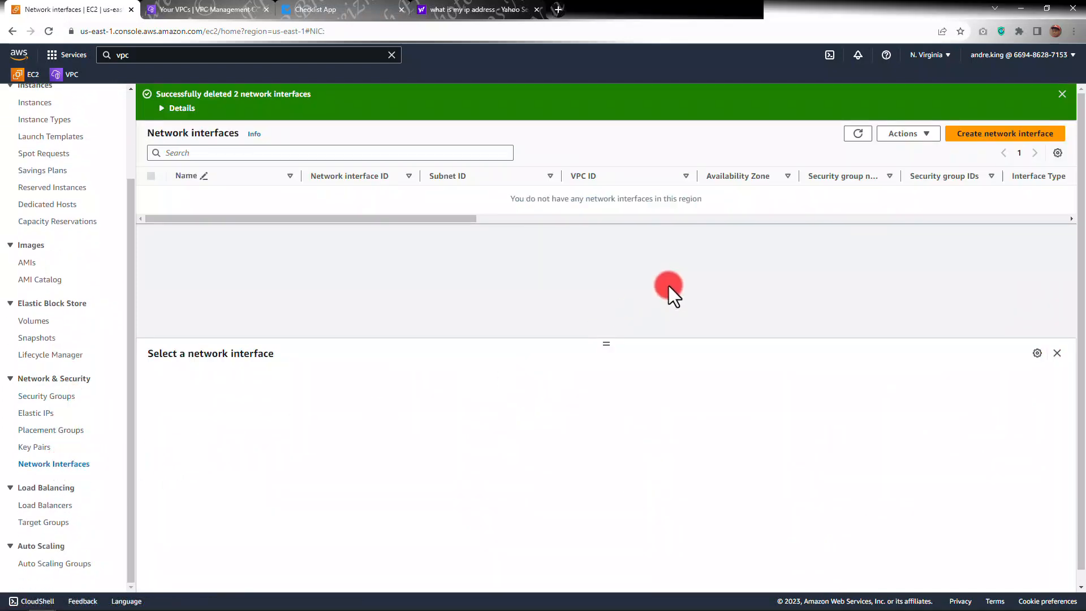
{"action": "left_click", "coordinate": [991, 134]}
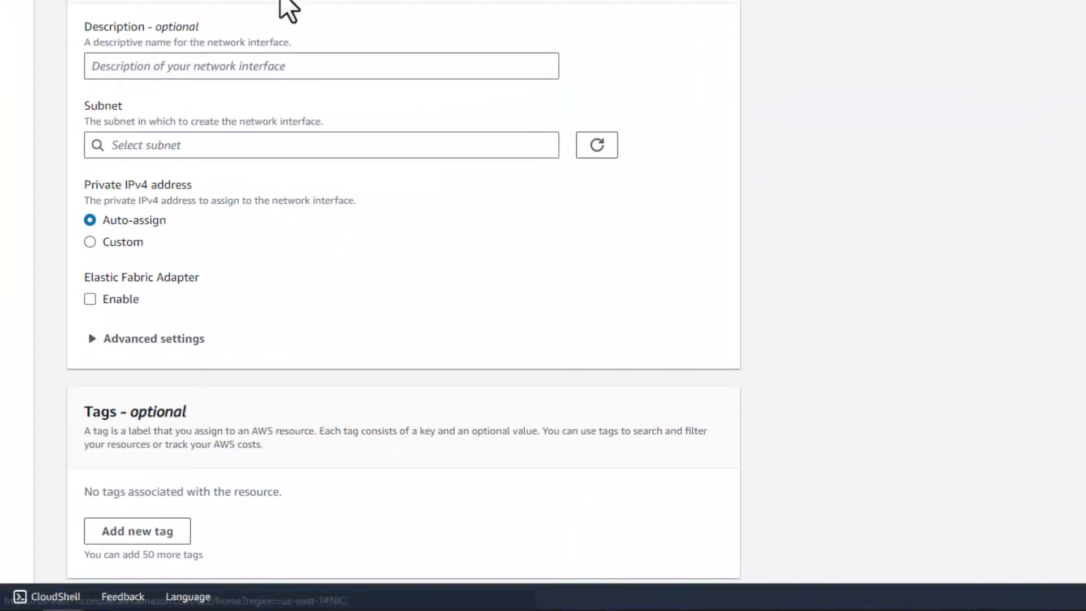
Step: Set the interface description to POC-PAFW-MGMT-AZ1 and copy that text
{"action": "left_click", "coordinate": [226, 66]}
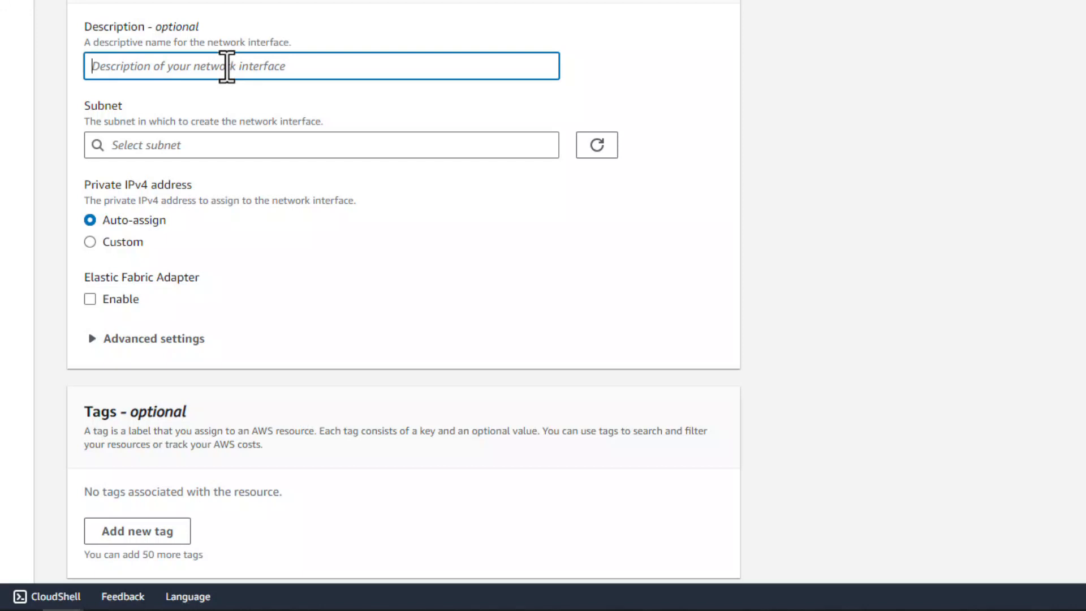
{"action": "key", "text": "ctrl+v"}
{"action": "type", "text": "1"}
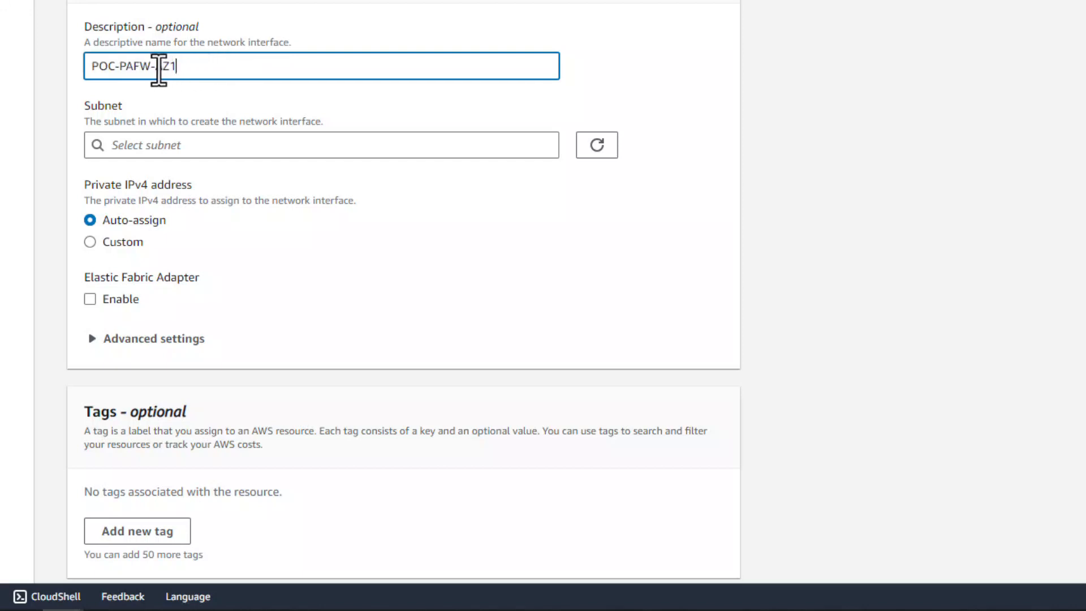
{"action": "left_click", "coordinate": [155, 69]}
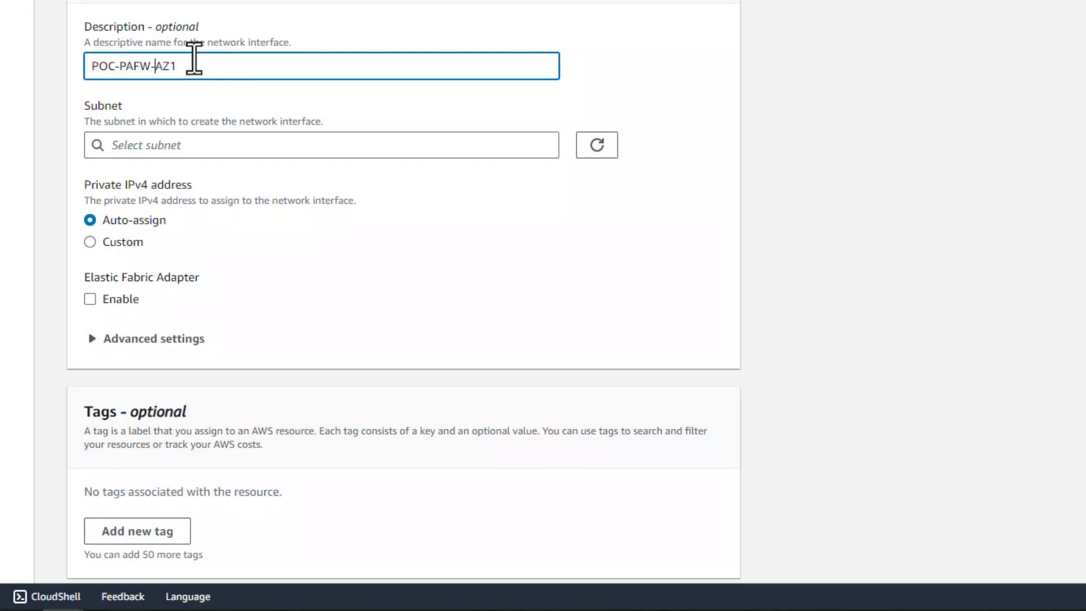
{"action": "type", "text": "MGMT-"}
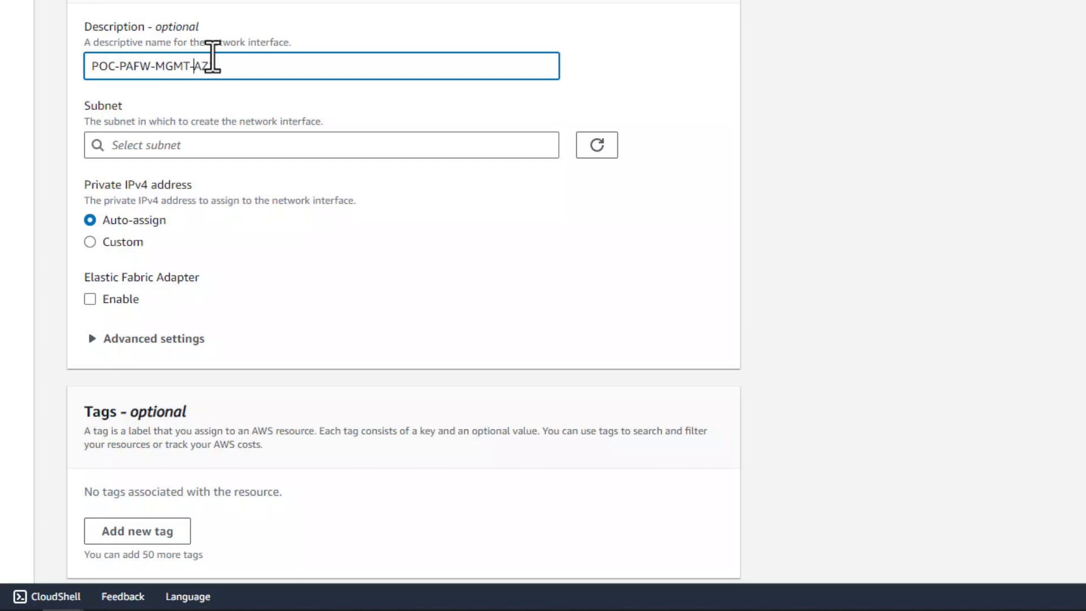
{"action": "triple_click", "coordinate": [229, 66]}
{"action": "key", "text": "ctrl+c"}
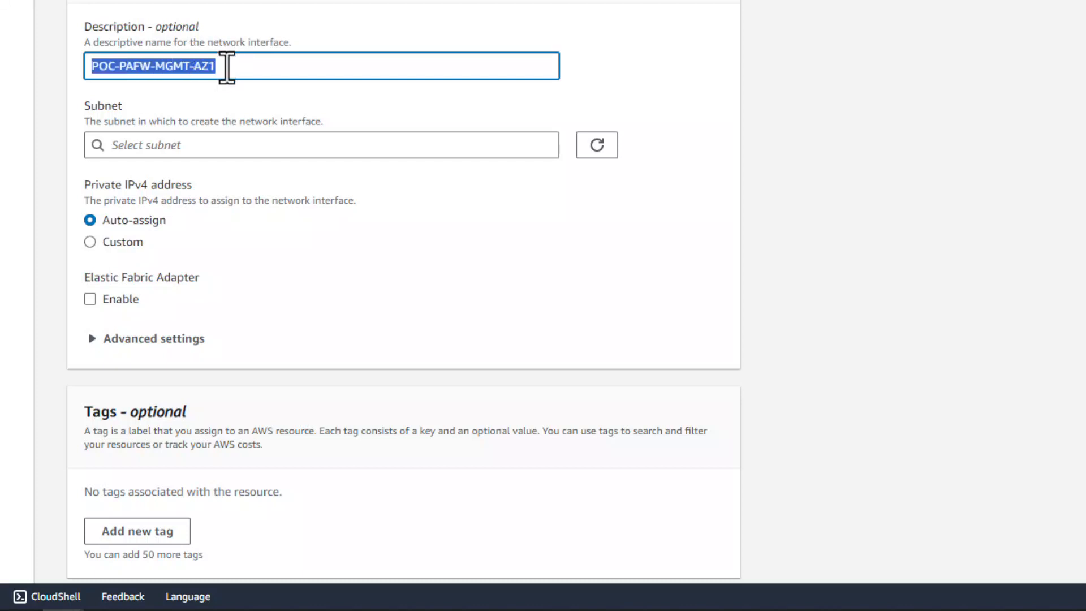
Step: Choose the POC-FW-Mgmt-AZ1 subnet in us-east-1a for the interface
{"action": "left_click", "coordinate": [149, 146]}
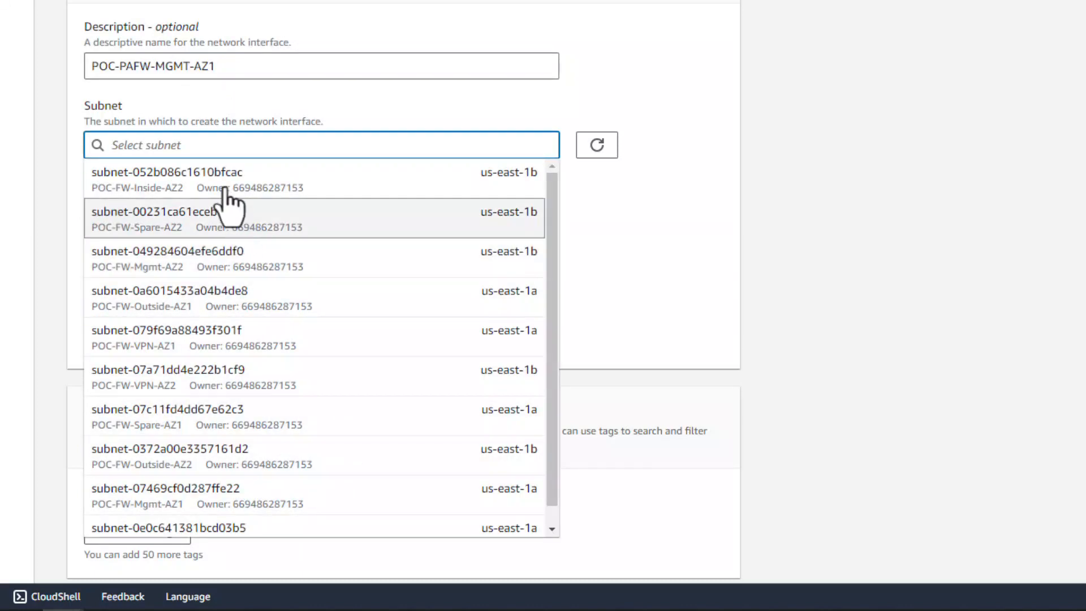
{"action": "type", "text": "1a"}
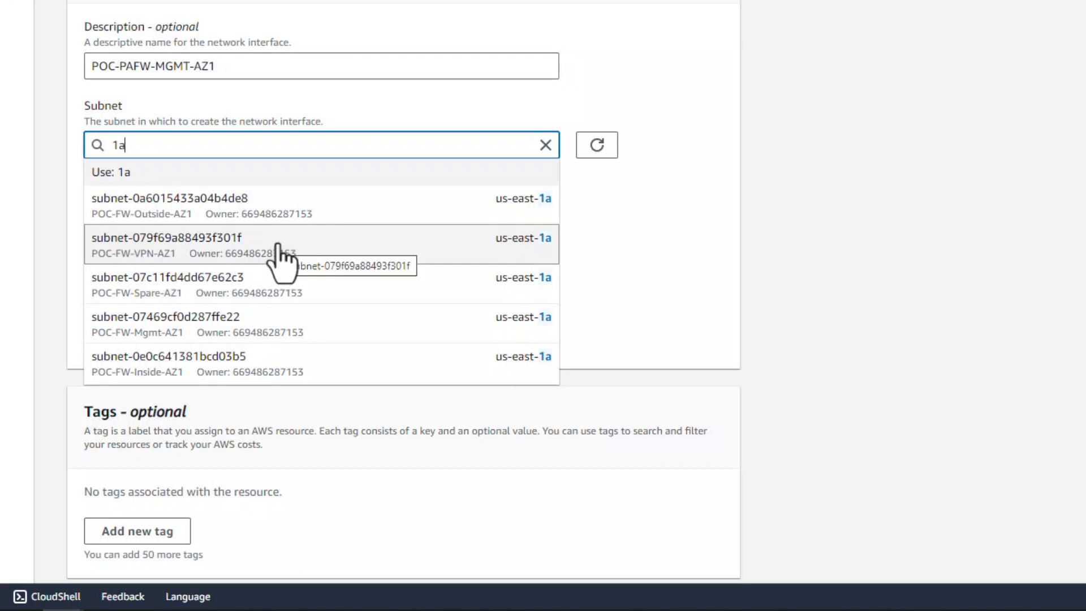
{"action": "left_click", "coordinate": [175, 323]}
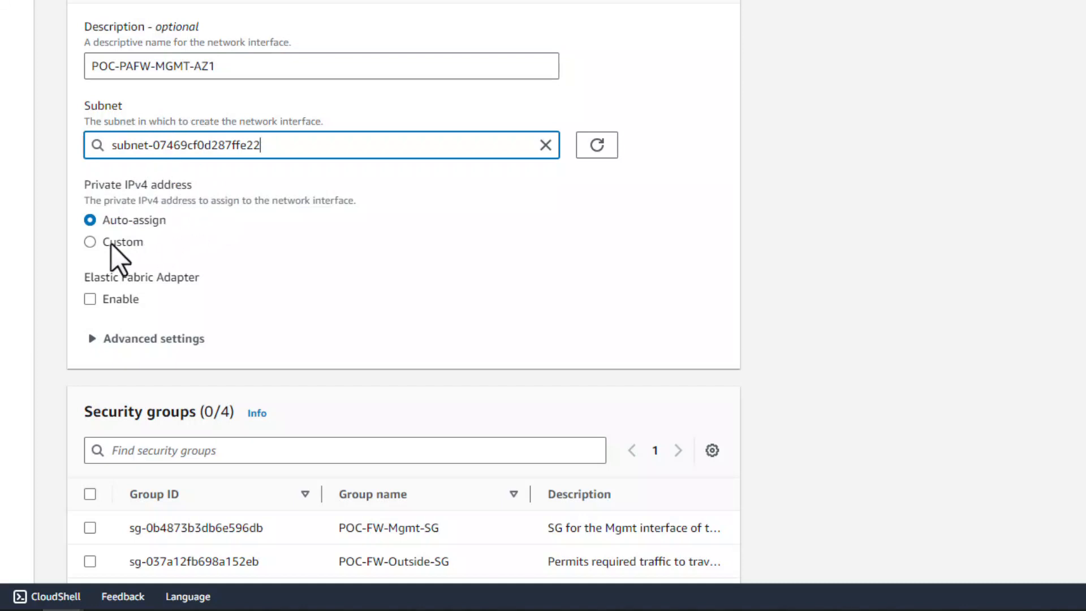
Step: Assign the custom private IPv4 address 10.100.0.10 and attach the POC-FW-Mgmt-SG security group
{"action": "left_click", "coordinate": [91, 243]}
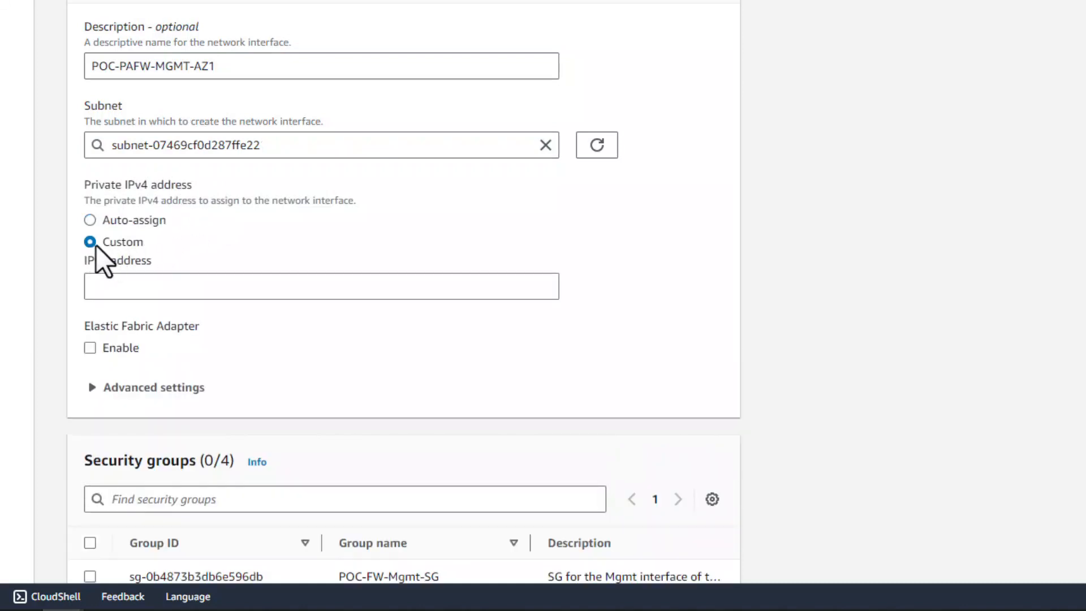
{"action": "left_click", "coordinate": [122, 286]}
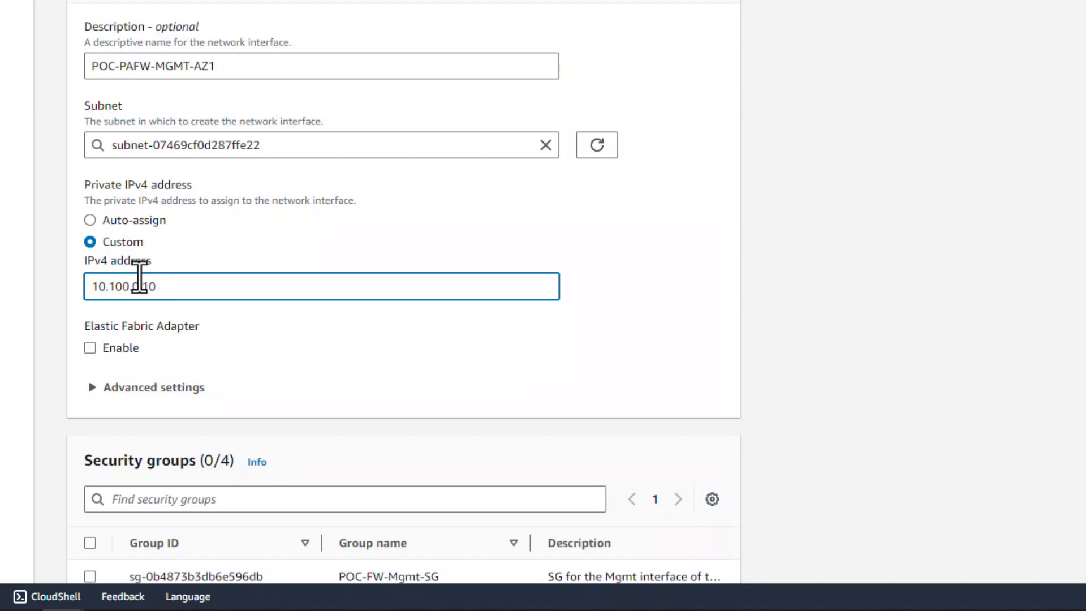
{"action": "scroll", "coordinate": [181, 259], "scroll_direction": "down", "scroll_amount": 6}
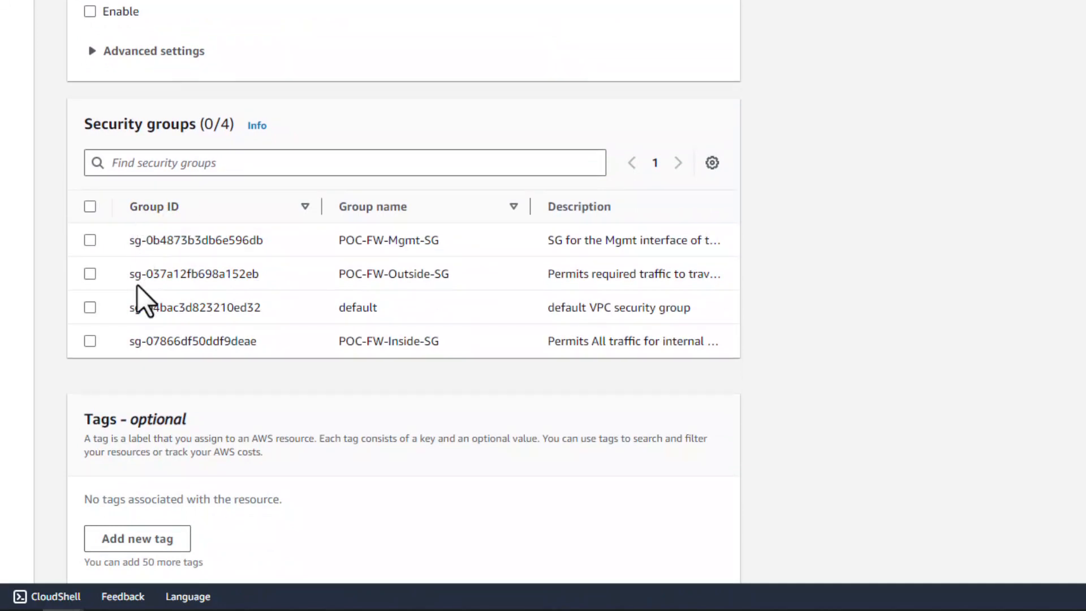
{"action": "left_click", "coordinate": [90, 241]}
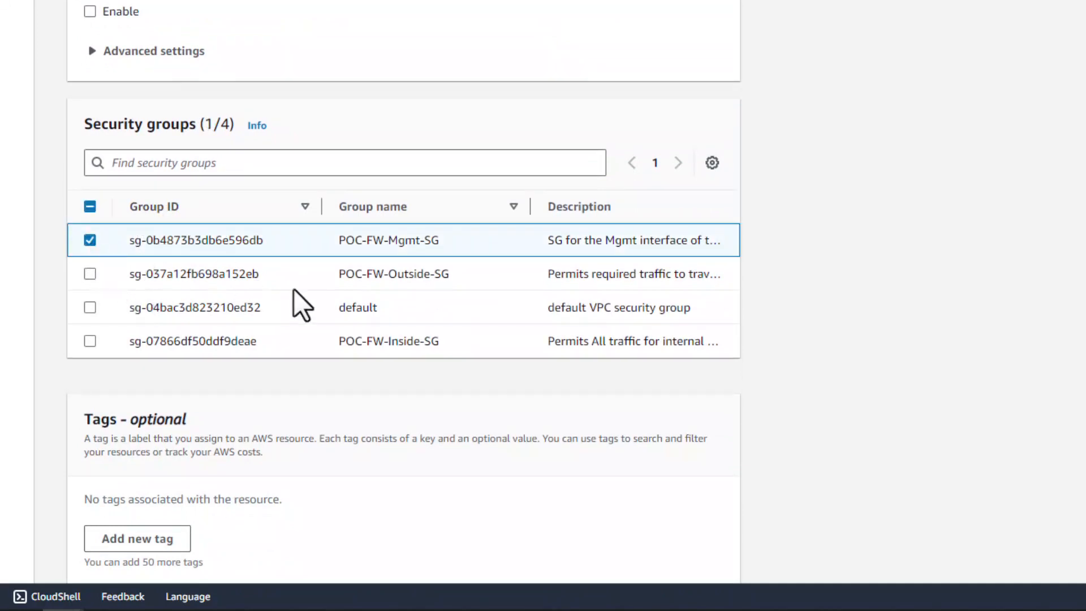
Step: Tag the management interface with Name POC-PAFW-MGMT-AZ1 and create the network interface
{"action": "scroll", "coordinate": [300, 303], "scroll_direction": "down", "scroll_amount": 1}
{"action": "left_click", "coordinate": [159, 479]}
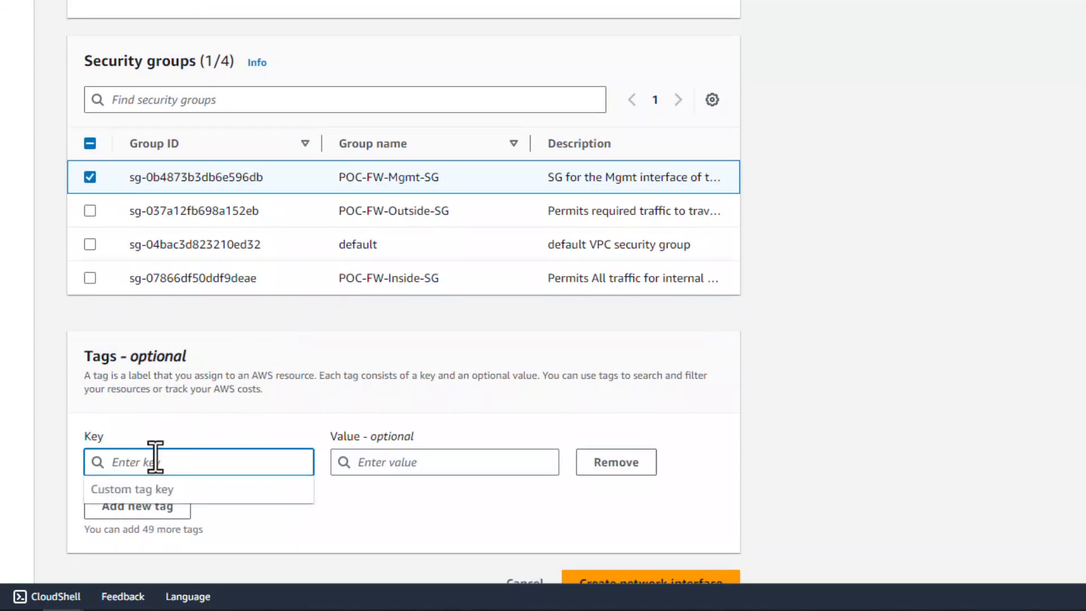
{"action": "type", "text": "Name"}
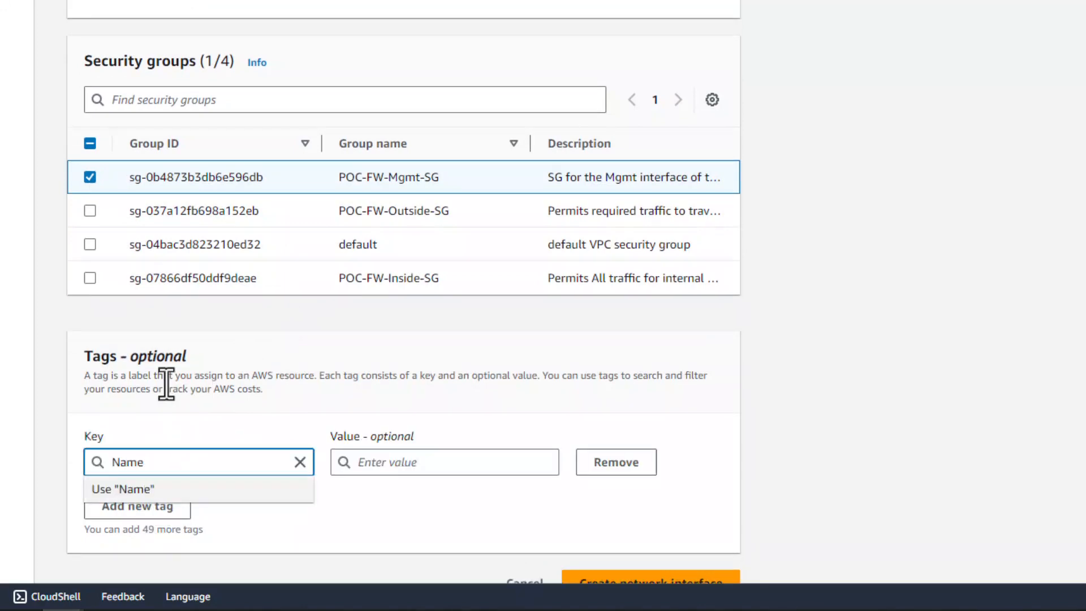
{"action": "left_click", "coordinate": [445, 464]}
{"action": "key", "text": "ctrl+v"}
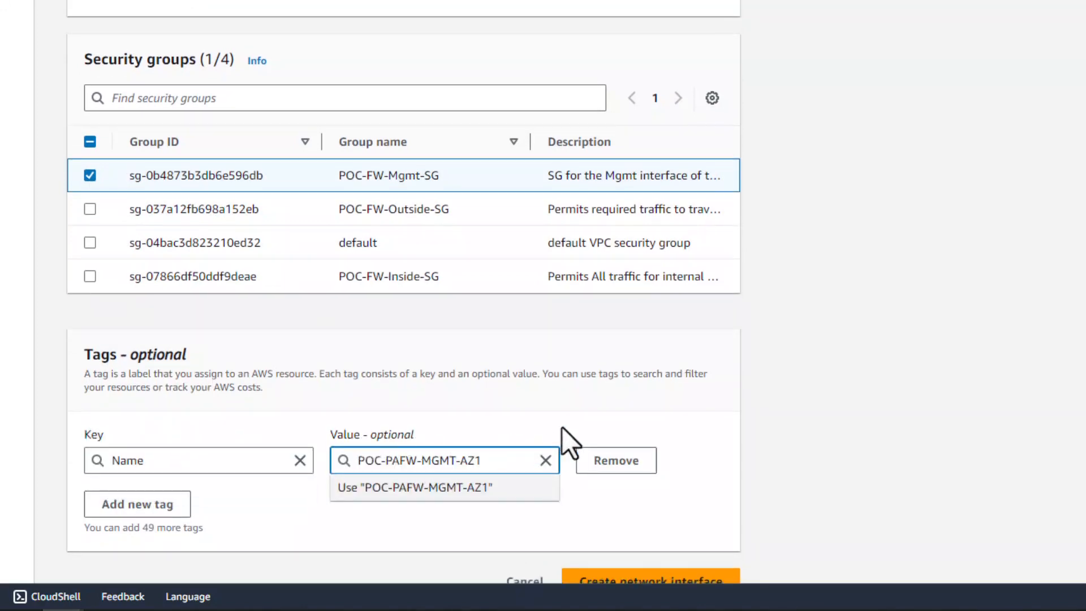
{"action": "scroll", "coordinate": [562, 426], "scroll_direction": "down", "scroll_amount": 1}
{"action": "left_click", "coordinate": [635, 553]}
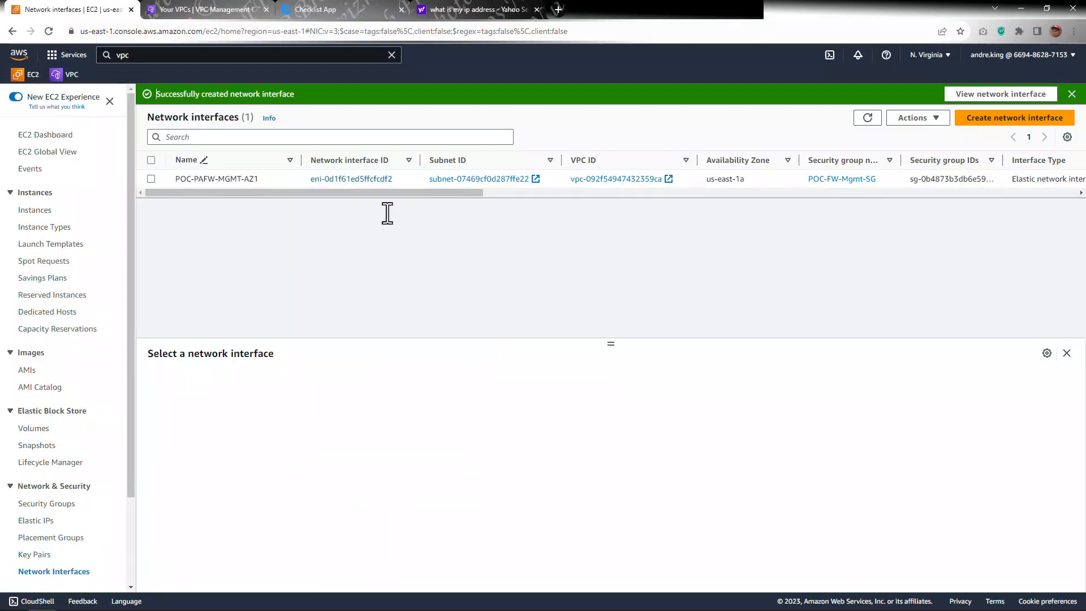
Step: Scroll across the network interface list to review the new management interface's details
{"action": "left_click_drag", "start_coordinate": [436, 192], "coordinate": [606, 197]}
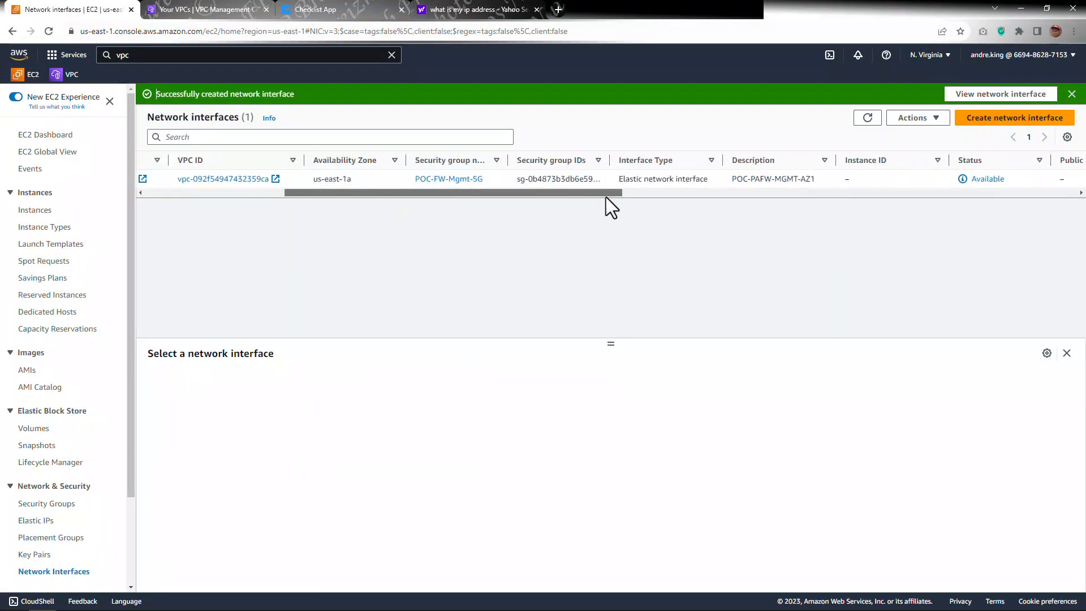
{"action": "left_click_drag", "start_coordinate": [693, 198], "coordinate": [803, 200]}
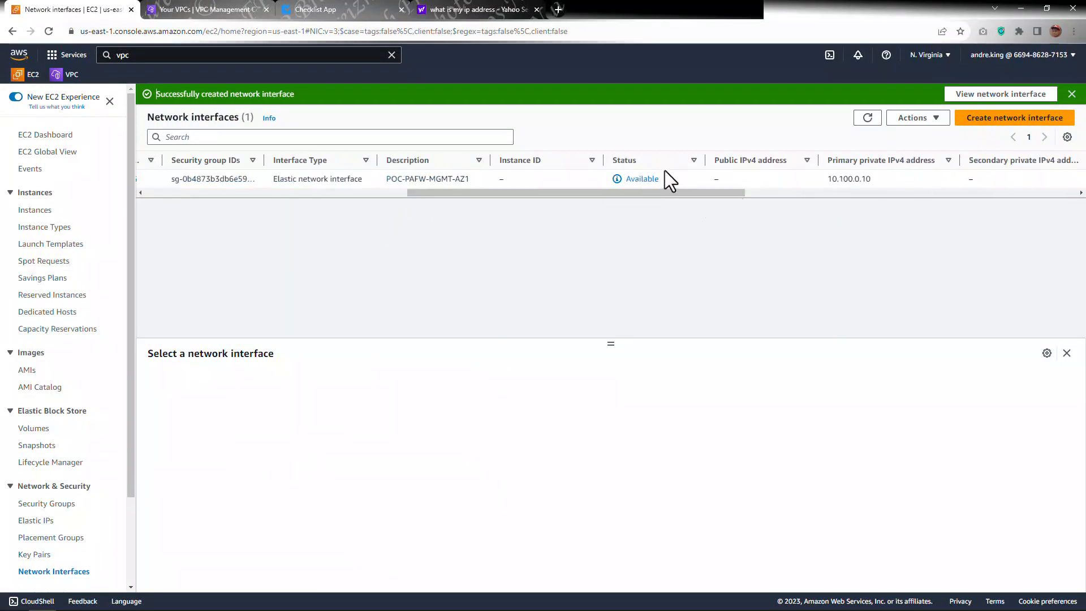
{"action": "left_click_drag", "start_coordinate": [663, 192], "coordinate": [478, 198]}
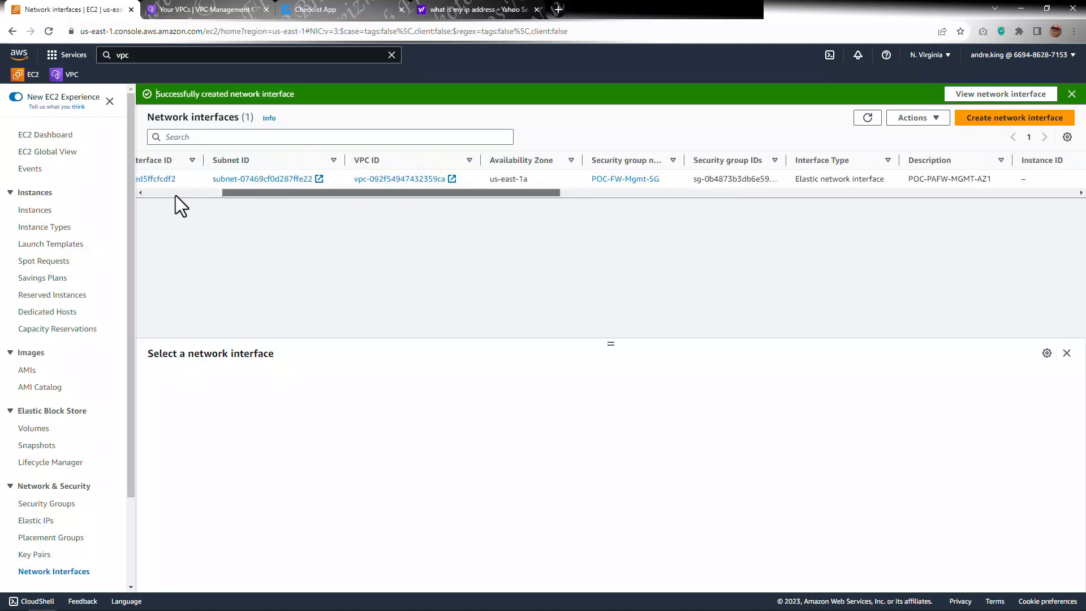
{"action": "left_click", "coordinate": [146, 192]}
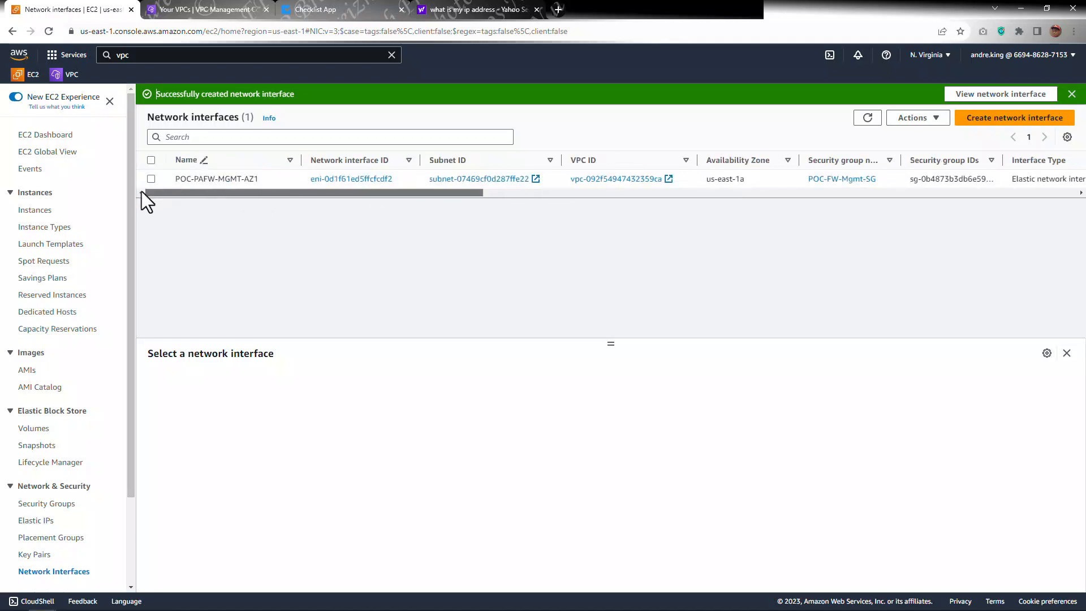
Step: Start another network interface with the description POC-PAFW-INSIDE-AZ1 and copy that text
{"action": "left_click", "coordinate": [984, 129]}
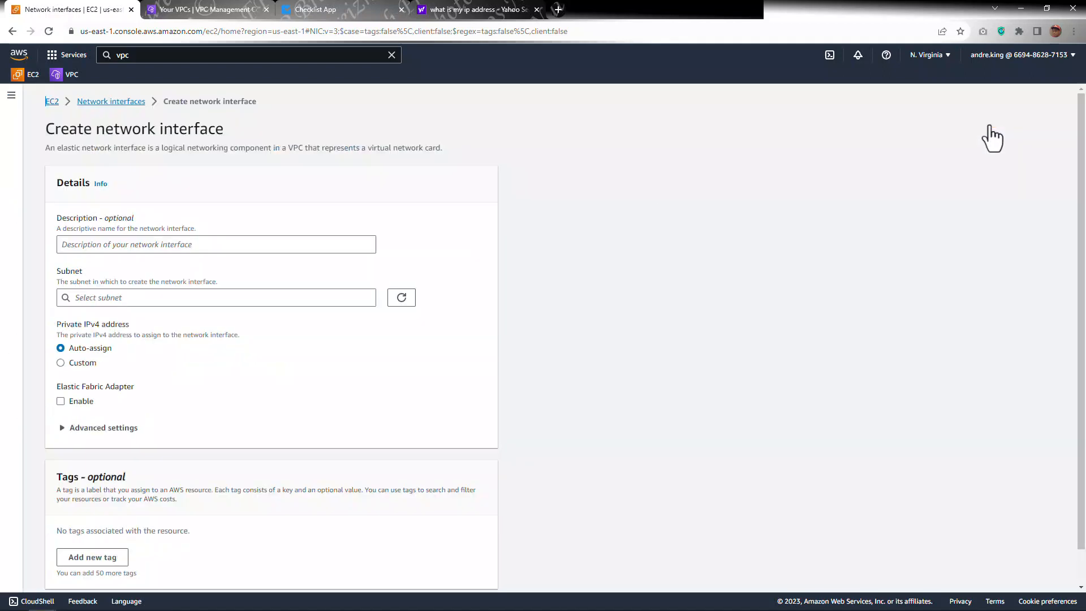
{"action": "left_click", "coordinate": [195, 247]}
{"action": "key", "text": "ctrl+v"}
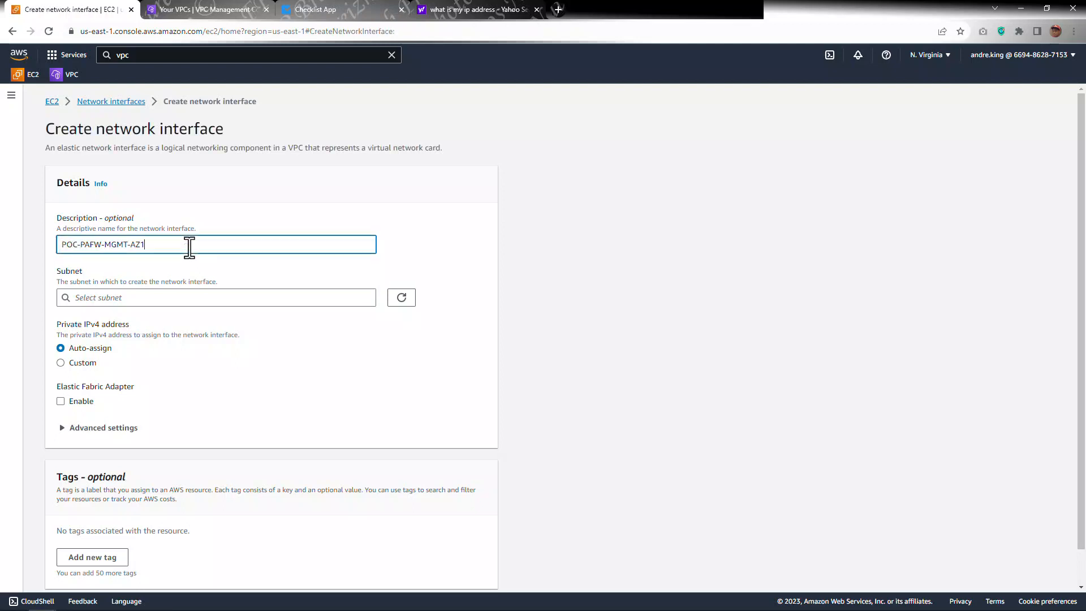
{"action": "double_click", "coordinate": [117, 247]}
{"action": "key", "text": "BackSpace"}
{"action": "type", "text": "INSIDE"}
{"action": "triple_click", "coordinate": [140, 248]}
{"action": "key", "text": "ctrl+c"}
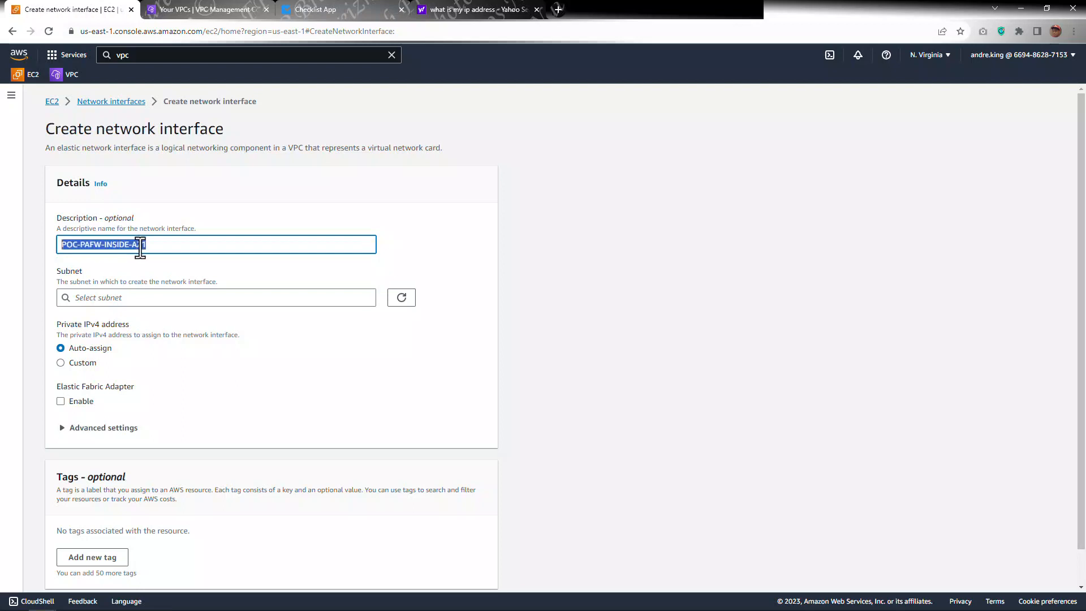
Step: Choose the POC-FW-Inside-AZ1 subnet in us-east-1a for the inside interface
{"action": "left_click", "coordinate": [129, 296]}
{"action": "type", "text": "1a"}
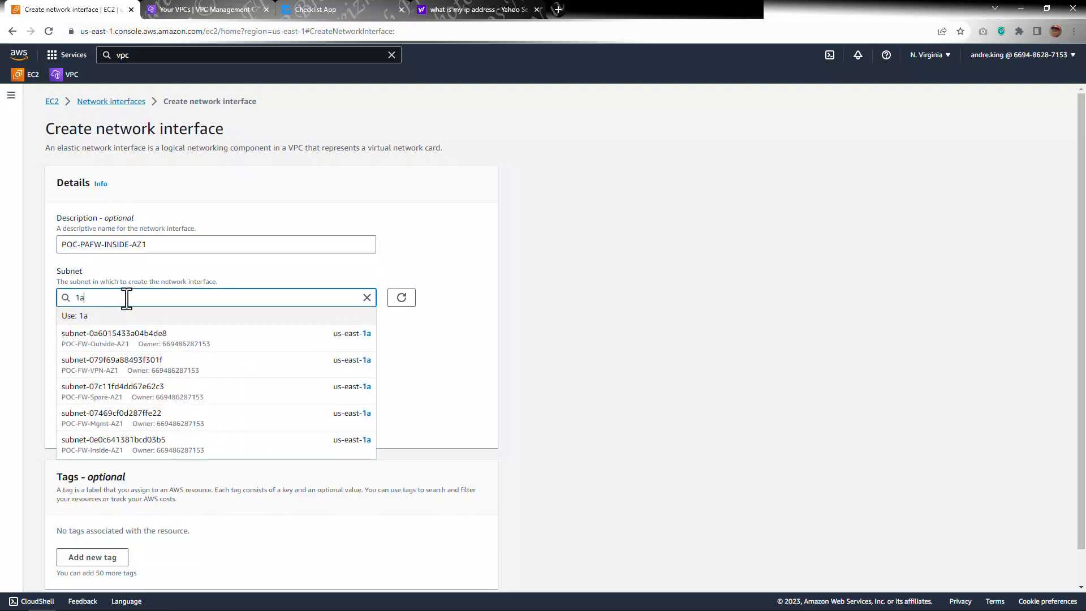
{"action": "left_click", "coordinate": [133, 445]}
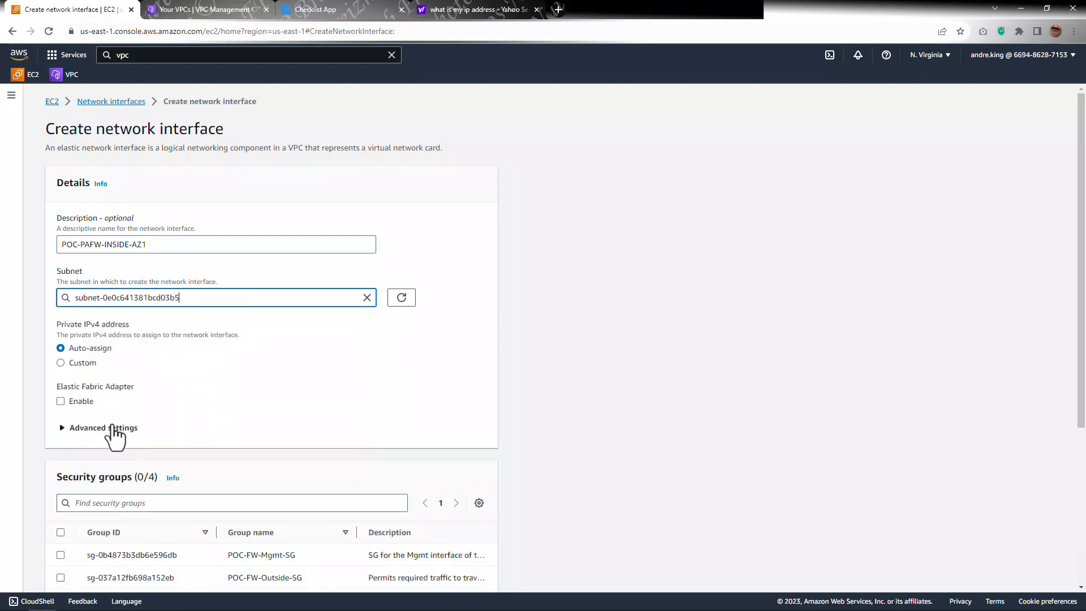
Step: Assign the custom private IPv4 address 10.100.0.20 and attach the POC-FW-Inside-SG security group
{"action": "left_click", "coordinate": [61, 363]}
{"action": "left_click", "coordinate": [129, 384]}
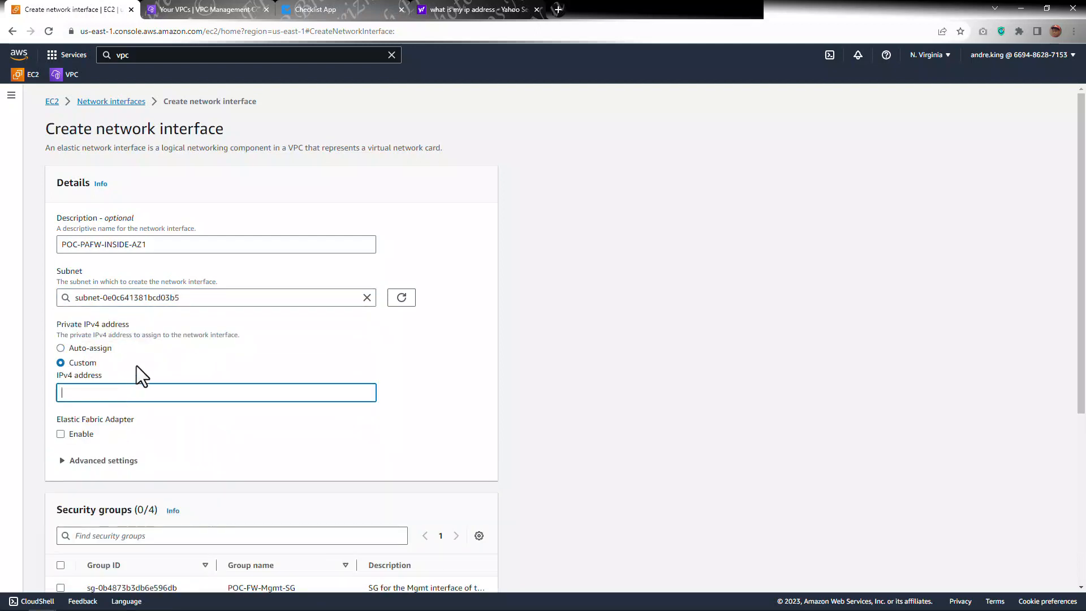
{"action": "type", "text": "10.100.0.20"}
{"action": "scroll", "coordinate": [148, 368], "scroll_direction": "down", "scroll_amount": 3}
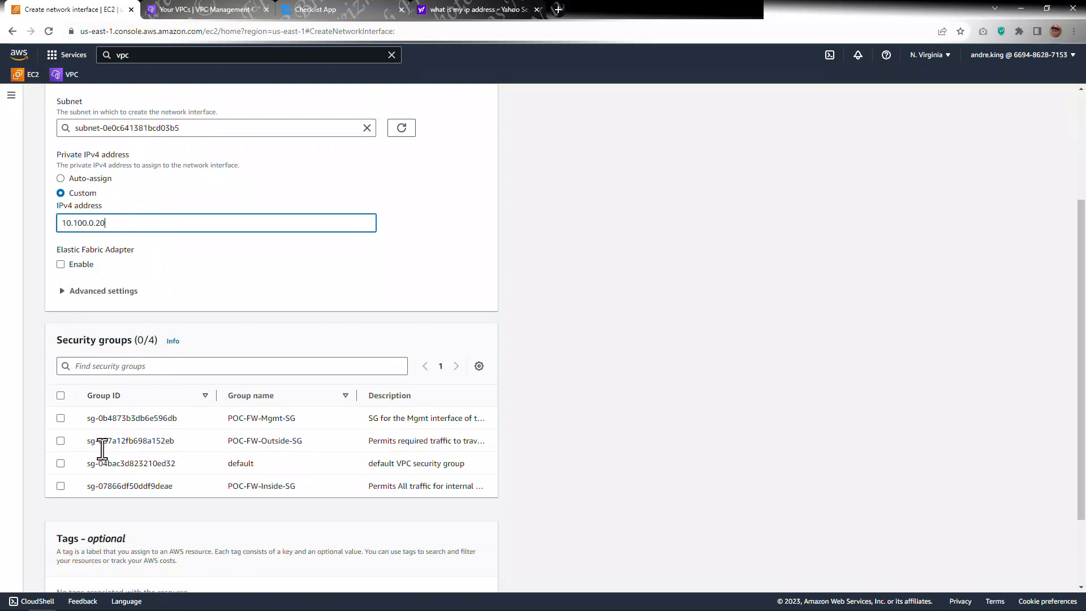
{"action": "left_click", "coordinate": [61, 485]}
Step: Tag the inside interface with Name POC-PAFW-INSIDE-AZ1 and create the network interface
{"action": "scroll", "coordinate": [179, 449], "scroll_direction": "down", "scroll_amount": 2}
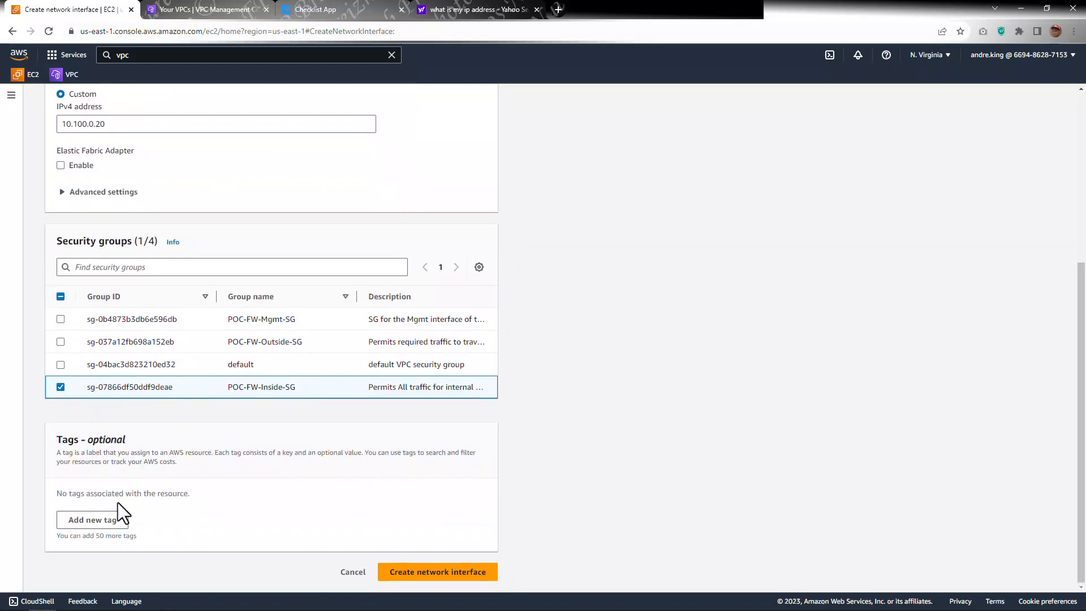
{"action": "left_click", "coordinate": [97, 519]}
{"action": "type", "text": "N"}
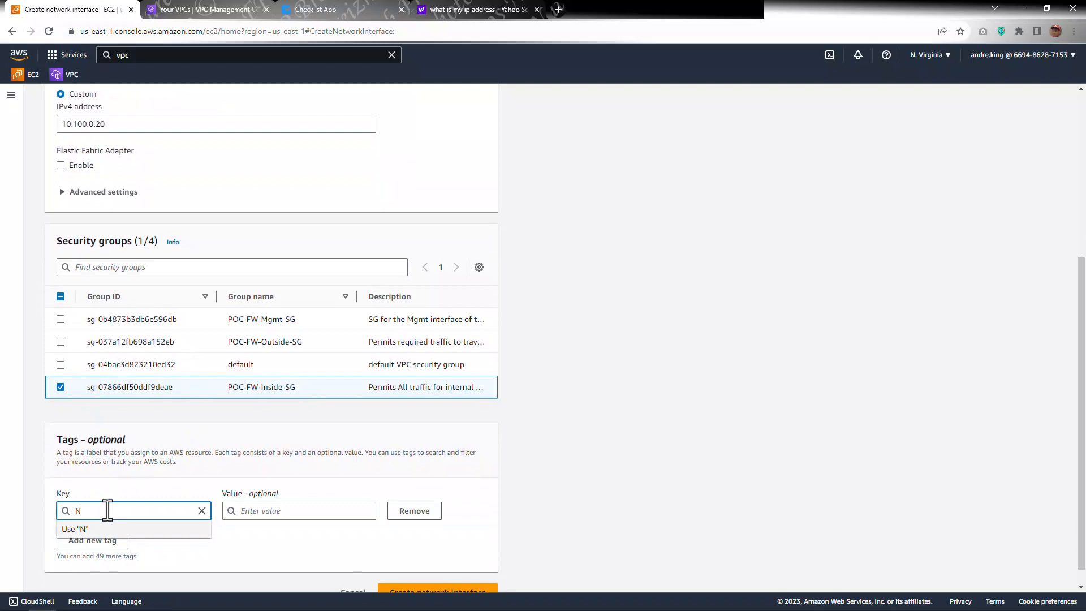
{"action": "type", "text": "ame"}
{"action": "key", "text": "Tab"}
{"action": "type", "text": "POC-PAFW-INSIDE-AZ1"}
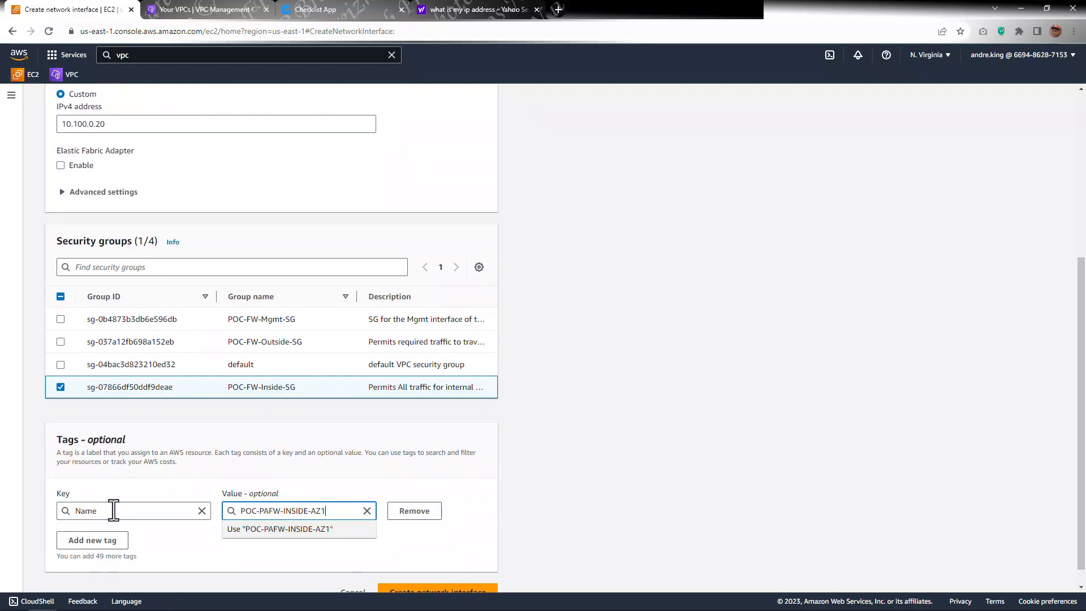
{"action": "scroll", "coordinate": [509, 497], "scroll_direction": "down", "scroll_amount": 1}
{"action": "left_click", "coordinate": [455, 569]}
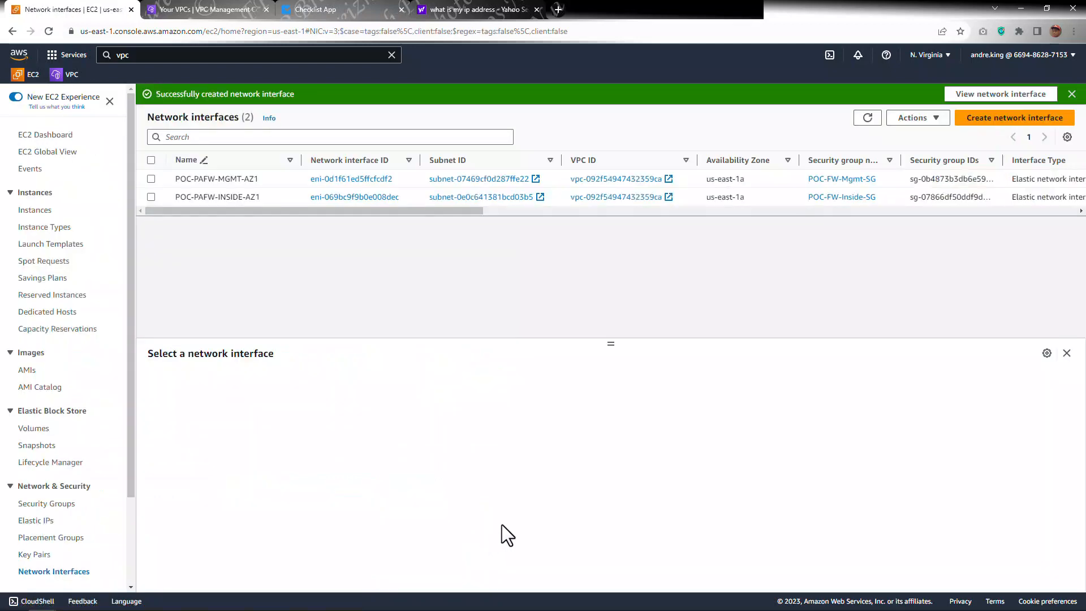
Step: Start a third network interface with the description POC-PAFW-OUTSIDE-AZ1 and copy that text
{"action": "left_click", "coordinate": [968, 119]}
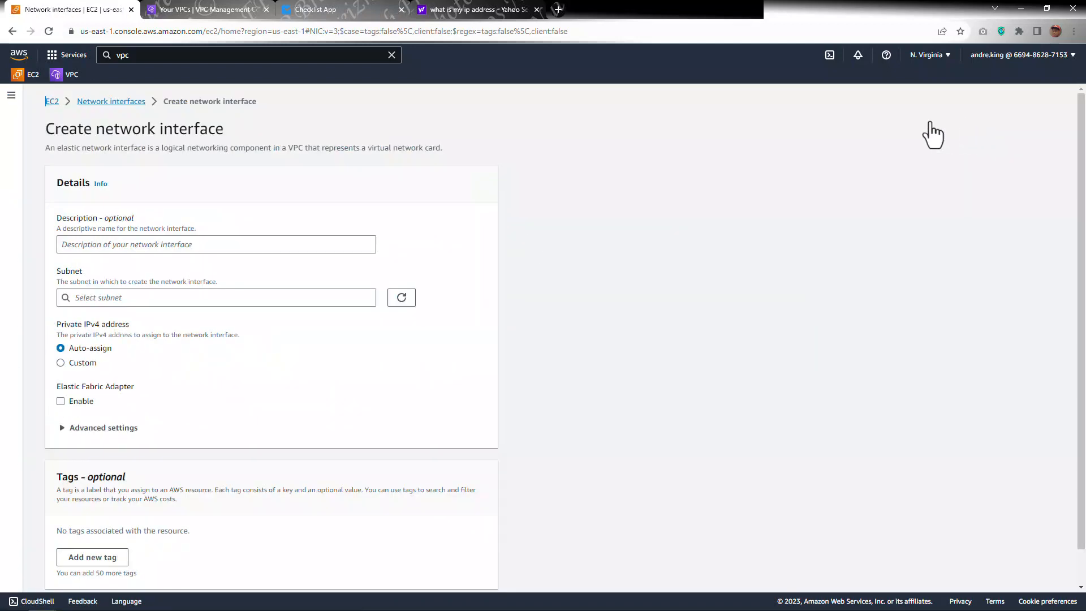
{"action": "left_click", "coordinate": [163, 244]}
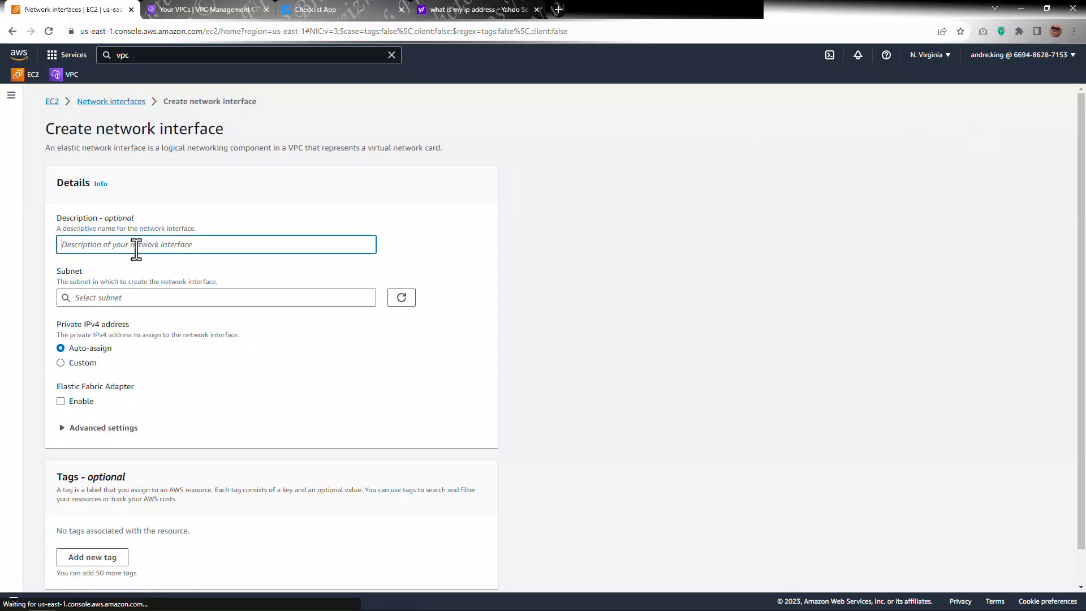
{"action": "key", "text": "ctrl+v"}
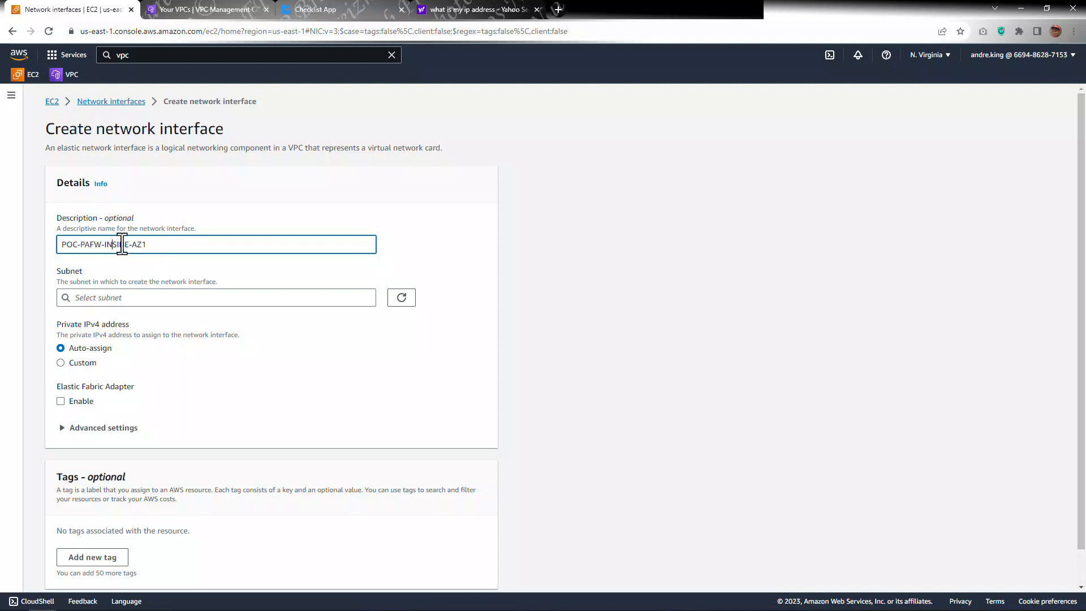
{"action": "key", "text": "BackSpace"}
{"action": "key", "text": "BackSpace"}
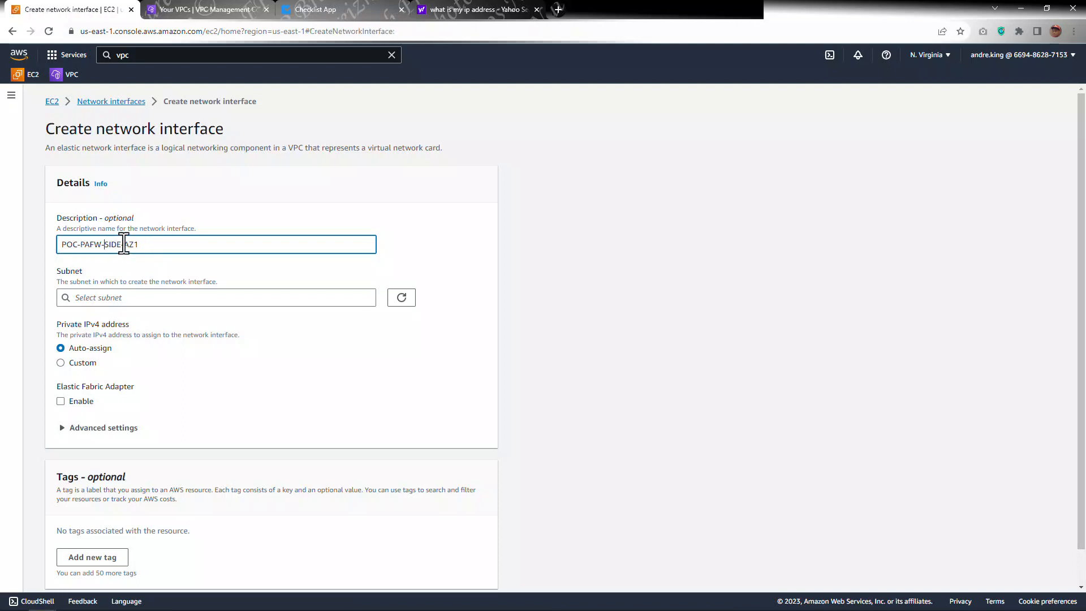
{"action": "type", "text": "OUT"}
{"action": "triple_click", "coordinate": [107, 244]}
{"action": "key", "text": "ctrl+c"}
Step: Choose the POC-FW-Outside-AZ1 subnet in us-east-1a and attach the POC-FW-Outside-SG security group
{"action": "left_click", "coordinate": [105, 298]}
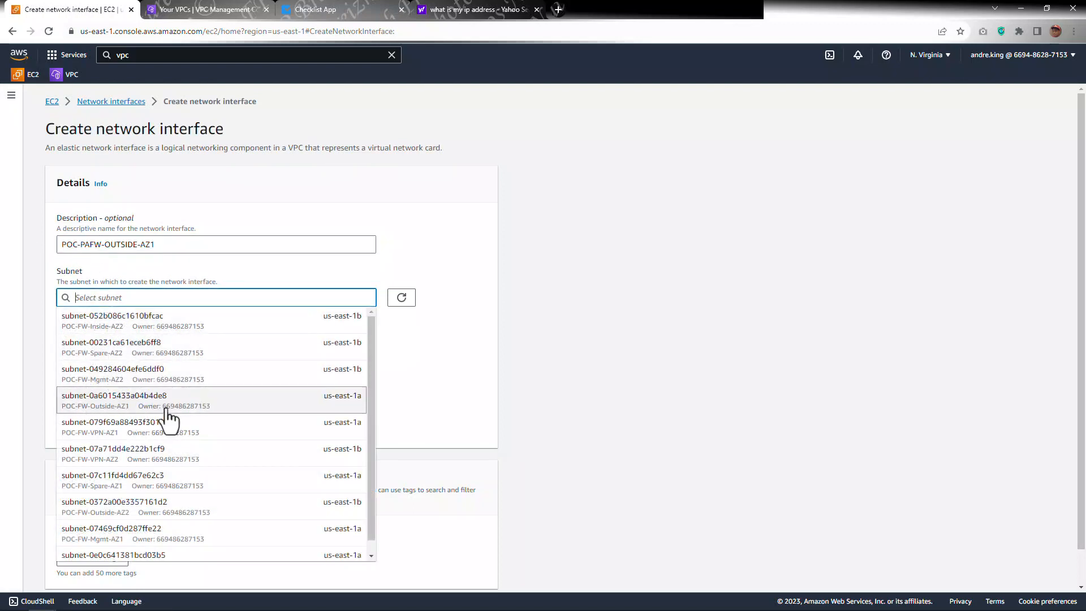
{"action": "type", "text": "1a"}
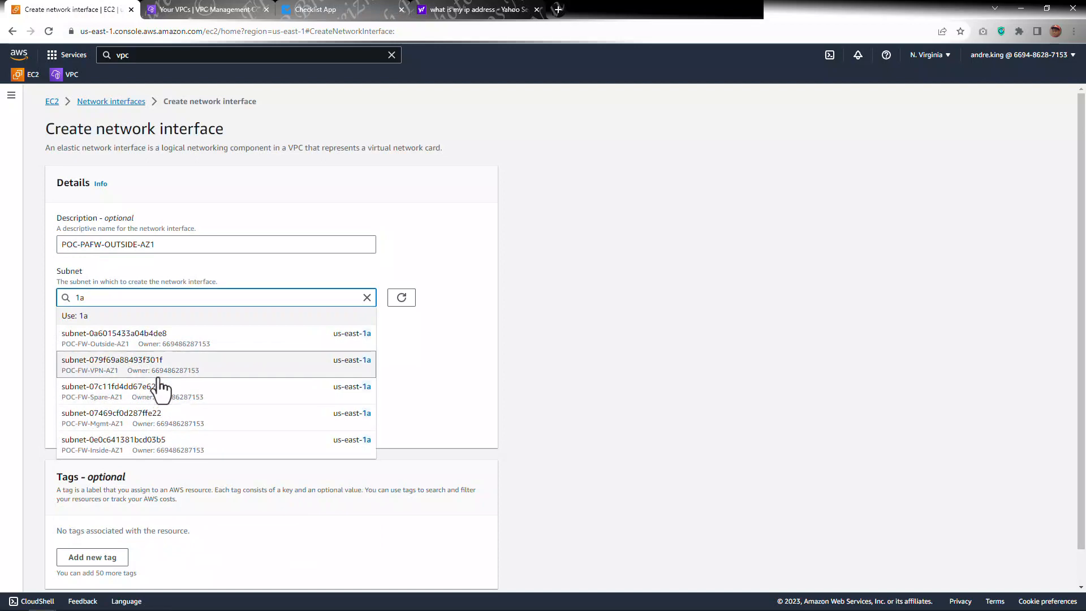
{"action": "left_click", "coordinate": [149, 348]}
{"action": "scroll", "coordinate": [121, 443], "scroll_direction": "down", "scroll_amount": 3}
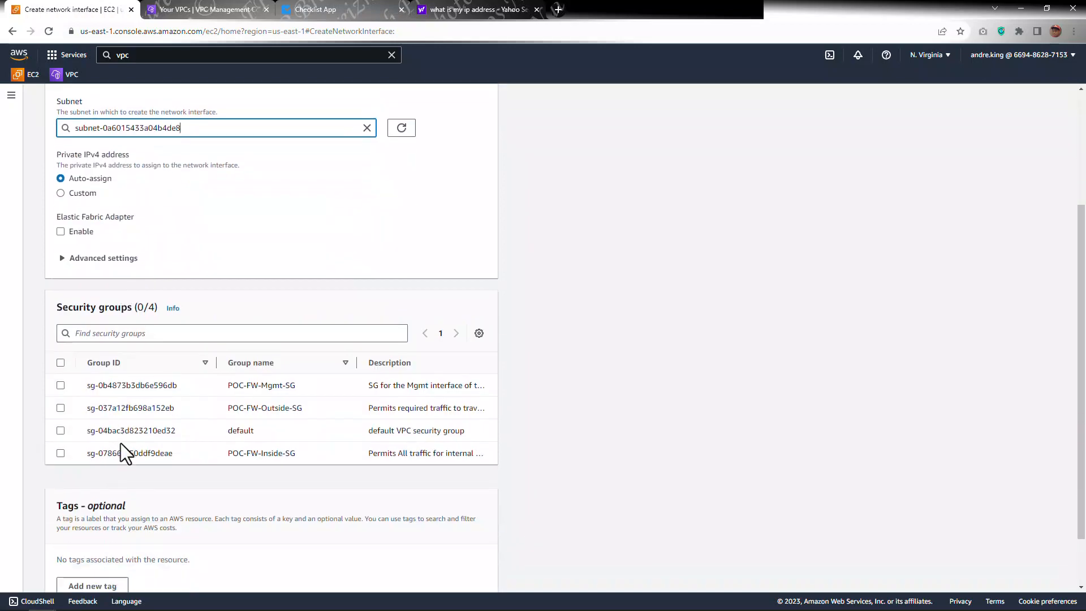
{"action": "left_click", "coordinate": [61, 408]}
Step: Assign the custom private IPv4 address 10.100.0.40 and create the outside network interface
{"action": "scroll", "coordinate": [162, 401], "scroll_direction": "down", "scroll_amount": 2}
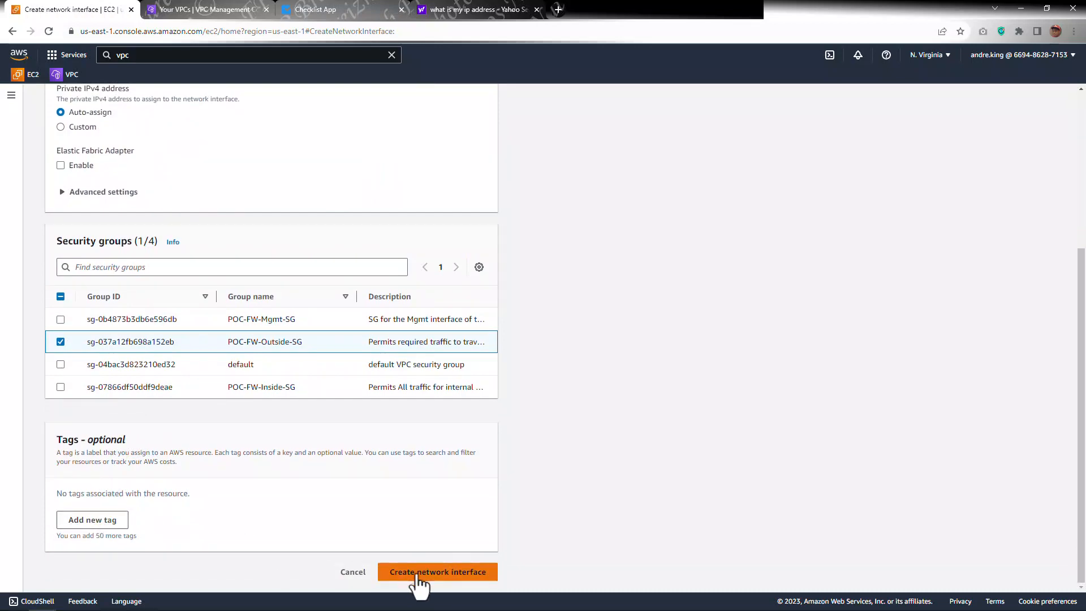
{"action": "scroll", "coordinate": [151, 275], "scroll_direction": "up", "scroll_amount": 3}
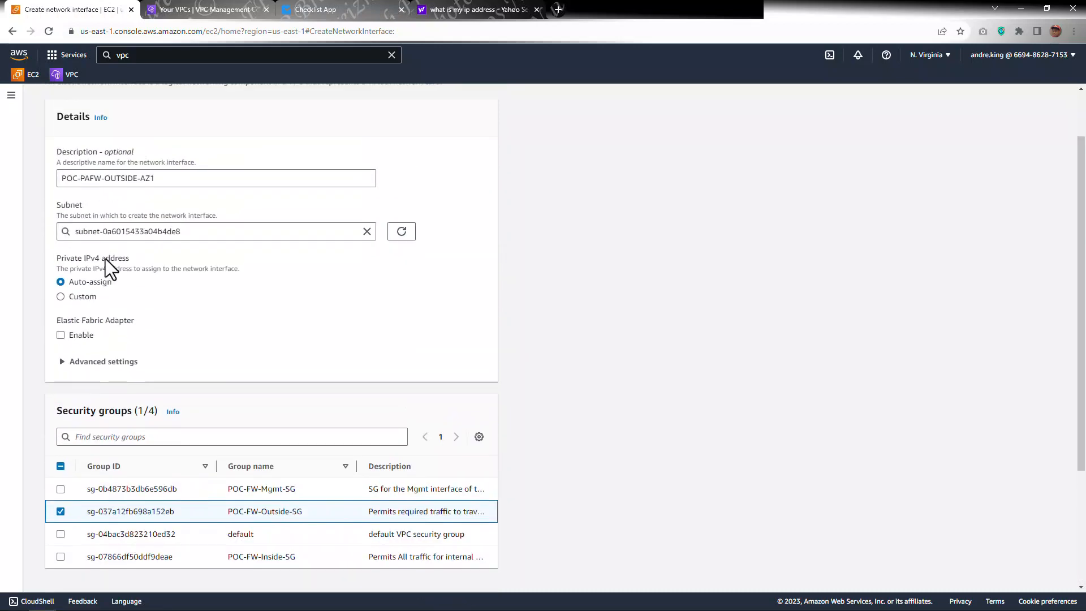
{"action": "left_click", "coordinate": [61, 297]}
{"action": "left_click", "coordinate": [100, 320]}
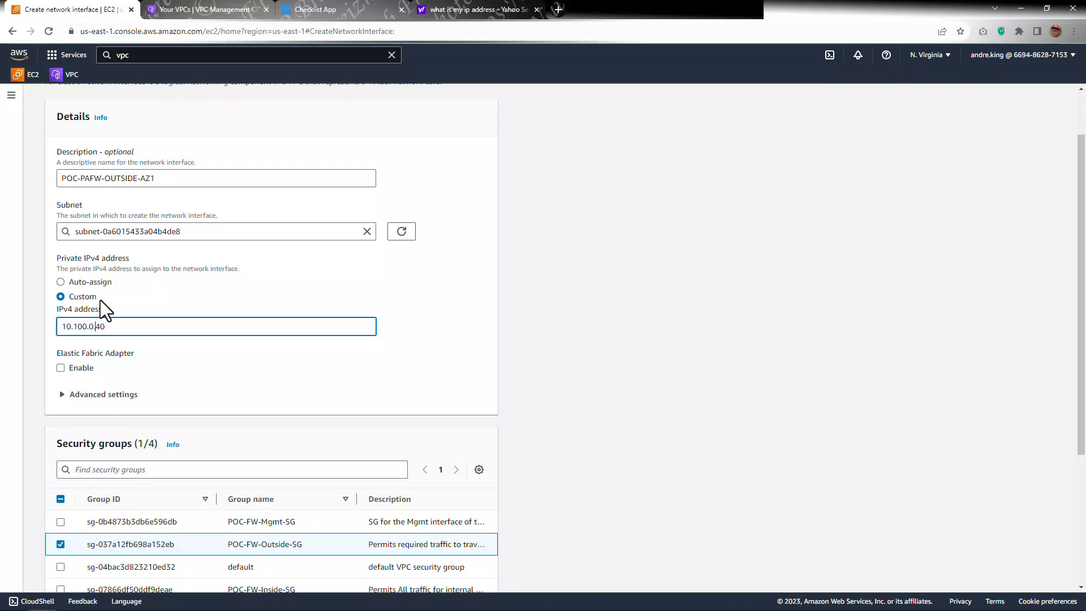
{"action": "left_click", "coordinate": [96, 327]}
{"action": "scroll", "coordinate": [452, 295], "scroll_direction": "down", "scroll_amount": 3}
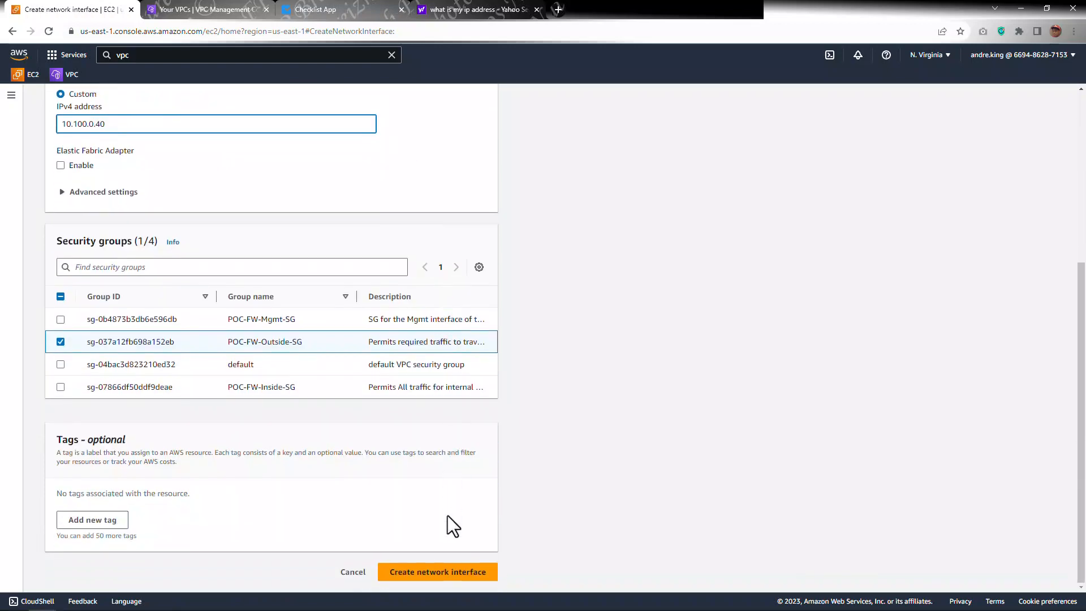
{"action": "left_click", "coordinate": [450, 568]}
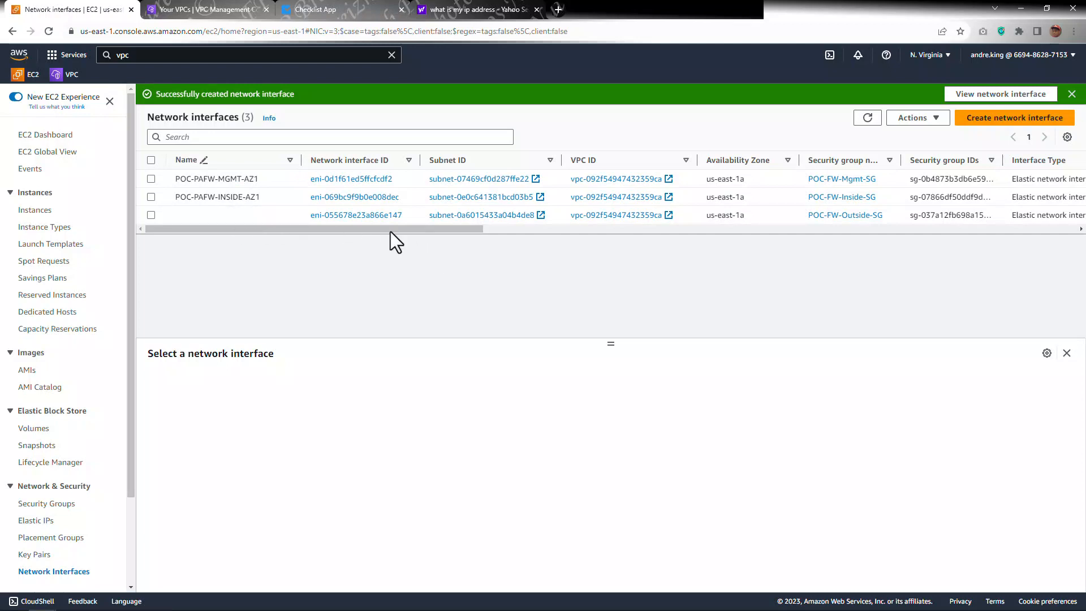
Step: Name the new outside interface POC-PAFW-OUTSIDE-AZ1 directly in the network interface list
{"action": "left_click_drag", "start_coordinate": [379, 229], "coordinate": [303, 237]}
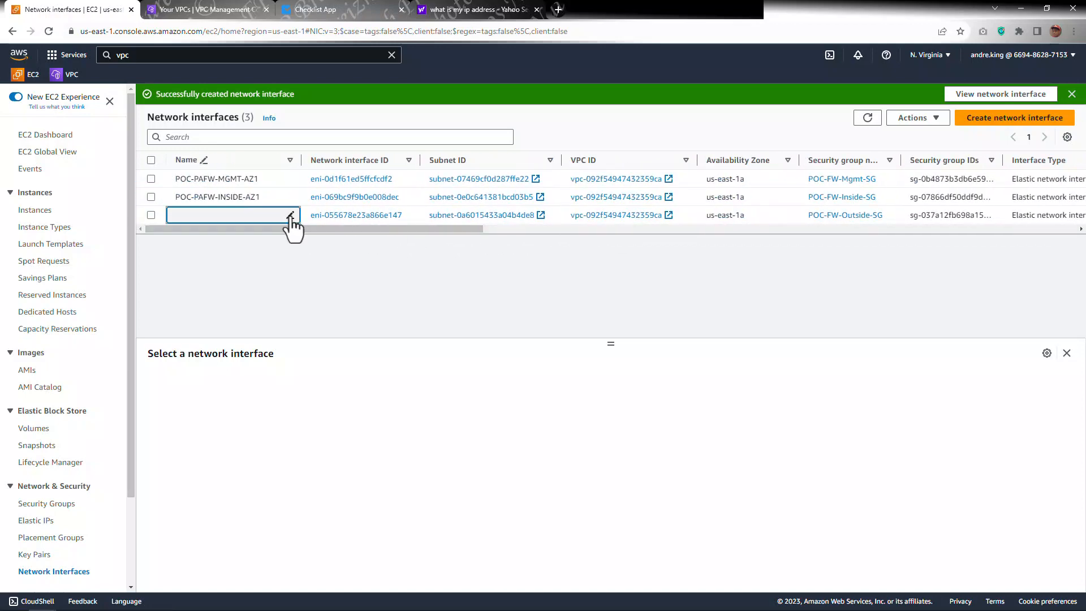
{"action": "left_click", "coordinate": [290, 215]}
{"action": "key", "text": "ctrl+v"}
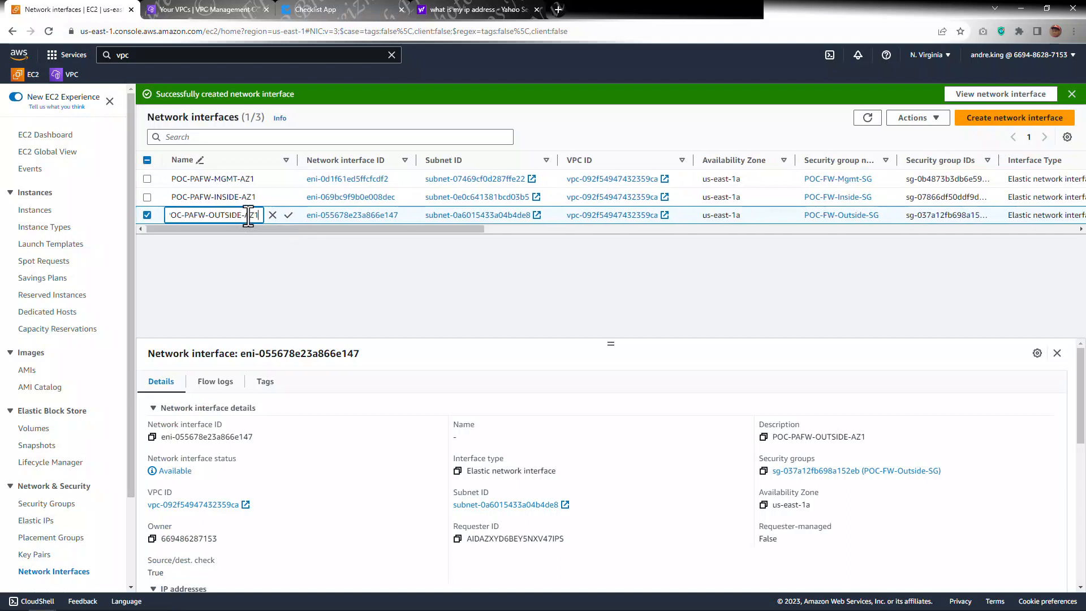
{"action": "left_click", "coordinate": [287, 219]}
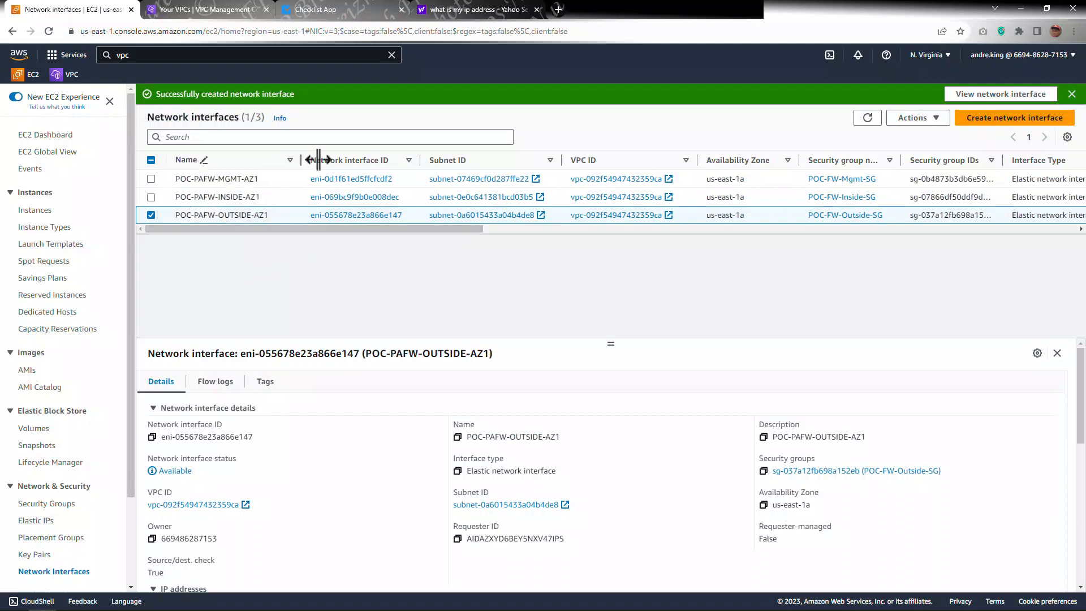
{"action": "left_click_drag", "start_coordinate": [319, 160], "coordinate": [339, 160]}
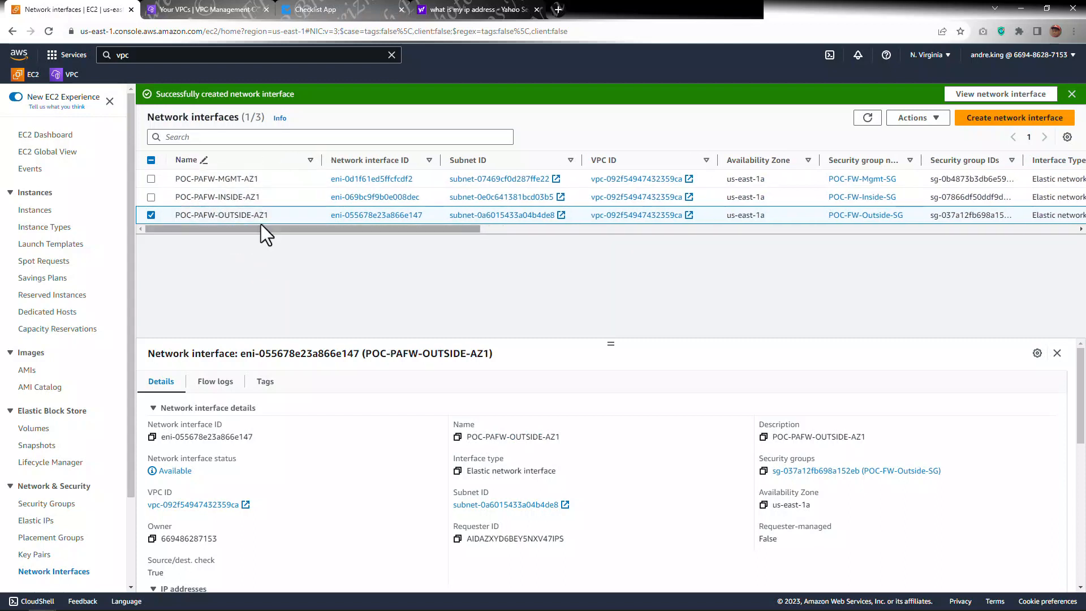
Step: Mark the "Create 3 Network Interfaces" task as done in the deployment checklist
{"action": "left_click", "coordinate": [325, 10]}
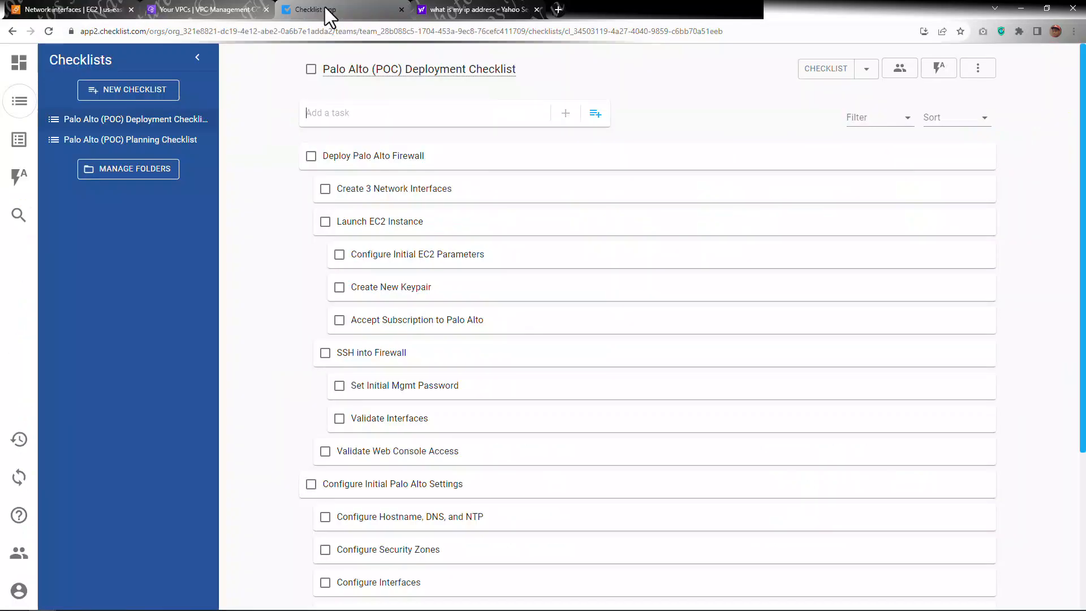
{"action": "left_click", "coordinate": [325, 190]}
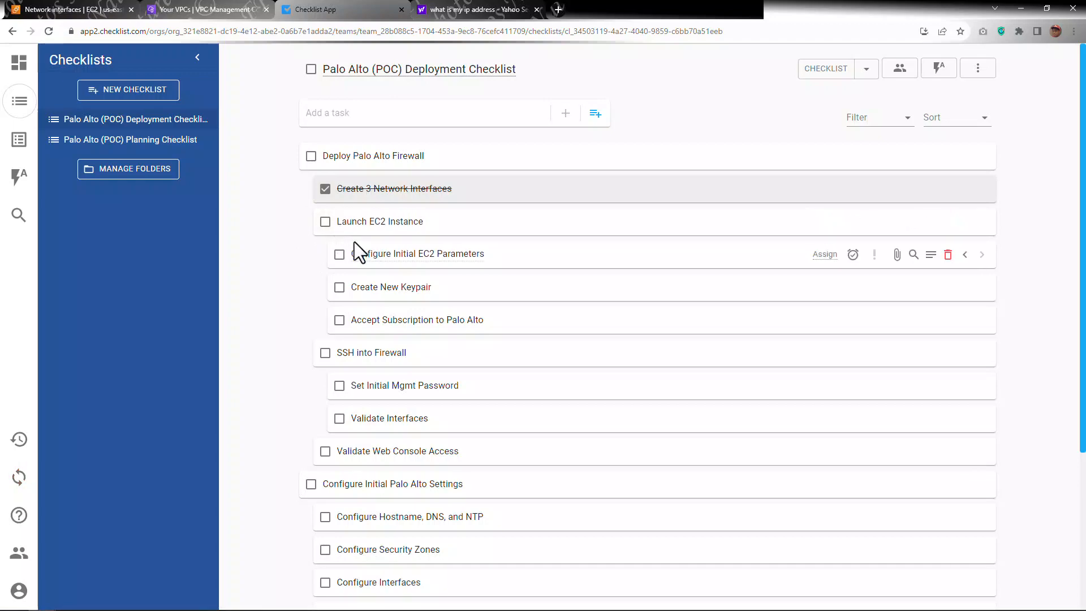
Step: Start launching a new EC2 instance and name it POC-PAFW-AZ1
{"action": "left_click", "coordinate": [69, 8]}
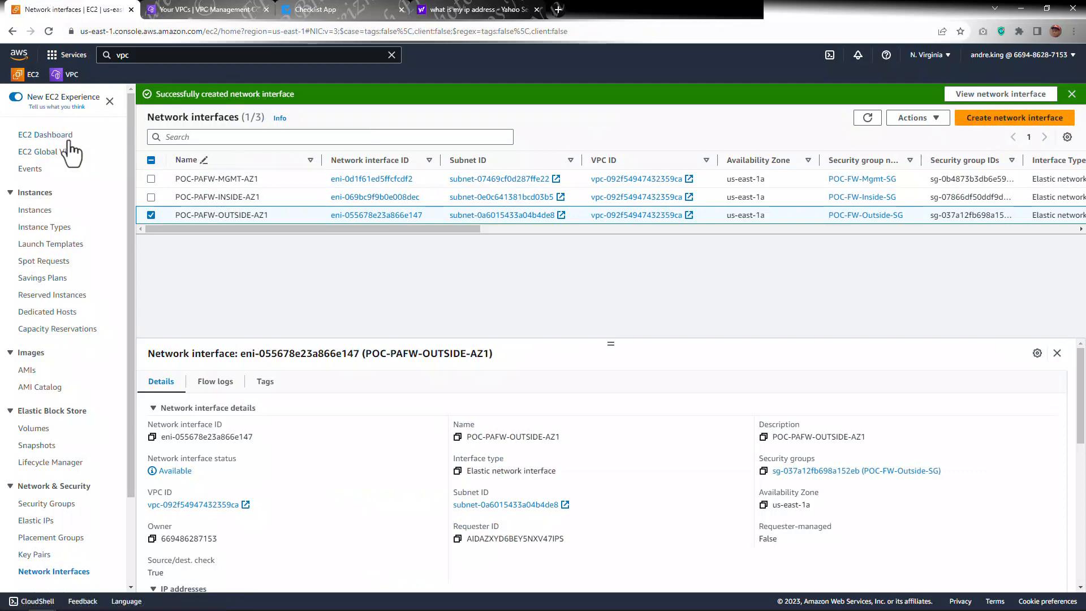
{"action": "left_click", "coordinate": [55, 134]}
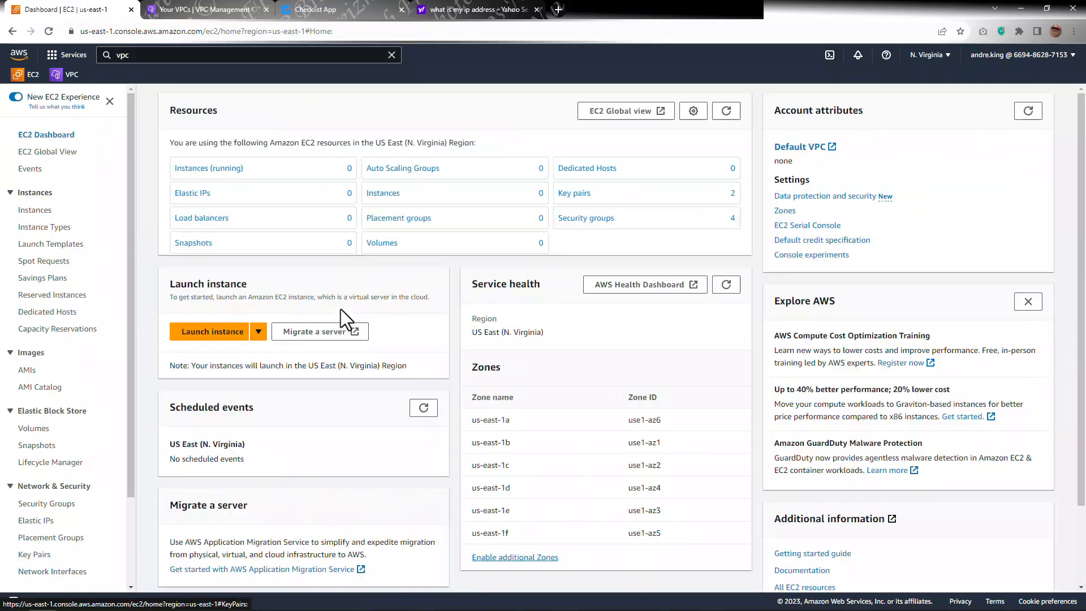
{"action": "left_click", "coordinate": [217, 335]}
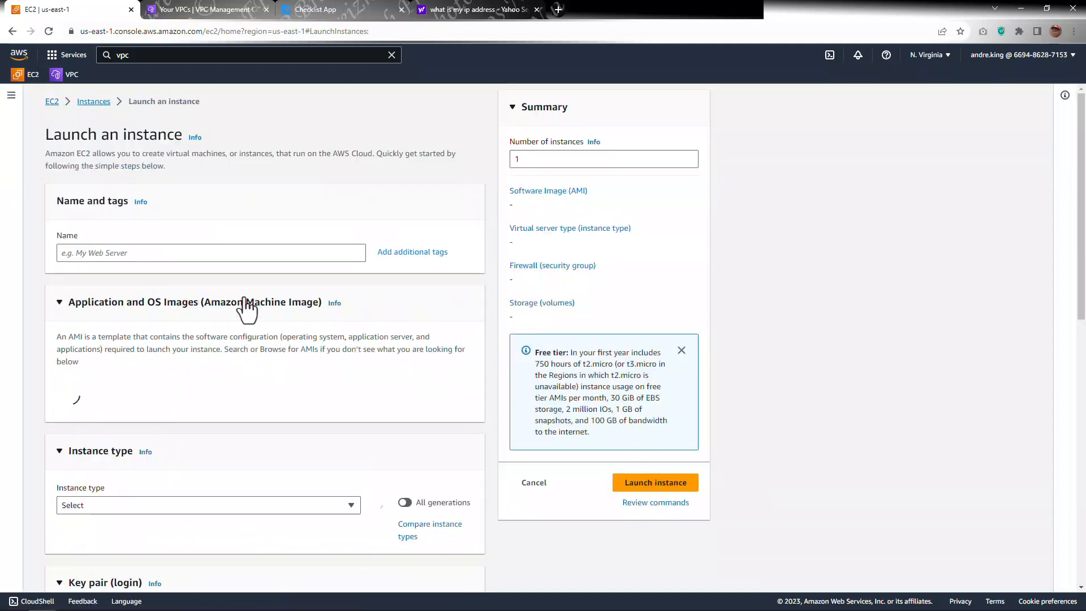
{"action": "left_click", "coordinate": [224, 254]}
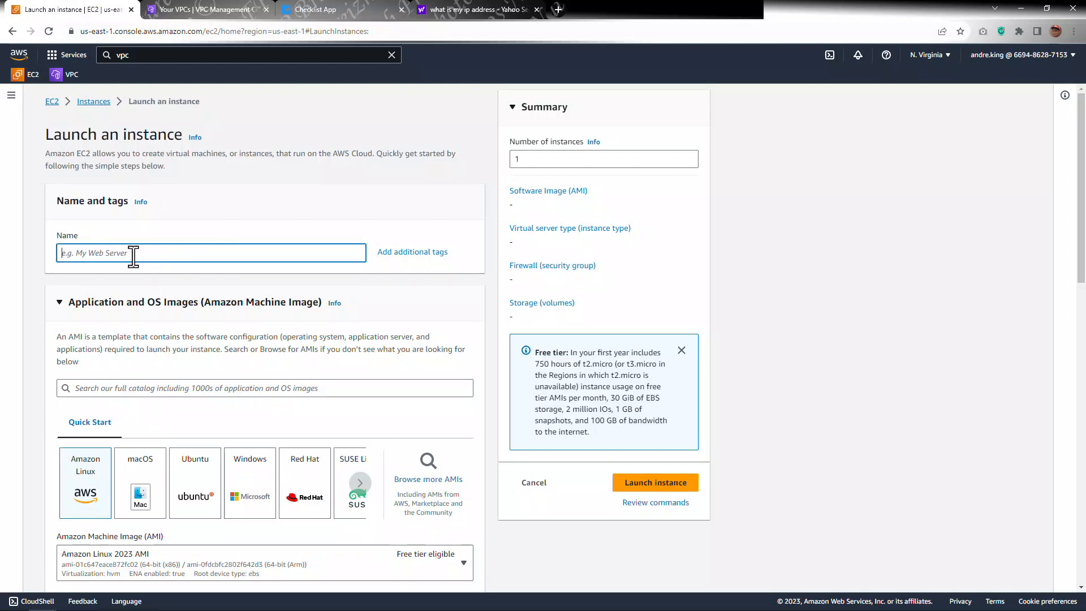
{"action": "key", "text": "ctrl+v"}
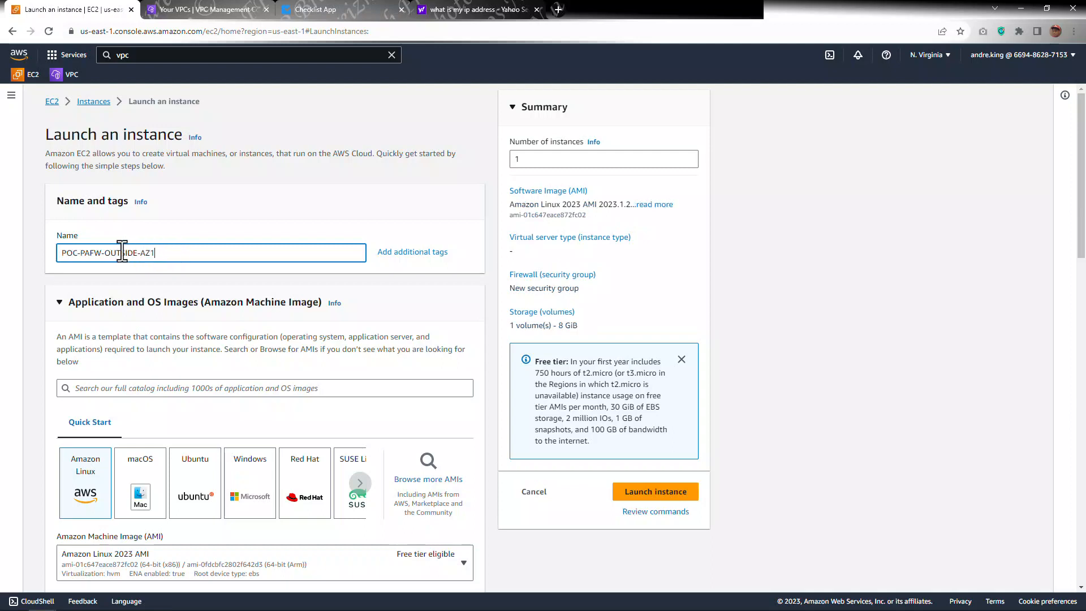
{"action": "key", "text": "BackSpace"}
{"action": "key", "text": "BackSpace"}
Step: Search the AMI catalog for palo alto and show the AWS Marketplace AMI results
{"action": "scroll", "coordinate": [284, 213], "scroll_direction": "down", "scroll_amount": 3}
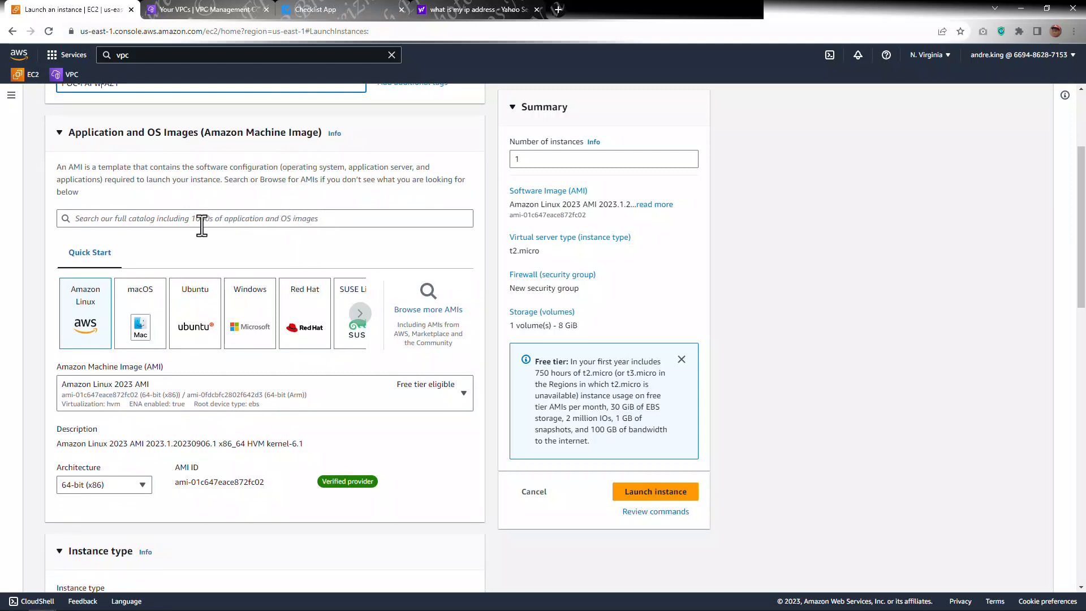
{"action": "scroll", "coordinate": [223, 238], "scroll_direction": "down", "scroll_amount": 1}
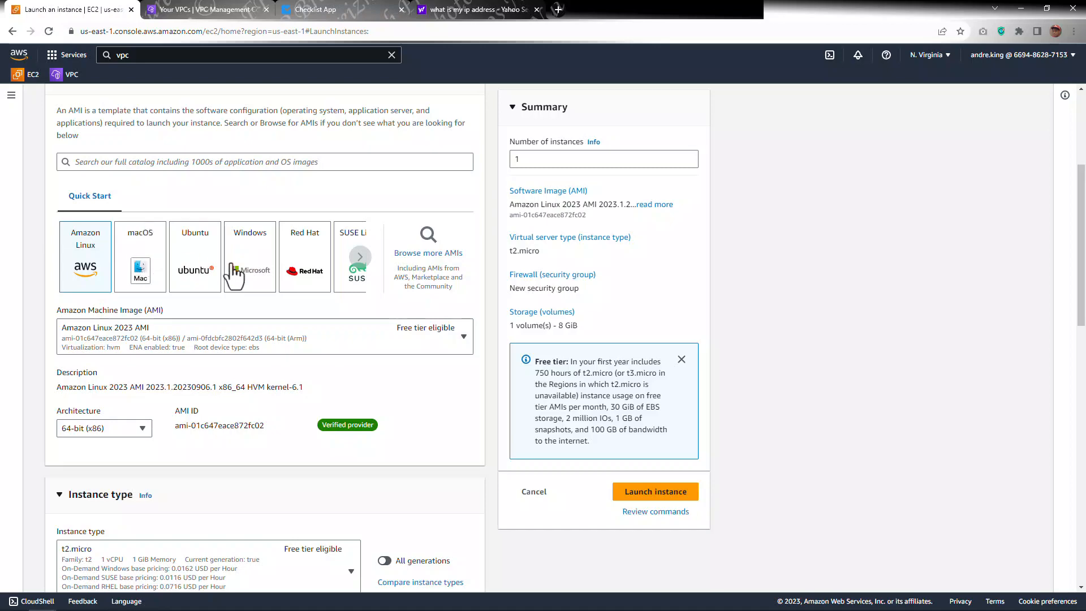
{"action": "left_click", "coordinate": [421, 254]}
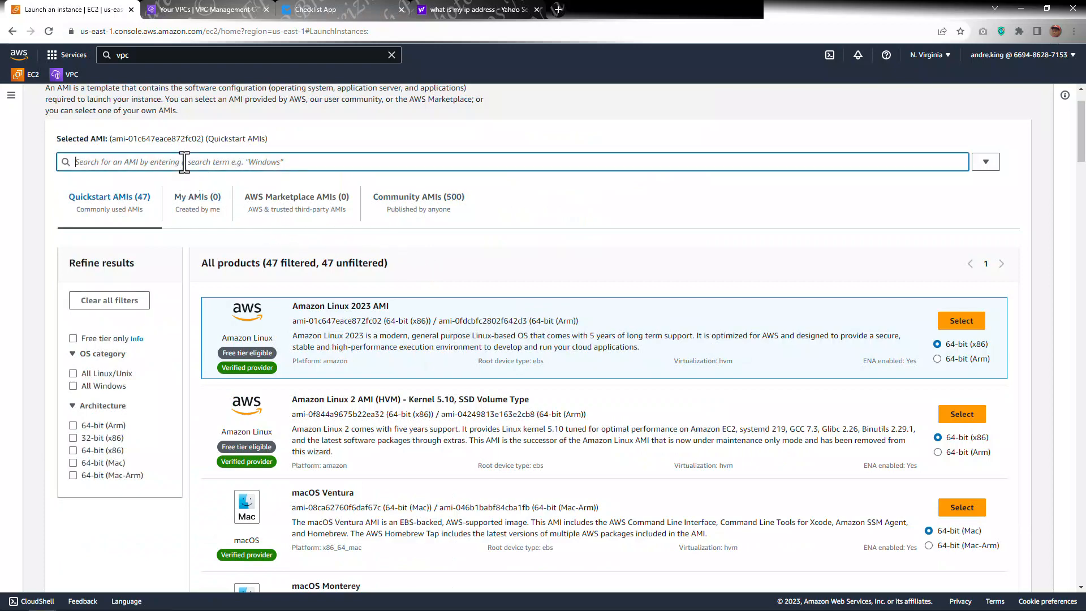
{"action": "scroll", "coordinate": [184, 162], "scroll_direction": "down", "scroll_amount": 6}
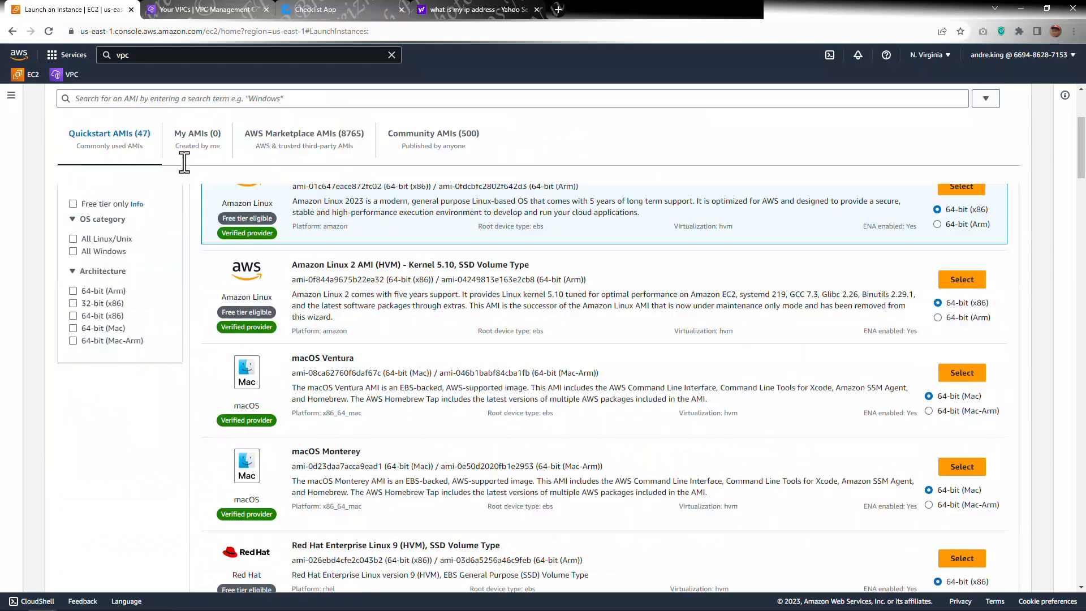
{"action": "scroll", "coordinate": [184, 151], "scroll_direction": "up", "scroll_amount": 3}
{"action": "left_click", "coordinate": [189, 102]}
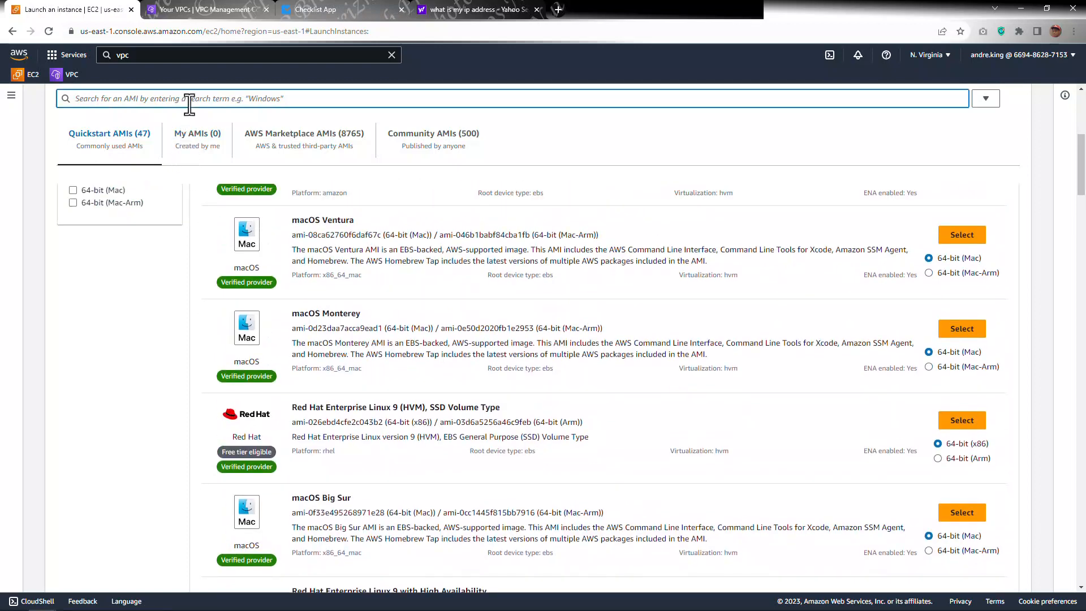
{"action": "type", "text": "p"}
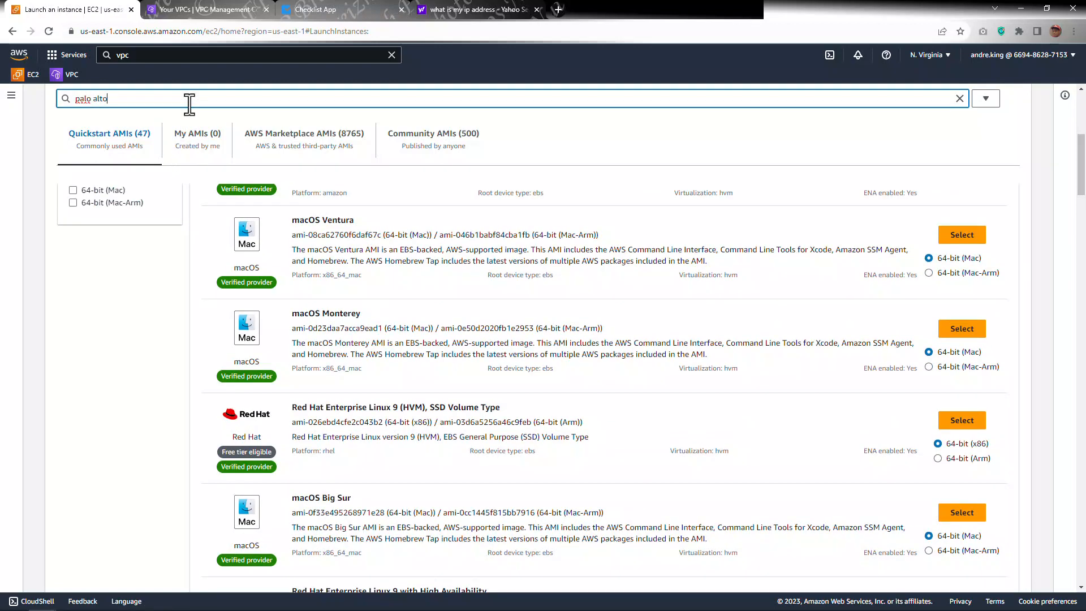
{"action": "type", "text": "alo alto"}
{"action": "key", "text": "Return"}
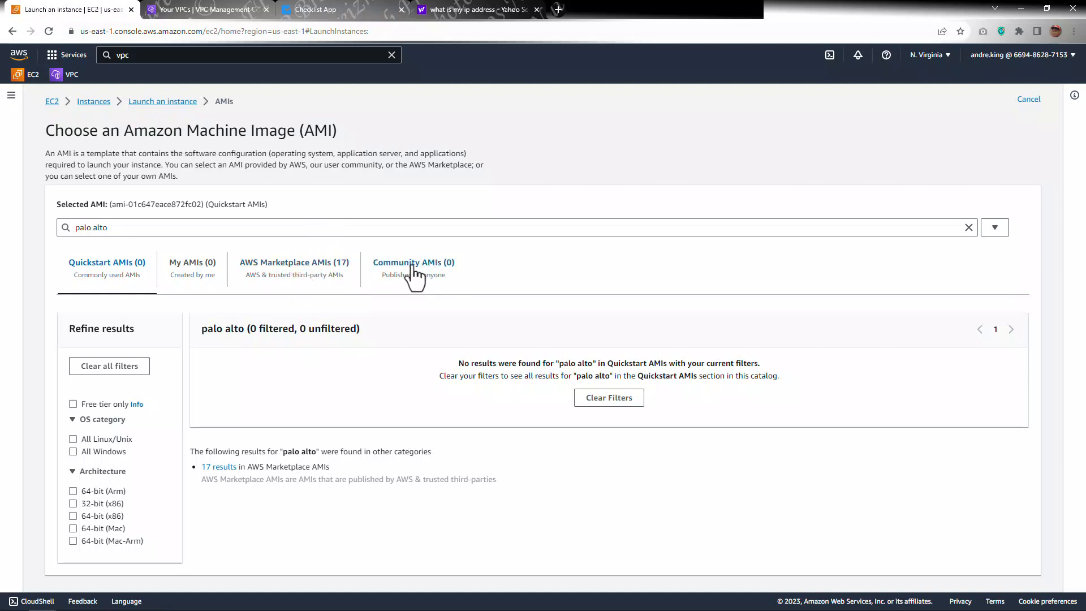
{"action": "left_click", "coordinate": [285, 269]}
Step: Browse the Palo Alto Networks marketplace AMI listings
{"action": "scroll", "coordinate": [346, 245], "scroll_direction": "down", "scroll_amount": 3}
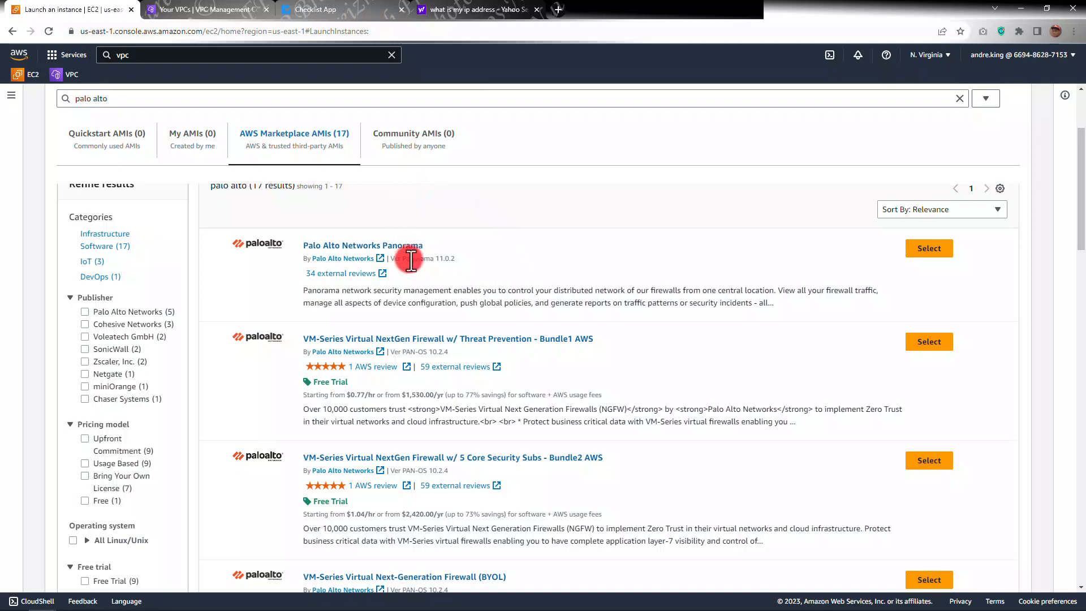
{"action": "scroll", "coordinate": [413, 260], "scroll_direction": "down", "scroll_amount": 6}
{"action": "scroll", "coordinate": [486, 305], "scroll_direction": "down", "scroll_amount": 5}
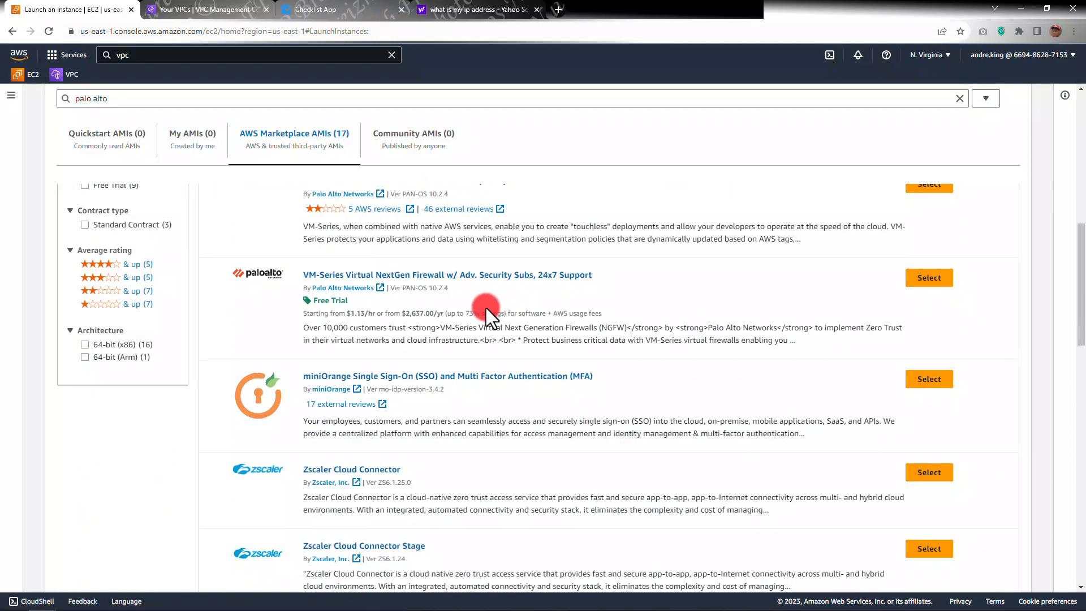
{"action": "scroll", "coordinate": [453, 339], "scroll_direction": "up", "scroll_amount": 5}
{"action": "scroll", "coordinate": [455, 340], "scroll_direction": "up", "scroll_amount": 5}
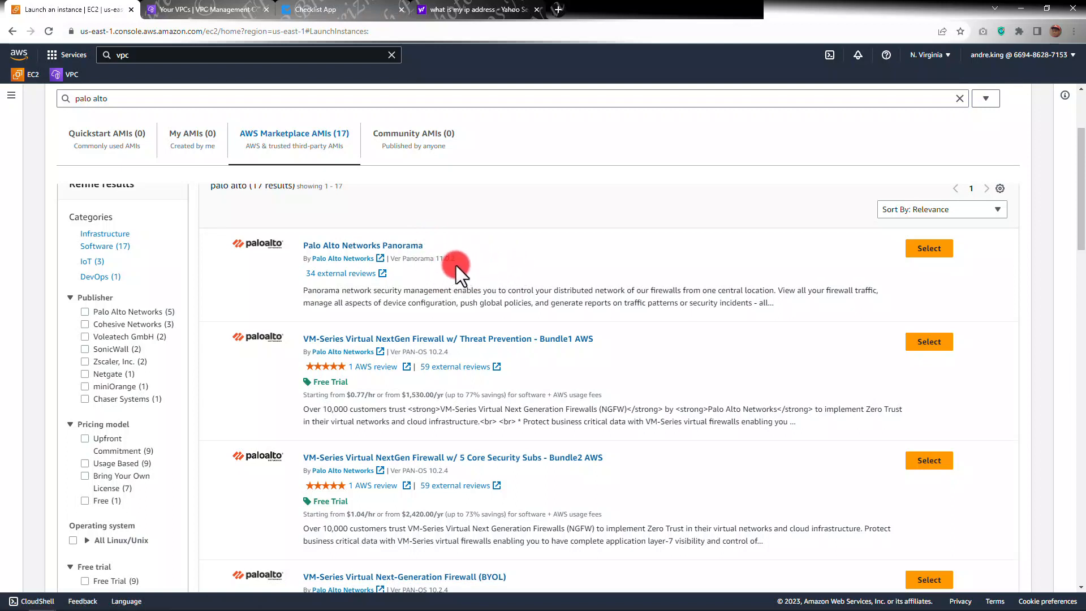
Step: Read the VM-Series for AWS and Azure licensing article comparing BYOL and PAYG bundle contents
{"action": "scroll", "coordinate": [446, 257], "scroll_direction": "down", "scroll_amount": 2}
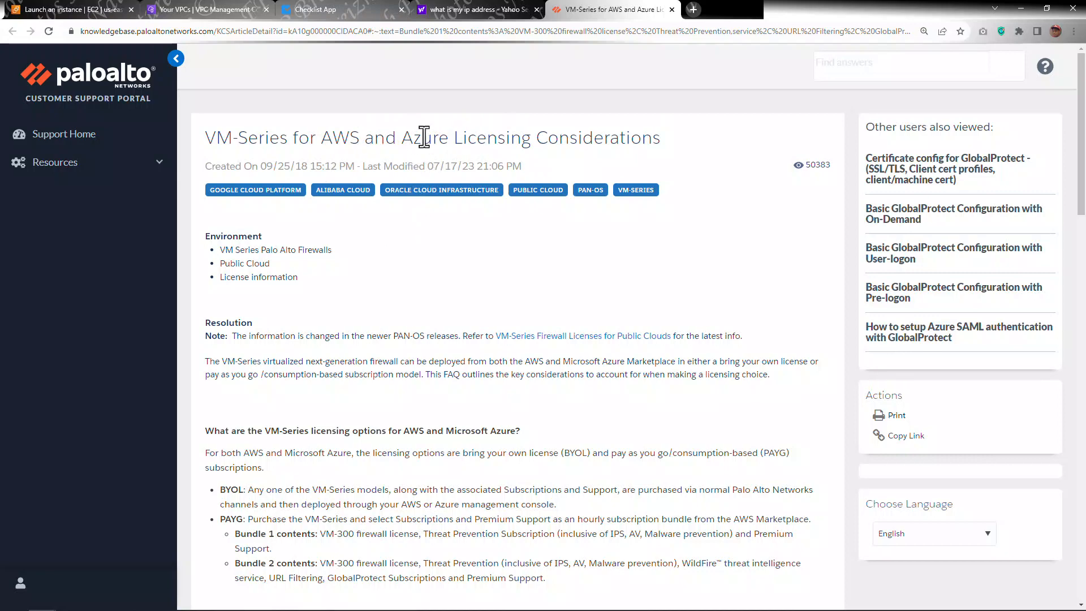
{"action": "scroll", "coordinate": [427, 180], "scroll_direction": "down", "scroll_amount": 2}
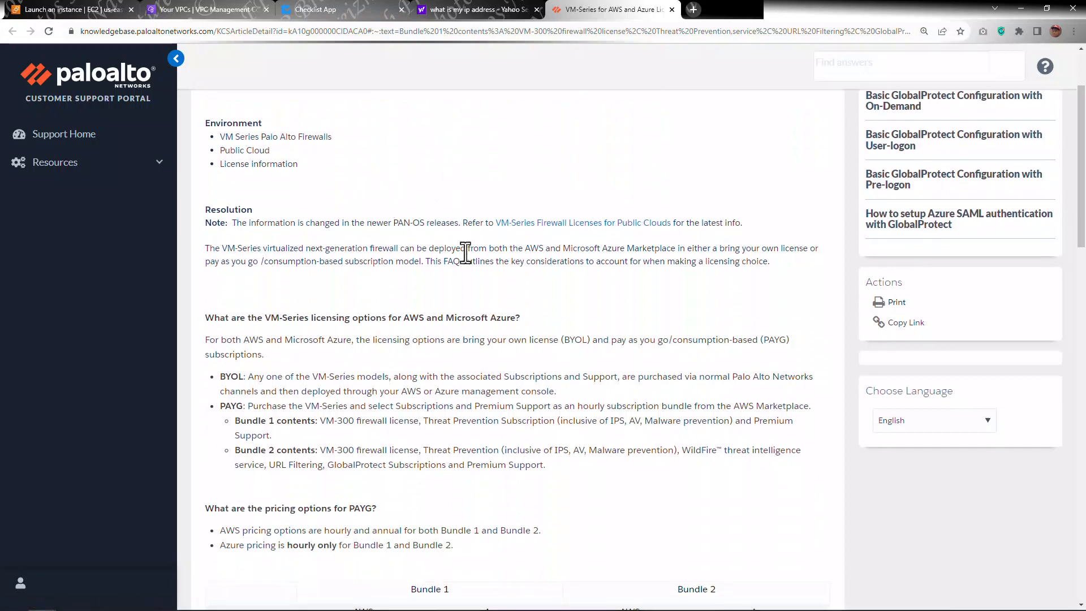
{"action": "scroll", "coordinate": [465, 253], "scroll_direction": "down", "scroll_amount": 2}
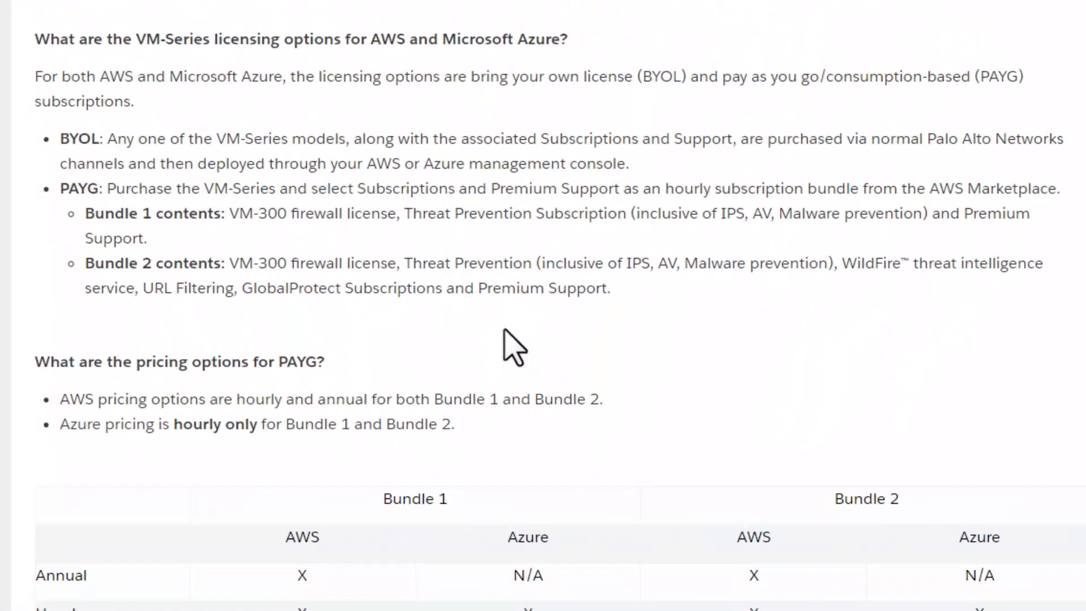
{"action": "scroll", "coordinate": [518, 340], "scroll_direction": "down", "scroll_amount": 2}
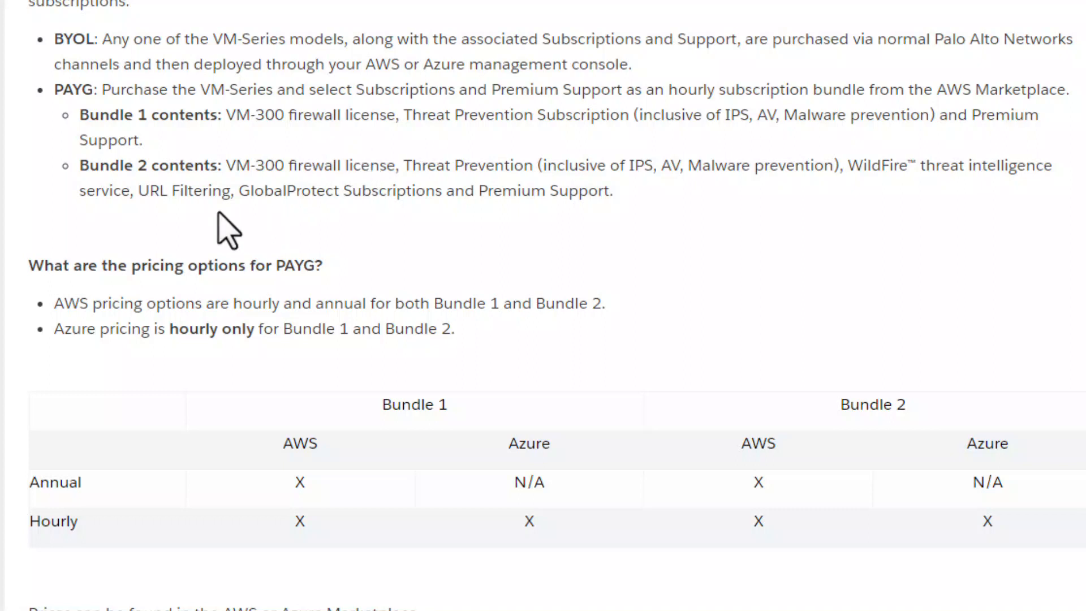
{"action": "left_click_drag", "start_coordinate": [238, 194], "coordinate": [349, 194]}
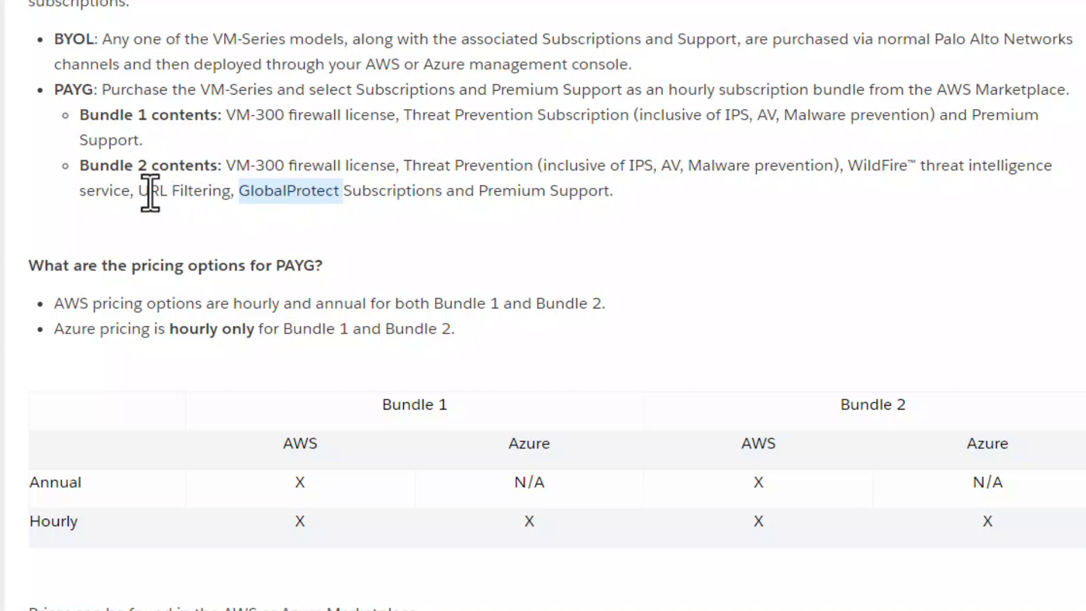
{"action": "left_click_drag", "start_coordinate": [138, 192], "coordinate": [222, 192]}
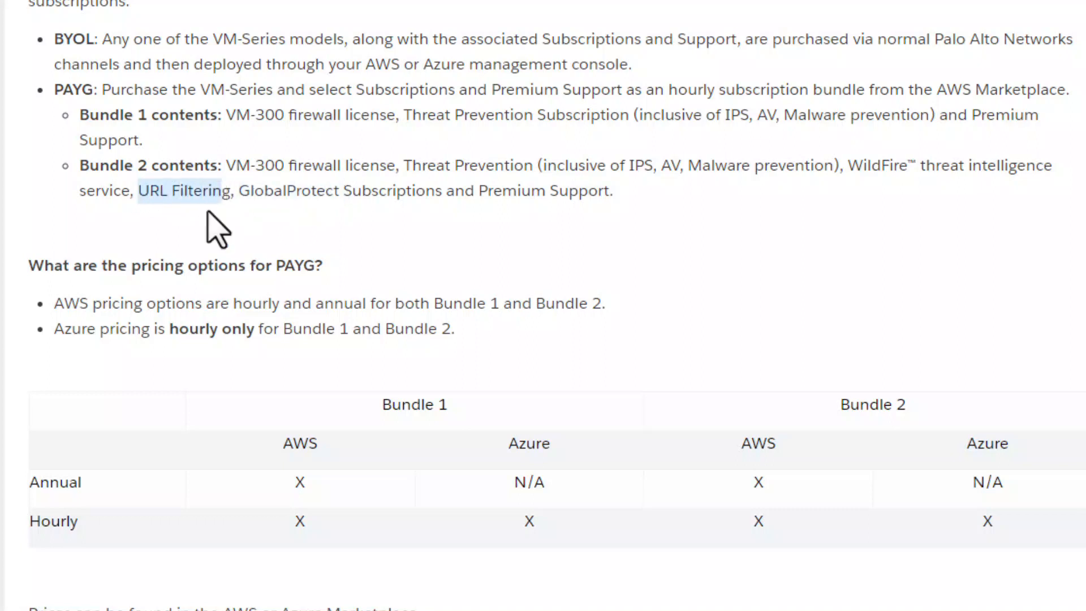
{"action": "left_click_drag", "start_coordinate": [80, 166], "coordinate": [164, 169]}
{"action": "scroll", "coordinate": [718, 286], "scroll_direction": "down", "scroll_amount": 7}
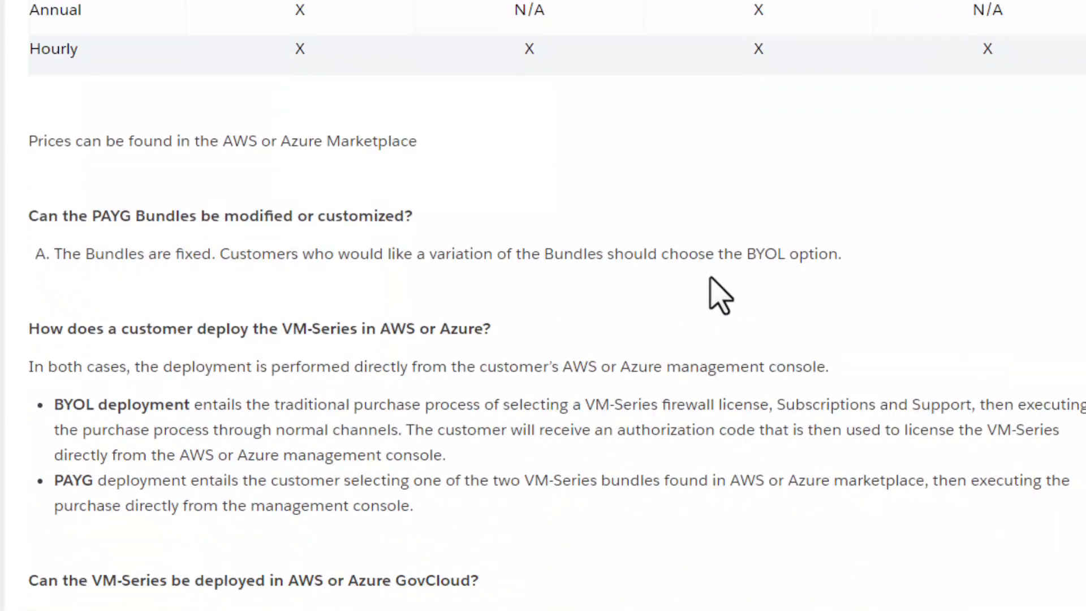
{"action": "scroll", "coordinate": [714, 283], "scroll_direction": "down", "scroll_amount": 15}
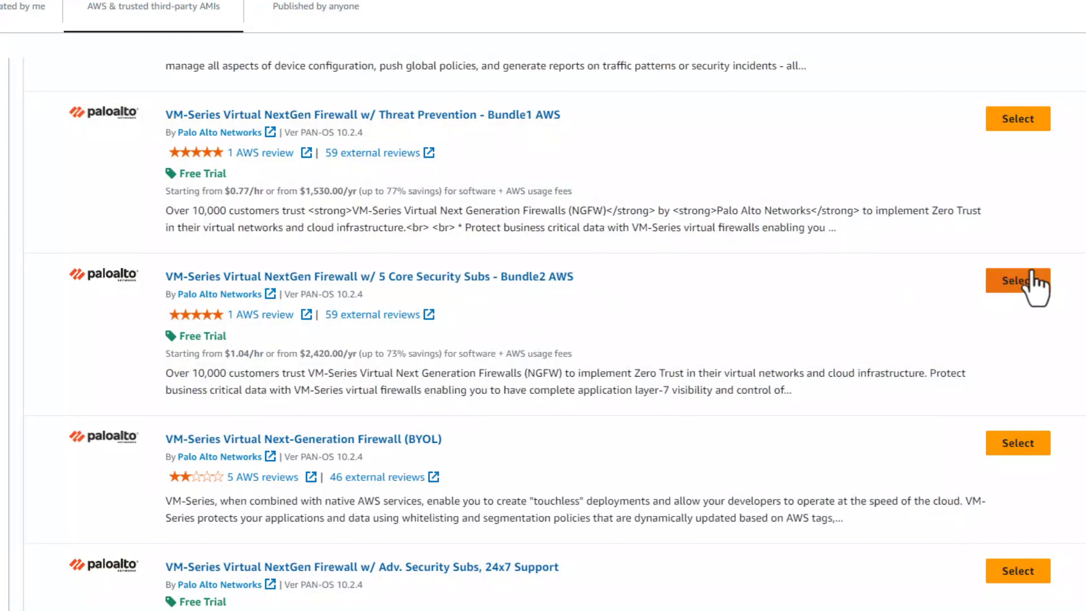
Step: Open the VM-Series NextGen Firewall Bundle2 AWS listing in a new tab and review its overview and pricing
{"action": "right_click", "coordinate": [289, 276]}
{"action": "left_click", "coordinate": [303, 287]}
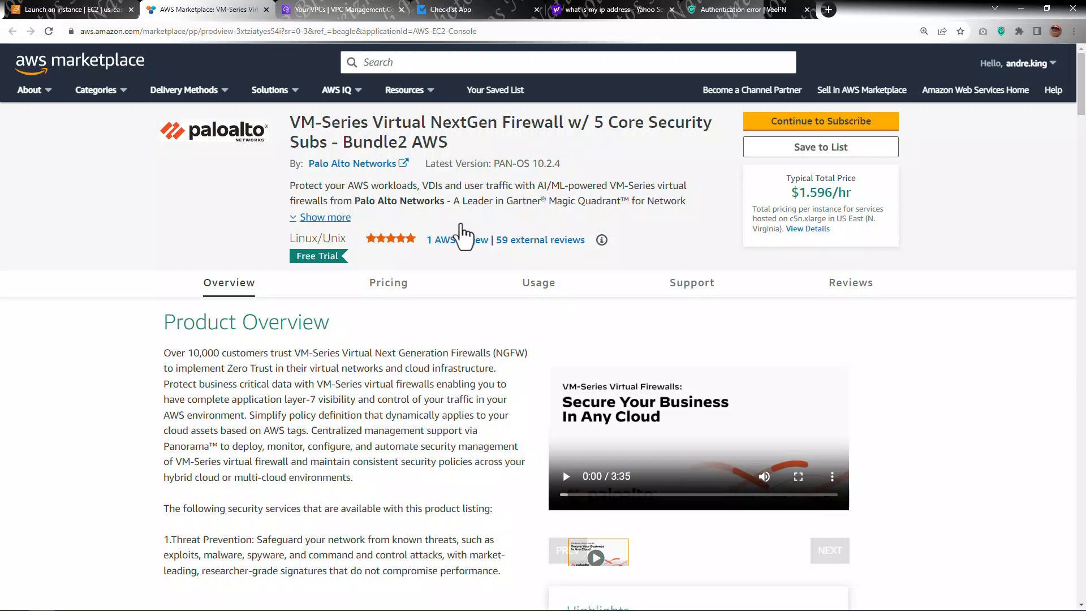
{"action": "scroll", "coordinate": [549, 252], "scroll_direction": "down", "scroll_amount": 2}
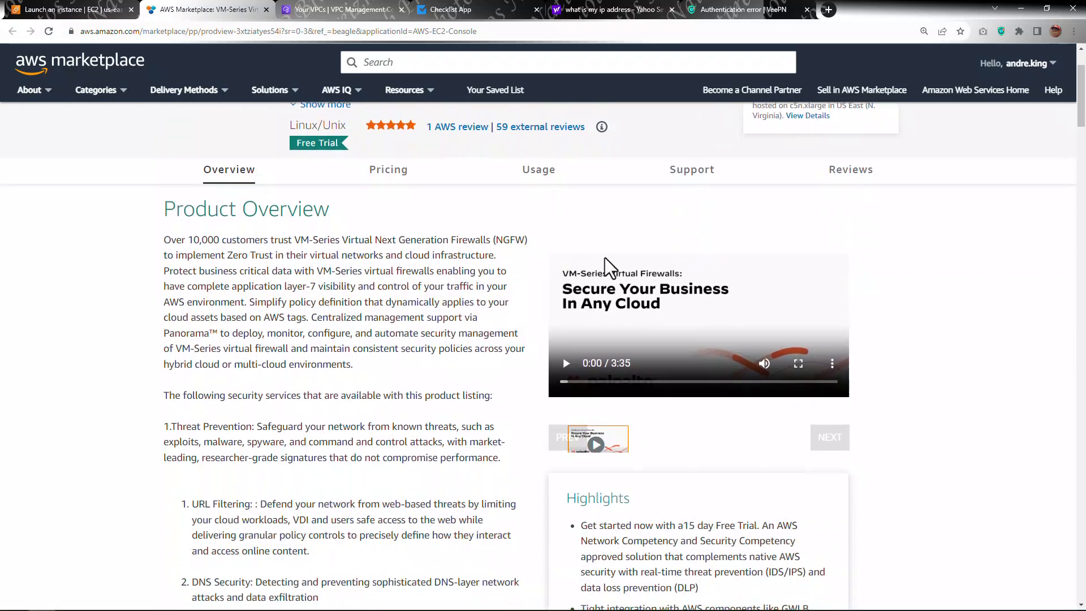
{"action": "scroll", "coordinate": [417, 294], "scroll_direction": "down", "scroll_amount": 1}
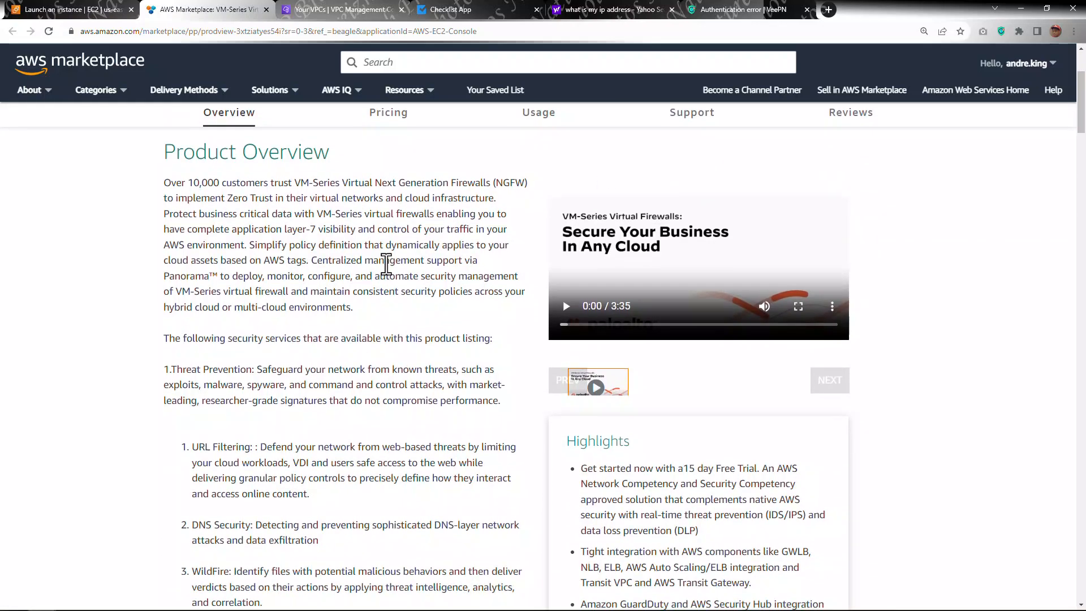
{"action": "scroll", "coordinate": [404, 226], "scroll_direction": "down", "scroll_amount": 1}
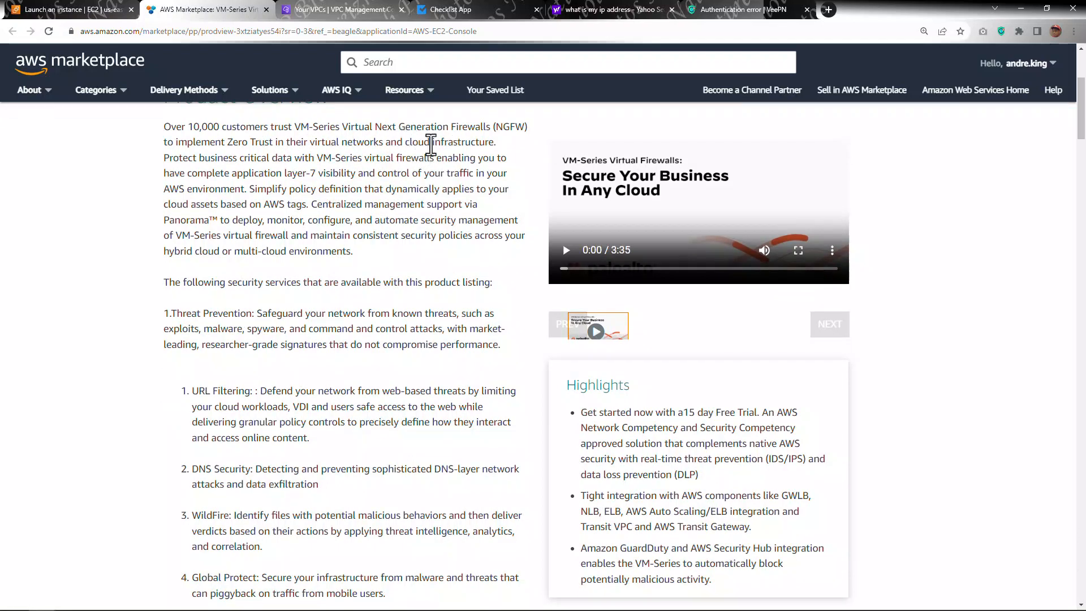
{"action": "scroll", "coordinate": [436, 159], "scroll_direction": "down", "scroll_amount": 1}
{"action": "scroll", "coordinate": [407, 197], "scroll_direction": "up", "scroll_amount": 2}
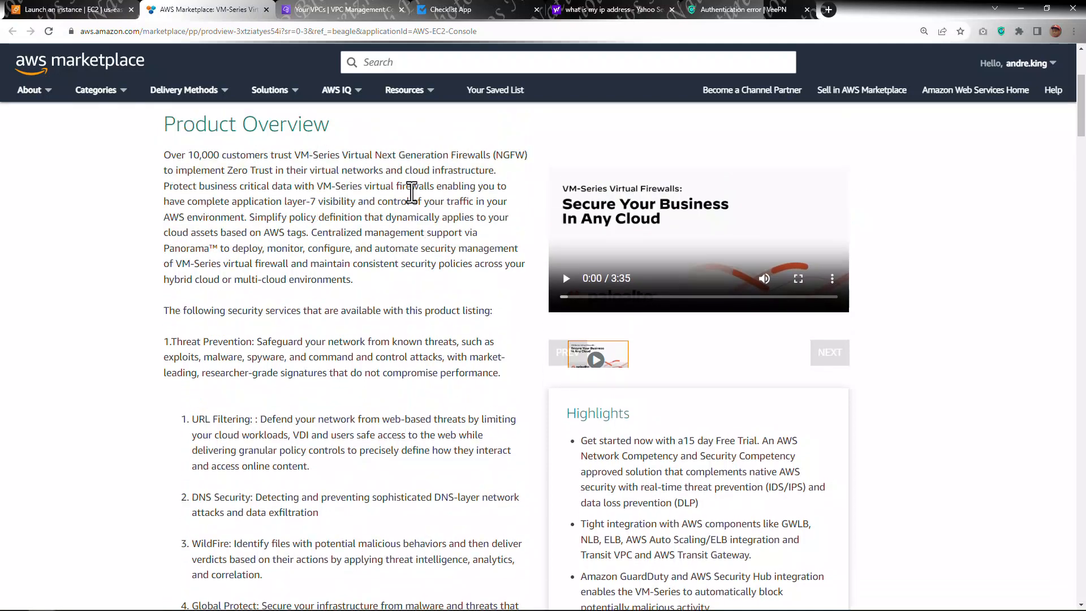
{"action": "scroll", "coordinate": [386, 243], "scroll_direction": "down", "scroll_amount": 3}
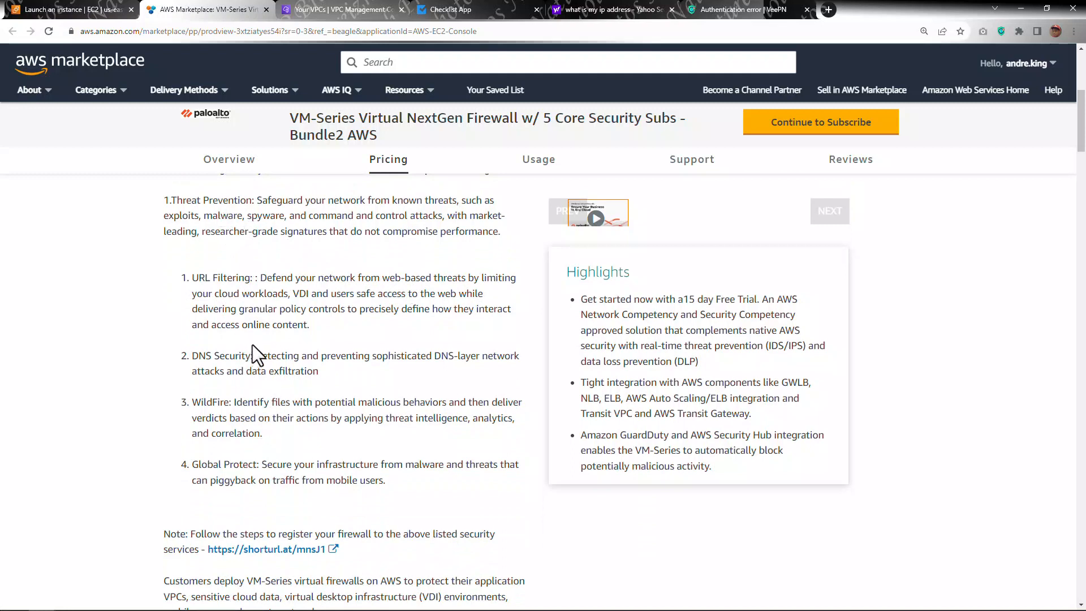
{"action": "scroll", "coordinate": [252, 344], "scroll_direction": "down", "scroll_amount": 1}
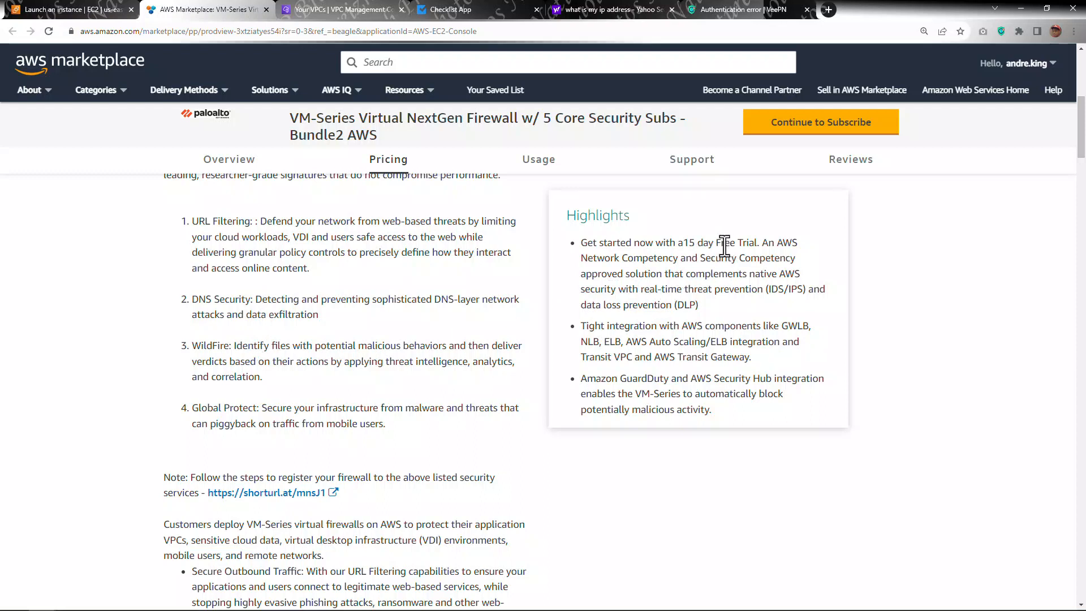
{"action": "scroll", "coordinate": [728, 246], "scroll_direction": "down", "scroll_amount": 10}
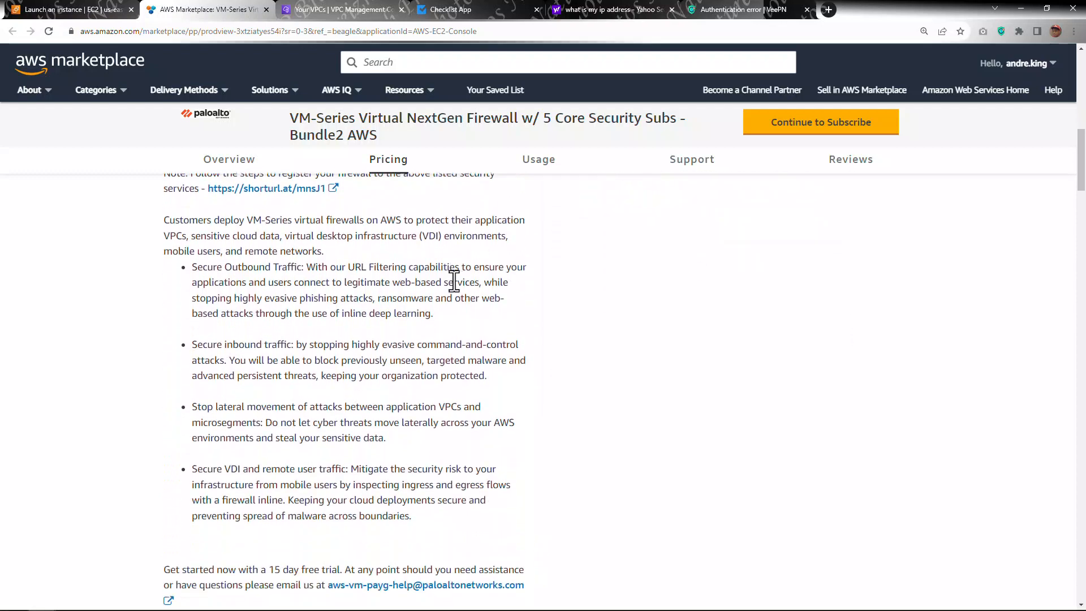
{"action": "scroll", "coordinate": [417, 314], "scroll_direction": "down", "scroll_amount": 5}
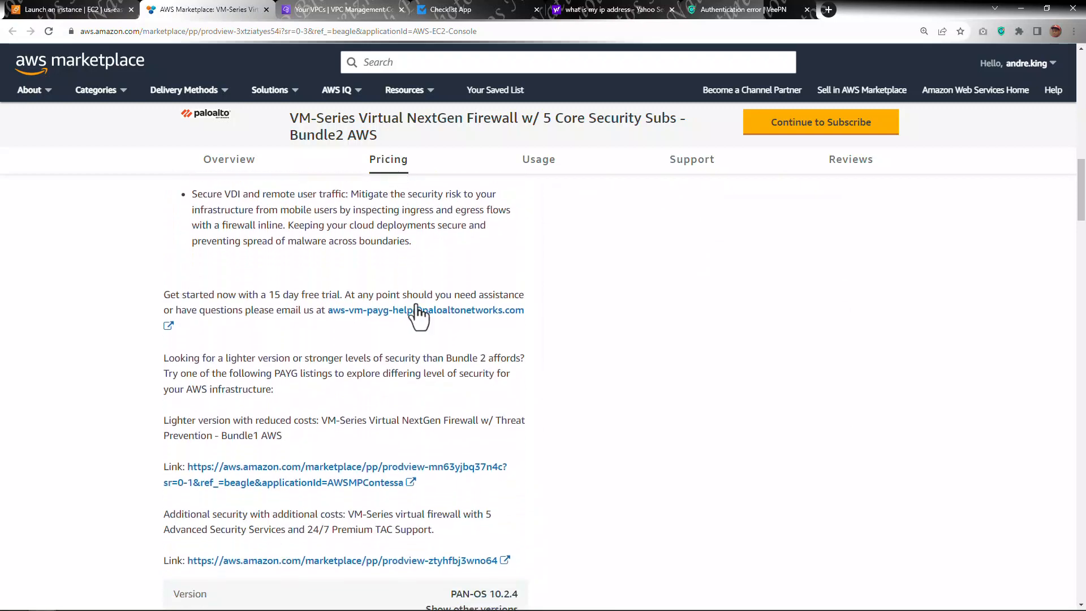
{"action": "scroll", "coordinate": [419, 311], "scroll_direction": "down", "scroll_amount": 13}
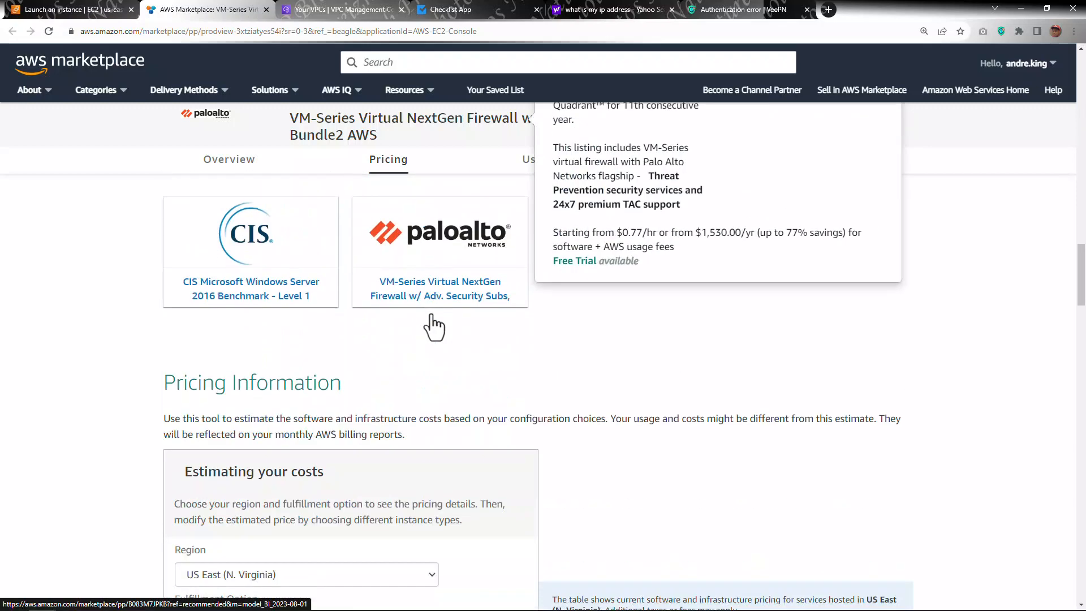
Step: Review the hourly software and EC2 pricing for the listing's supported instance types
{"action": "scroll", "coordinate": [453, 308], "scroll_direction": "down", "scroll_amount": 2}
{"action": "scroll", "coordinate": [336, 259], "scroll_direction": "down", "scroll_amount": 1}
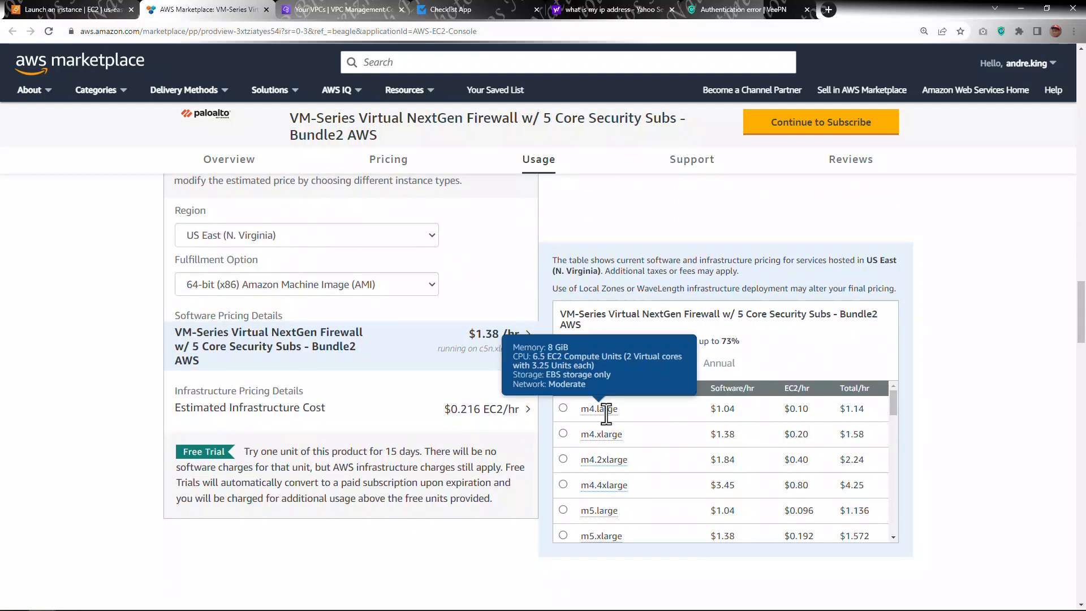
{"action": "scroll", "coordinate": [676, 430], "scroll_direction": "down", "scroll_amount": 1}
{"action": "scroll", "coordinate": [669, 435], "scroll_direction": "down", "scroll_amount": 5}
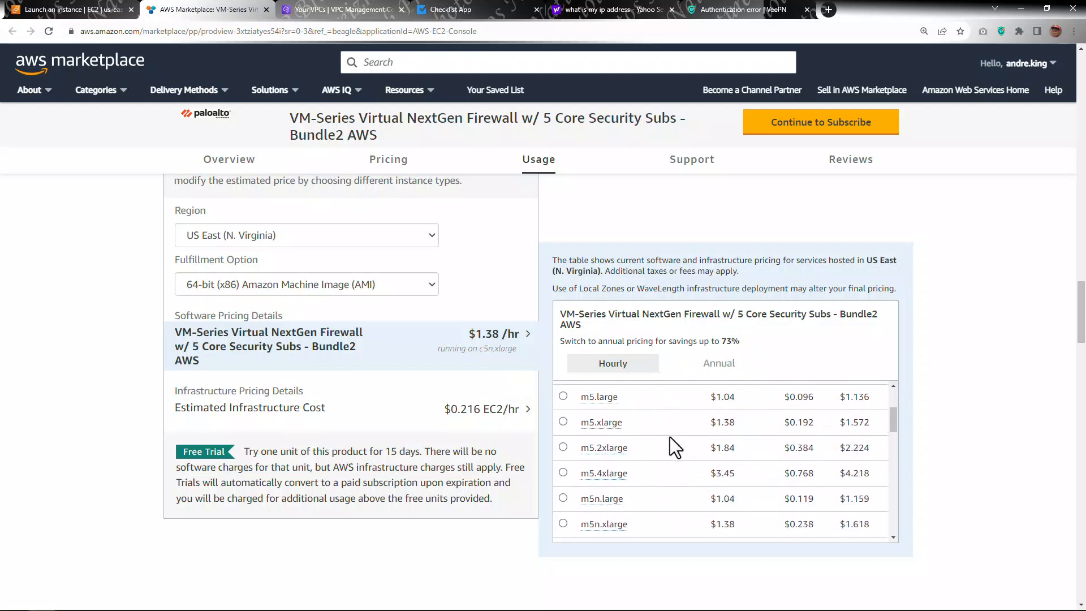
{"action": "scroll", "coordinate": [673, 433], "scroll_direction": "down", "scroll_amount": 2}
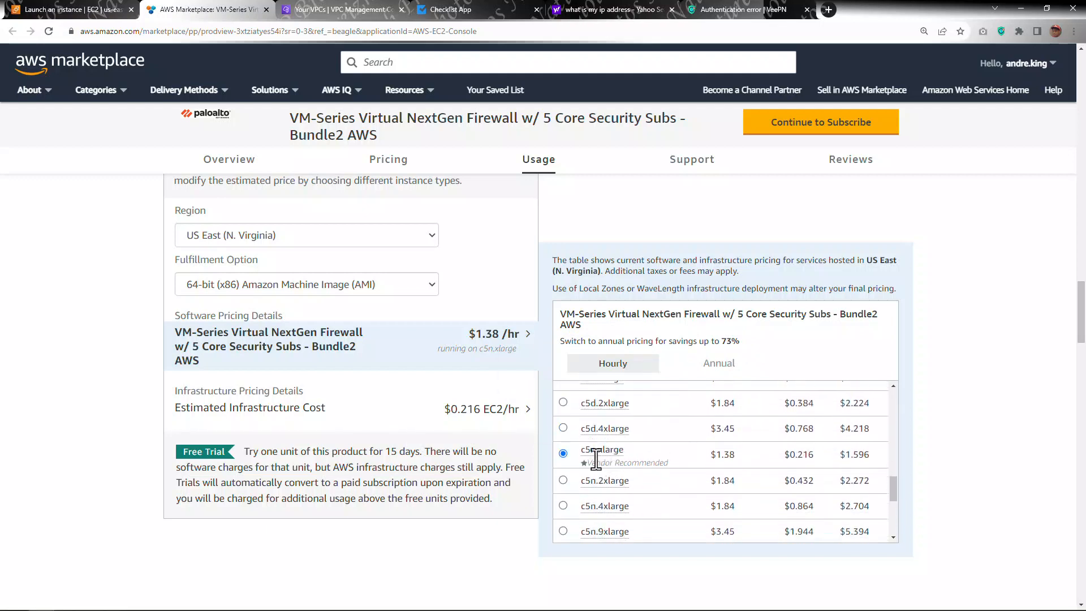
{"action": "mouse_move", "coordinate": [590, 452]}
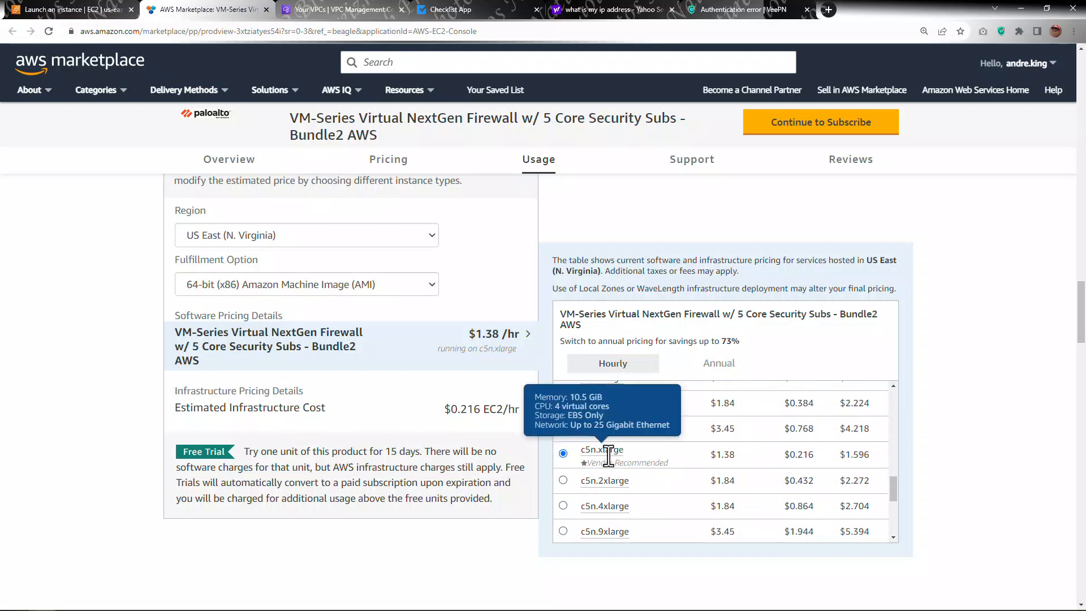
{"action": "scroll", "coordinate": [640, 476], "scroll_direction": "up", "scroll_amount": 6}
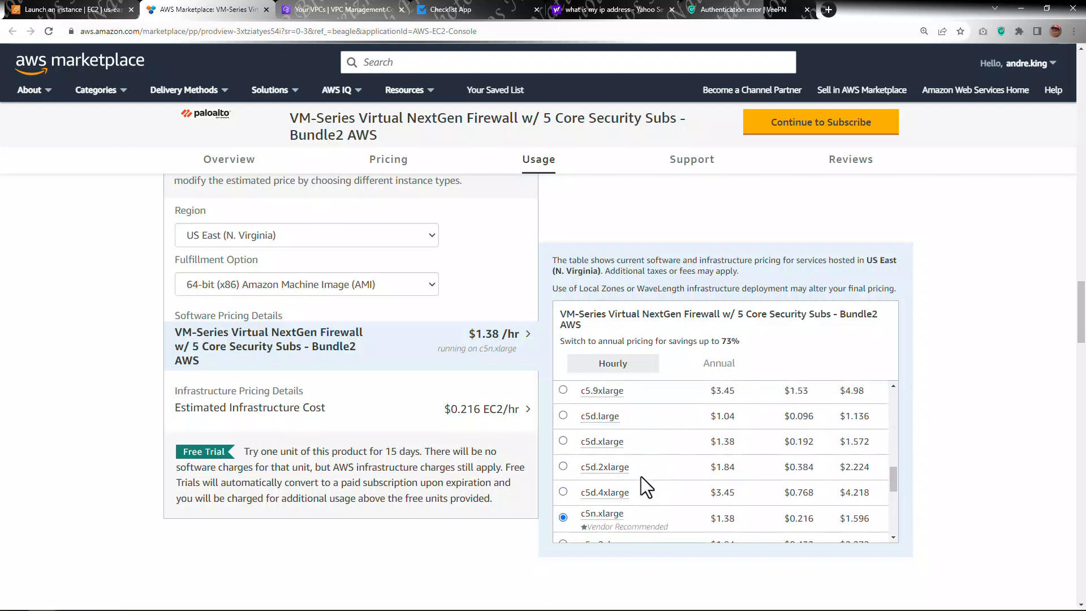
{"action": "scroll", "coordinate": [640, 476], "scroll_direction": "up", "scroll_amount": 2}
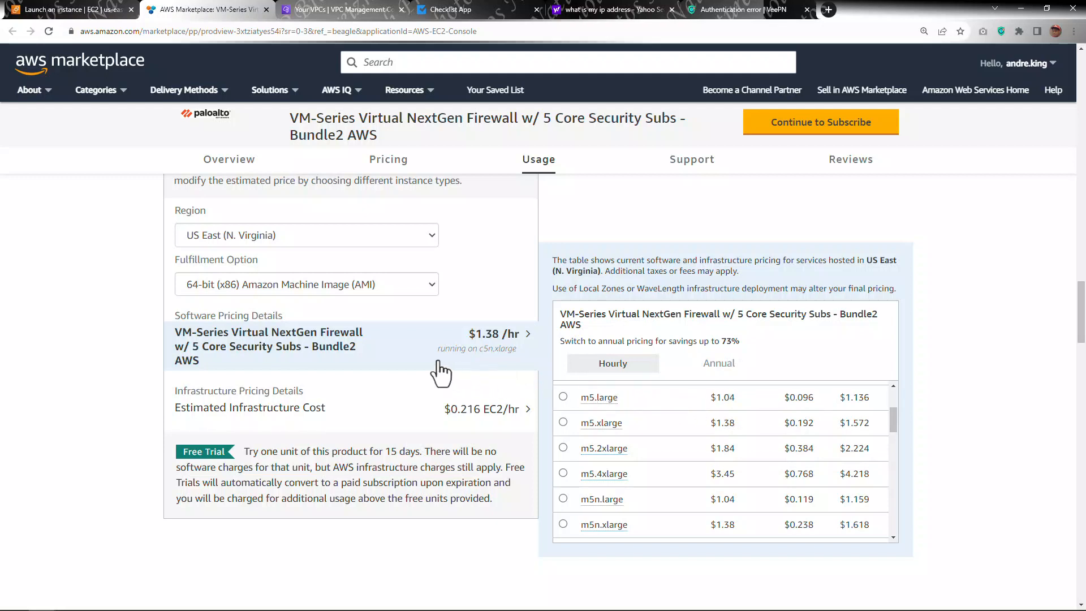
Step: Select m5.large in the pricing estimator to compare its hourly cost
{"action": "left_click", "coordinate": [563, 396]}
{"action": "scroll", "coordinate": [475, 364], "scroll_direction": "down", "scroll_amount": 1}
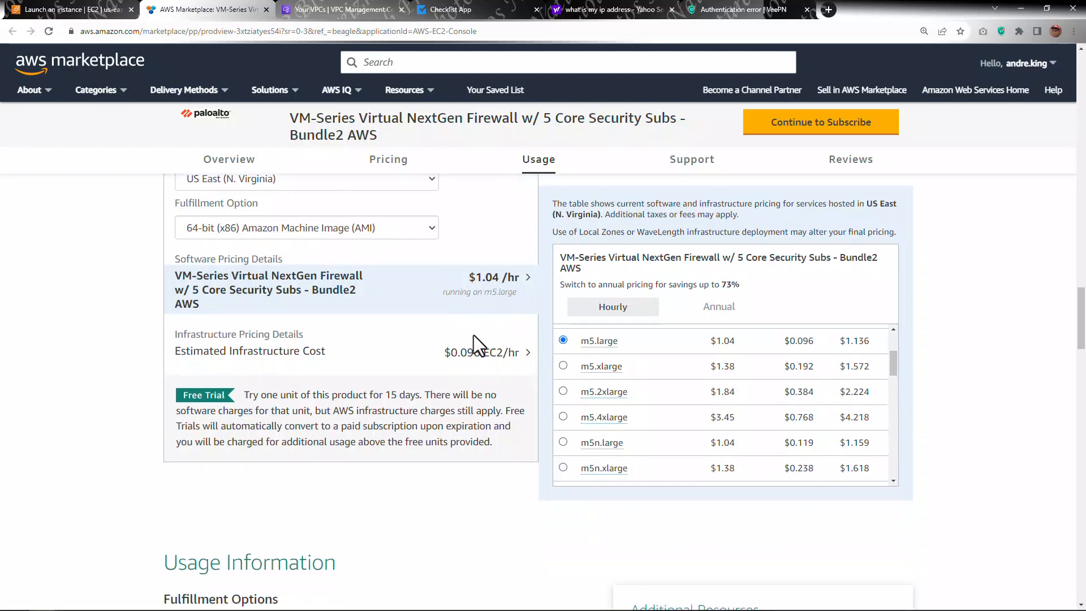
{"action": "scroll", "coordinate": [496, 342], "scroll_direction": "down", "scroll_amount": 5}
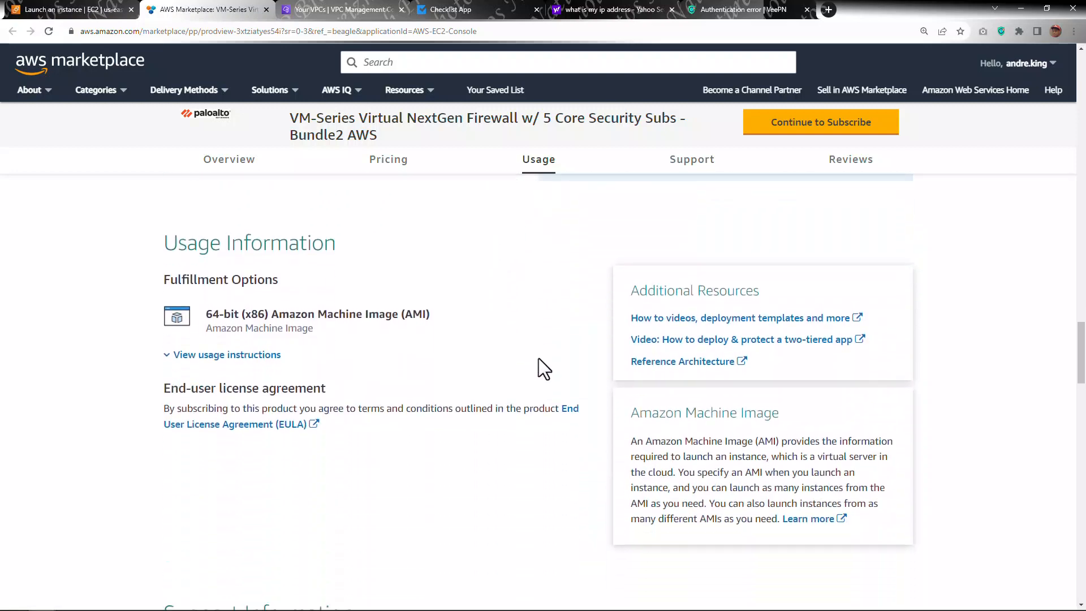
Step: Scroll through the listing's usage, support, refund and customer review sections
{"action": "scroll", "coordinate": [539, 358], "scroll_direction": "down", "scroll_amount": 1}
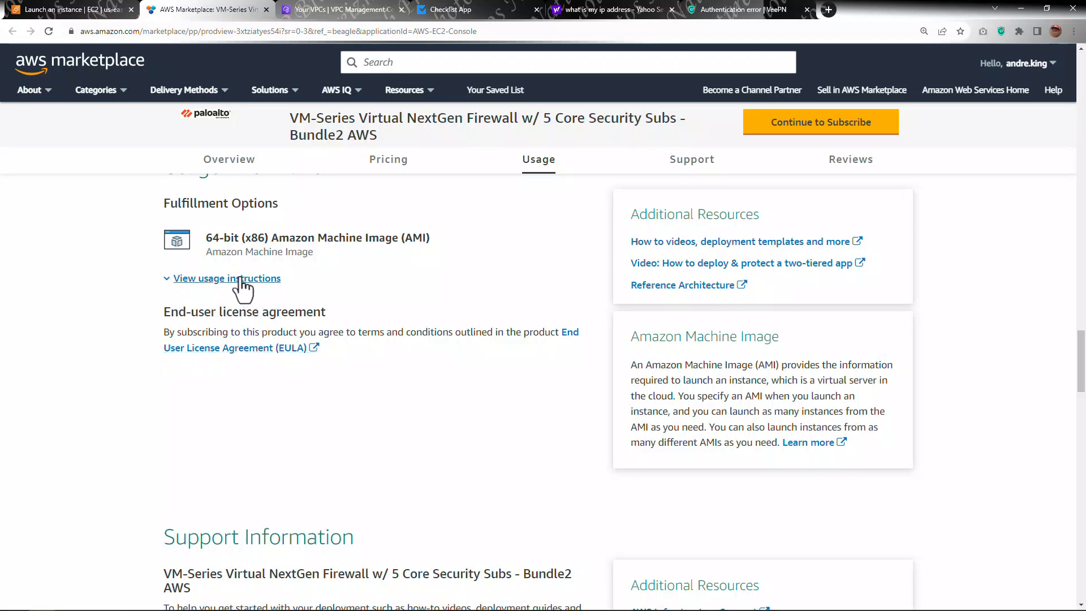
{"action": "scroll", "coordinate": [484, 368], "scroll_direction": "down", "scroll_amount": 9}
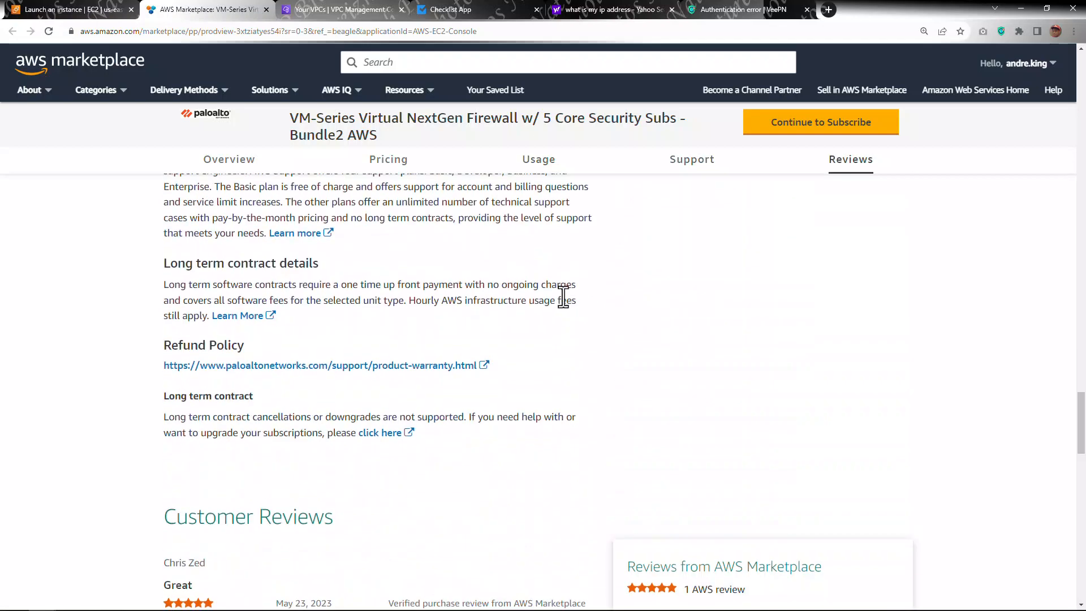
{"action": "scroll", "coordinate": [487, 368], "scroll_direction": "down", "scroll_amount": 13}
{"action": "scroll", "coordinate": [546, 395], "scroll_direction": "up", "scroll_amount": 12}
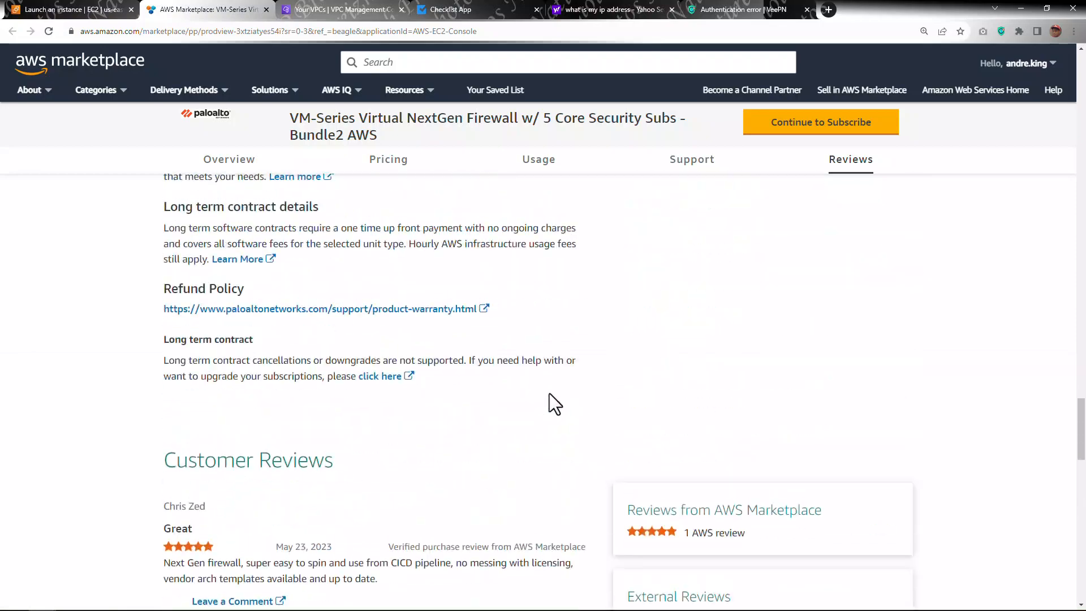
{"action": "scroll", "coordinate": [549, 391], "scroll_direction": "up", "scroll_amount": 20}
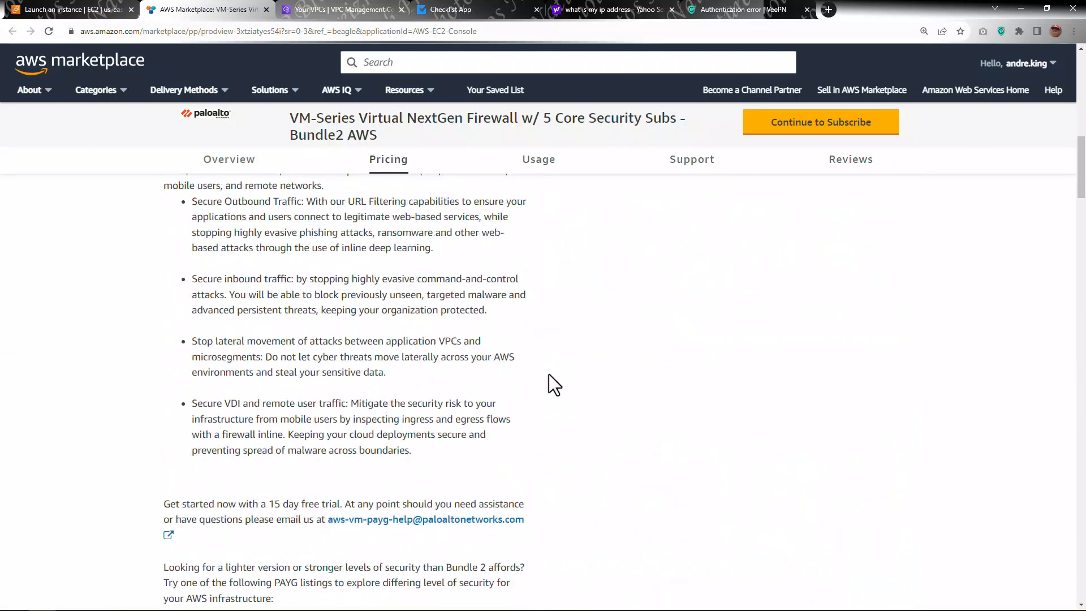
{"action": "scroll", "coordinate": [548, 374], "scroll_direction": "up", "scroll_amount": 10}
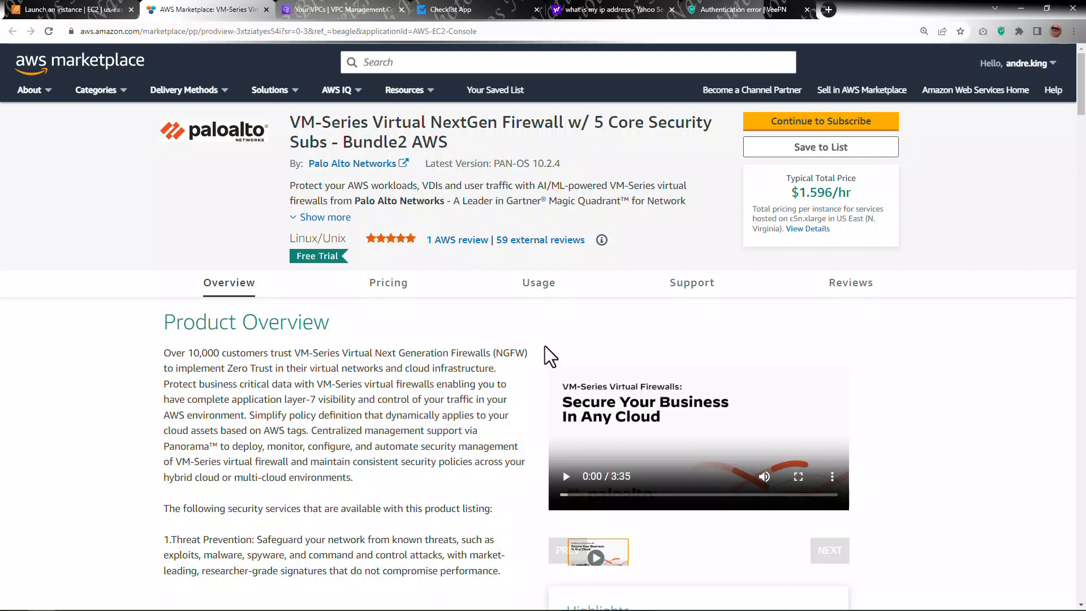
Step: Expand the product overview description and read the included security services
{"action": "left_click", "coordinate": [327, 218]}
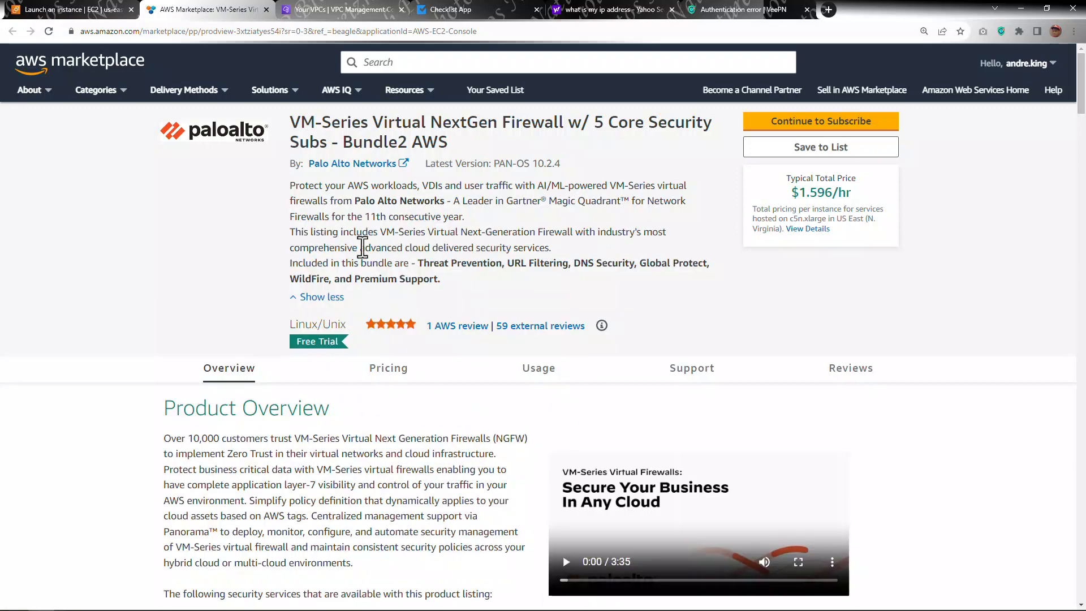
{"action": "scroll", "coordinate": [396, 303], "scroll_direction": "down", "scroll_amount": 6}
{"action": "scroll", "coordinate": [400, 303], "scroll_direction": "down", "scroll_amount": 8}
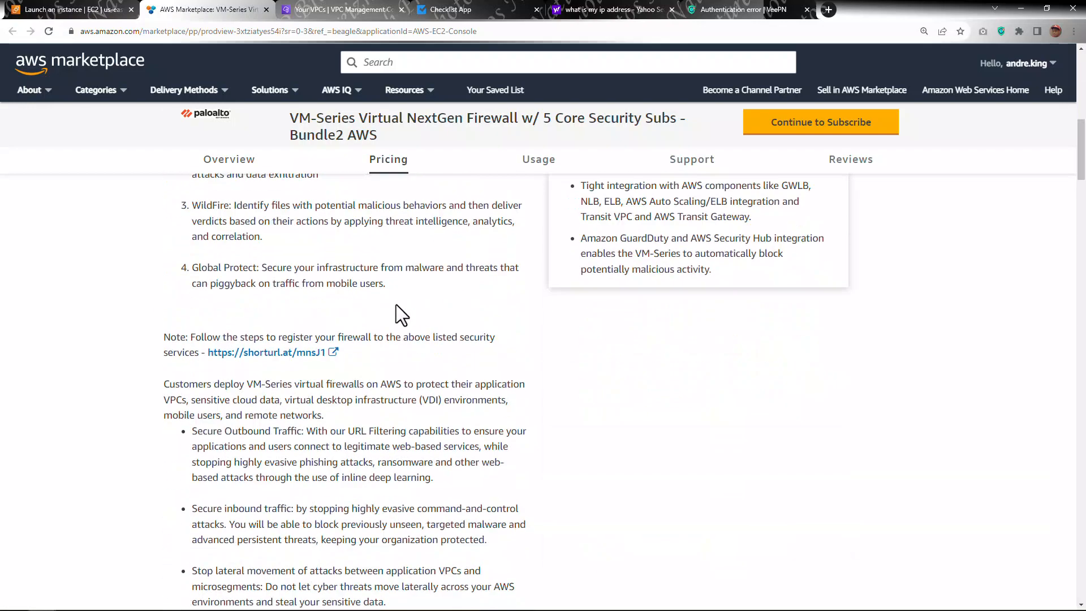
{"action": "scroll", "coordinate": [400, 301], "scroll_direction": "down", "scroll_amount": 10}
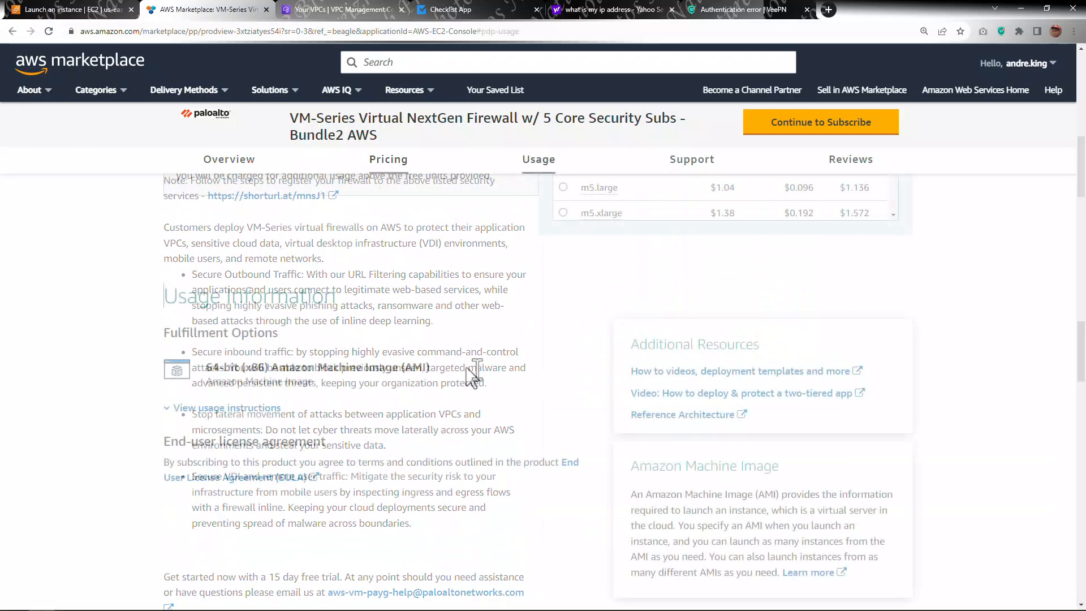
Step: Expand the usage instructions and highlight the text on setting the admin password via SSH
{"action": "left_click", "coordinate": [252, 409]}
{"action": "scroll", "coordinate": [425, 393], "scroll_direction": "down", "scroll_amount": 3}
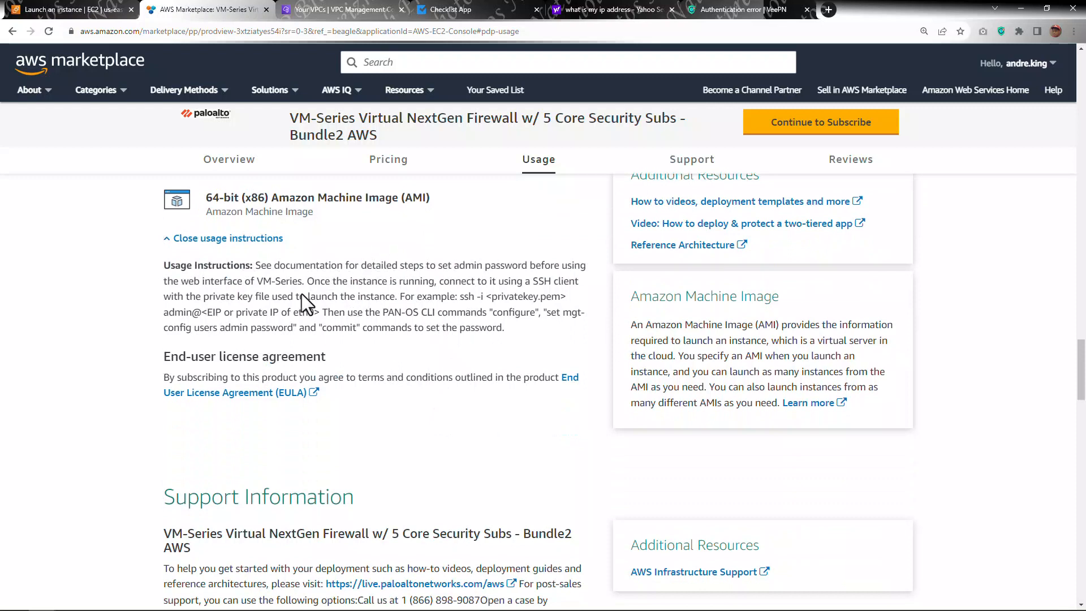
{"action": "left_click_drag", "start_coordinate": [164, 265], "coordinate": [505, 328]}
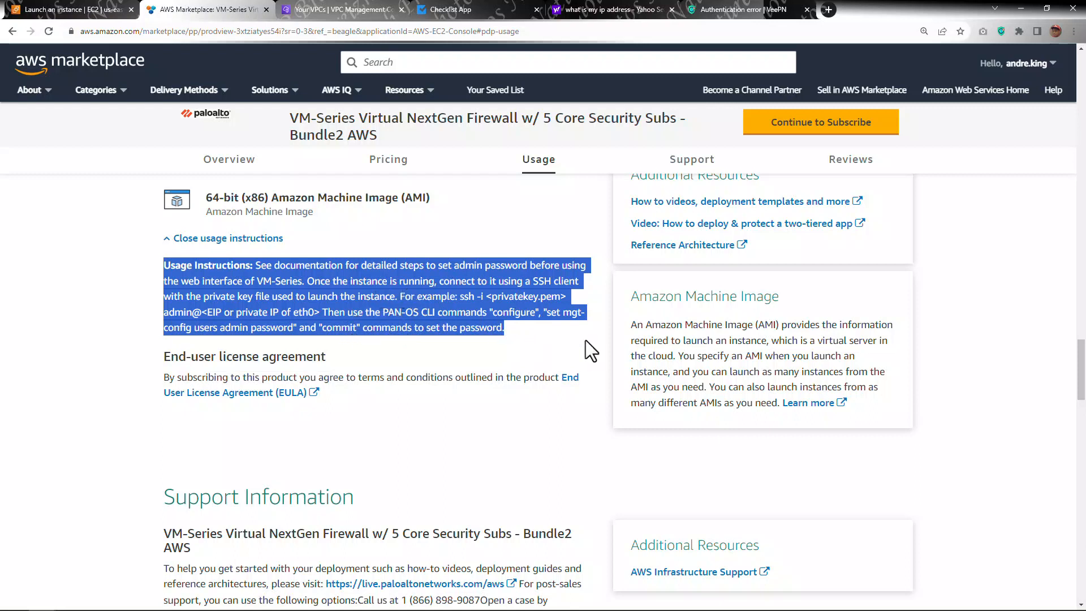
Step: Select the VM-Series Virtual NextGen Firewall w/ 5 Core Security Subs - Bundle2 AWS AMI for the new instance
{"action": "left_click", "coordinate": [84, 10]}
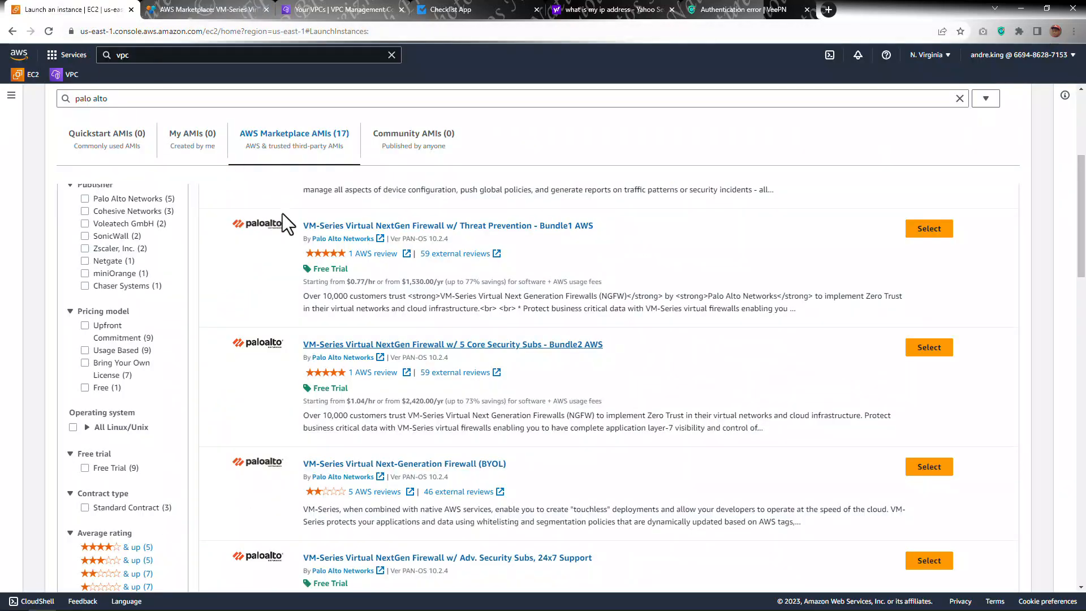
{"action": "left_click", "coordinate": [927, 350]}
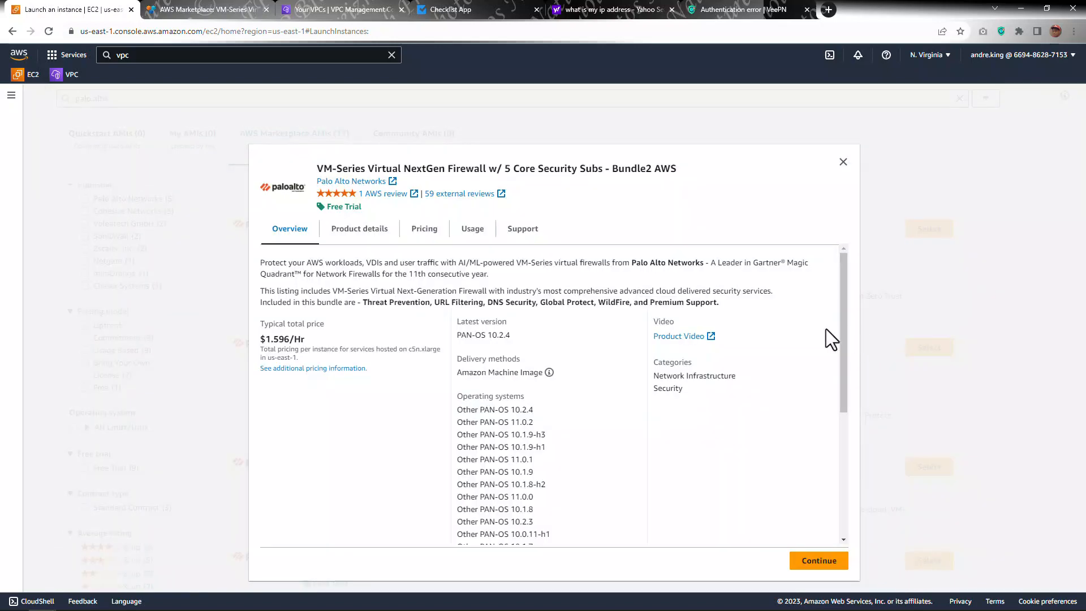
{"action": "scroll", "coordinate": [724, 444], "scroll_direction": "down", "scroll_amount": 4}
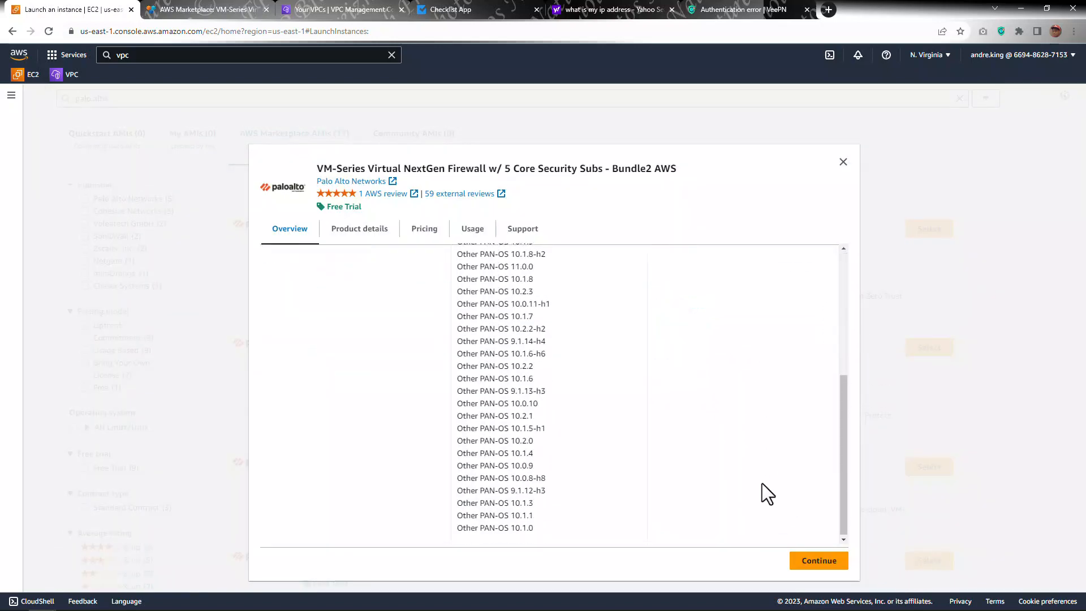
{"action": "left_click", "coordinate": [813, 568]}
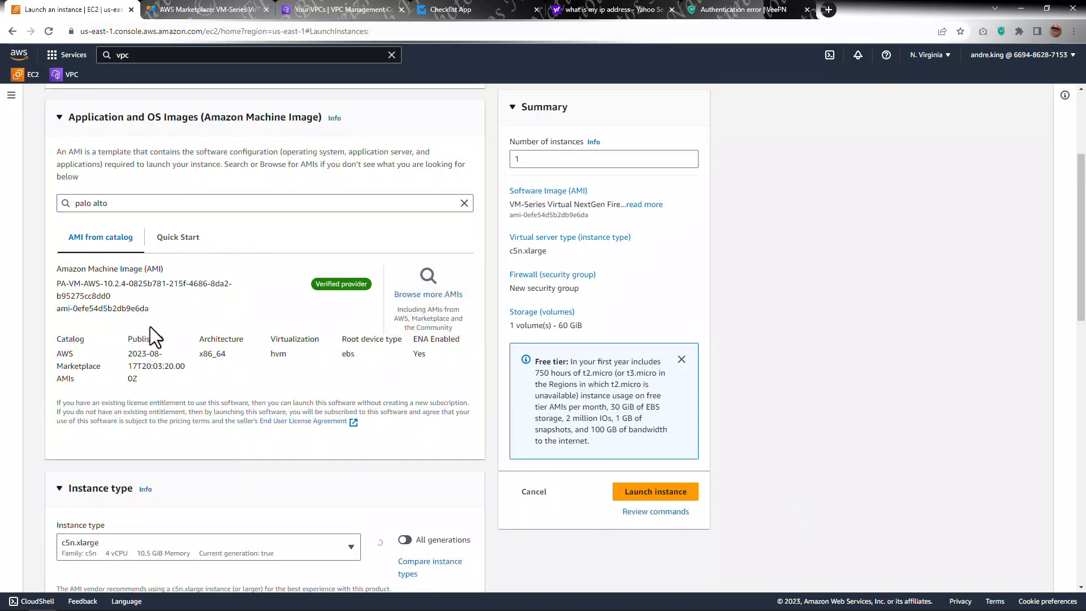
Step: Set the instance type to m5.large
{"action": "scroll", "coordinate": [226, 351], "scroll_direction": "down", "scroll_amount": 4}
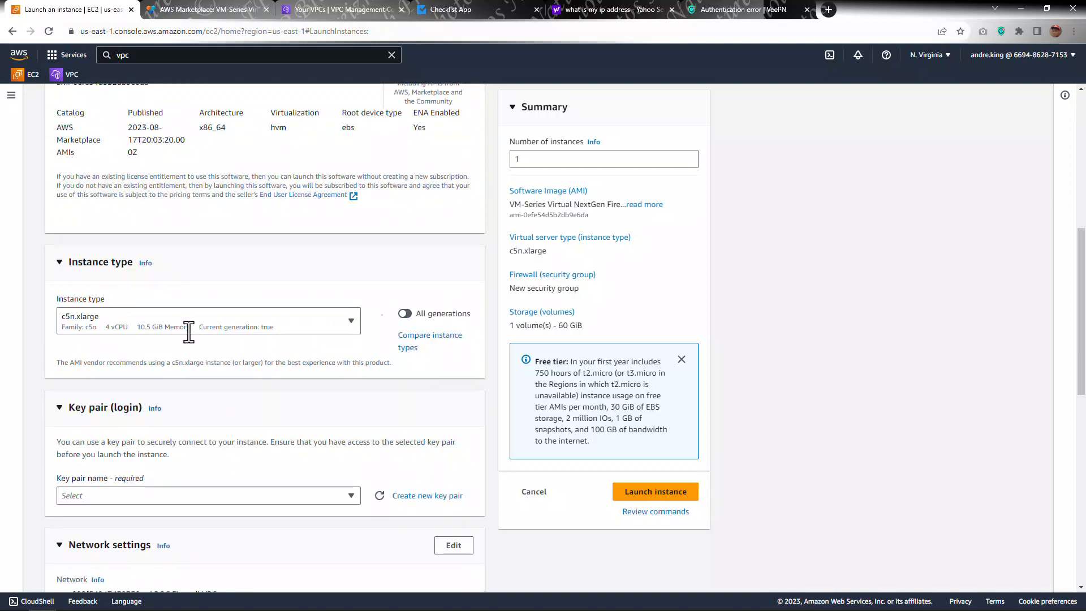
{"action": "left_click", "coordinate": [189, 323]}
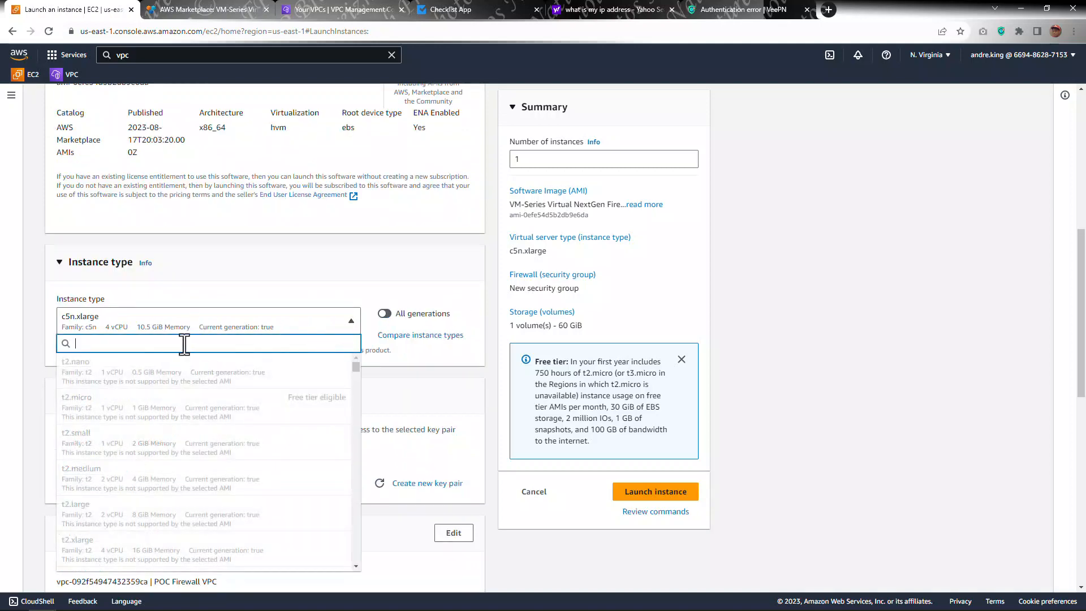
{"action": "type", "text": "m5"}
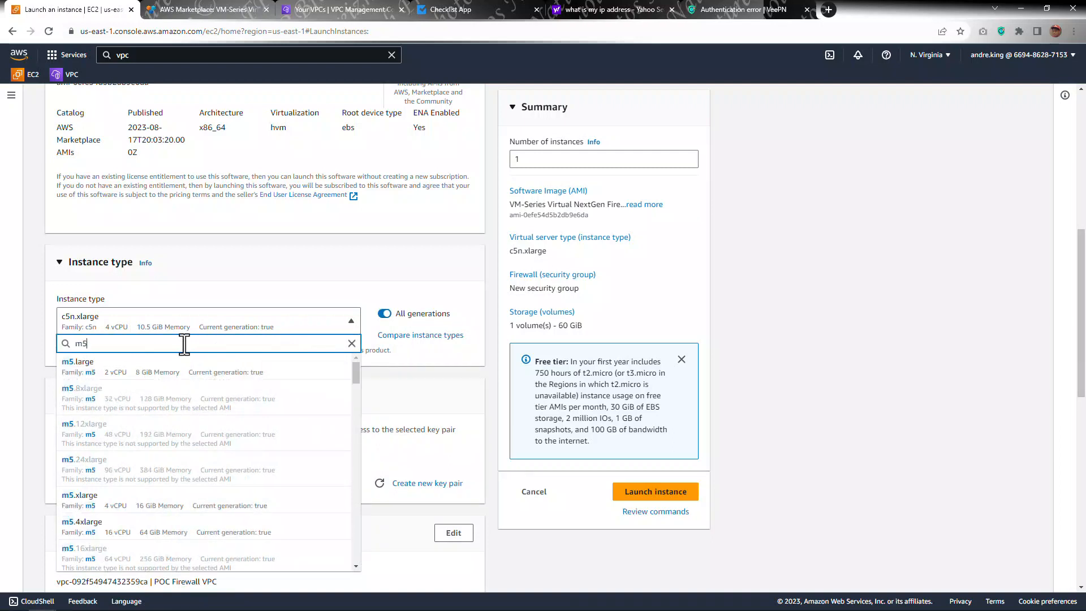
{"action": "left_click", "coordinate": [83, 376]}
{"action": "scroll", "coordinate": [255, 396], "scroll_direction": "down", "scroll_amount": 1}
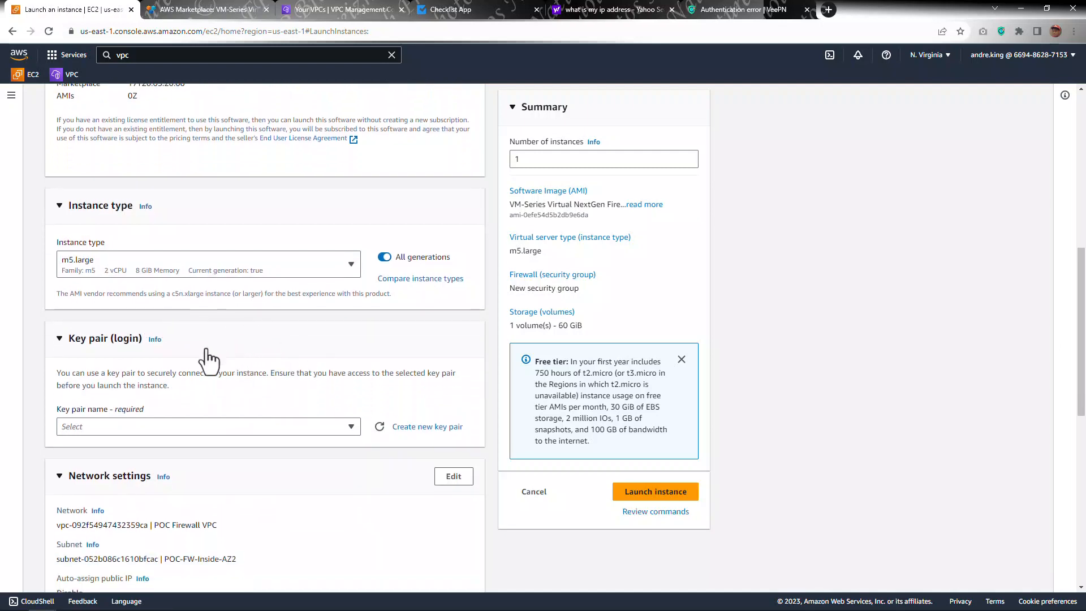
Step: Create a new RSA key pair in .pem format named POC-PAFW
{"action": "scroll", "coordinate": [194, 354], "scroll_direction": "down", "scroll_amount": 1}
{"action": "scroll", "coordinate": [233, 333], "scroll_direction": "down", "scroll_amount": 1}
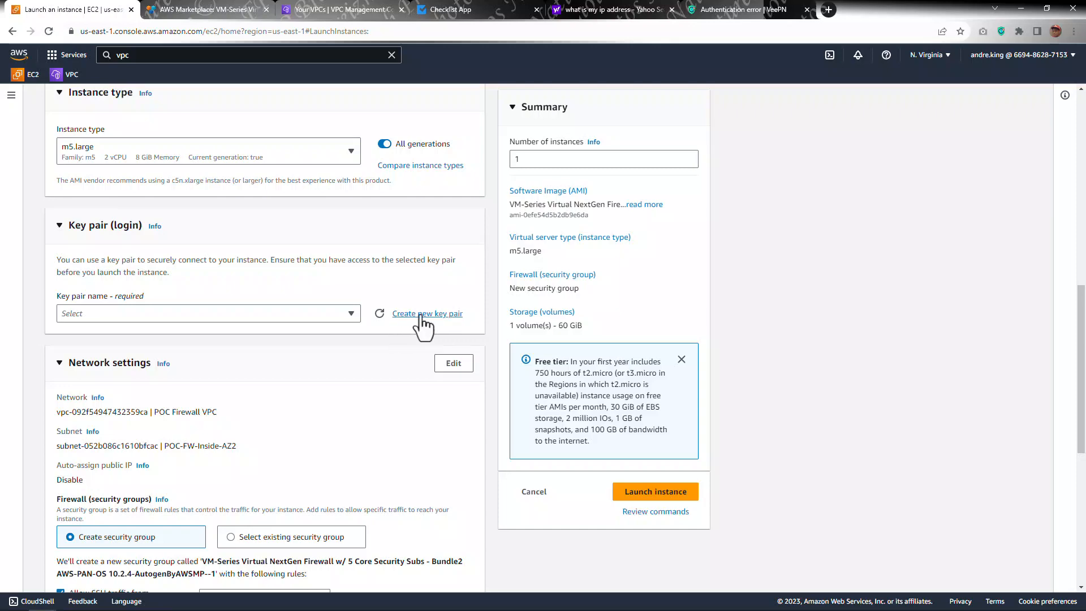
{"action": "left_click", "coordinate": [421, 315]}
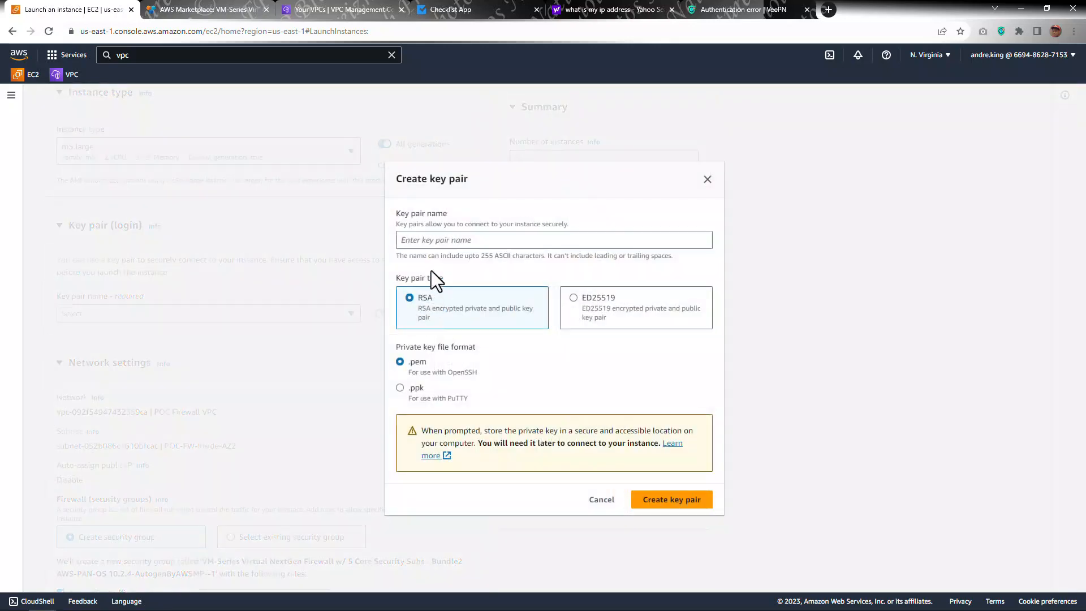
{"action": "left_click", "coordinate": [424, 236]}
{"action": "type", "text": "POC-"}
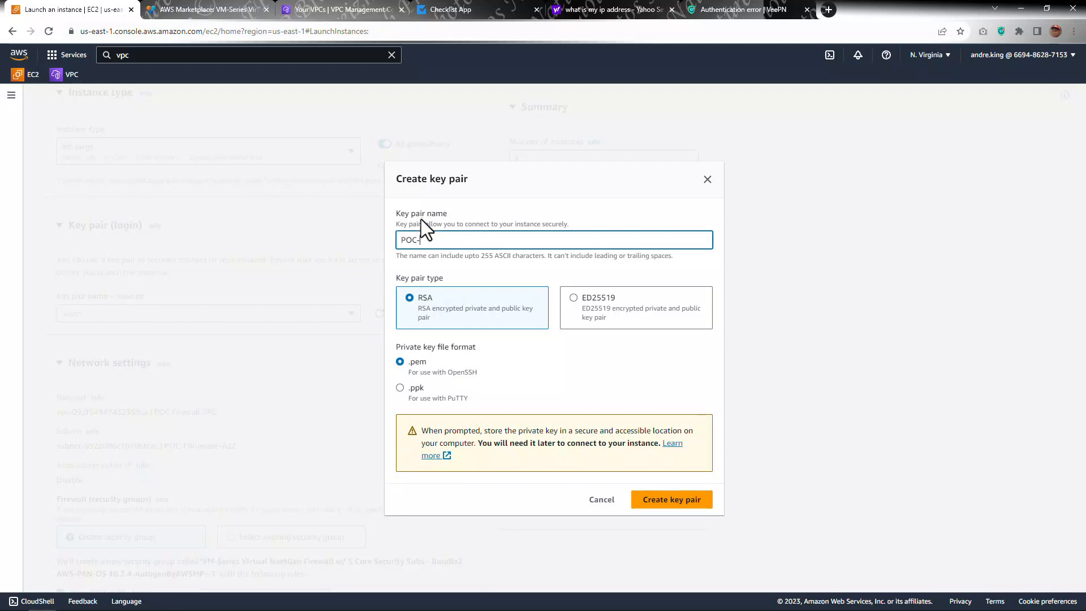
{"action": "type", "text": "PAFW"}
{"action": "left_click", "coordinate": [662, 501]}
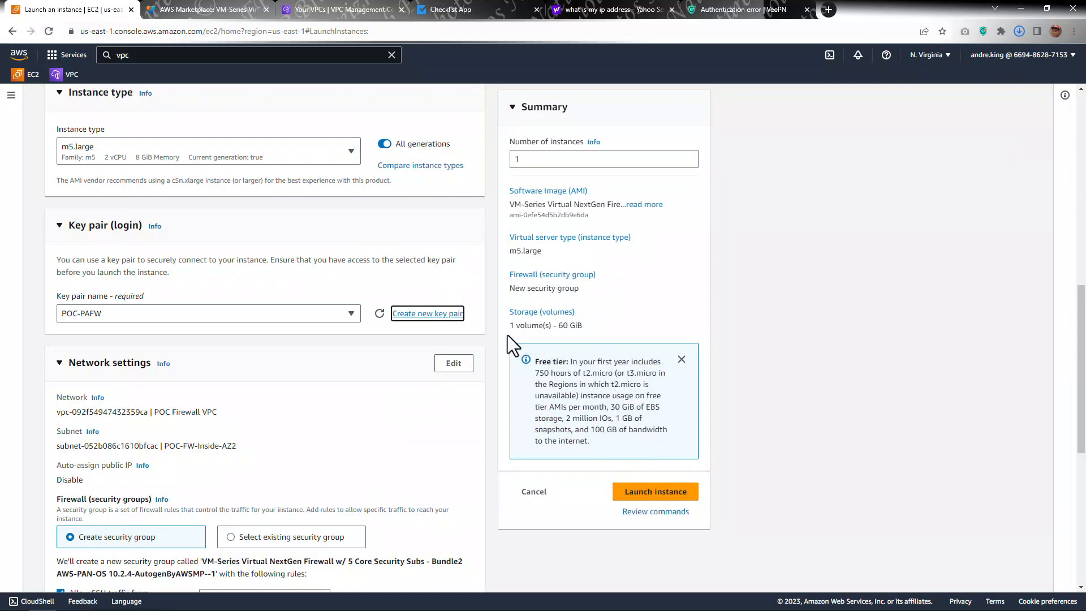
Step: Review the instance's network settings, subnet and default security group rules
{"action": "left_click", "coordinate": [338, 327]}
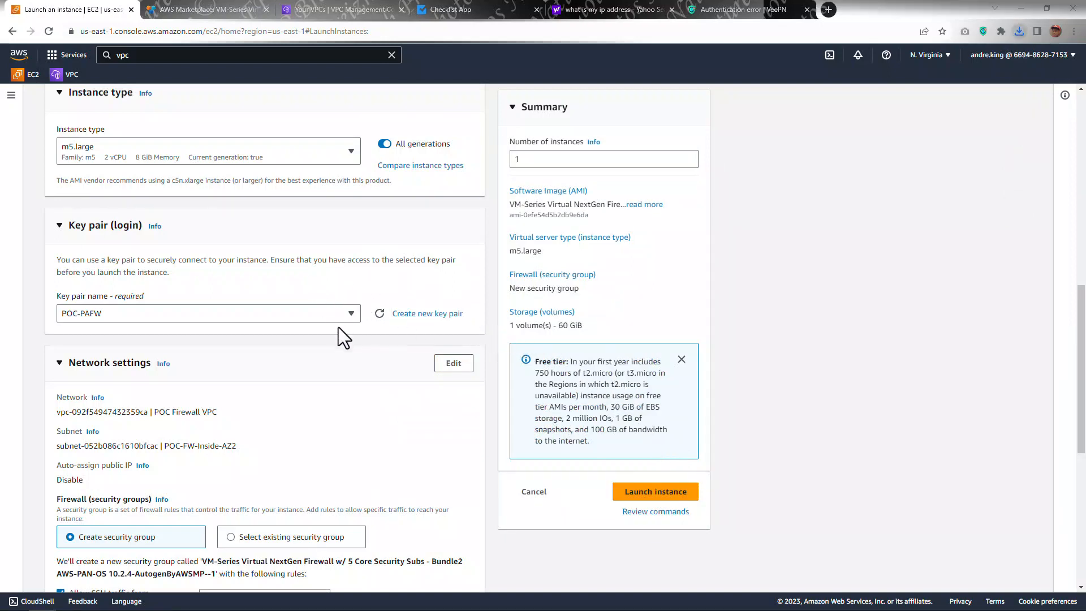
{"action": "scroll", "coordinate": [338, 327], "scroll_direction": "down", "scroll_amount": 1}
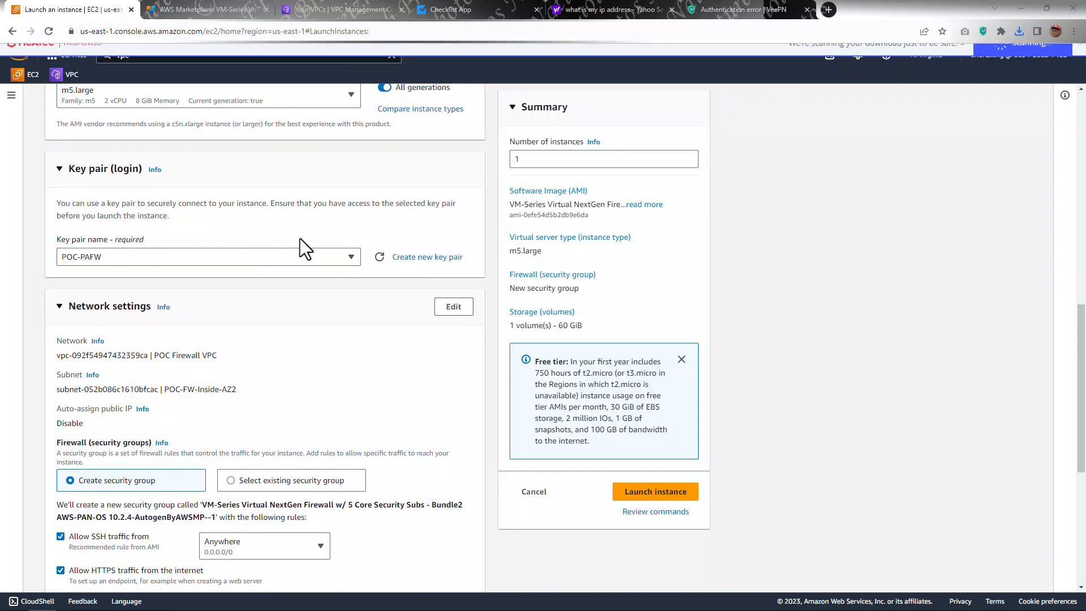
{"action": "scroll", "coordinate": [300, 240], "scroll_direction": "down", "scroll_amount": 1}
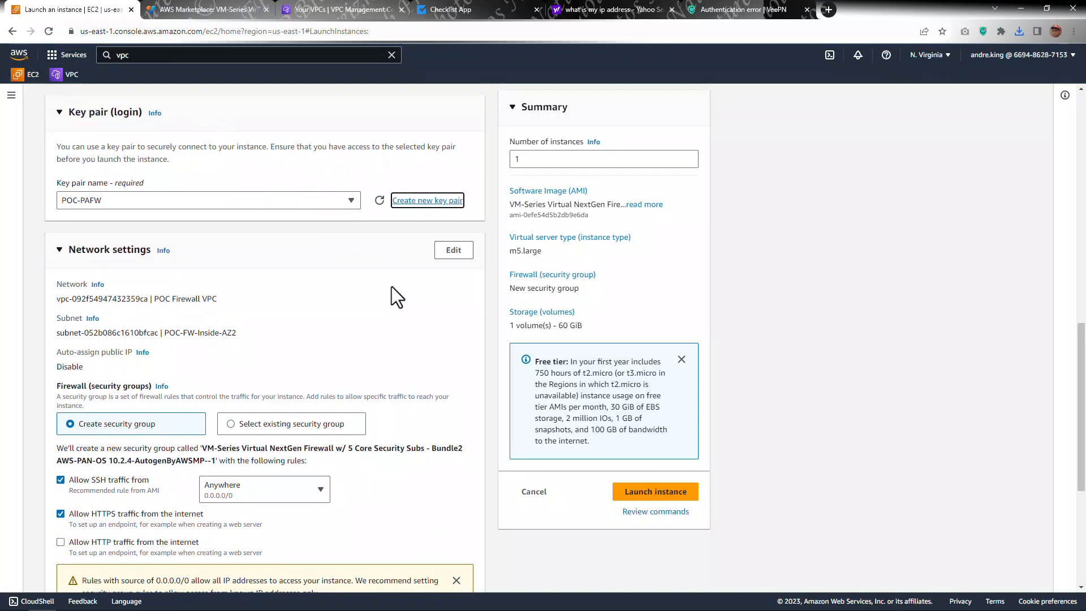
{"action": "scroll", "coordinate": [320, 320], "scroll_direction": "down", "scroll_amount": 1}
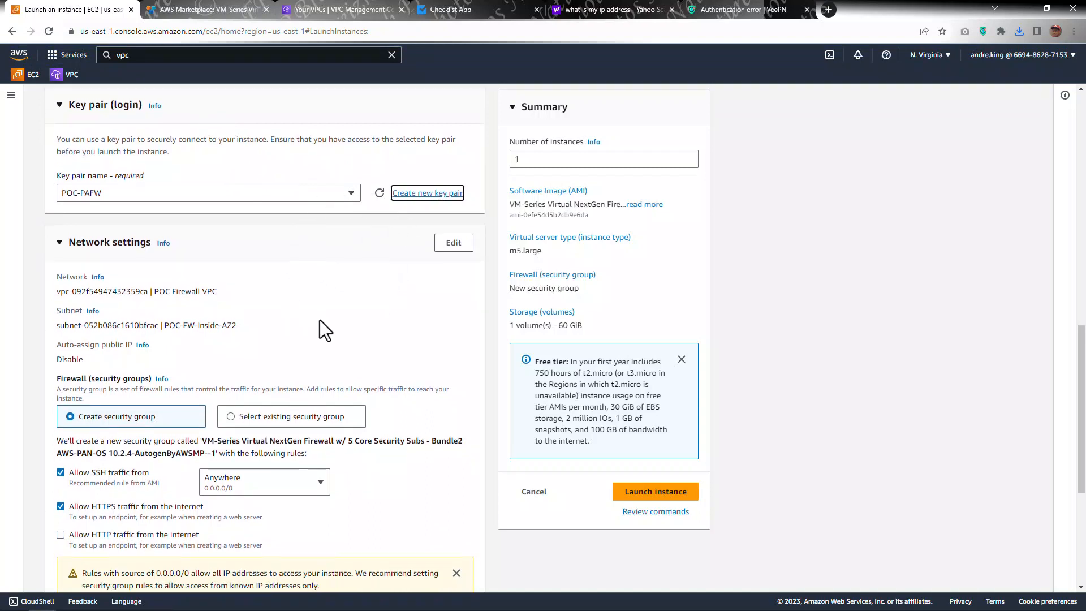
{"action": "scroll", "coordinate": [320, 330], "scroll_direction": "down", "scroll_amount": 2}
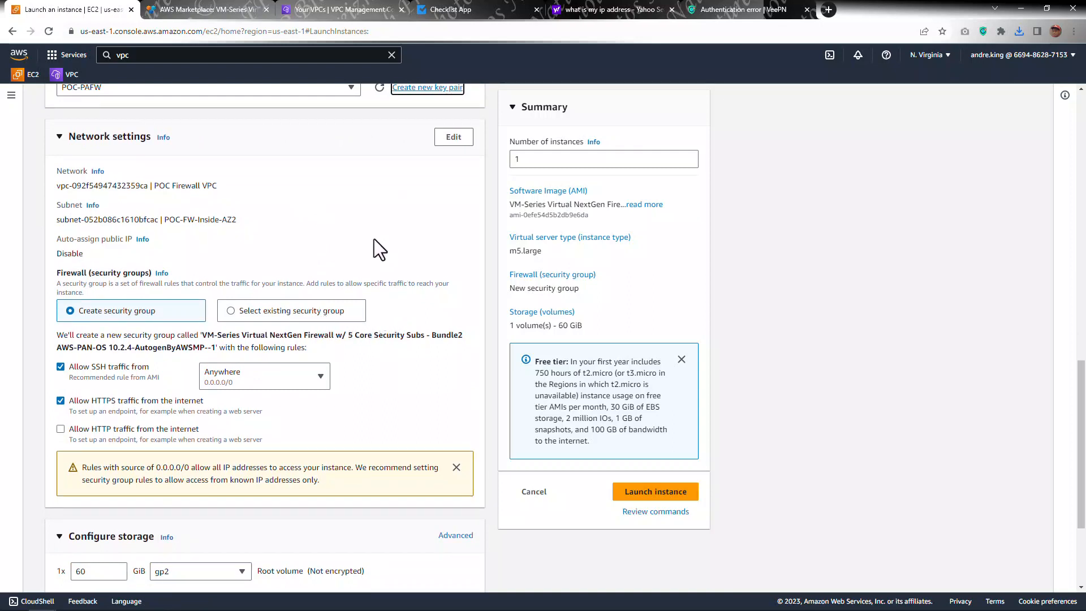
Step: Open the network settings for editing and review the VPC, subnet list and inbound security group rules
{"action": "scroll", "coordinate": [342, 255], "scroll_direction": "down", "scroll_amount": 1}
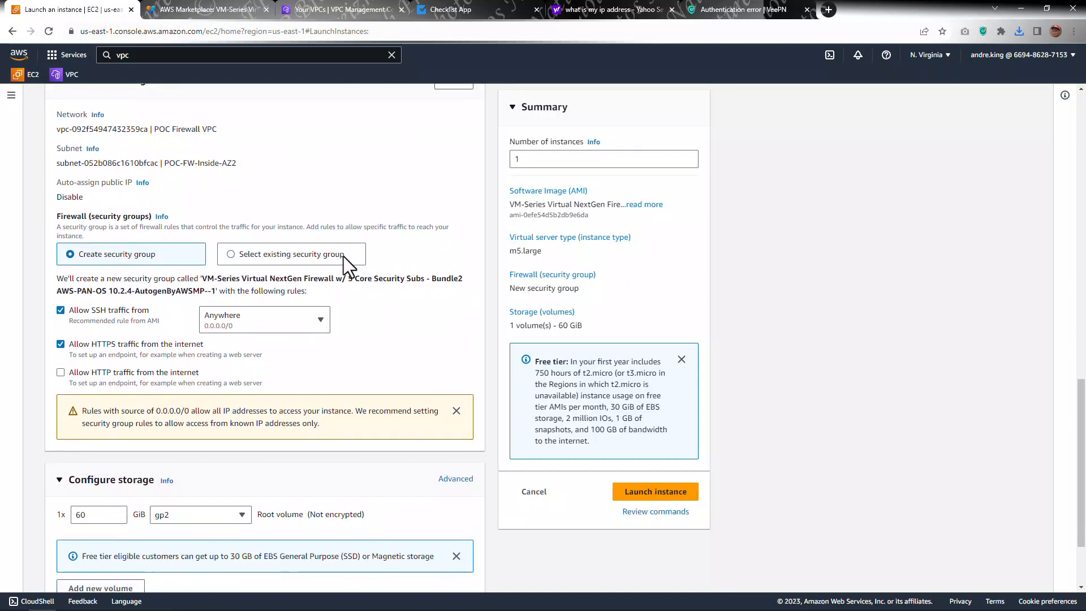
{"action": "scroll", "coordinate": [343, 256], "scroll_direction": "up", "scroll_amount": 1}
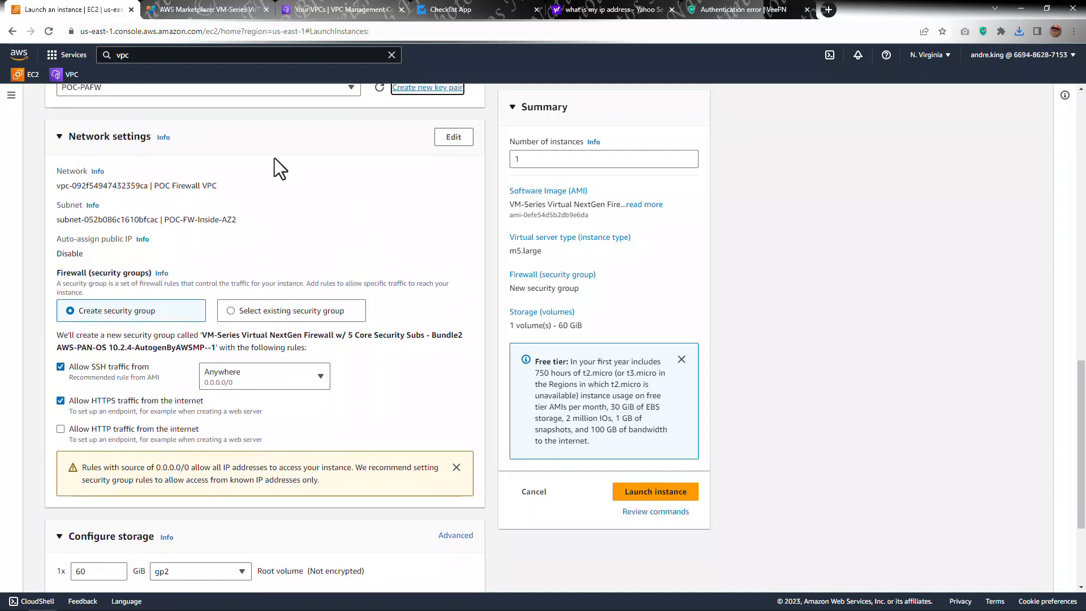
{"action": "left_click", "coordinate": [449, 145]}
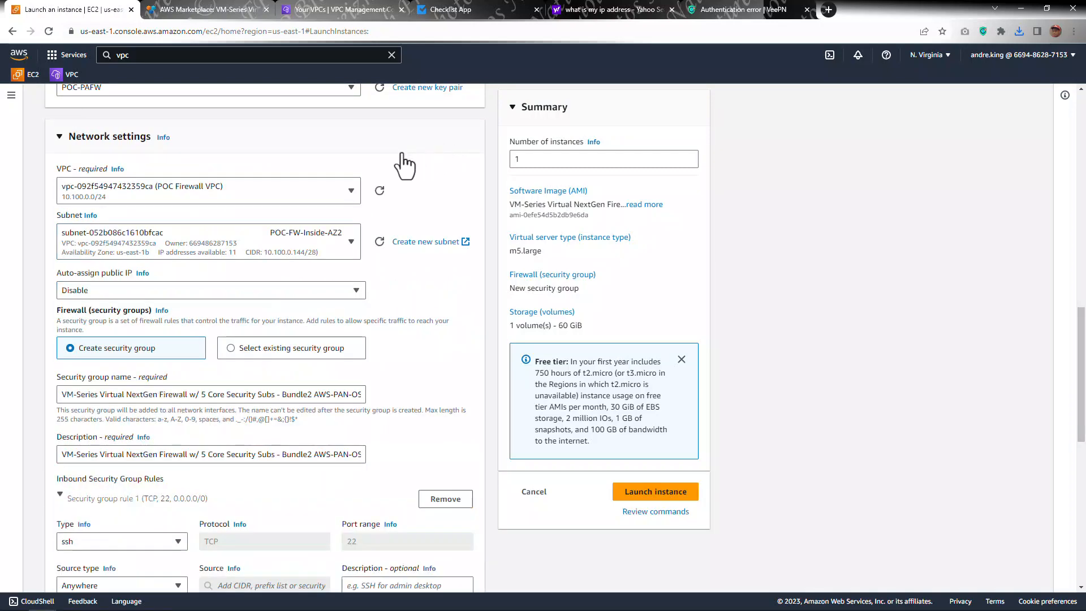
{"action": "left_click", "coordinate": [329, 191]}
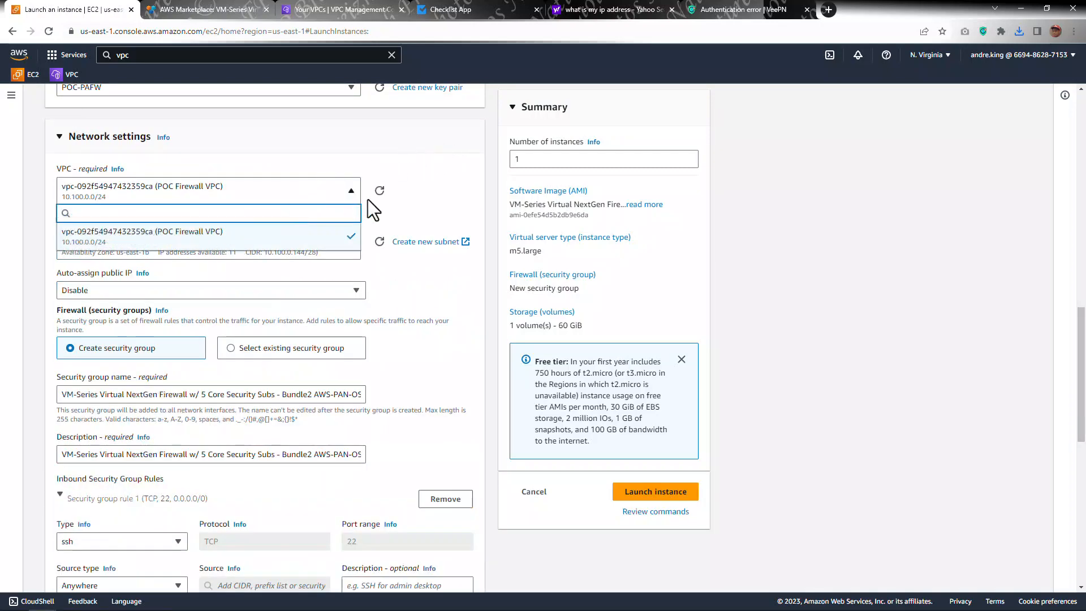
{"action": "left_click", "coordinate": [440, 189]}
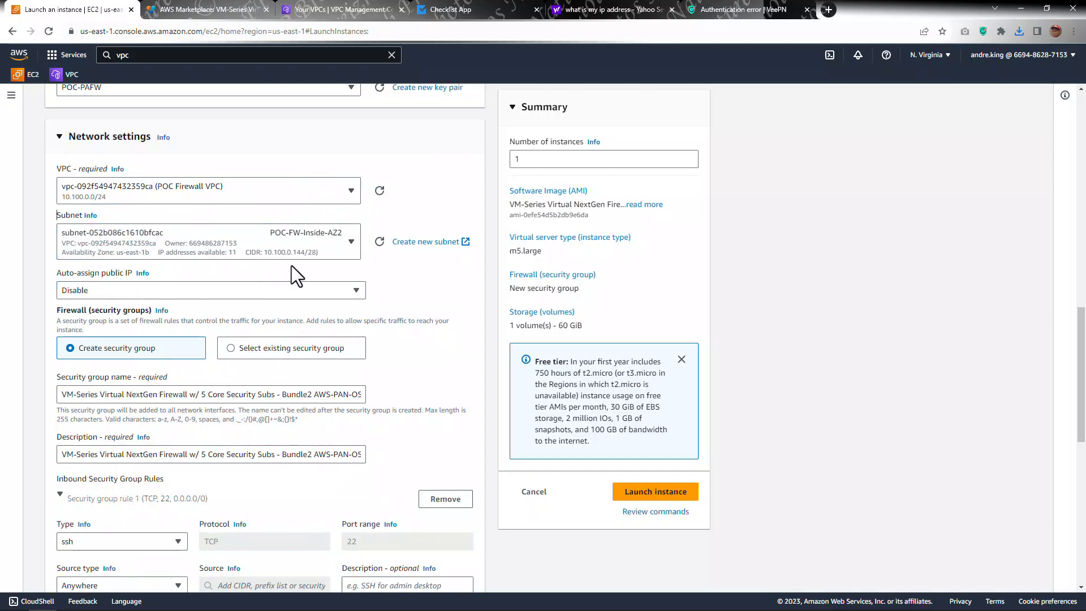
{"action": "left_click", "coordinate": [314, 244]}
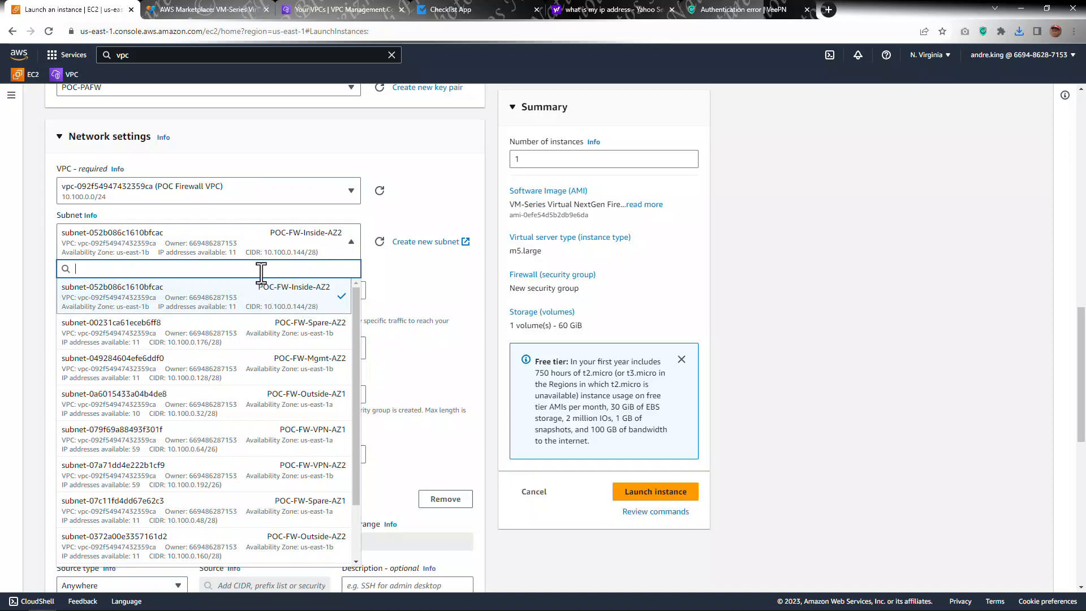
{"action": "left_click", "coordinate": [333, 273]}
{"action": "scroll", "coordinate": [243, 273], "scroll_direction": "down", "scroll_amount": 1}
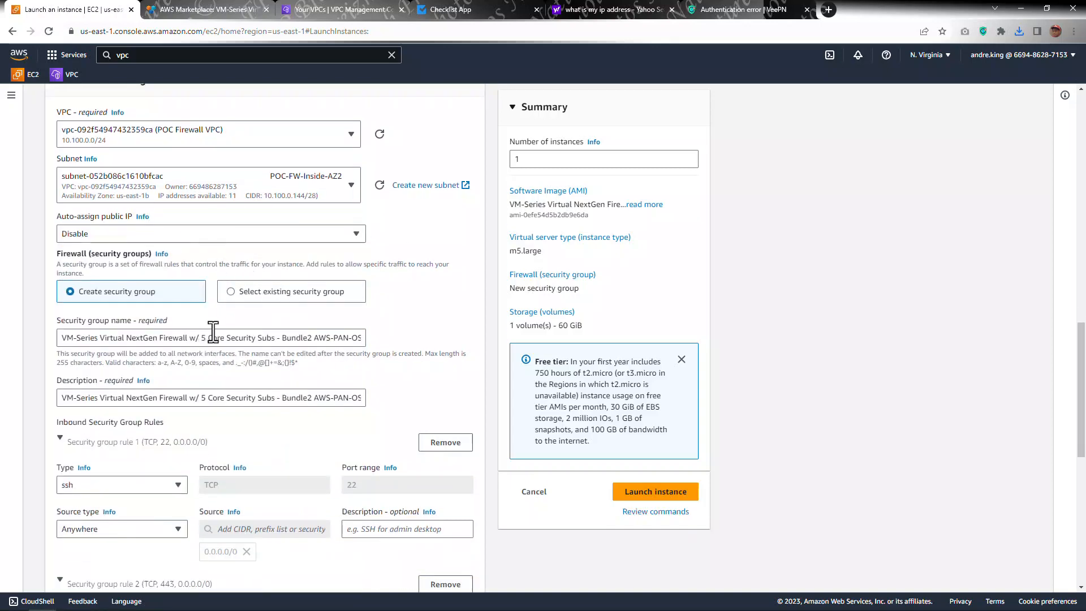
{"action": "scroll", "coordinate": [213, 333], "scroll_direction": "down", "scroll_amount": 1}
{"action": "scroll", "coordinate": [192, 365], "scroll_direction": "down", "scroll_amount": 1}
{"action": "scroll", "coordinate": [177, 386], "scroll_direction": "down", "scroll_amount": 5}
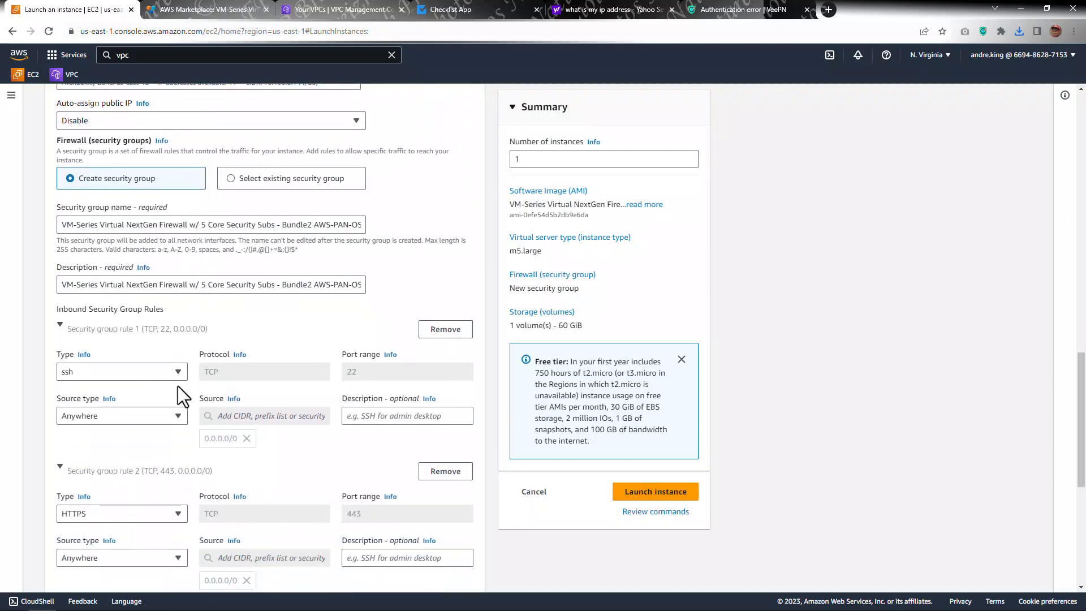
{"action": "scroll", "coordinate": [178, 387], "scroll_direction": "down", "scroll_amount": 3}
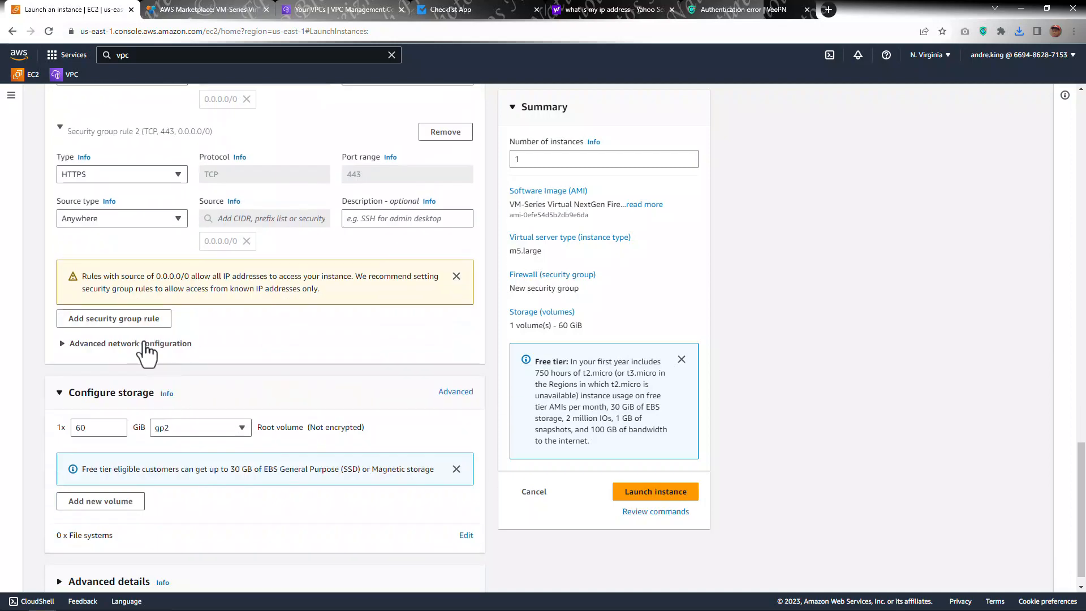
{"action": "scroll", "coordinate": [151, 342], "scroll_direction": "down", "scroll_amount": 1}
{"action": "scroll", "coordinate": [155, 348], "scroll_direction": "up", "scroll_amount": 8}
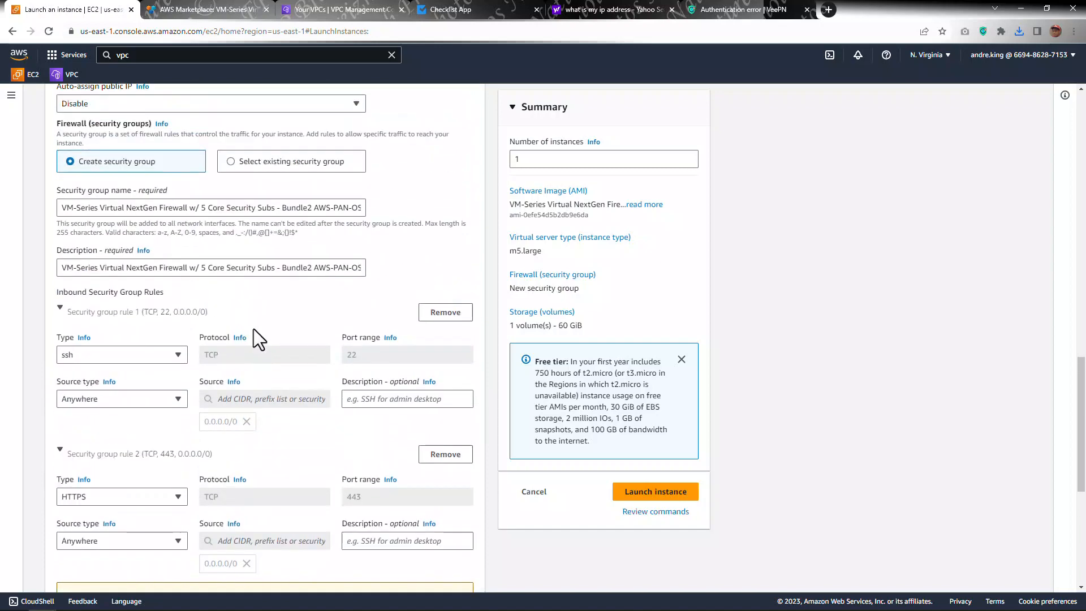
{"action": "scroll", "coordinate": [113, 350], "scroll_direction": "up", "scroll_amount": 3}
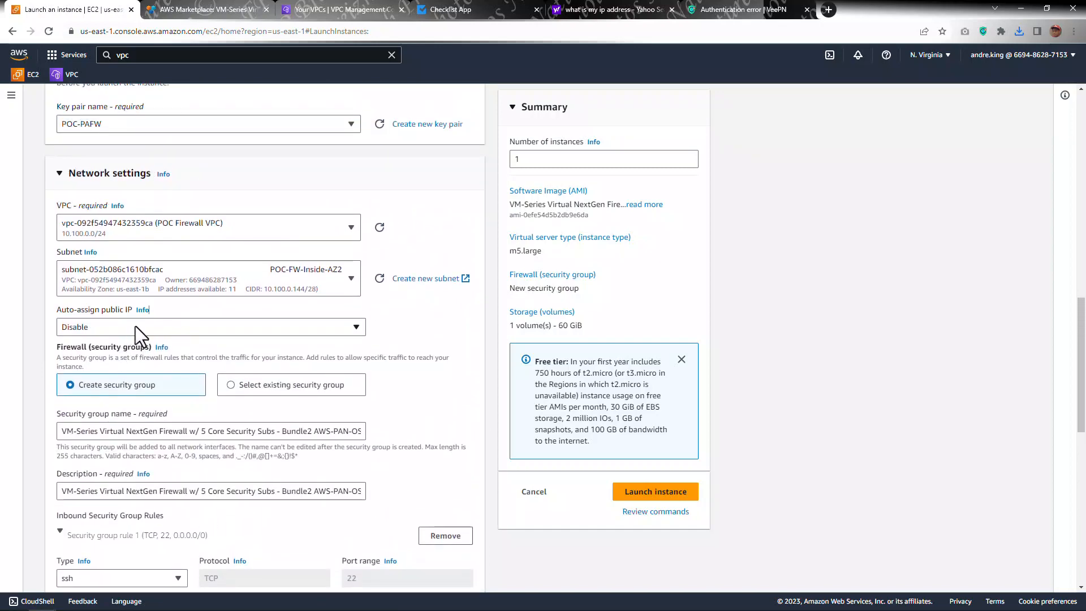
{"action": "scroll", "coordinate": [187, 314], "scroll_direction": "down", "scroll_amount": 2}
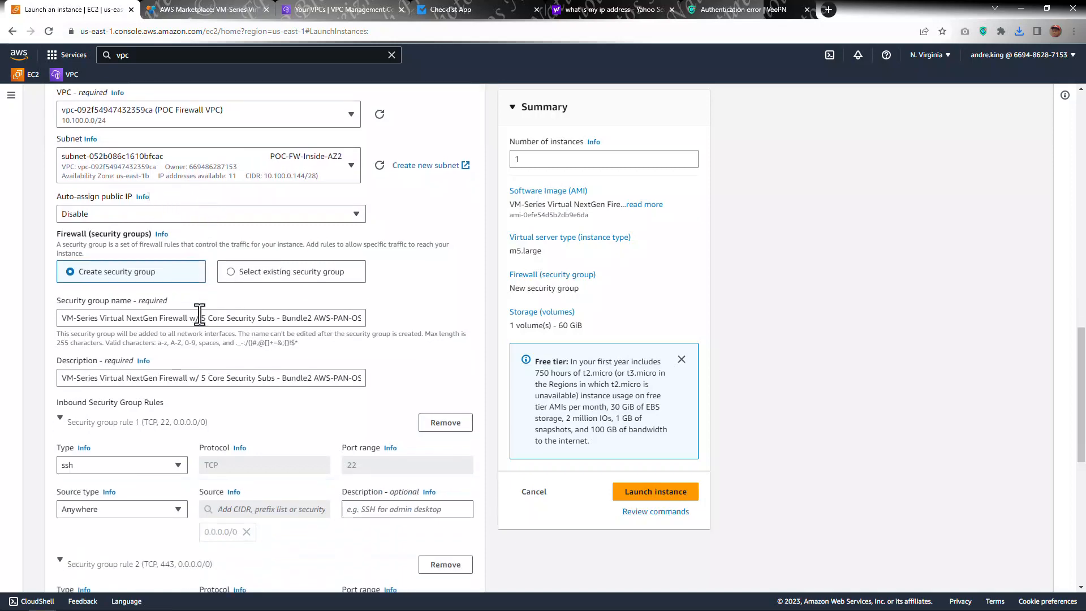
{"action": "scroll", "coordinate": [161, 317], "scroll_direction": "down", "scroll_amount": 1}
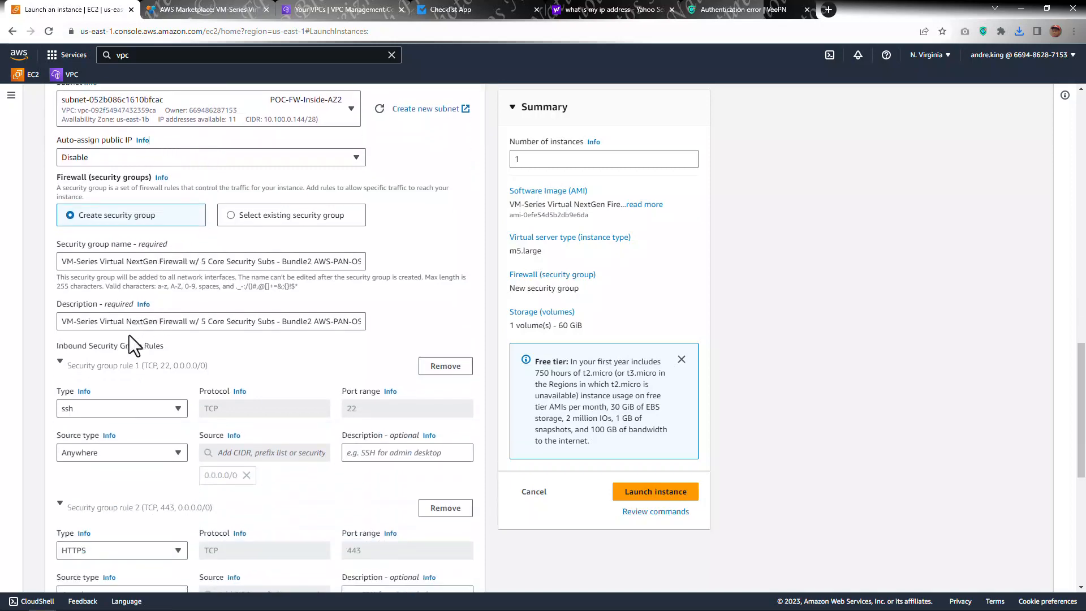
{"action": "scroll", "coordinate": [136, 354], "scroll_direction": "down", "scroll_amount": 2}
{"action": "scroll", "coordinate": [155, 311], "scroll_direction": "down", "scroll_amount": 3}
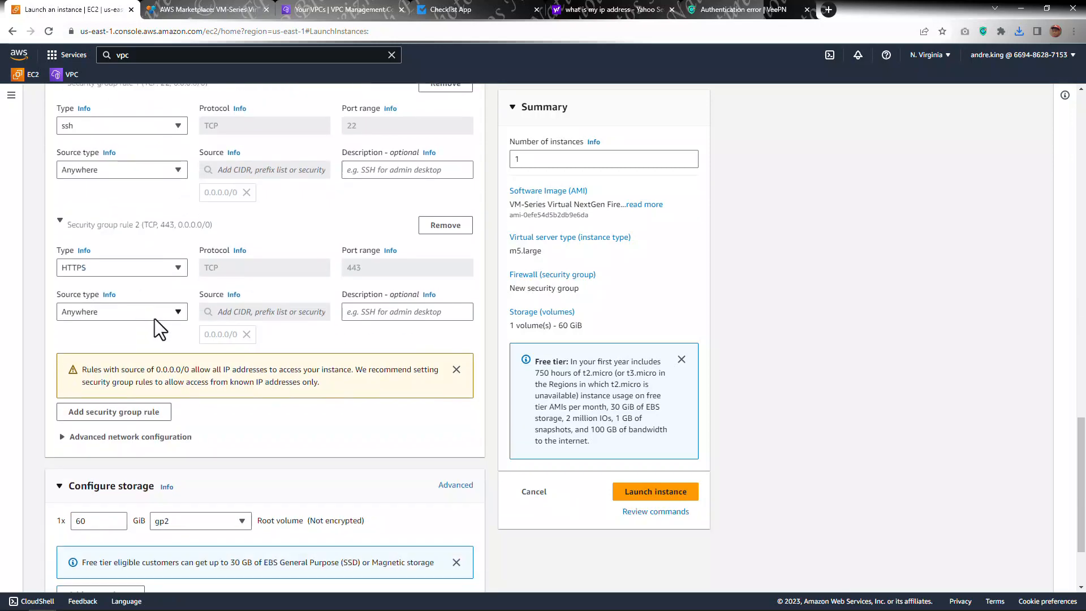
{"action": "scroll", "coordinate": [157, 294], "scroll_direction": "up", "scroll_amount": 5}
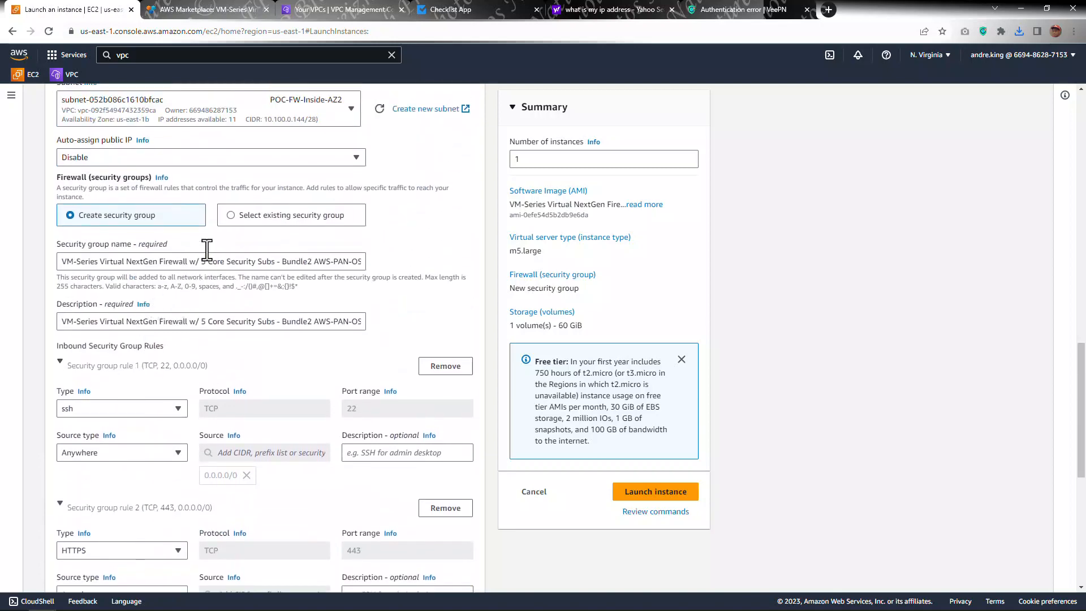
Step: Switch the firewall option to select an existing security group and expand the advanced network configuration
{"action": "left_click", "coordinate": [230, 216]}
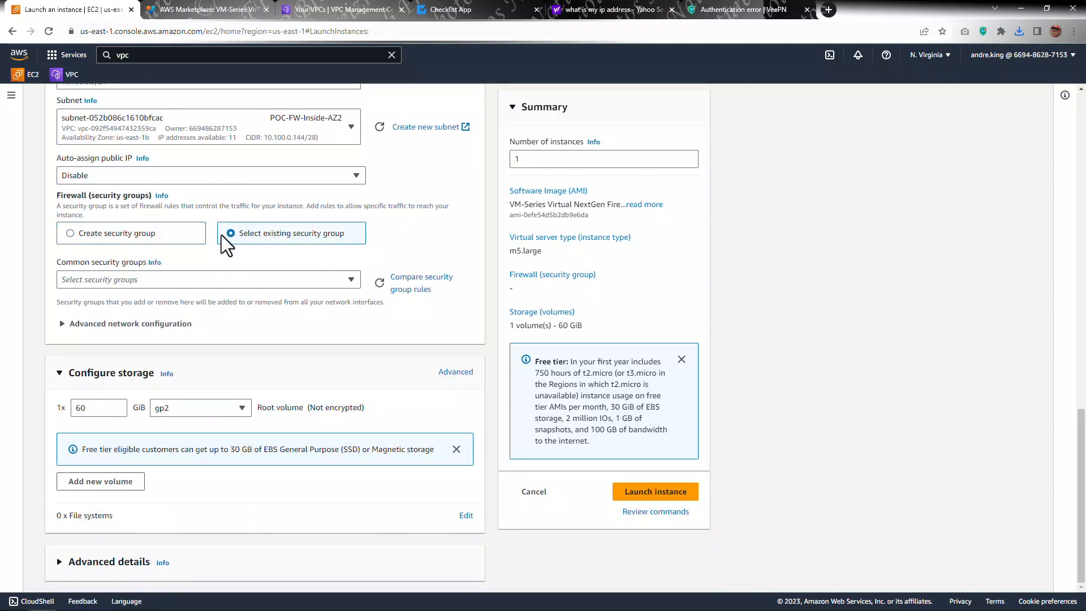
{"action": "left_click", "coordinate": [89, 322]}
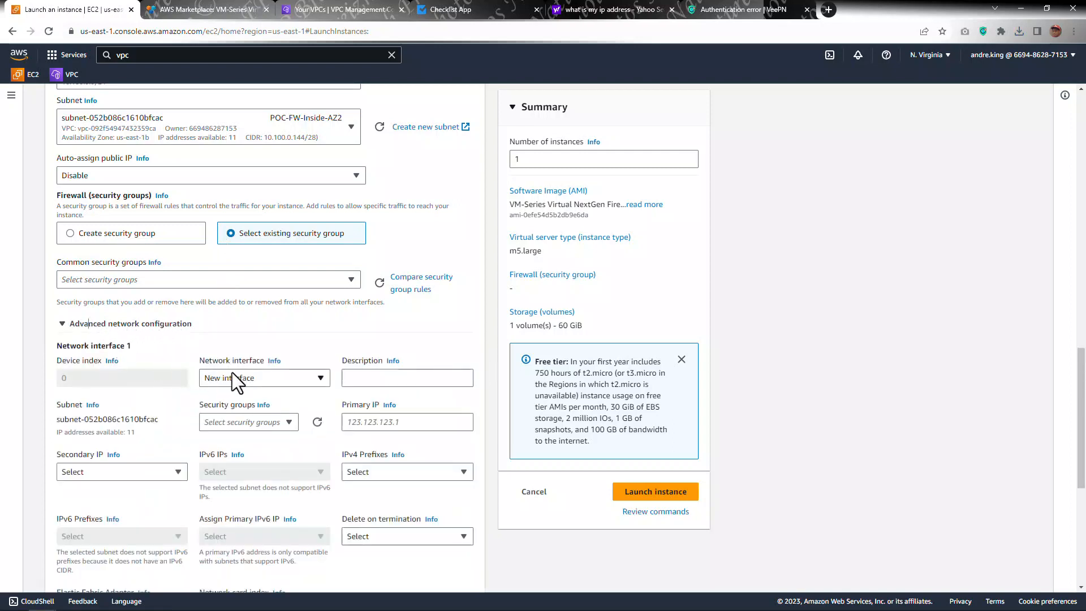
{"action": "left_click", "coordinate": [256, 377]}
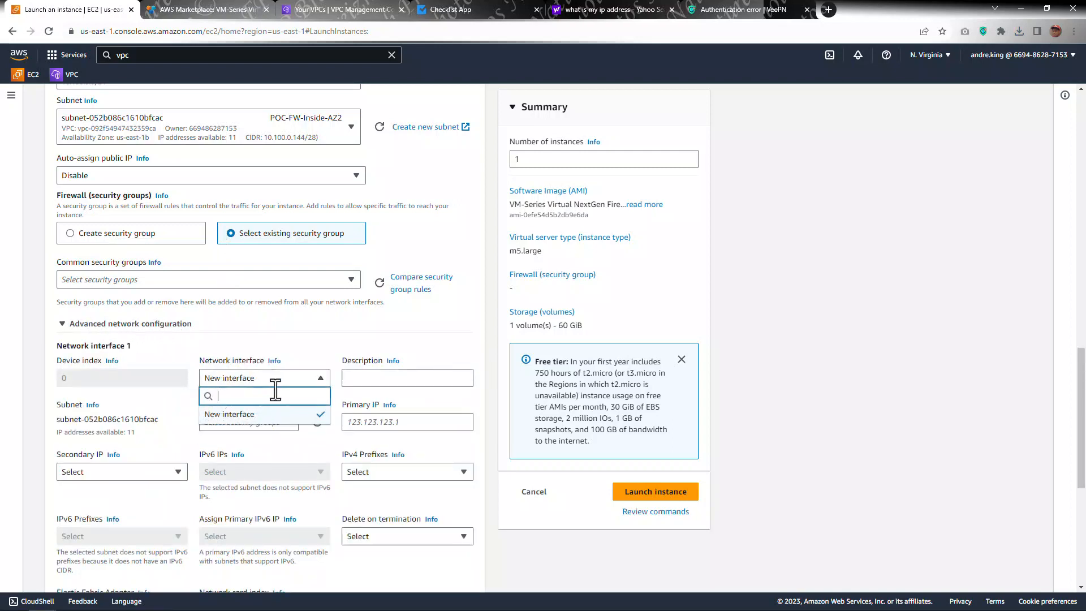
{"action": "type", "text": "s"}
{"action": "key", "text": "BackSpace"}
{"action": "left_click", "coordinate": [320, 388]}
{"action": "scroll", "coordinate": [279, 390], "scroll_direction": "down", "scroll_amount": 1}
{"action": "scroll", "coordinate": [281, 389], "scroll_direction": "up", "scroll_amount": 3}
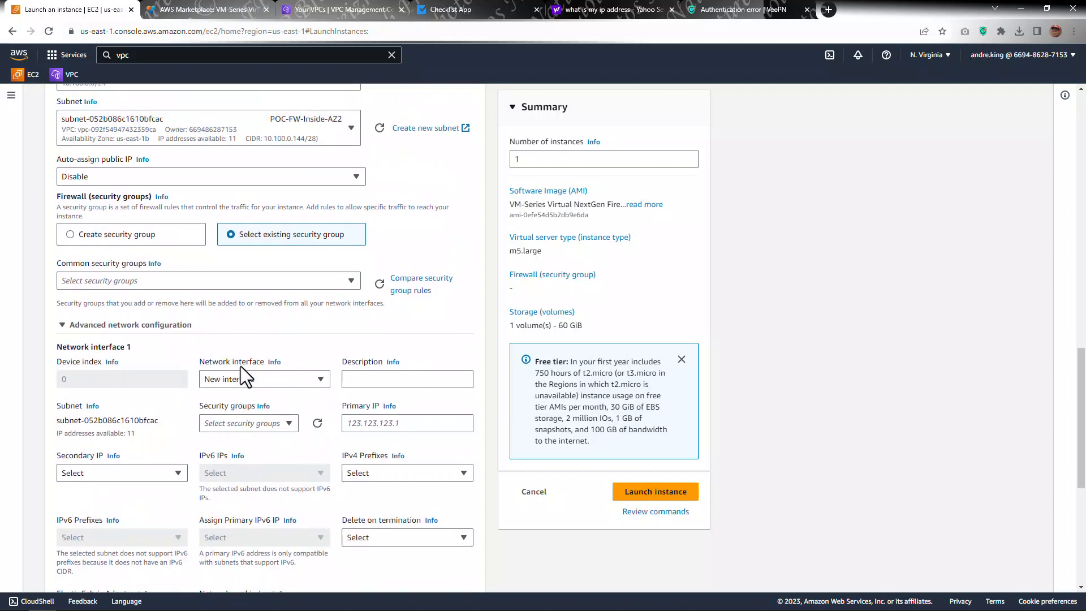
Step: Set the instance subnet to POC-FW-Mgmt-AZ1 by filtering the subnet list for 1a
{"action": "left_click", "coordinate": [187, 248]}
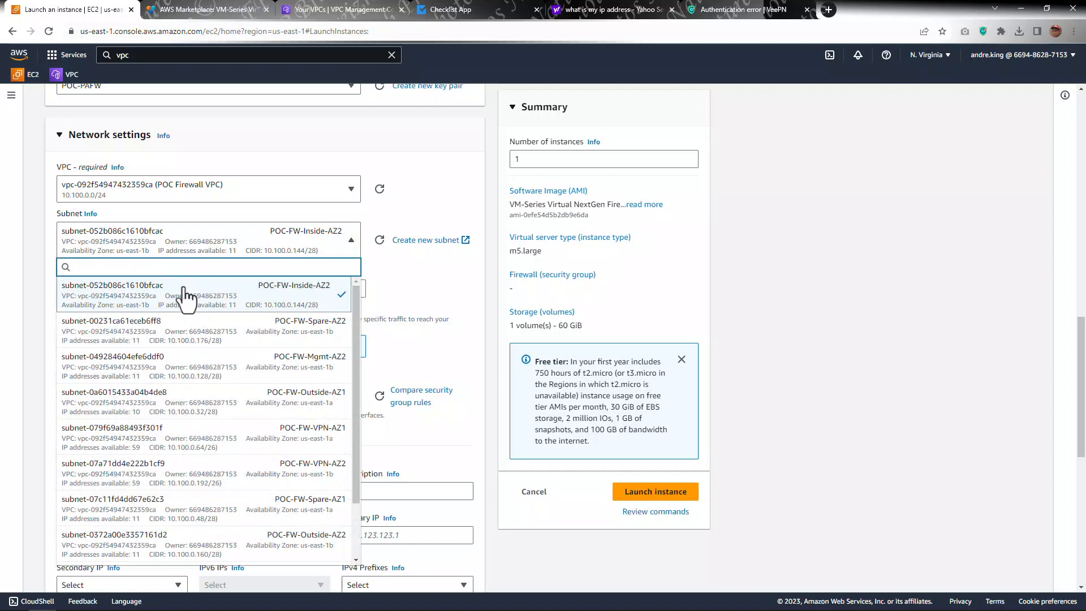
{"action": "type", "text": "1a"}
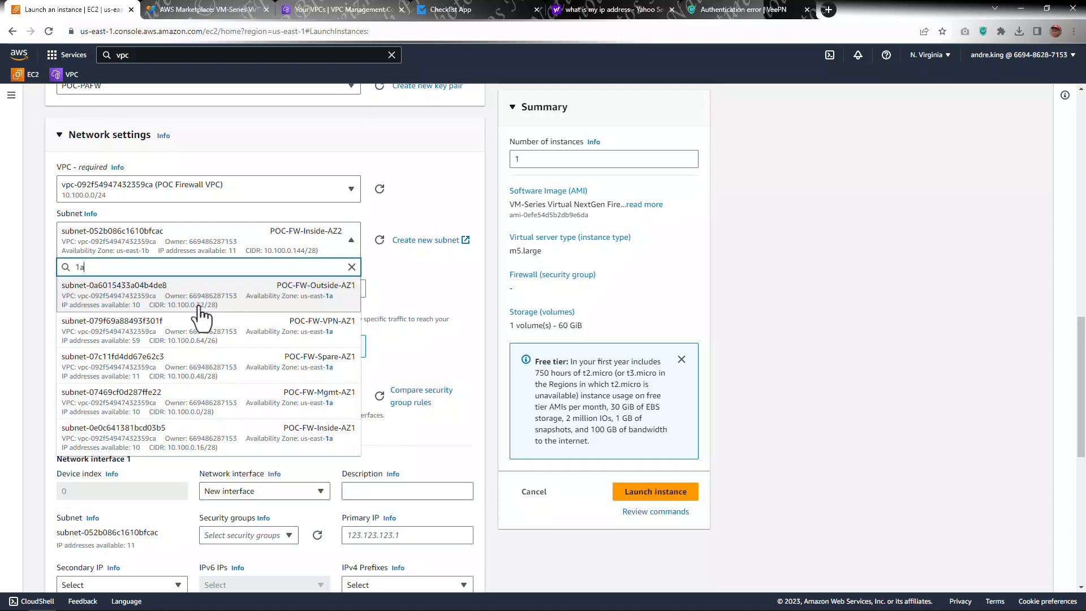
{"action": "left_click", "coordinate": [244, 401]}
Step: Attach the existing POC-PAFW-MGMT-AZ1 network interface as network interface 1
{"action": "scroll", "coordinate": [320, 368], "scroll_direction": "down", "scroll_amount": 4}
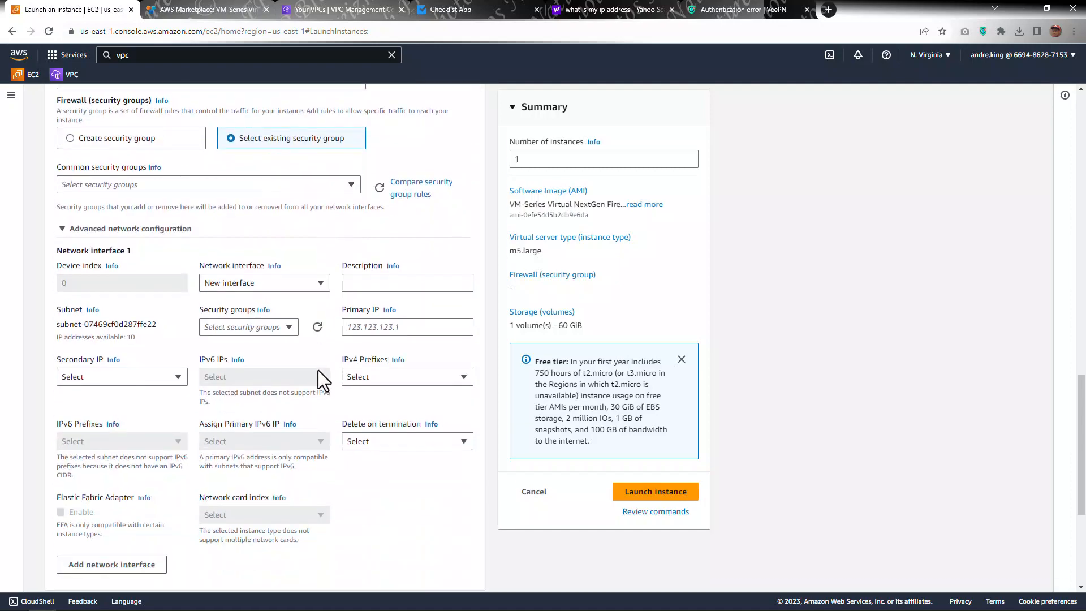
{"action": "left_click", "coordinate": [245, 266]}
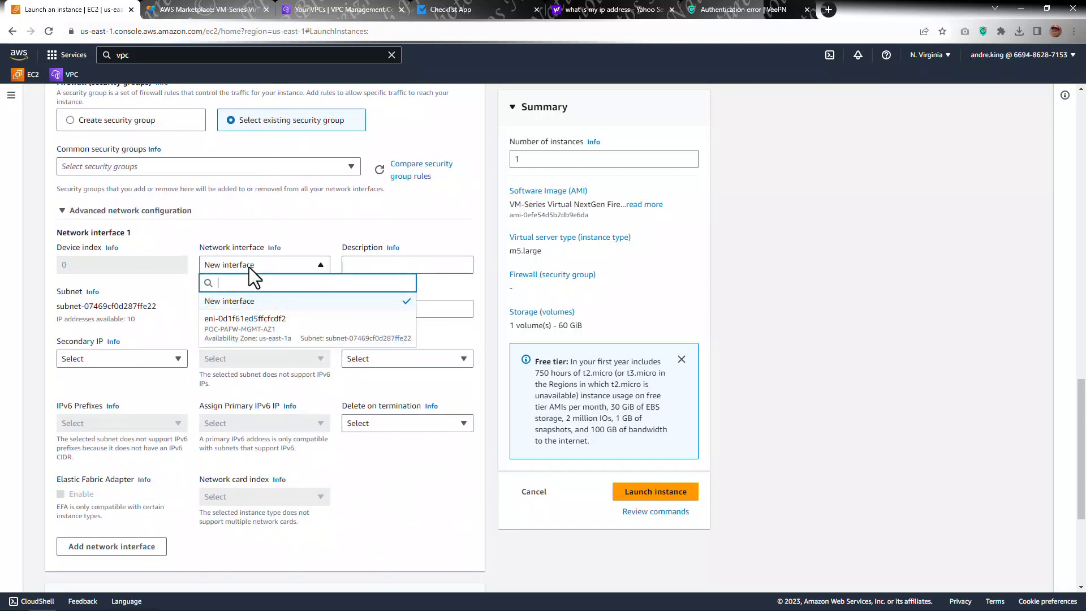
{"action": "left_click", "coordinate": [250, 334]}
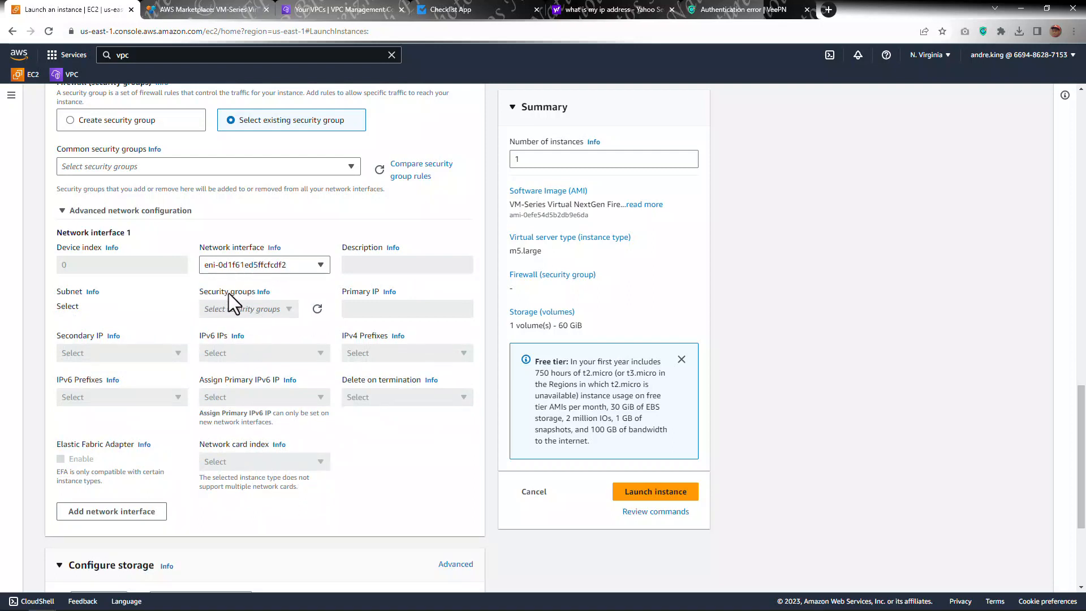
Step: Add a second network interface using the existing POC-PAFW-INSIDE-AZ1 interface and clear its subnet selection
{"action": "scroll", "coordinate": [249, 294], "scroll_direction": "down", "scroll_amount": 3}
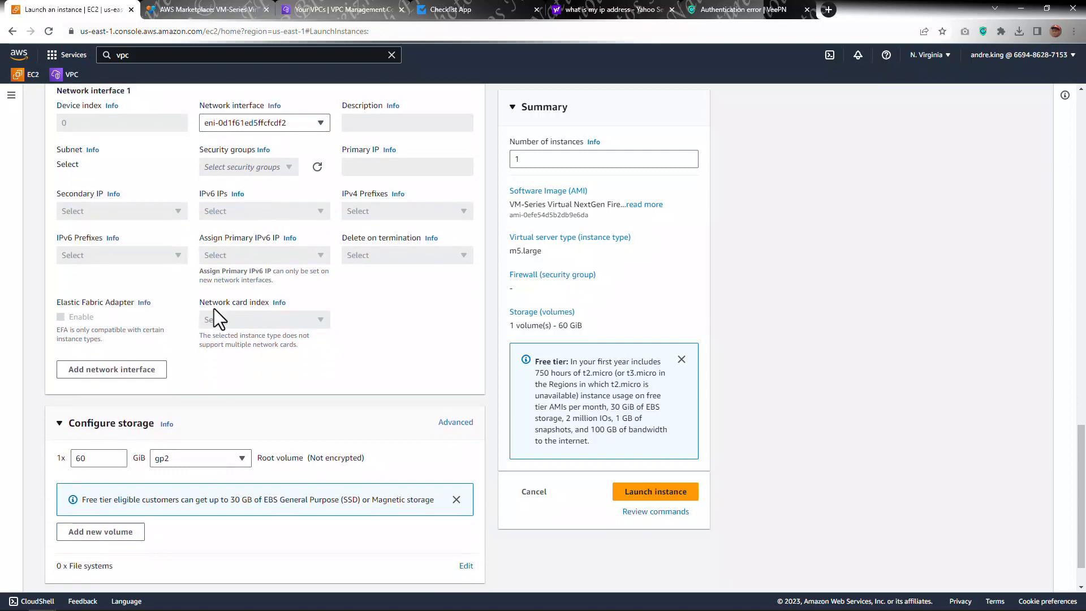
{"action": "left_click", "coordinate": [116, 339]}
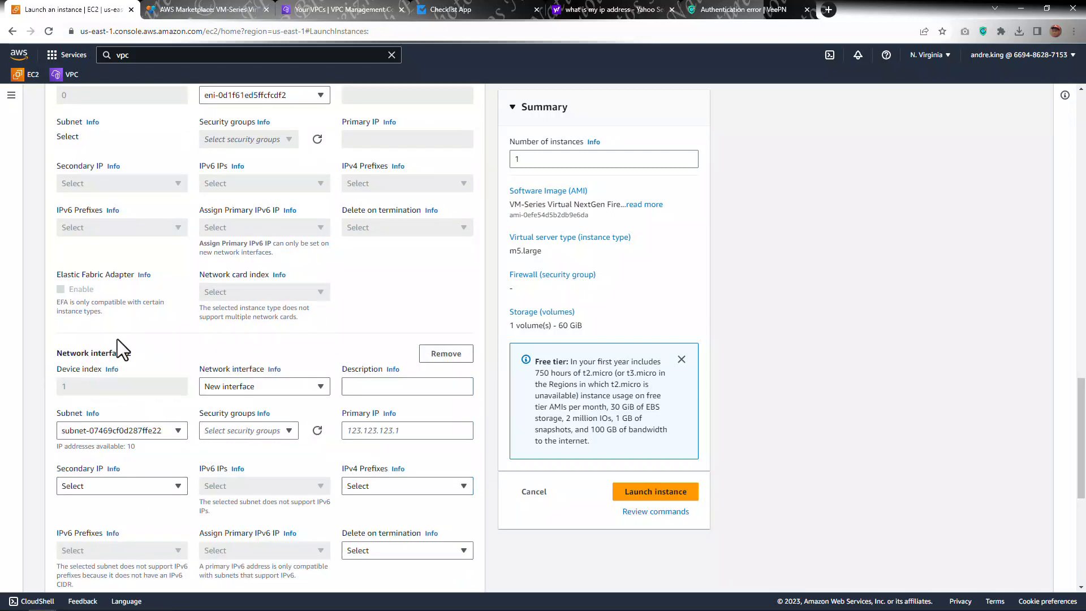
{"action": "scroll", "coordinate": [193, 315], "scroll_direction": "down", "scroll_amount": 2}
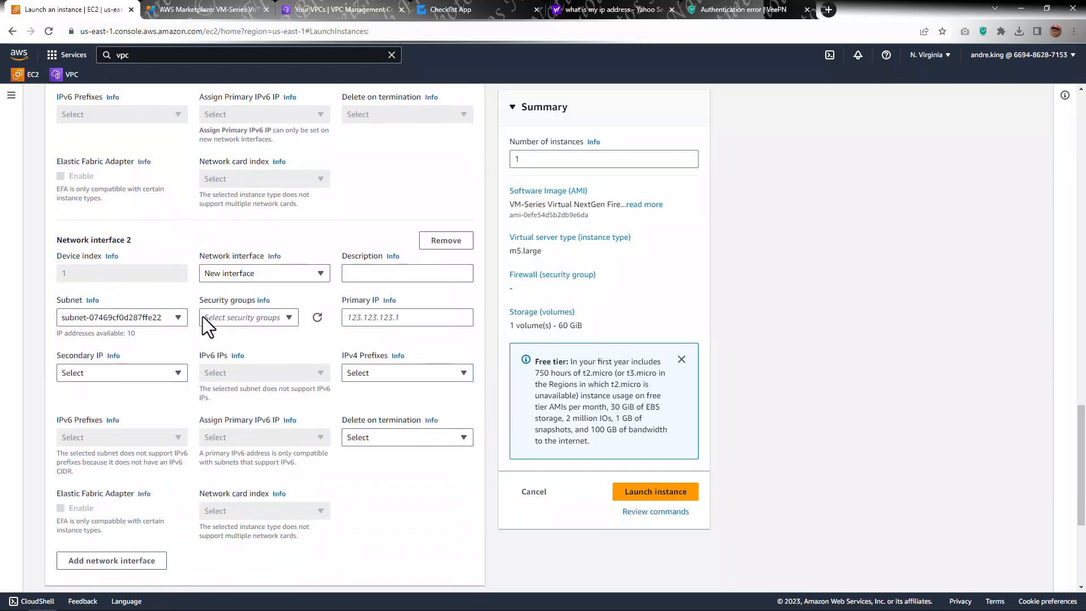
{"action": "left_click", "coordinate": [241, 278]}
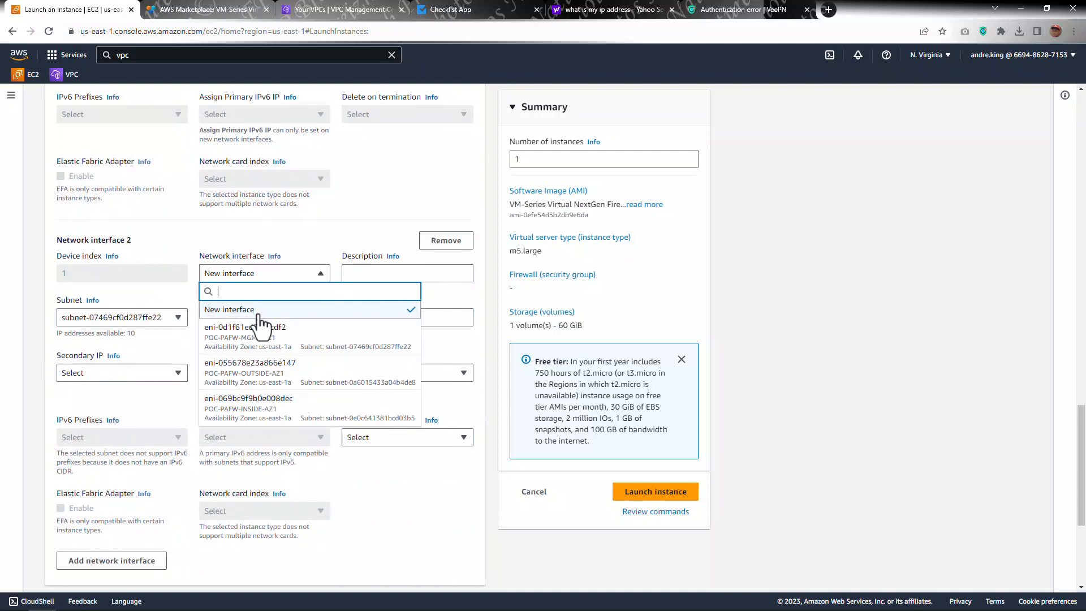
{"action": "left_click", "coordinate": [259, 408]}
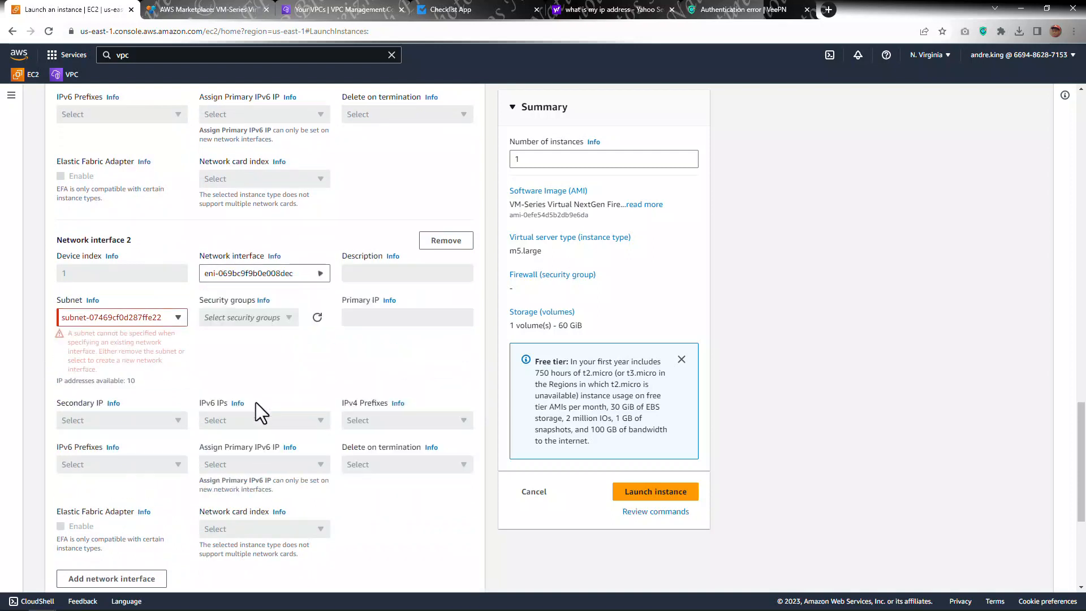
{"action": "left_click", "coordinate": [156, 319]}
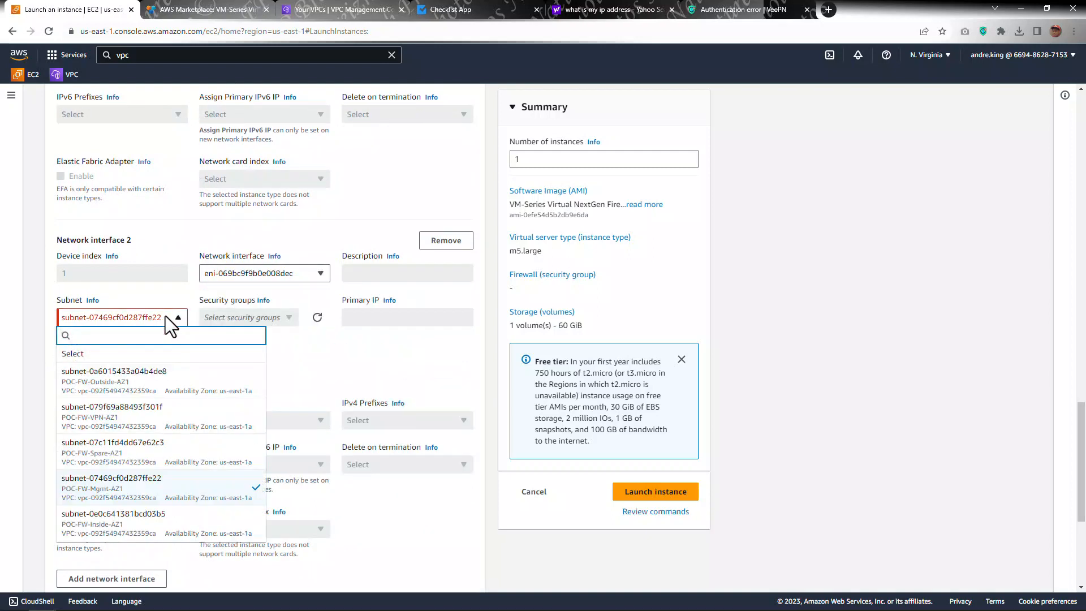
{"action": "left_click", "coordinate": [98, 355]}
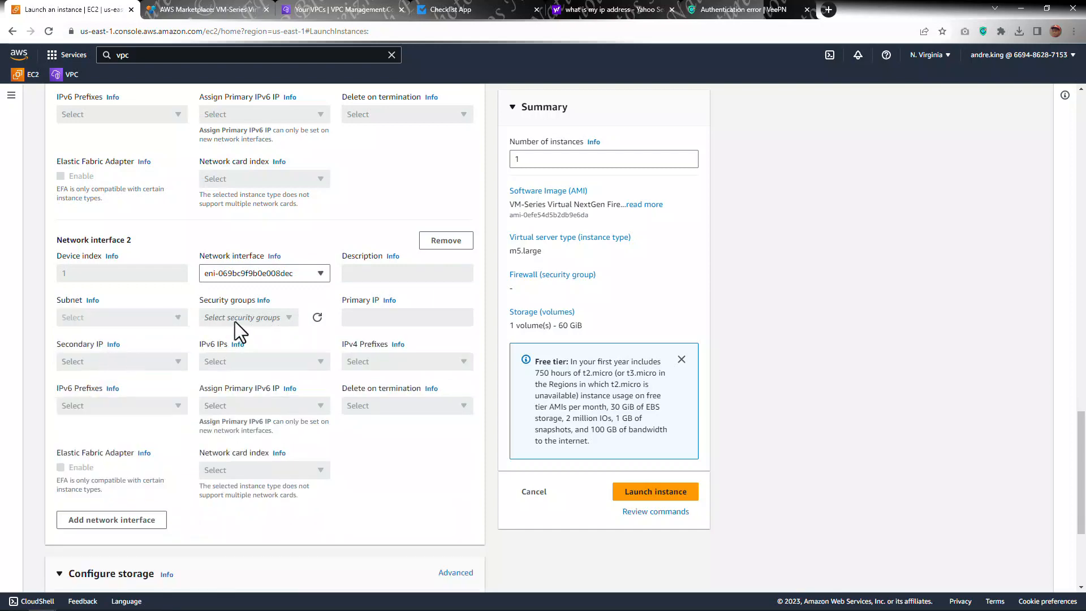
Step: Add a third network interface using the existing POC-PAFW-OUTSIDE-AZ1 interface and clear its subnet selection
{"action": "scroll", "coordinate": [235, 322], "scroll_direction": "down", "scroll_amount": 2}
{"action": "left_click", "coordinate": [122, 406]}
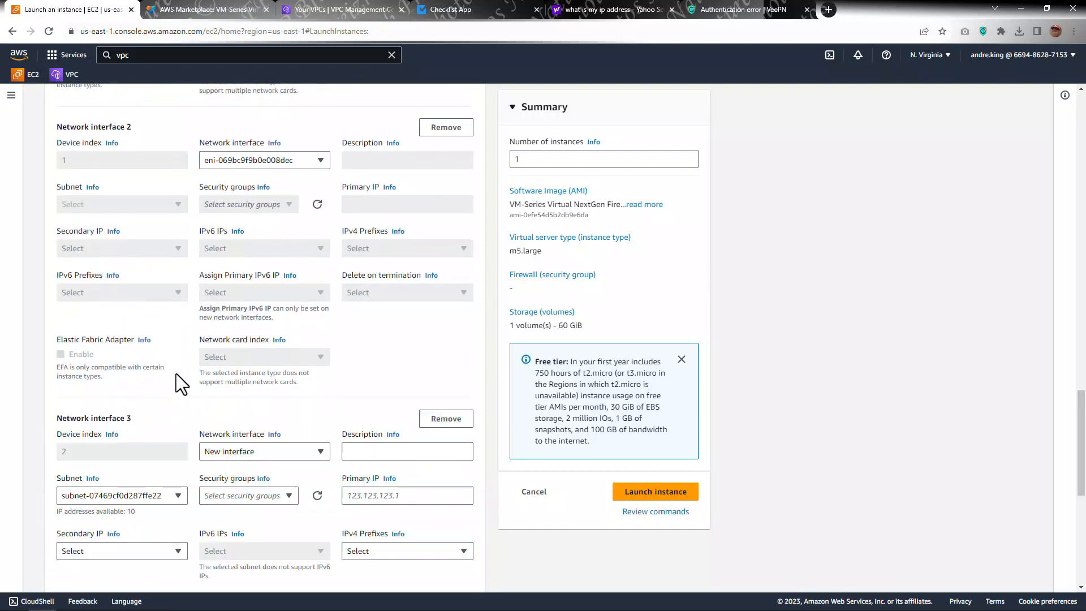
{"action": "scroll", "coordinate": [175, 373], "scroll_direction": "down", "scroll_amount": 3}
{"action": "left_click", "coordinate": [245, 281]}
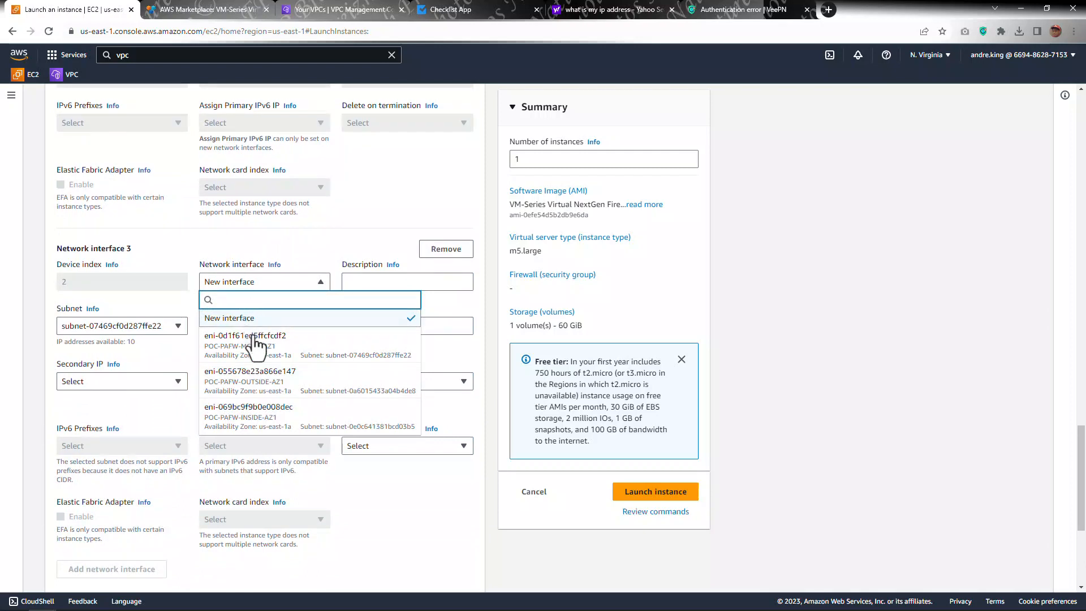
{"action": "left_click", "coordinate": [254, 378]}
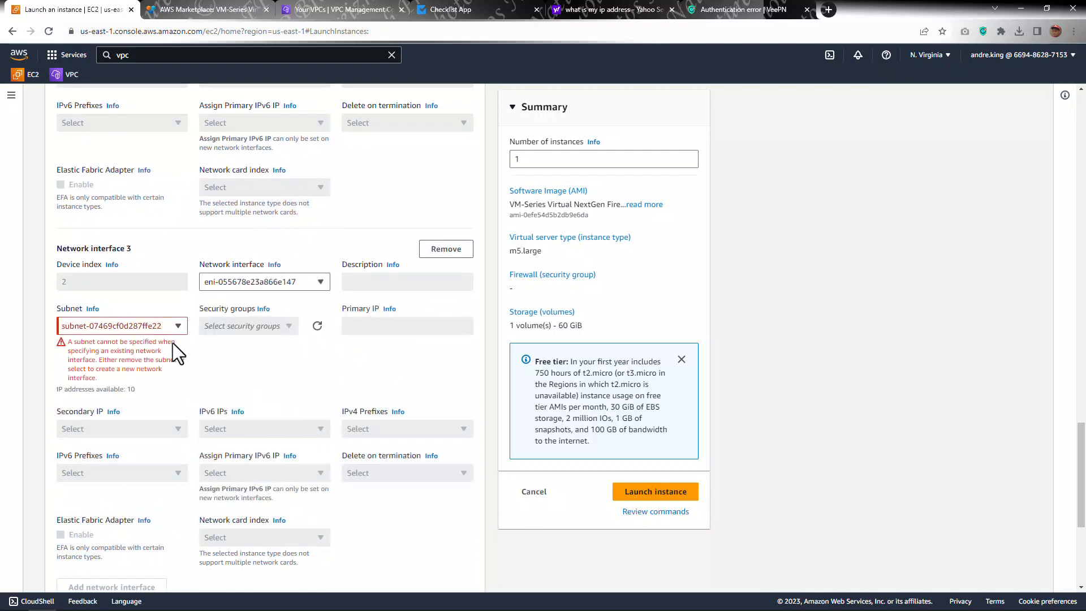
{"action": "left_click", "coordinate": [158, 328]}
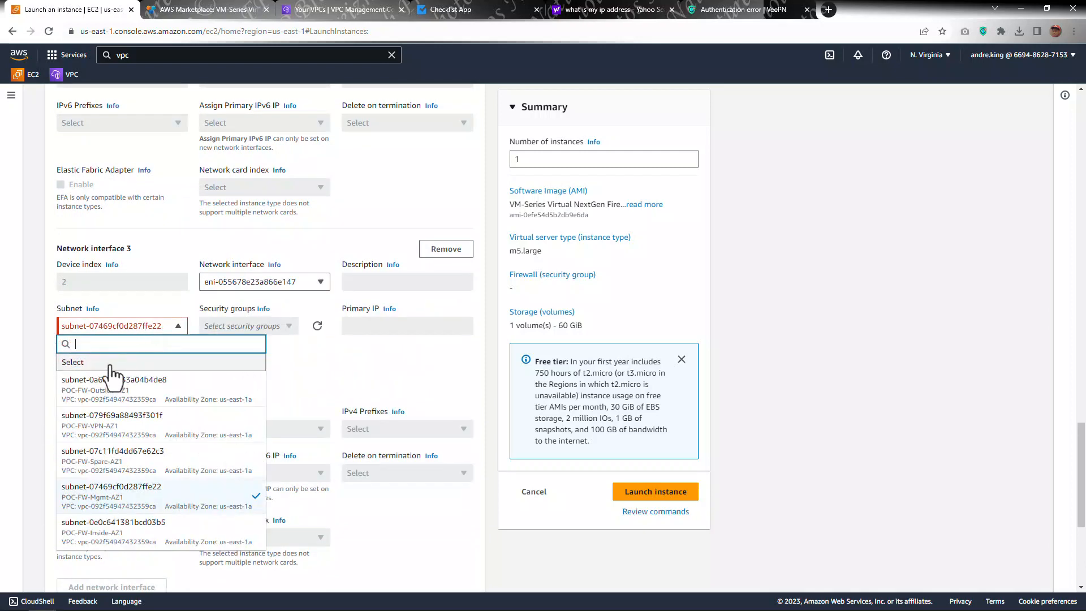
{"action": "left_click", "coordinate": [141, 362]}
Step: Configure the root storage volume as 30 GiB of General purpose SSD (gp3)
{"action": "scroll", "coordinate": [279, 317], "scroll_direction": "up", "scroll_amount": 9}
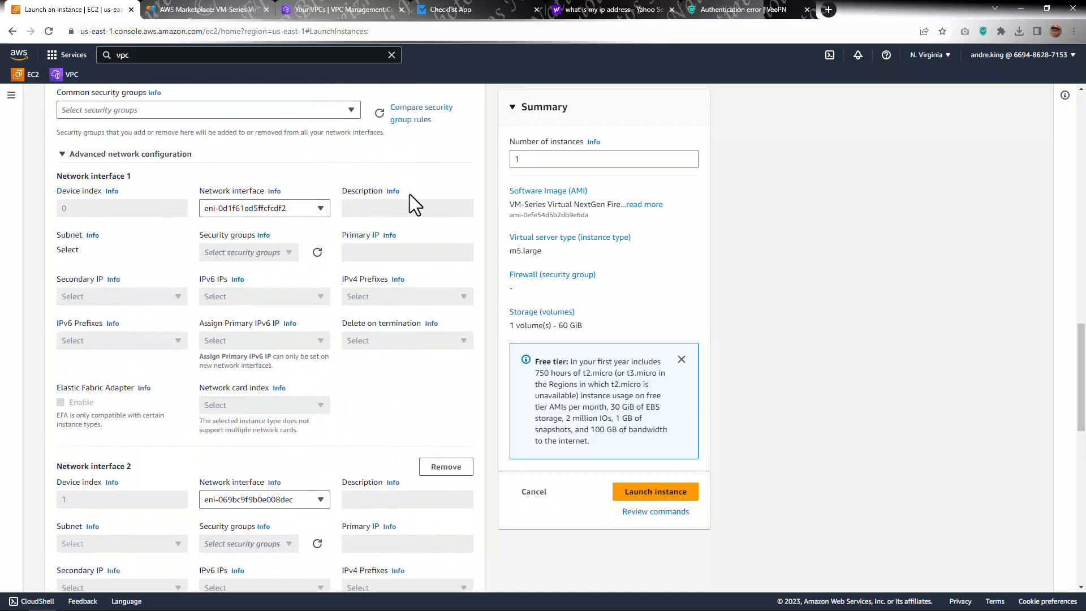
{"action": "scroll", "coordinate": [382, 191], "scroll_direction": "up", "scroll_amount": 1}
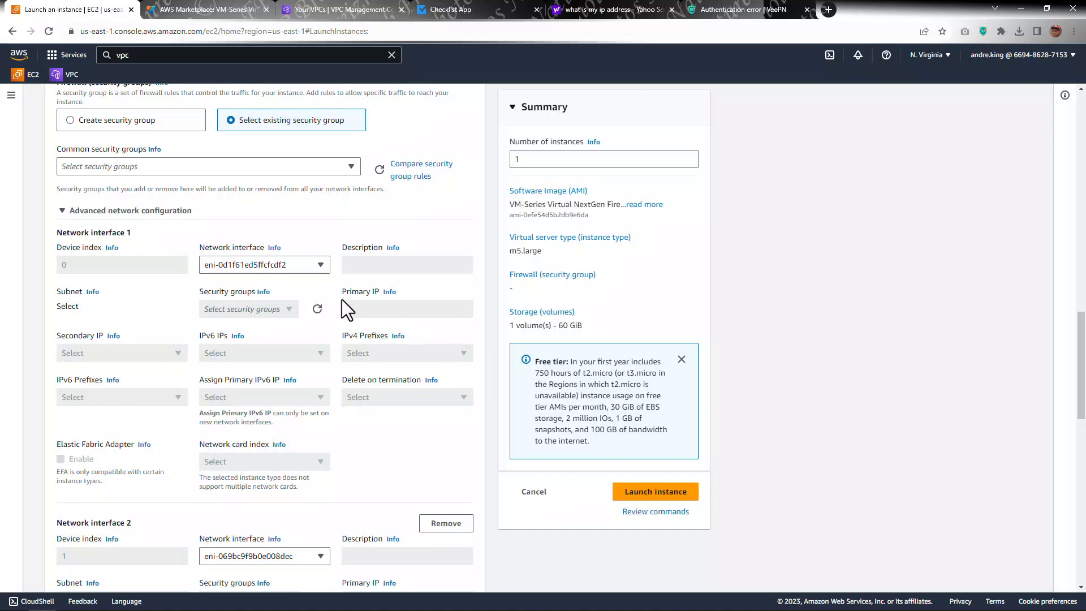
{"action": "scroll", "coordinate": [343, 308], "scroll_direction": "down", "scroll_amount": 3}
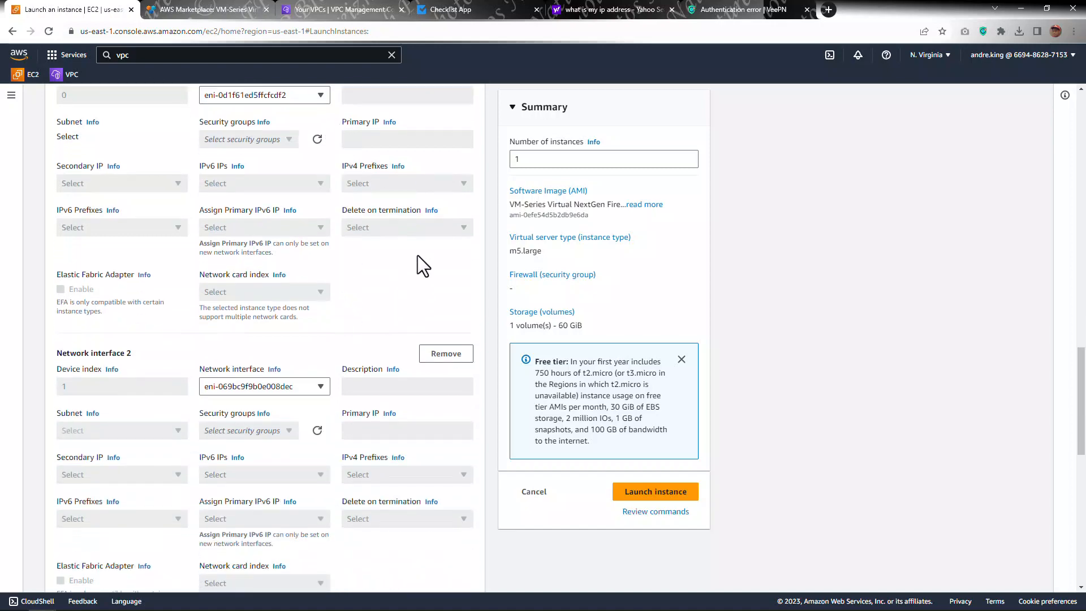
{"action": "scroll", "coordinate": [286, 382], "scroll_direction": "down", "scroll_amount": 6}
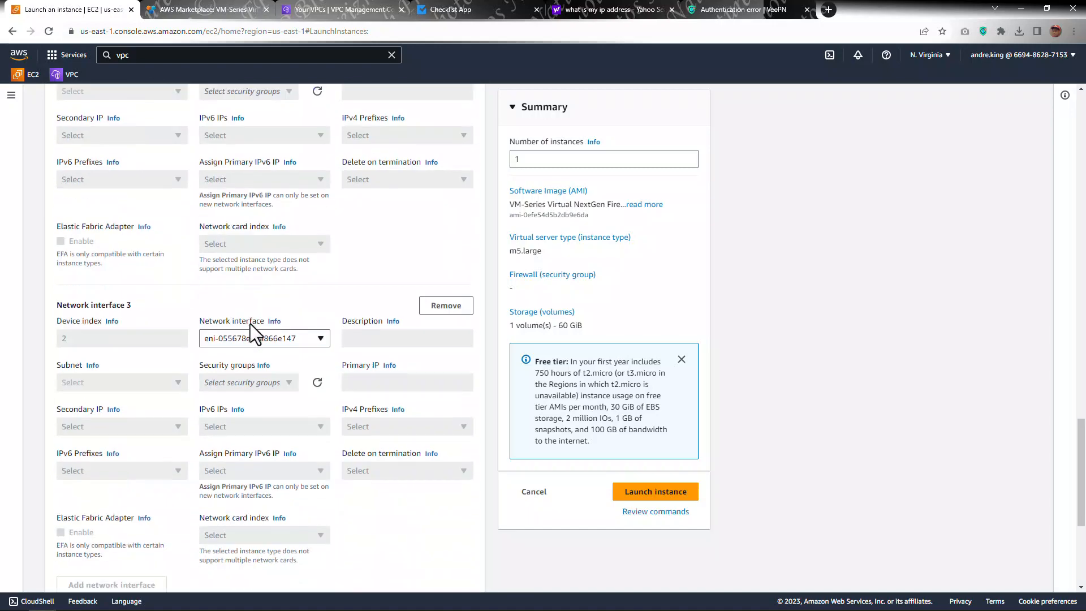
{"action": "scroll", "coordinate": [250, 334], "scroll_direction": "down", "scroll_amount": 2}
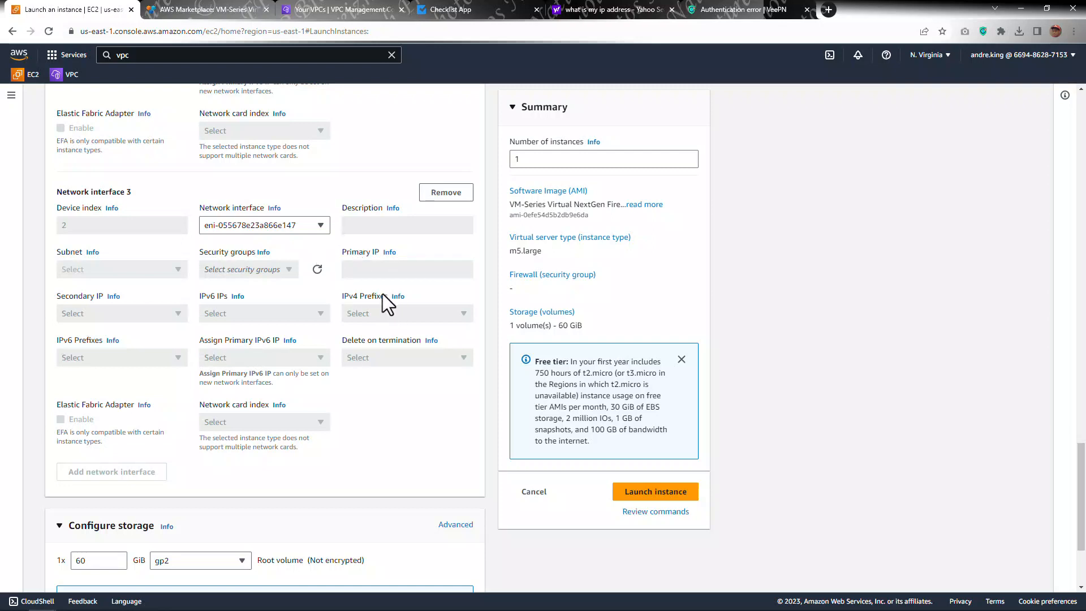
{"action": "scroll", "coordinate": [374, 279], "scroll_direction": "down", "scroll_amount": 3}
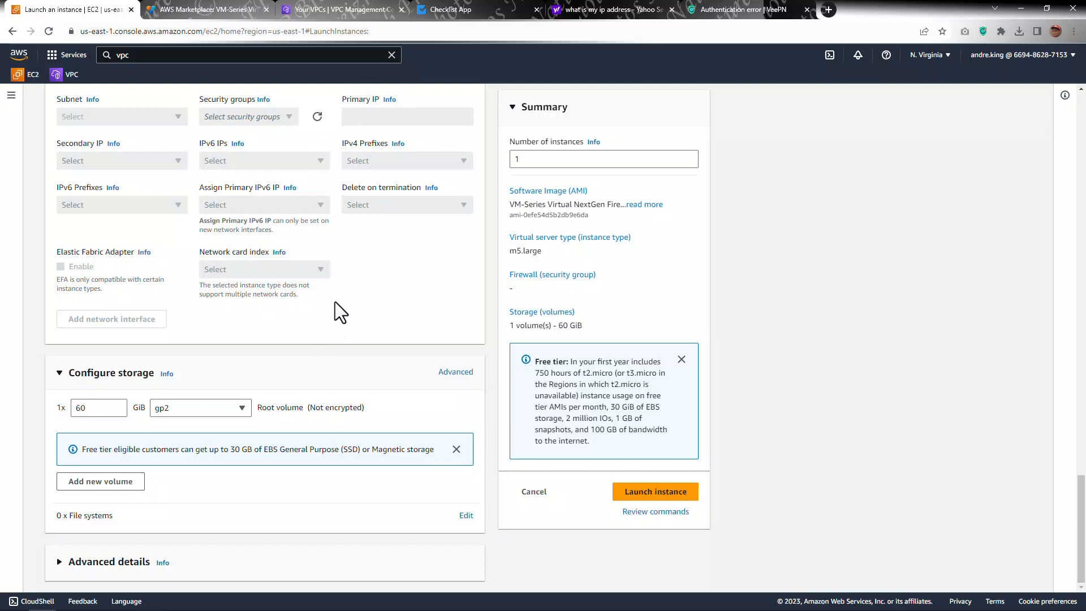
{"action": "left_click", "coordinate": [221, 413]}
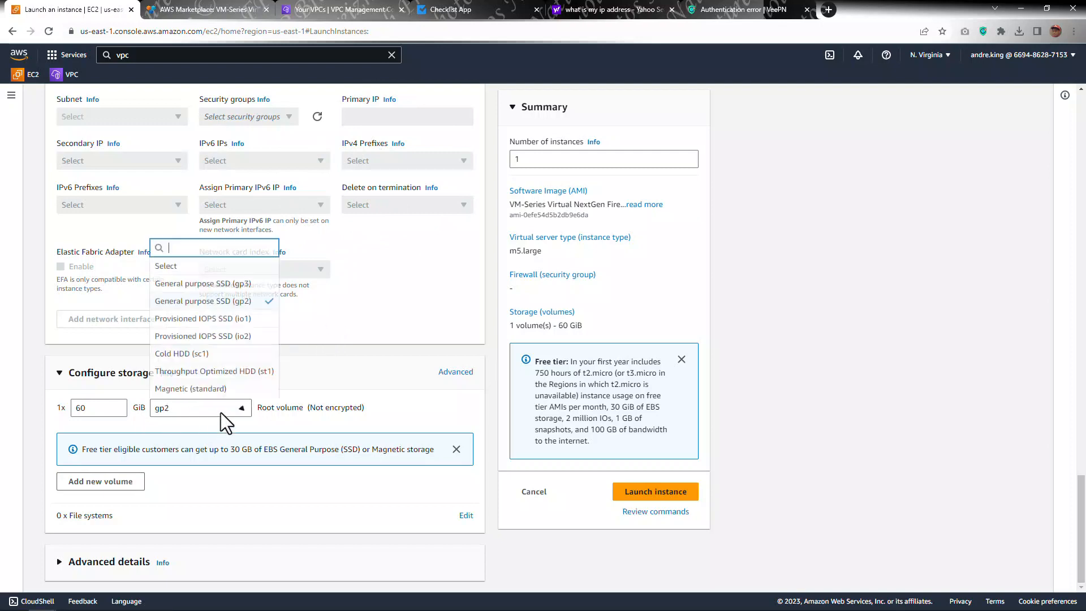
{"action": "left_click", "coordinate": [242, 284]}
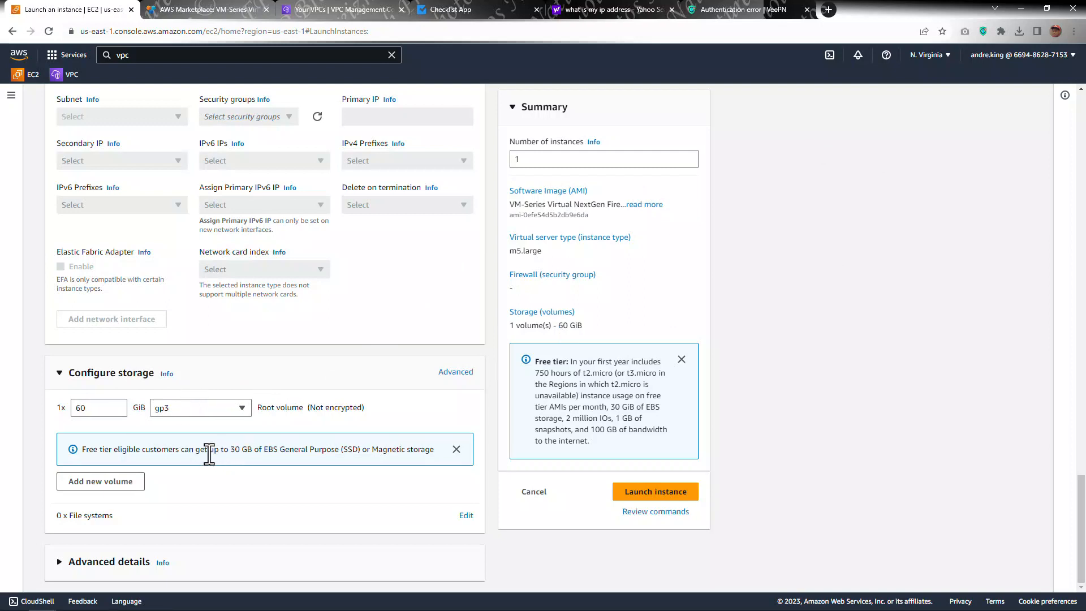
{"action": "left_click", "coordinate": [99, 408]}
{"action": "double_click", "coordinate": [100, 408]}
{"action": "type", "text": "30"}
{"action": "left_click", "coordinate": [397, 404]}
Step: Expand the advanced details and enable termination protection
{"action": "left_click", "coordinate": [119, 565]}
{"action": "scroll", "coordinate": [303, 339], "scroll_direction": "down", "scroll_amount": 7}
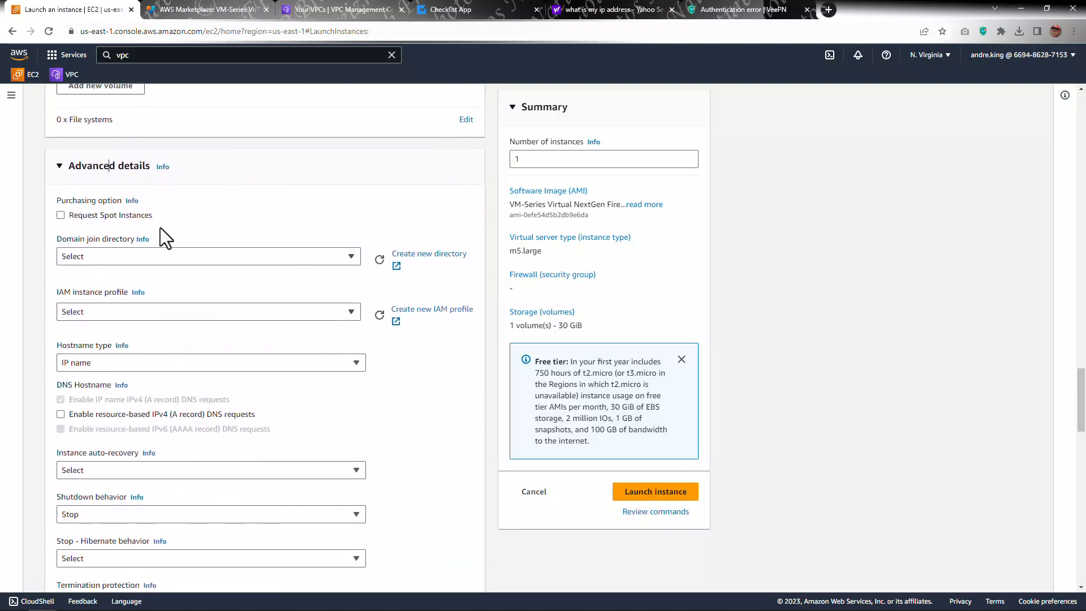
{"action": "scroll", "coordinate": [316, 248], "scroll_direction": "down", "scroll_amount": 2}
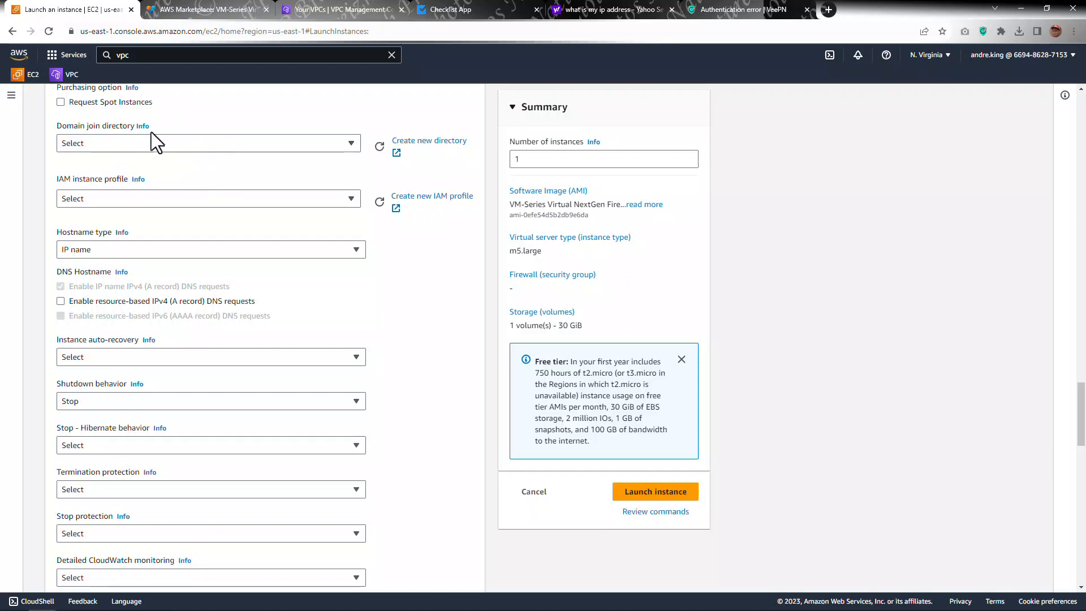
{"action": "scroll", "coordinate": [220, 174], "scroll_direction": "down", "scroll_amount": 2}
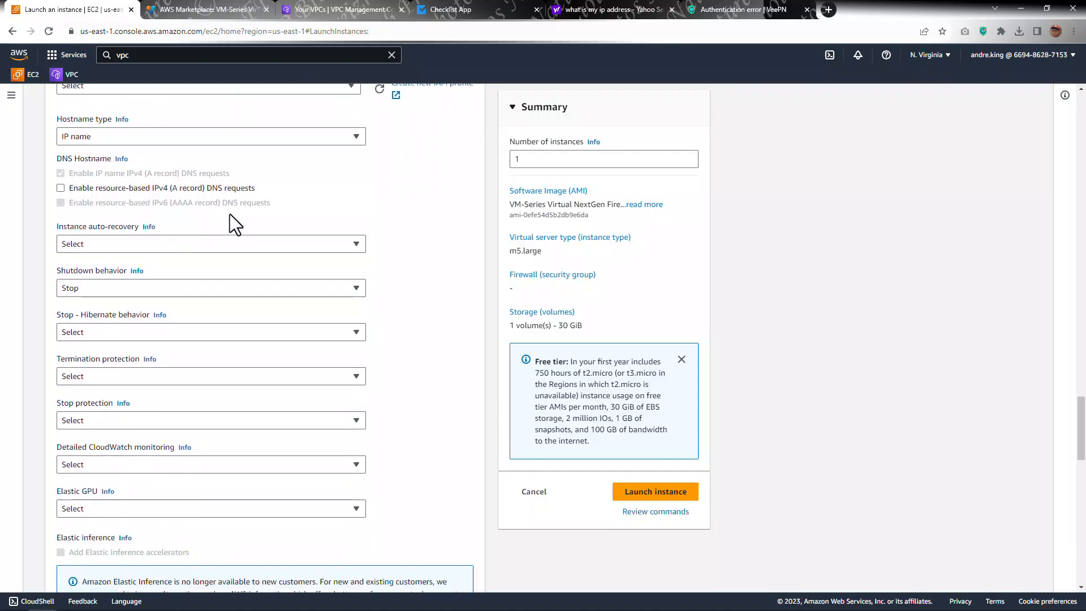
{"action": "scroll", "coordinate": [229, 219], "scroll_direction": "down", "scroll_amount": 2}
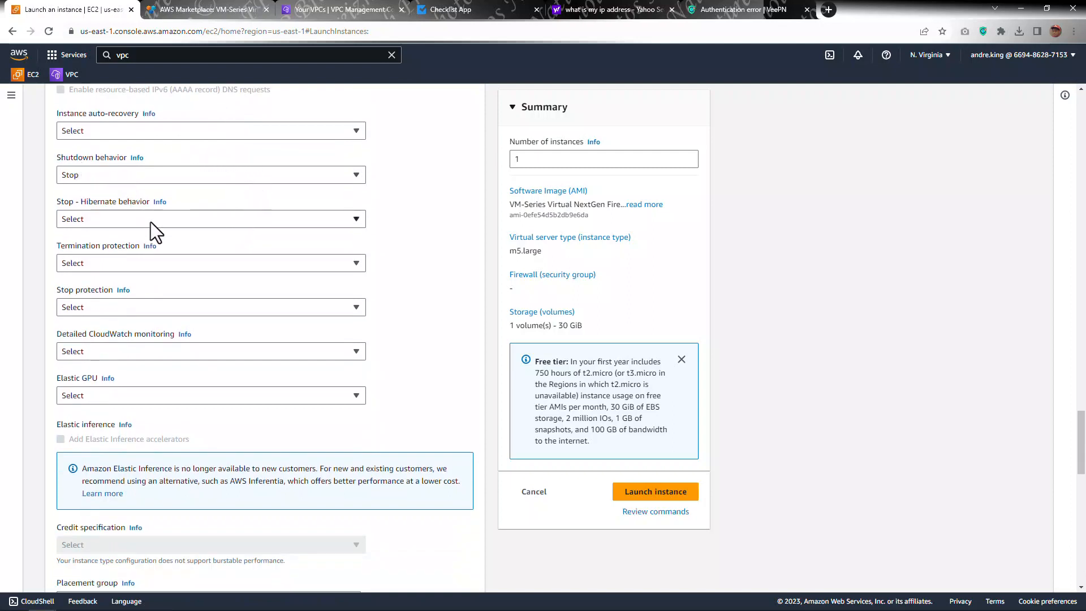
{"action": "left_click", "coordinate": [119, 263]}
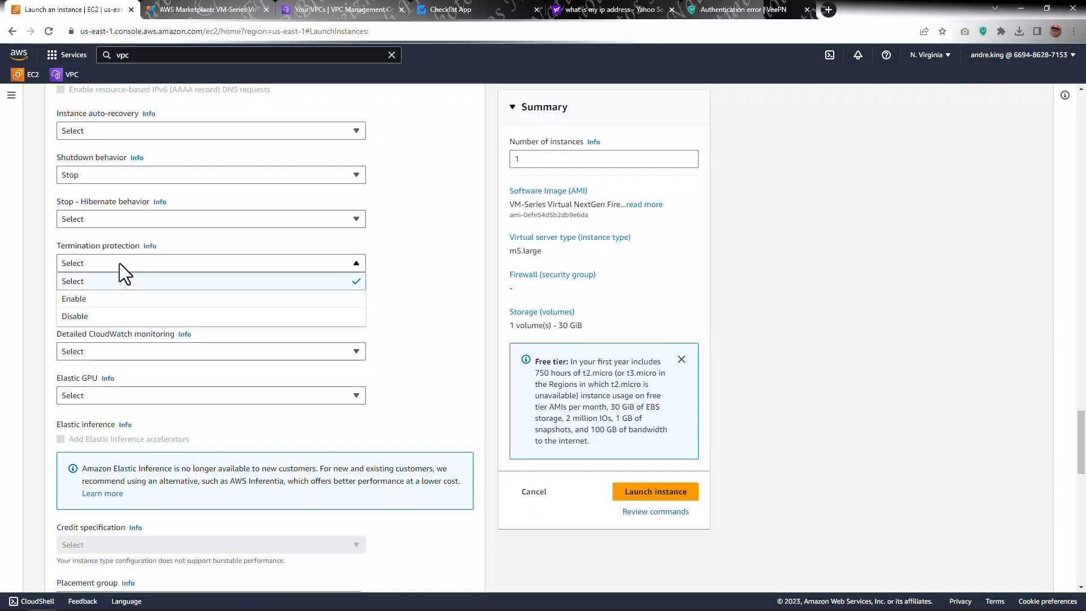
{"action": "left_click", "coordinate": [97, 299]}
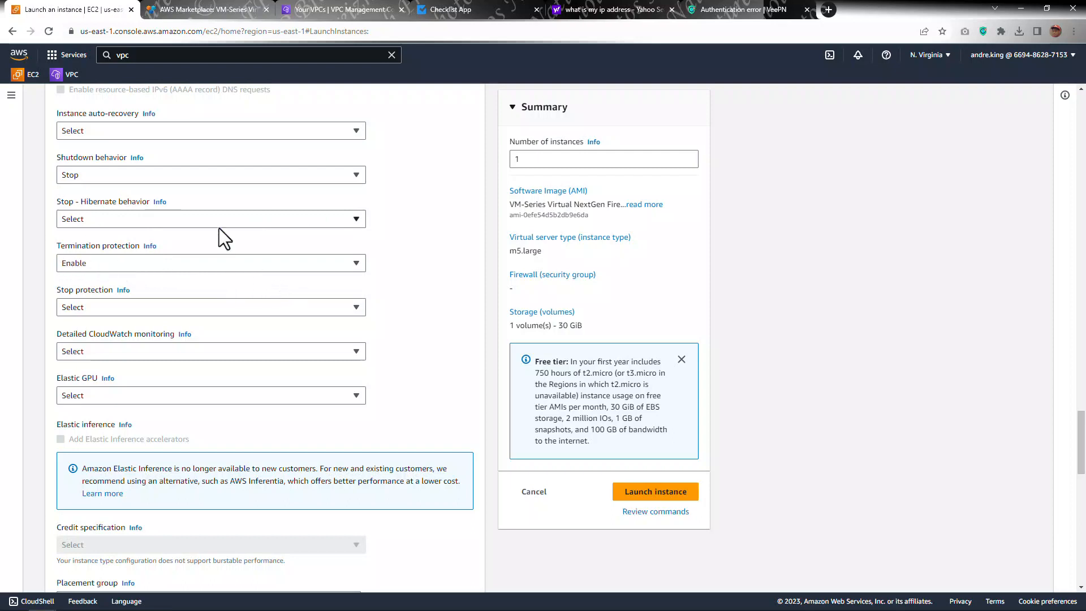
Step: Review the remaining advanced details and the whole instance launch configuration from top to bottom
{"action": "scroll", "coordinate": [111, 240], "scroll_direction": "down", "scroll_amount": 2}
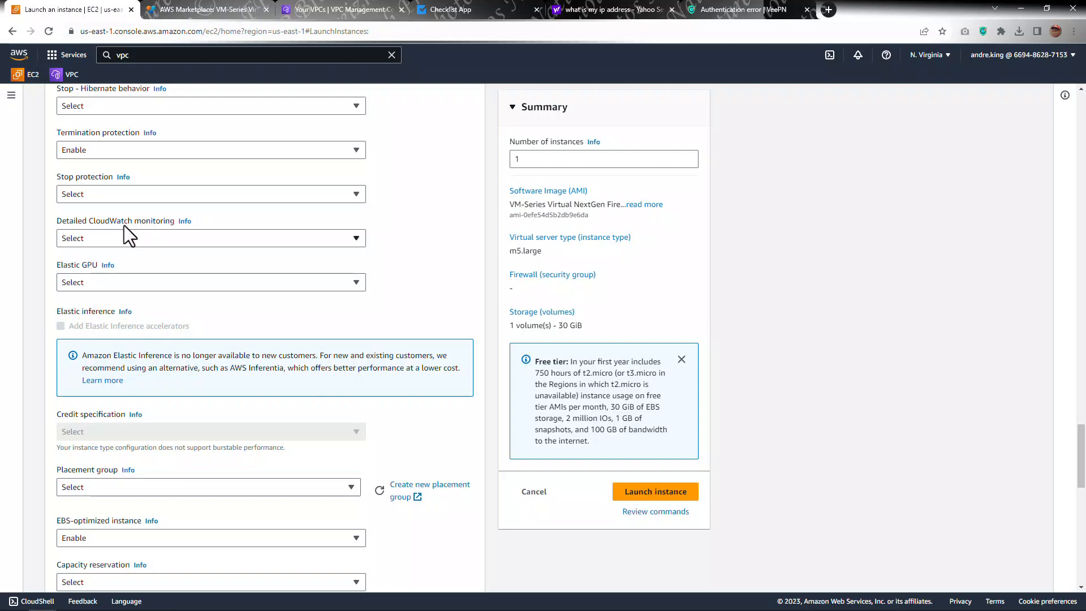
{"action": "scroll", "coordinate": [138, 236], "scroll_direction": "down", "scroll_amount": 6}
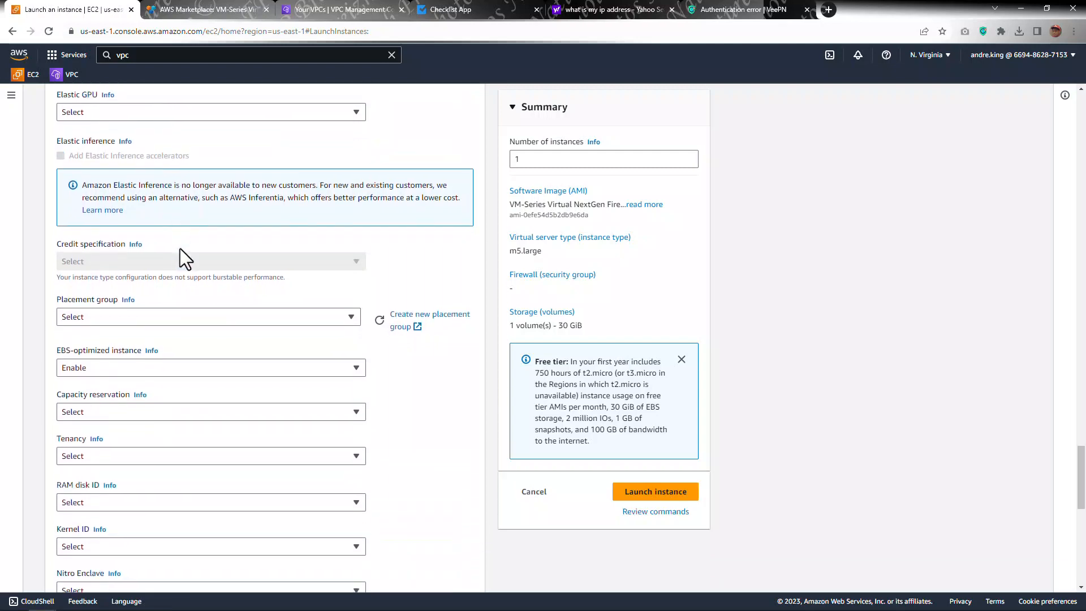
{"action": "scroll", "coordinate": [277, 333], "scroll_direction": "down", "scroll_amount": 5}
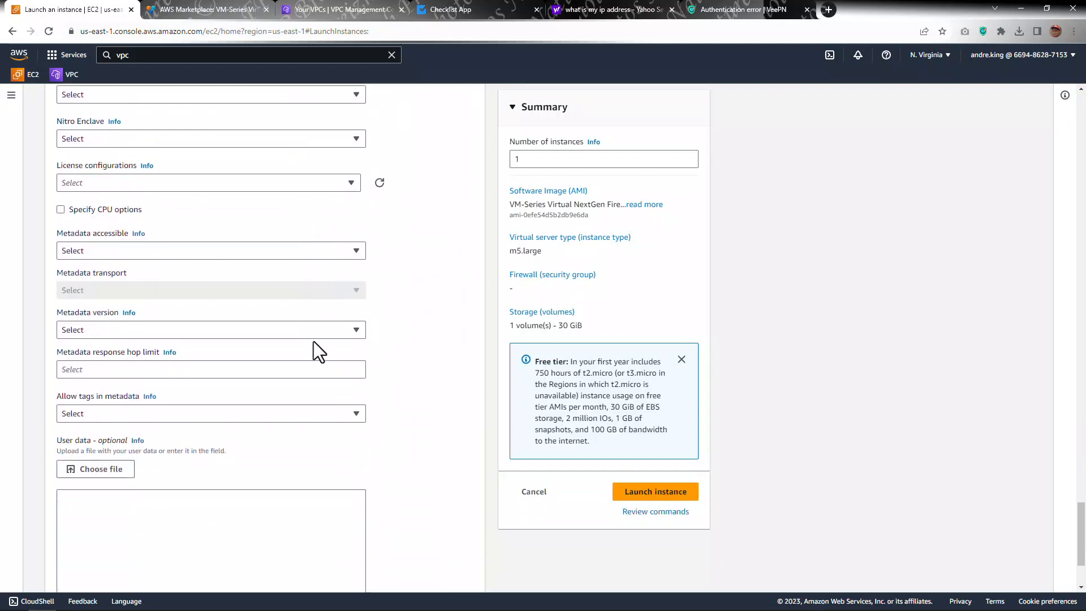
{"action": "scroll", "coordinate": [287, 250], "scroll_direction": "down", "scroll_amount": 3}
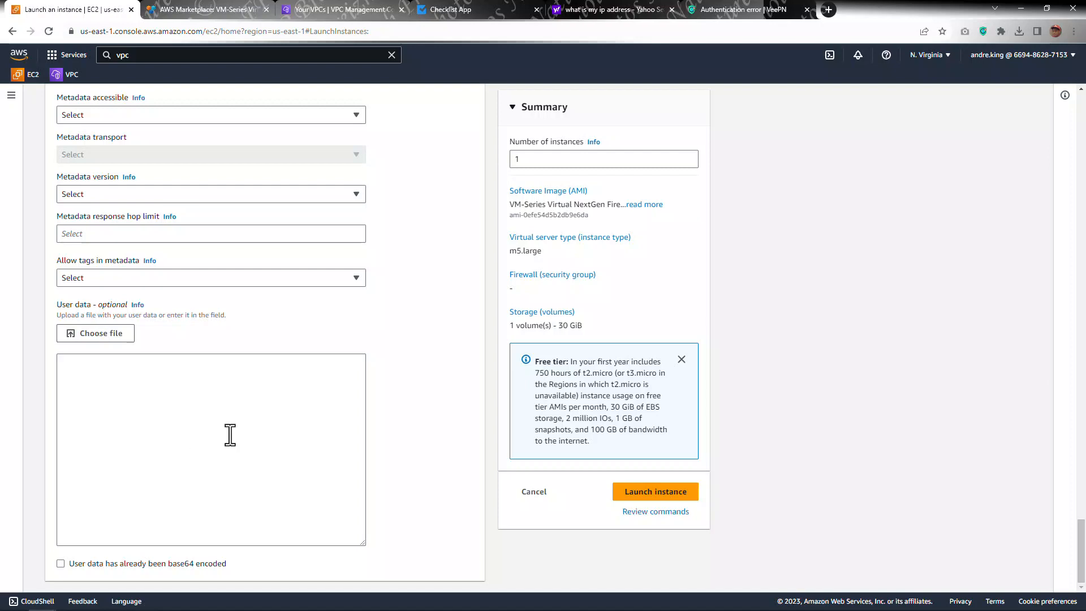
{"action": "scroll", "coordinate": [275, 410], "scroll_direction": "up", "scroll_amount": 20}
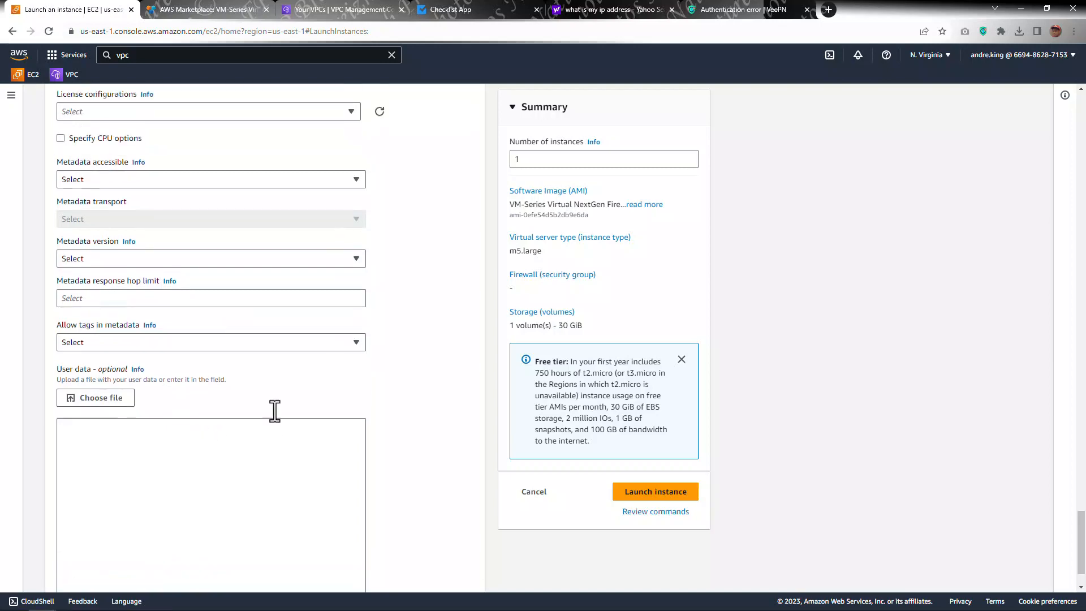
{"action": "scroll", "coordinate": [293, 406], "scroll_direction": "up", "scroll_amount": 5}
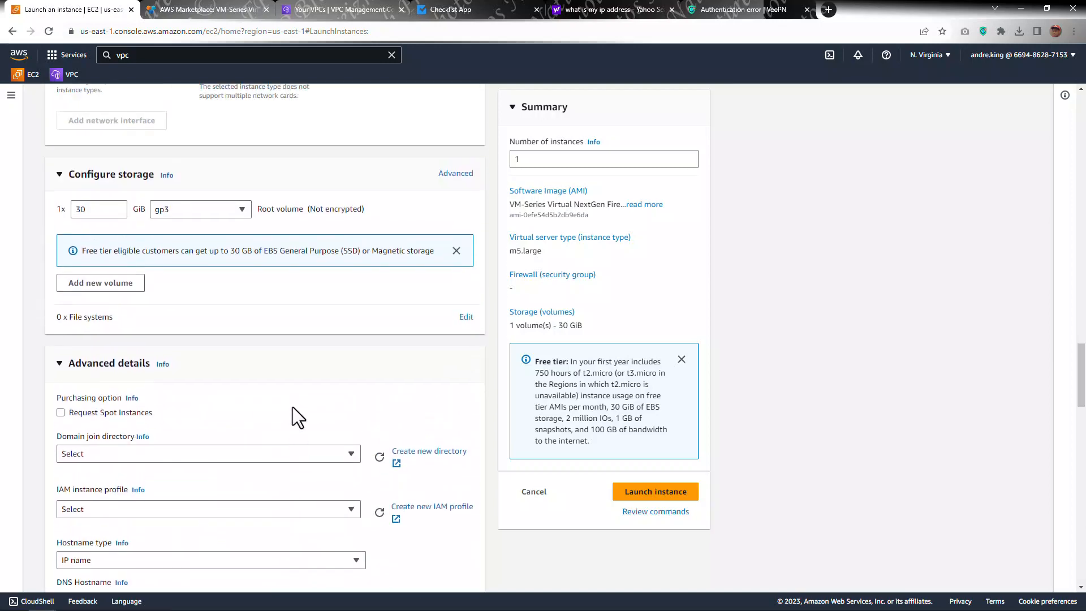
{"action": "scroll", "coordinate": [391, 396], "scroll_direction": "up", "scroll_amount": 6}
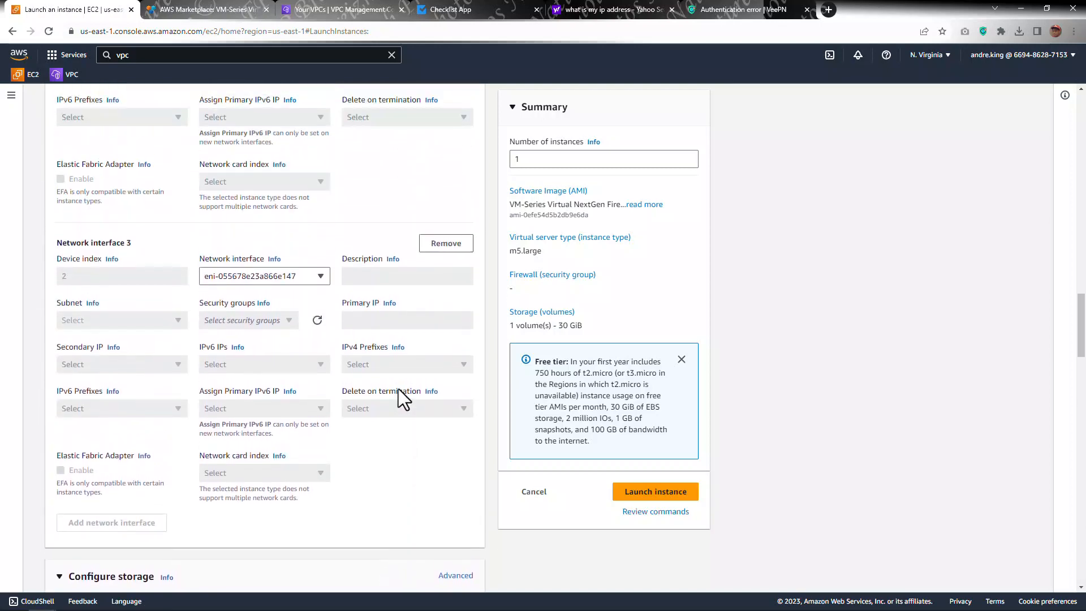
{"action": "scroll", "coordinate": [398, 389], "scroll_direction": "down", "scroll_amount": 3}
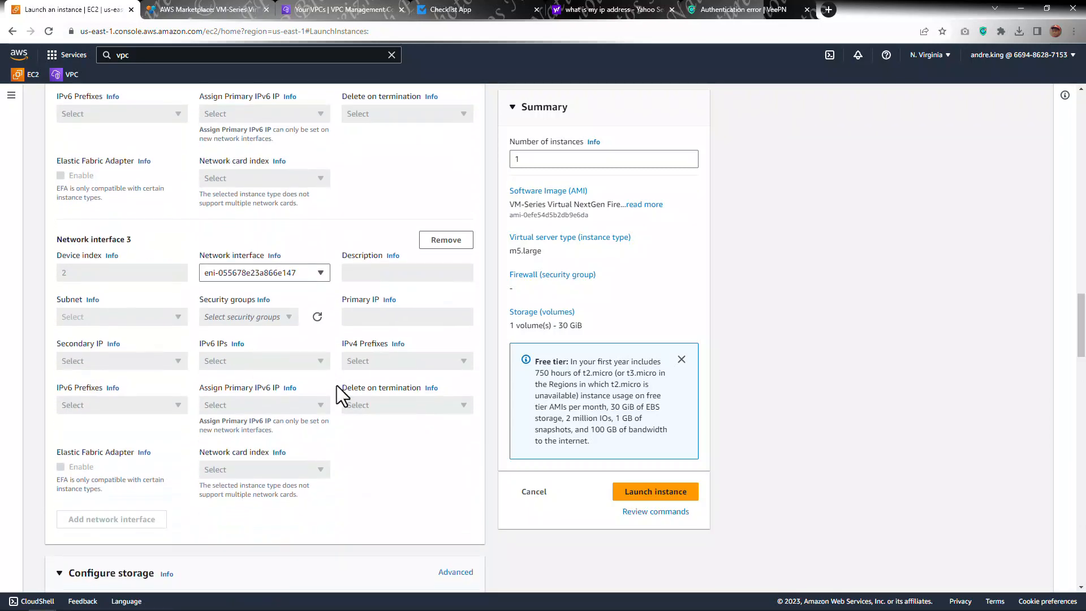
{"action": "scroll", "coordinate": [337, 385], "scroll_direction": "down", "scroll_amount": 3}
{"action": "scroll", "coordinate": [320, 401], "scroll_direction": "up", "scroll_amount": 3}
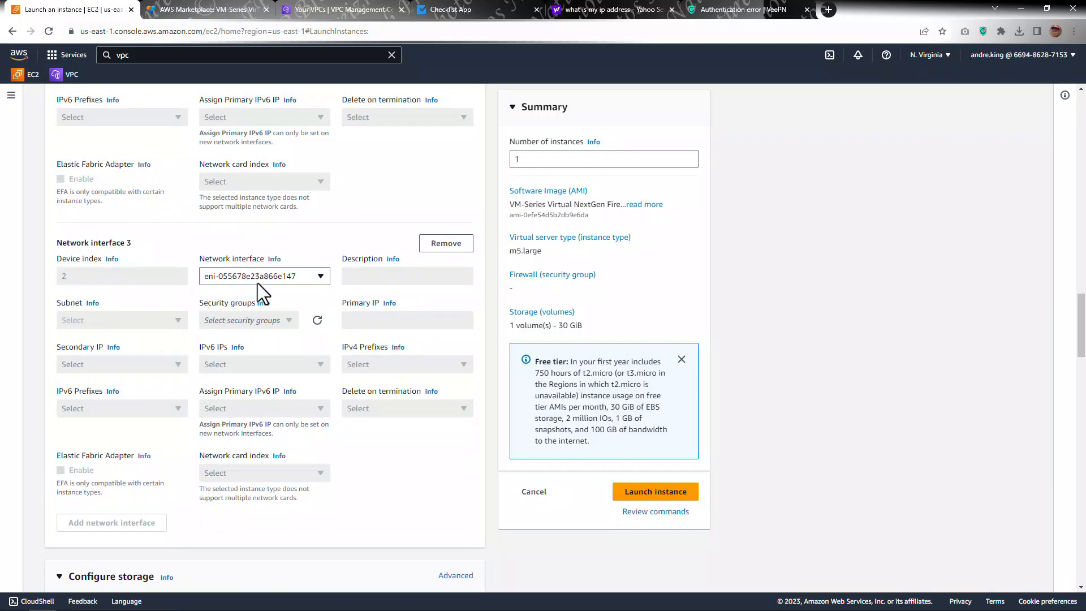
{"action": "scroll", "coordinate": [278, 425], "scroll_direction": "up", "scroll_amount": 5}
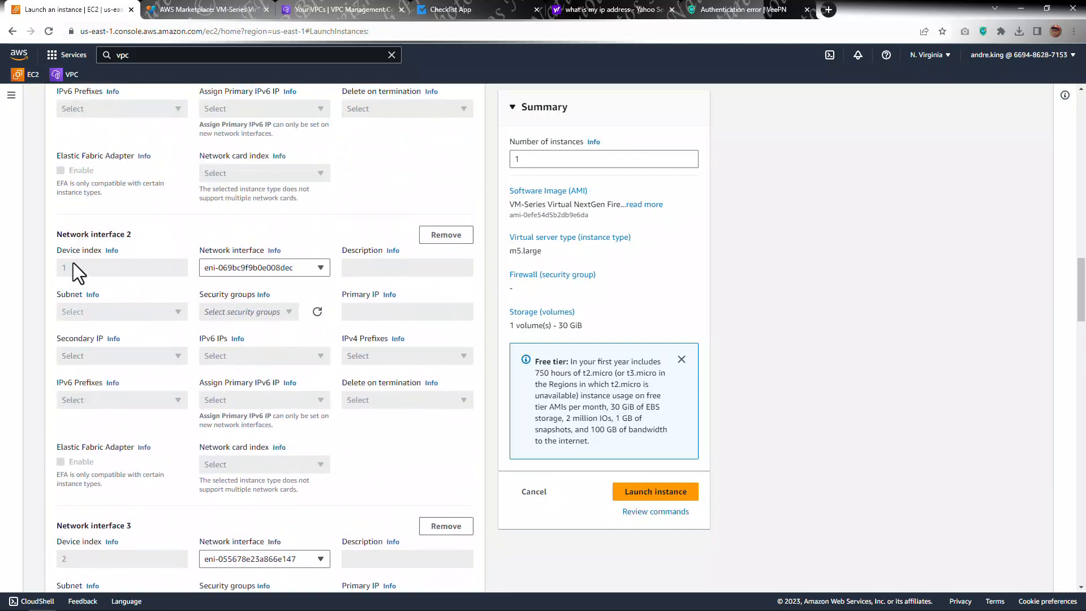
{"action": "scroll", "coordinate": [313, 443], "scroll_direction": "up", "scroll_amount": 4}
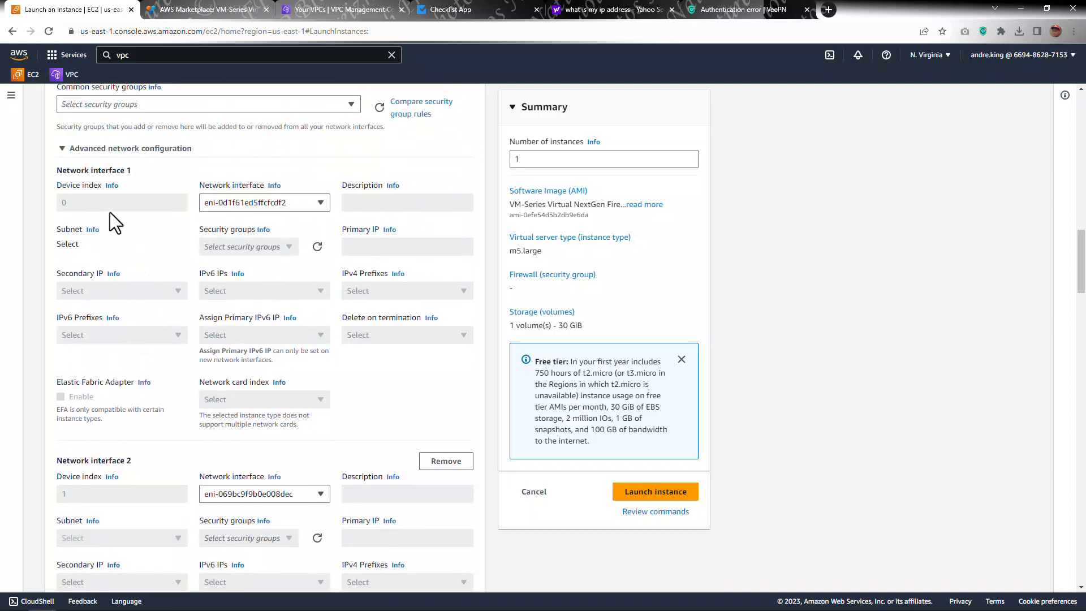
{"action": "scroll", "coordinate": [171, 332], "scroll_direction": "up", "scroll_amount": 5}
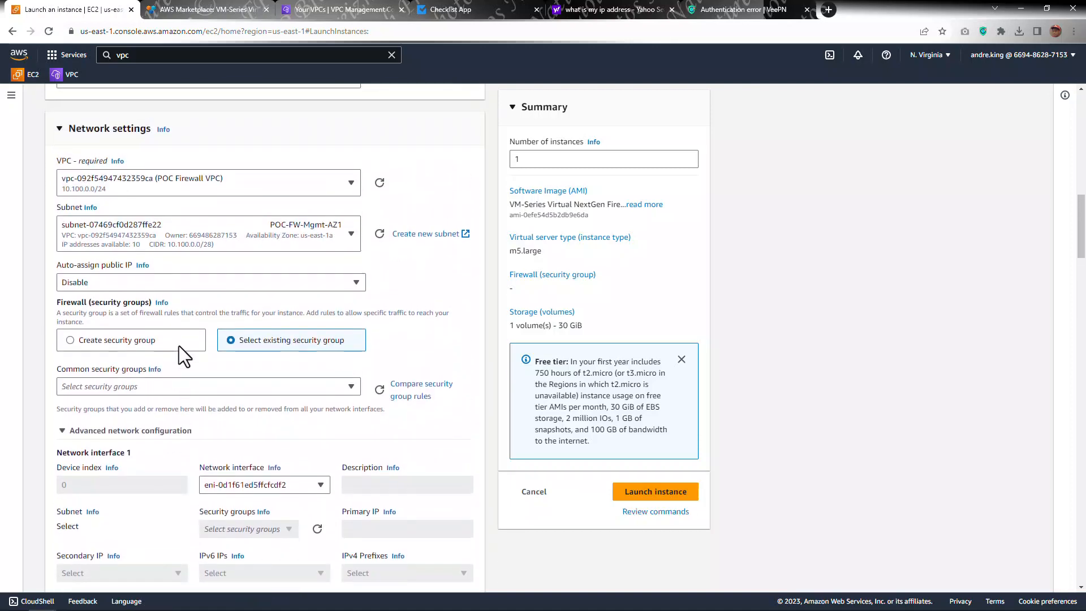
{"action": "scroll", "coordinate": [160, 320], "scroll_direction": "up", "scroll_amount": 2}
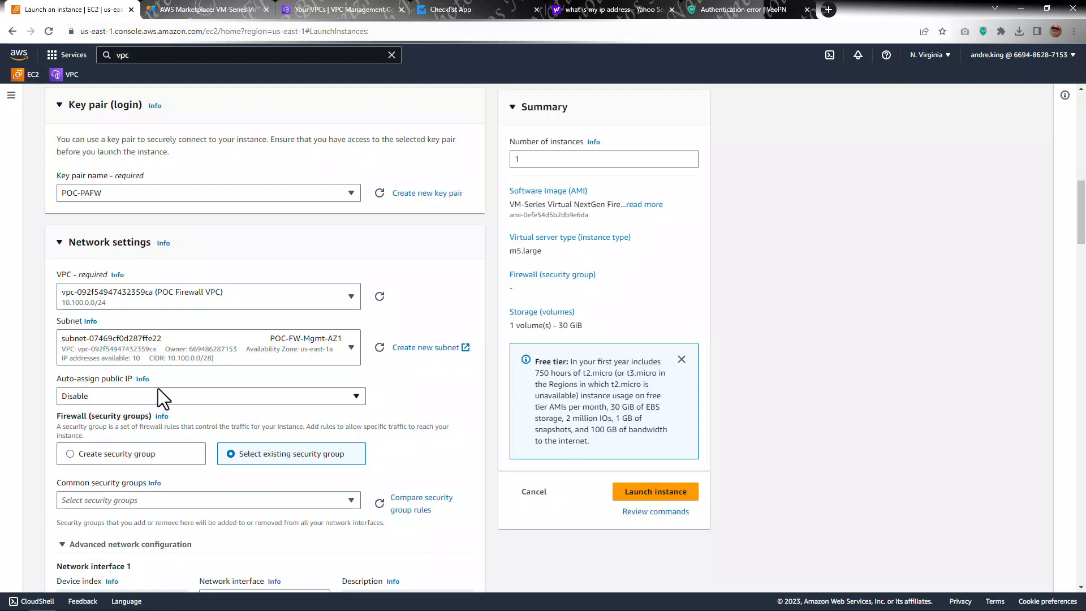
{"action": "scroll", "coordinate": [171, 380], "scroll_direction": "up", "scroll_amount": 4}
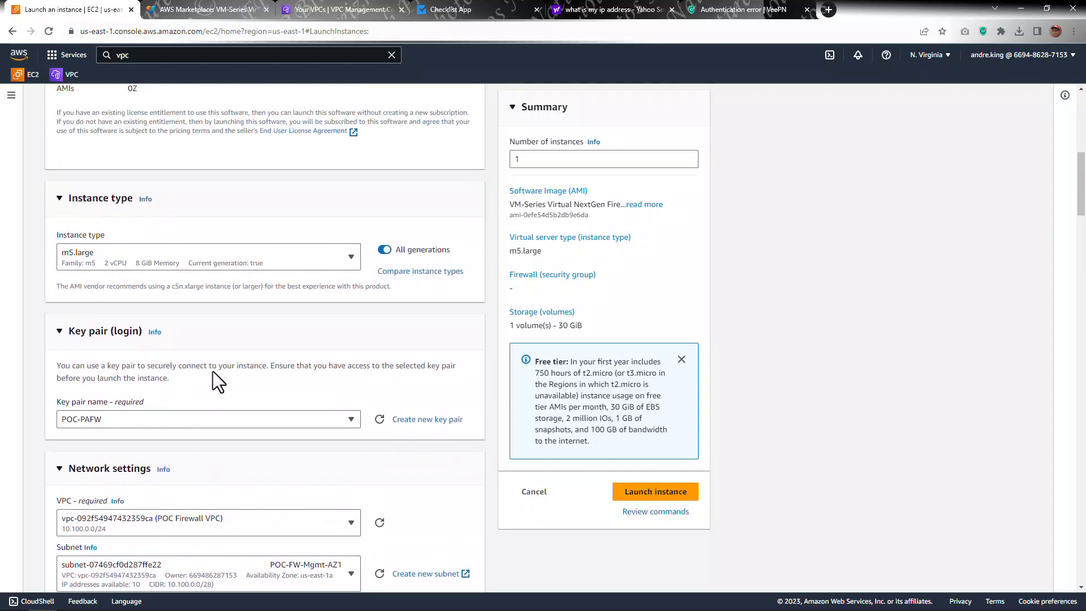
{"action": "scroll", "coordinate": [212, 371], "scroll_direction": "up", "scroll_amount": 1}
{"action": "scroll", "coordinate": [235, 368], "scroll_direction": "up", "scroll_amount": 1}
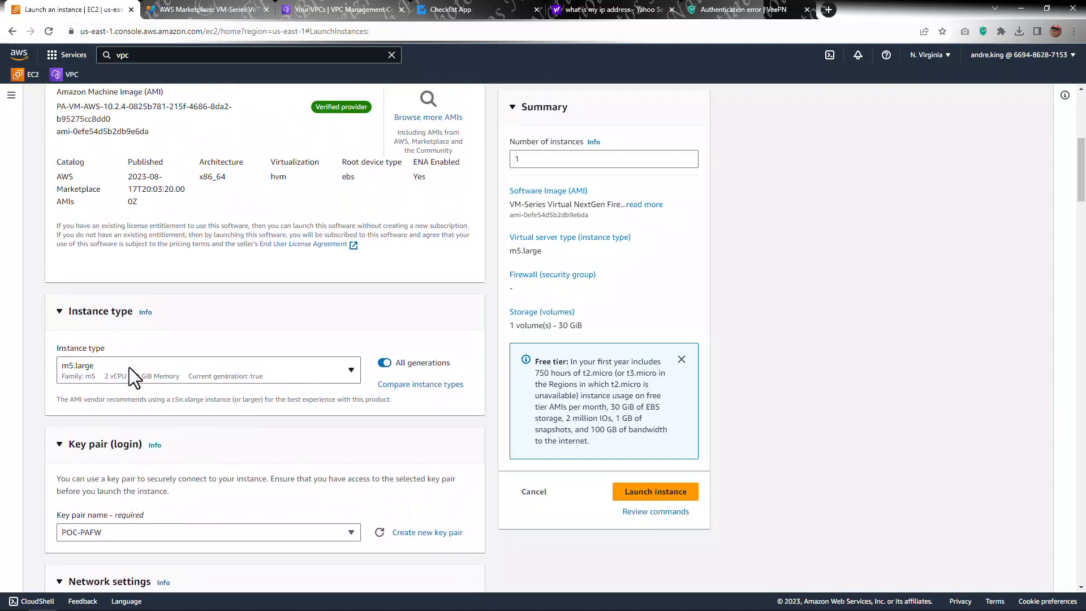
{"action": "scroll", "coordinate": [237, 366], "scroll_direction": "up", "scroll_amount": 6}
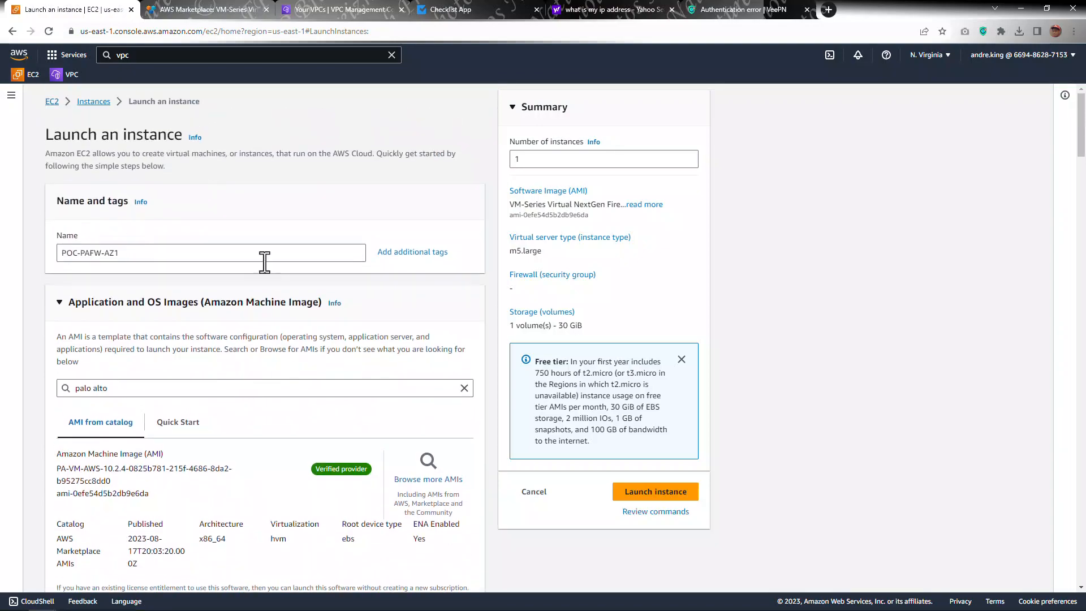
{"action": "scroll", "coordinate": [265, 261], "scroll_direction": "down", "scroll_amount": 20}
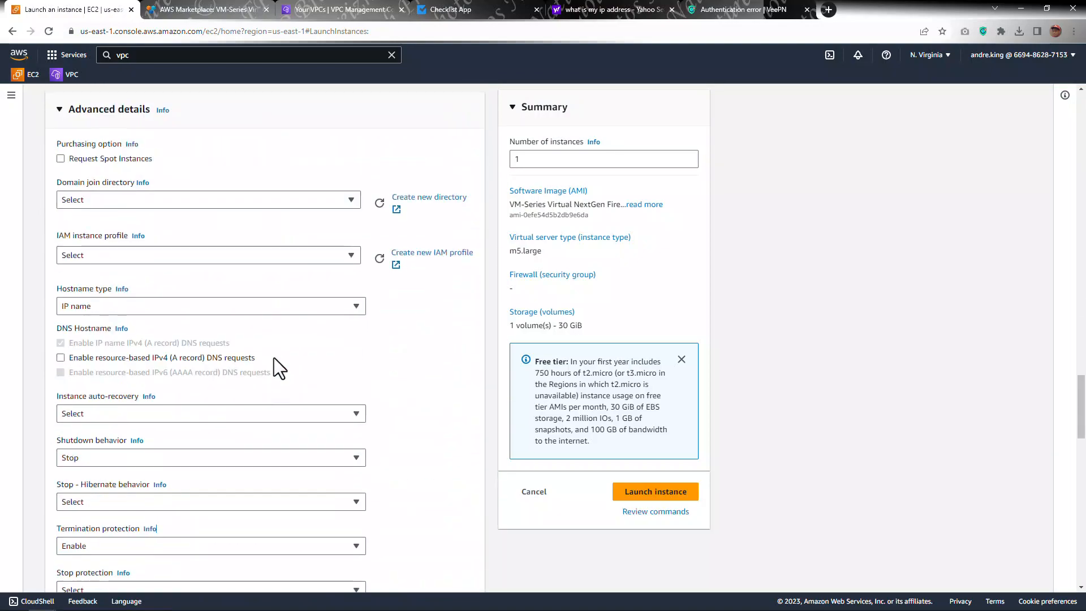
Step: Launch the instance and expand the launch progress details
{"action": "scroll", "coordinate": [274, 357], "scroll_direction": "down", "scroll_amount": 15}
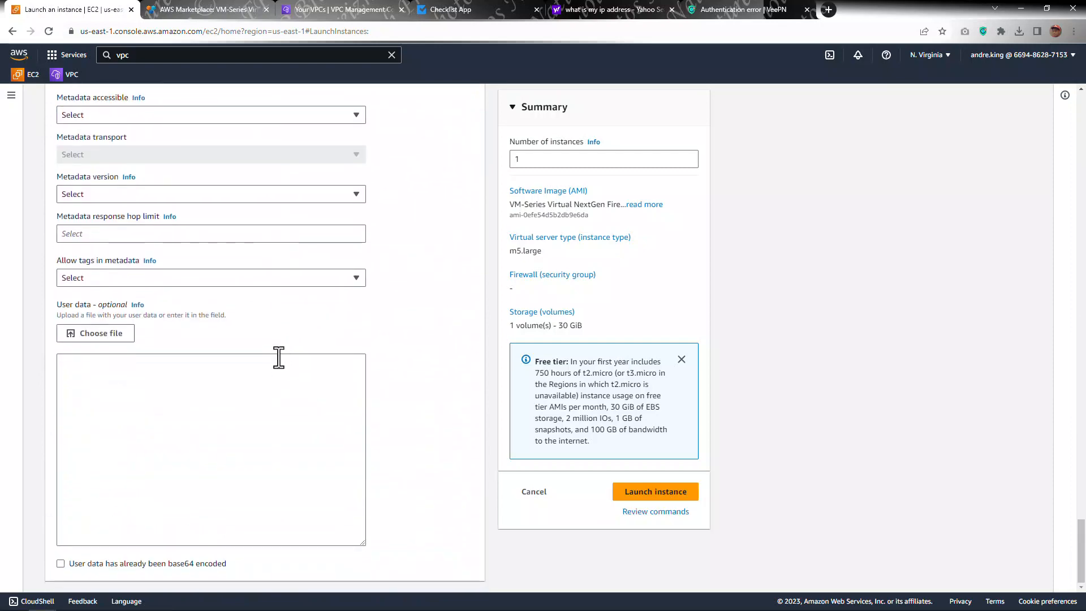
{"action": "left_click", "coordinate": [651, 492]}
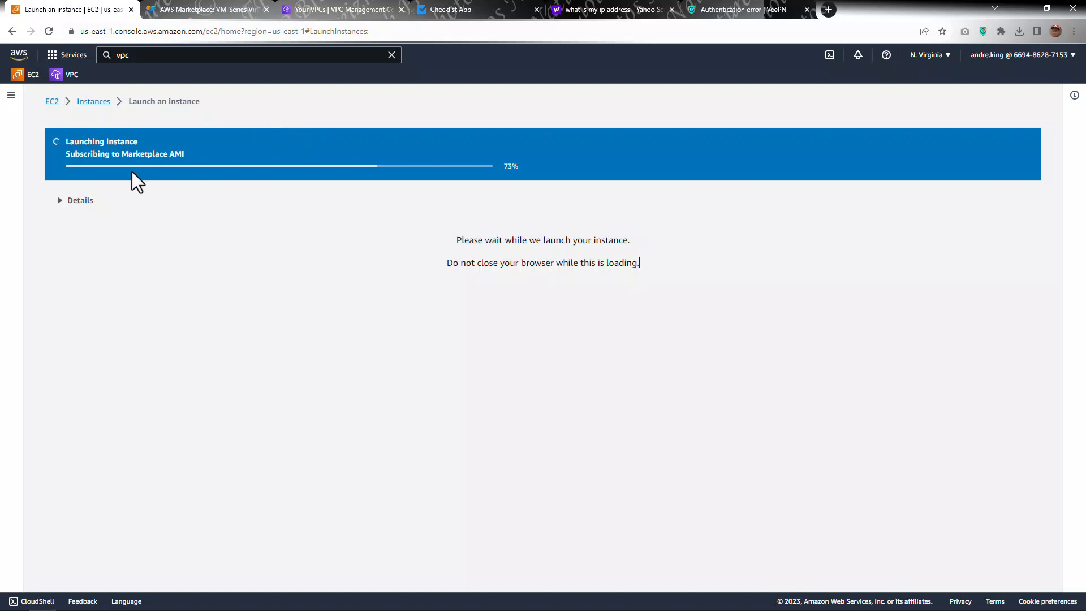
{"action": "left_click", "coordinate": [60, 200]}
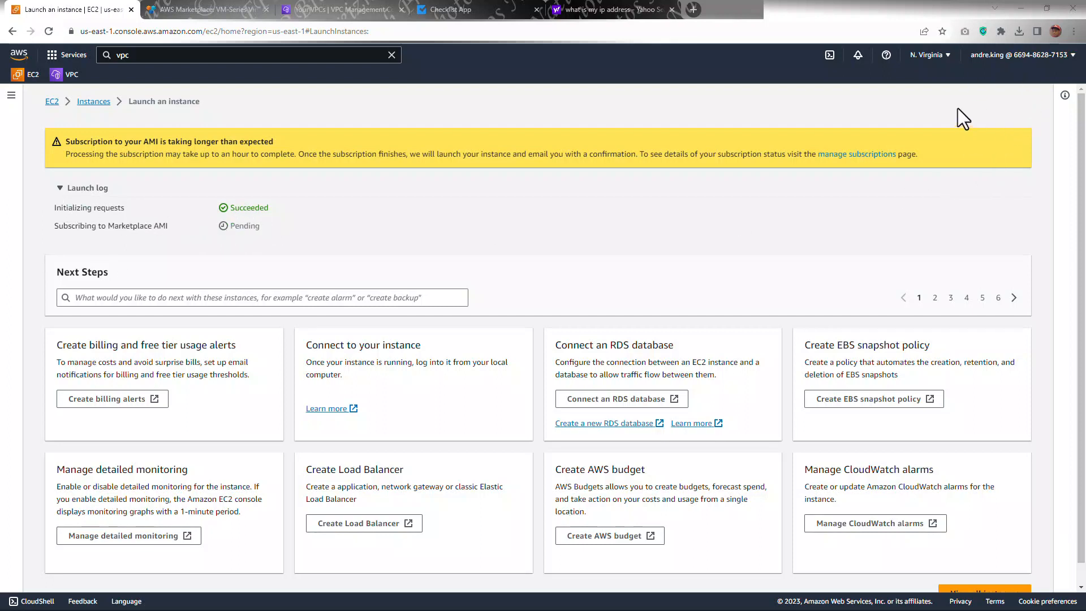
Step: Open the manage subscriptions page in a new tab and examine the VM-Series Virtual NextGen Firewall subscription details
{"action": "right_click", "coordinate": [845, 155]}
{"action": "left_click", "coordinate": [854, 161]}
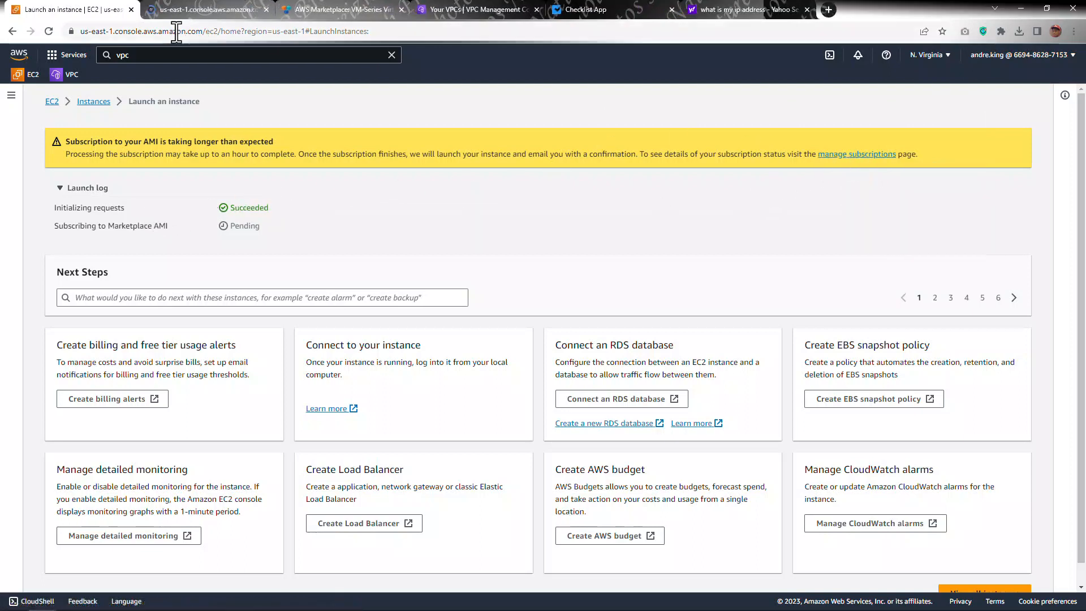
{"action": "left_click", "coordinate": [201, 11]}
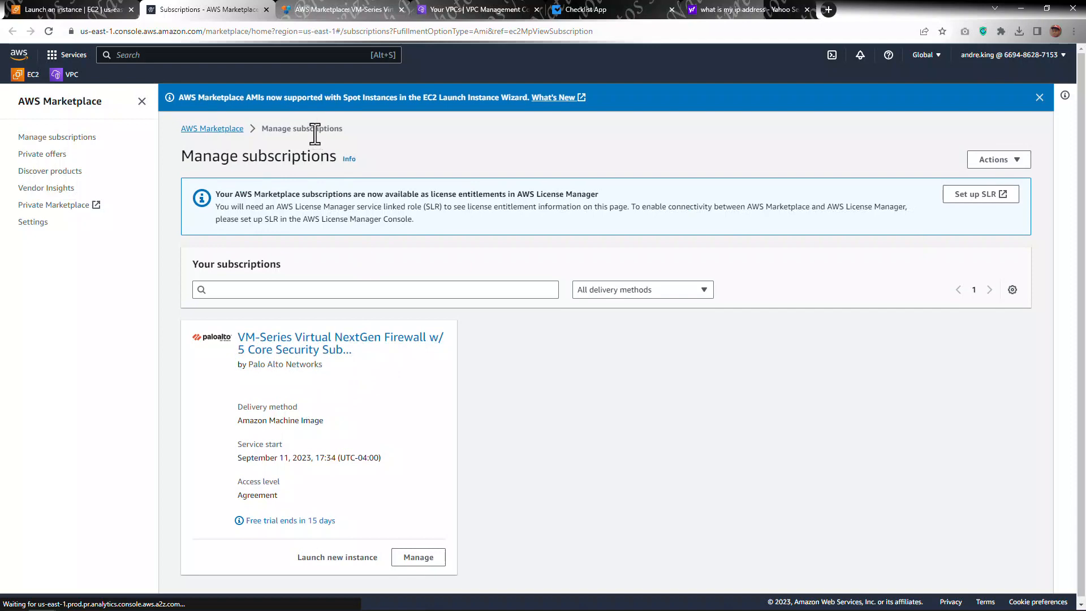
{"action": "left_click", "coordinate": [417, 560]}
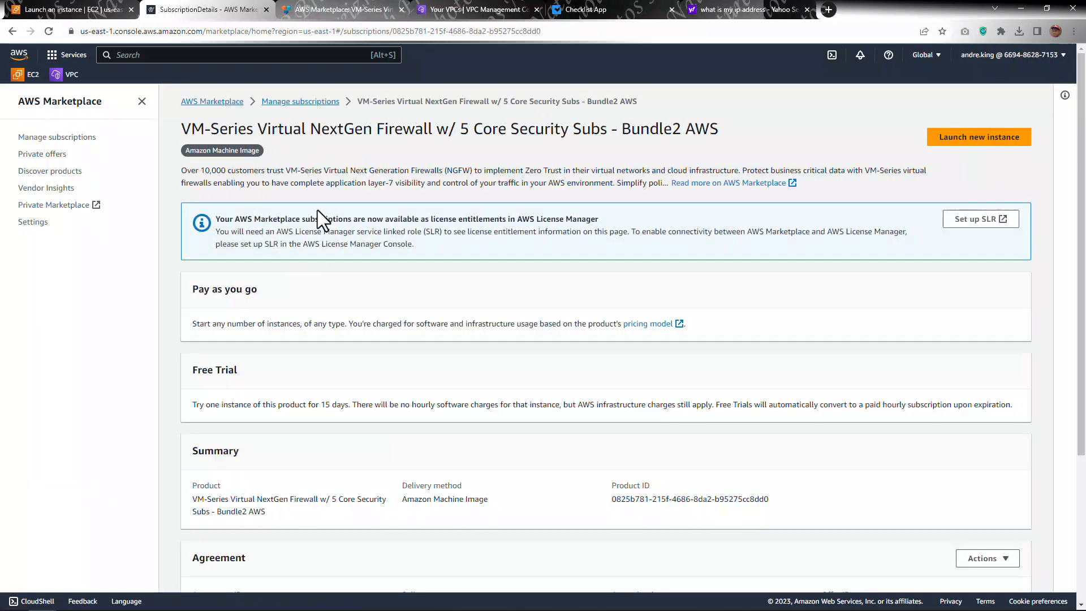
{"action": "scroll", "coordinate": [357, 226], "scroll_direction": "down", "scroll_amount": 4}
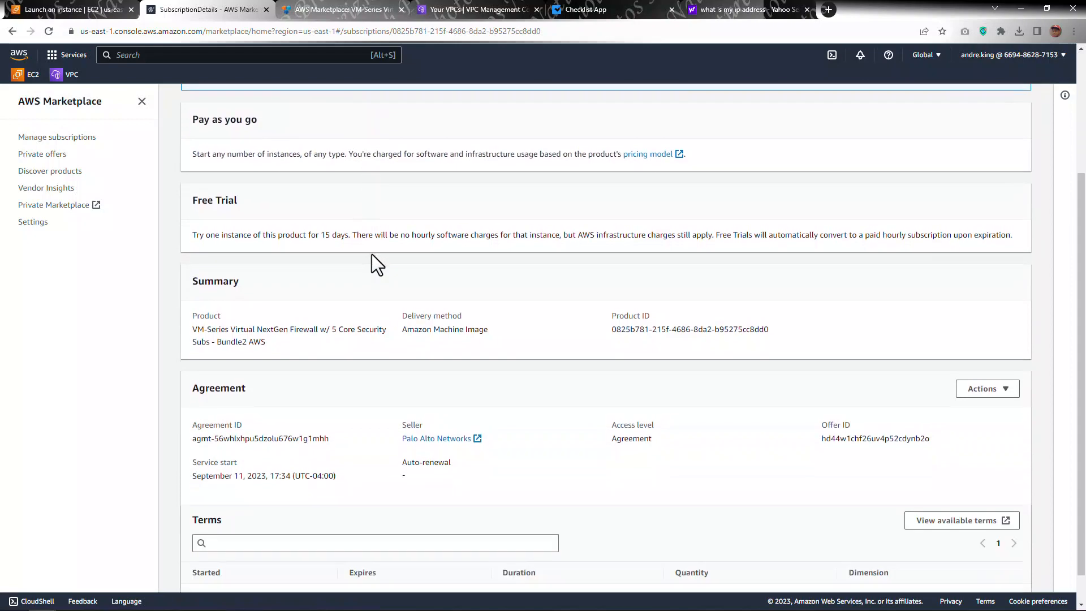
{"action": "scroll", "coordinate": [435, 292], "scroll_direction": "up", "scroll_amount": 4}
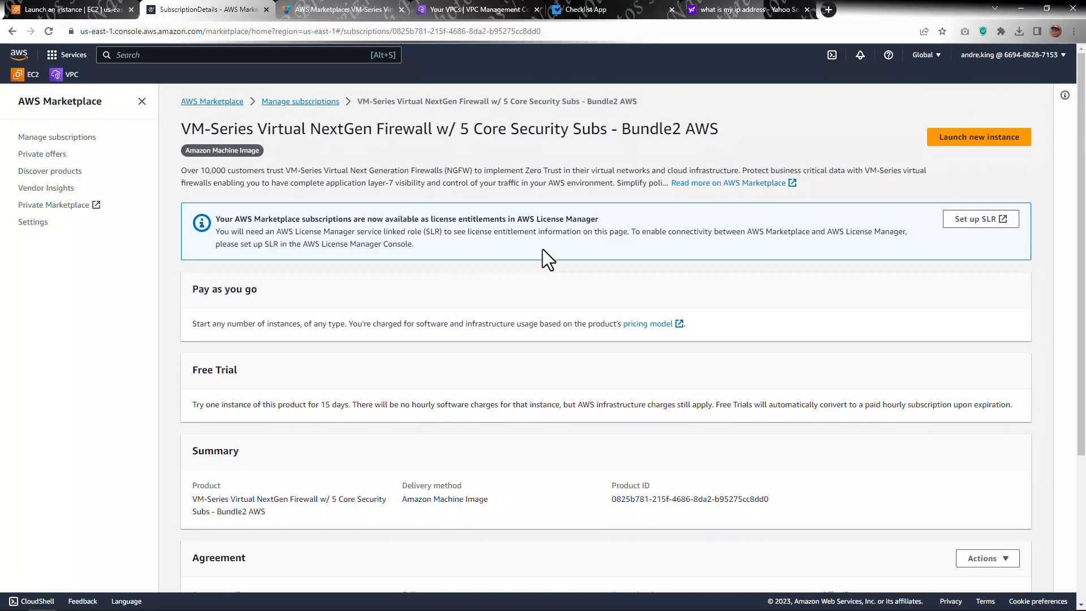
Step: Open the EC2 instances list in a new tab, refresh it, and return to the launch progress
{"action": "left_click", "coordinate": [85, 8]}
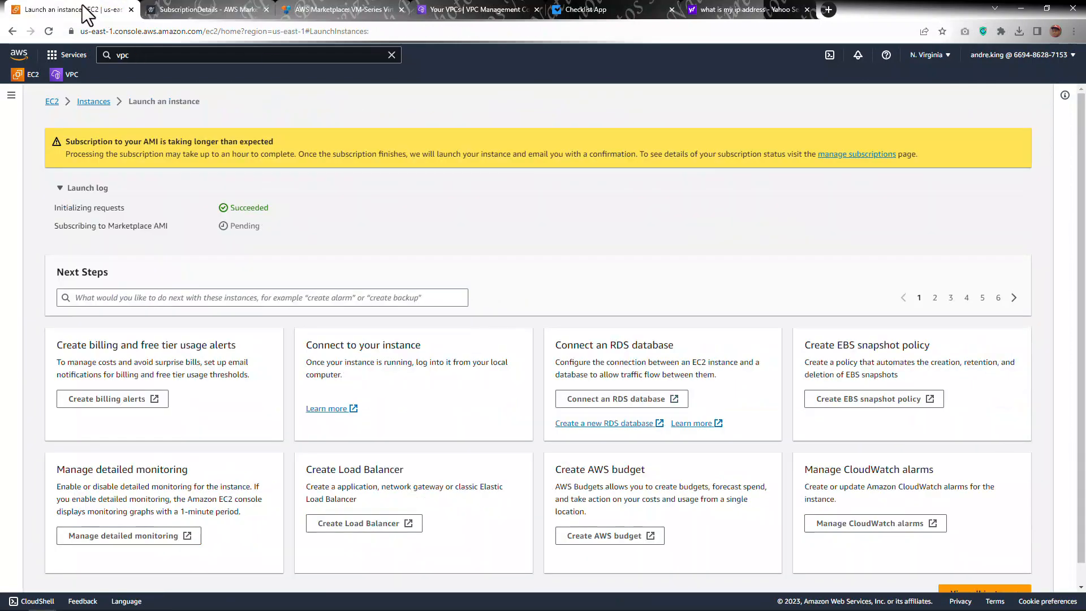
{"action": "right_click", "coordinate": [102, 104]}
{"action": "left_click", "coordinate": [114, 109]}
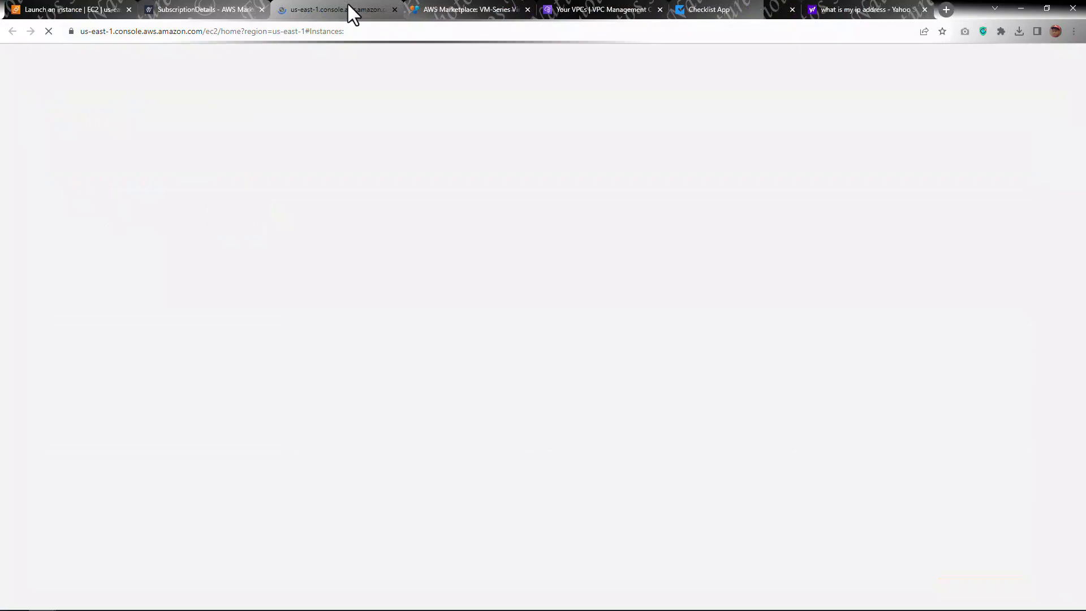
{"action": "left_click_drag", "start_coordinate": [348, 5], "coordinate": [192, 13]}
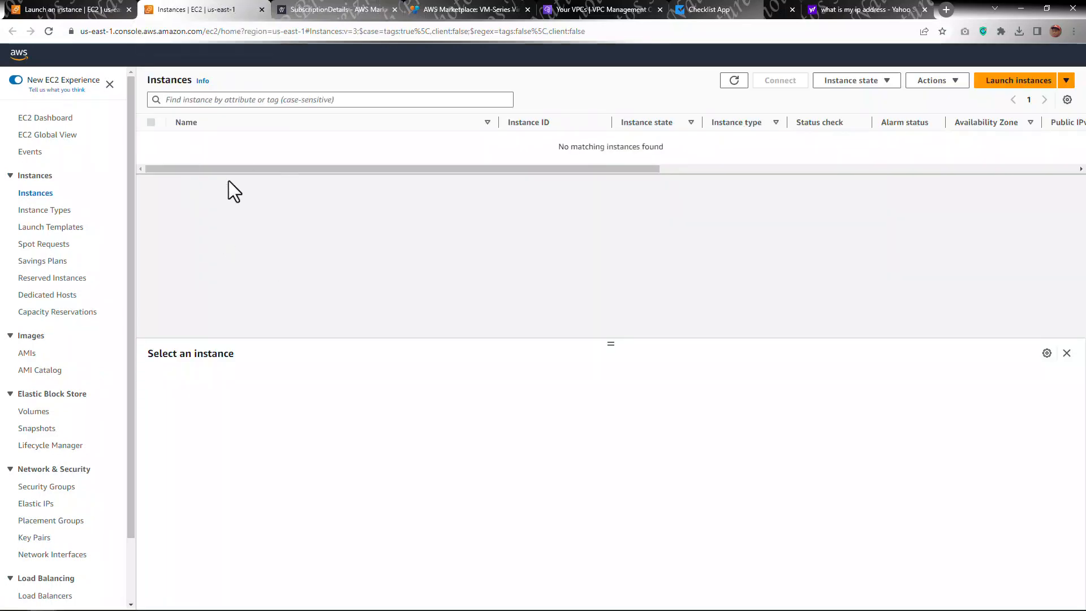
{"action": "left_click", "coordinate": [735, 82]}
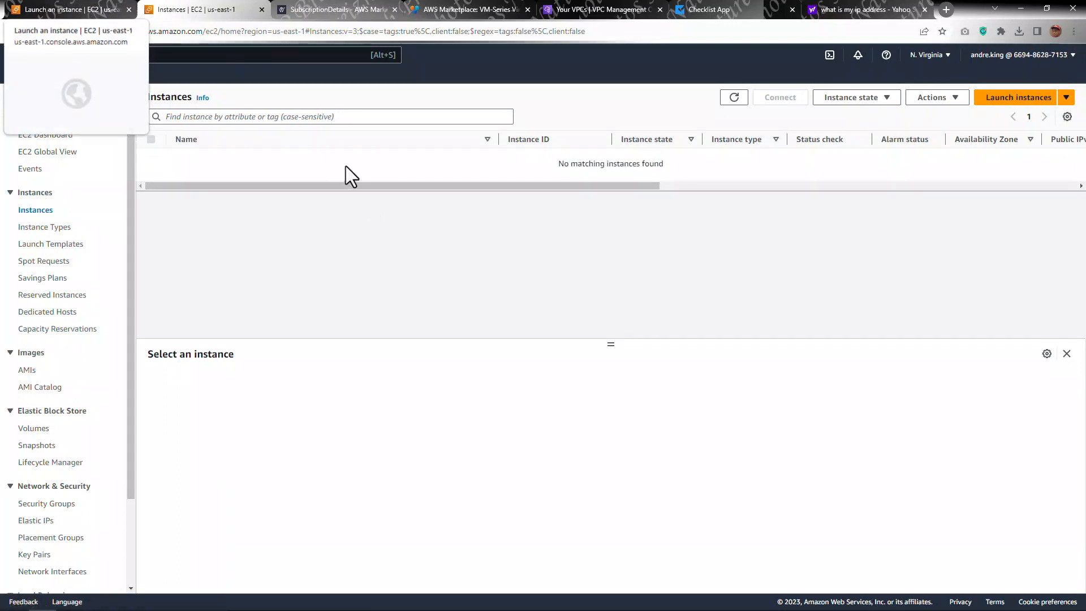
{"action": "left_click", "coordinate": [1008, 99]}
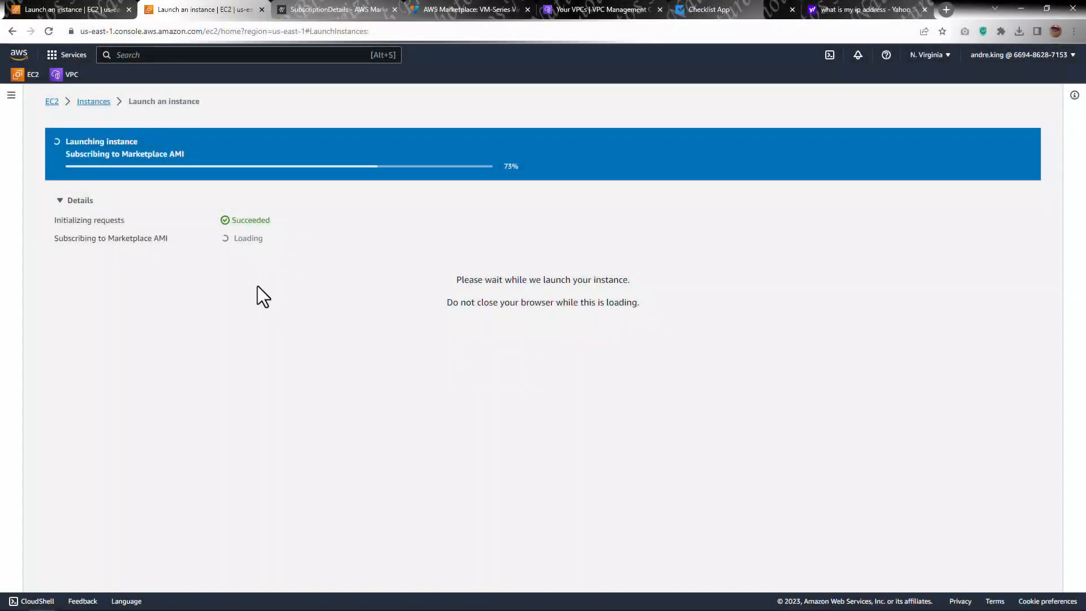
Step: View all instances, select POC-PAFW-AZ1, and inspect its storage block devices
{"action": "scroll", "coordinate": [278, 281], "scroll_direction": "down", "scroll_amount": 1}
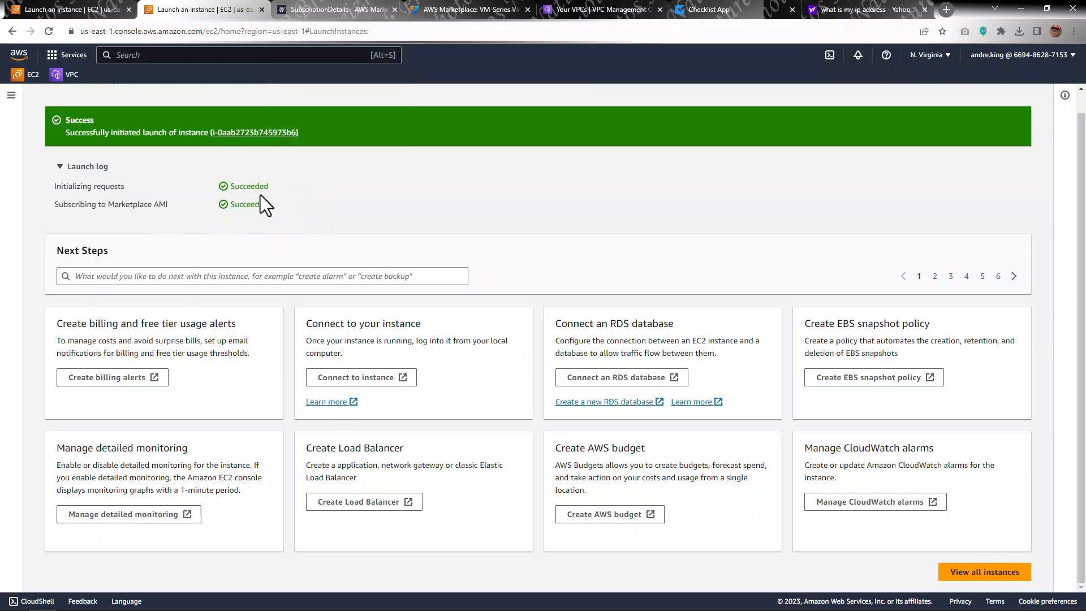
{"action": "left_click", "coordinate": [994, 577]}
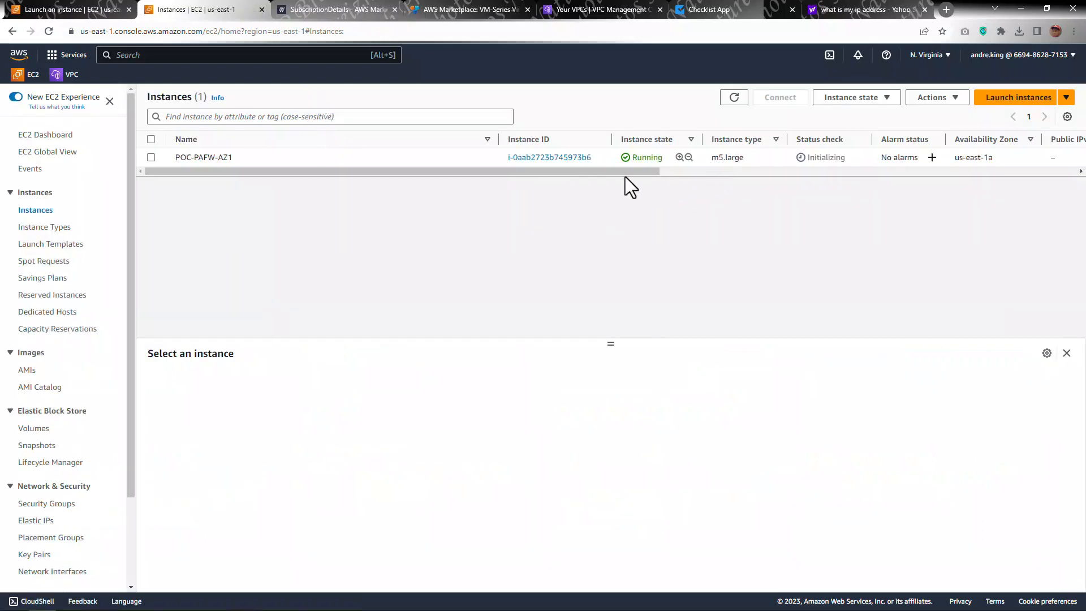
{"action": "left_click", "coordinate": [243, 161]}
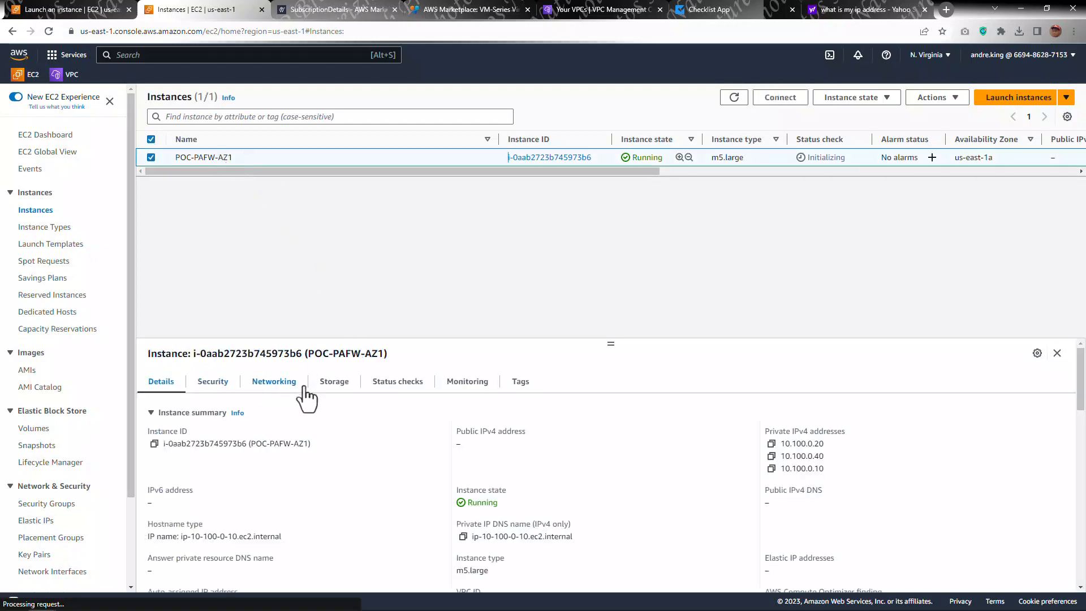
{"action": "left_click", "coordinate": [333, 390]}
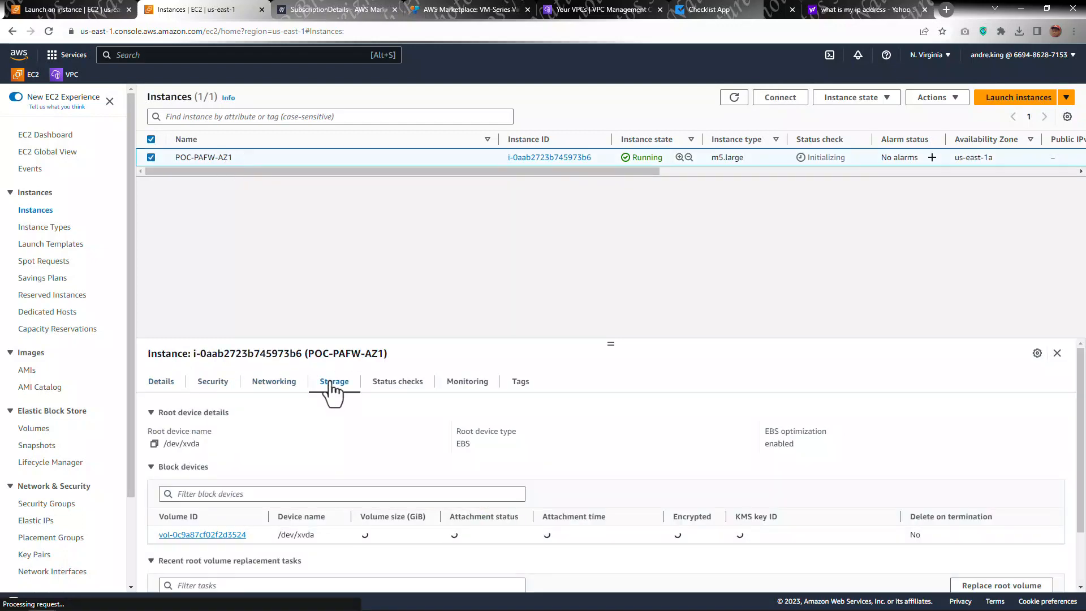
{"action": "scroll", "coordinate": [336, 398], "scroll_direction": "down", "scroll_amount": 1}
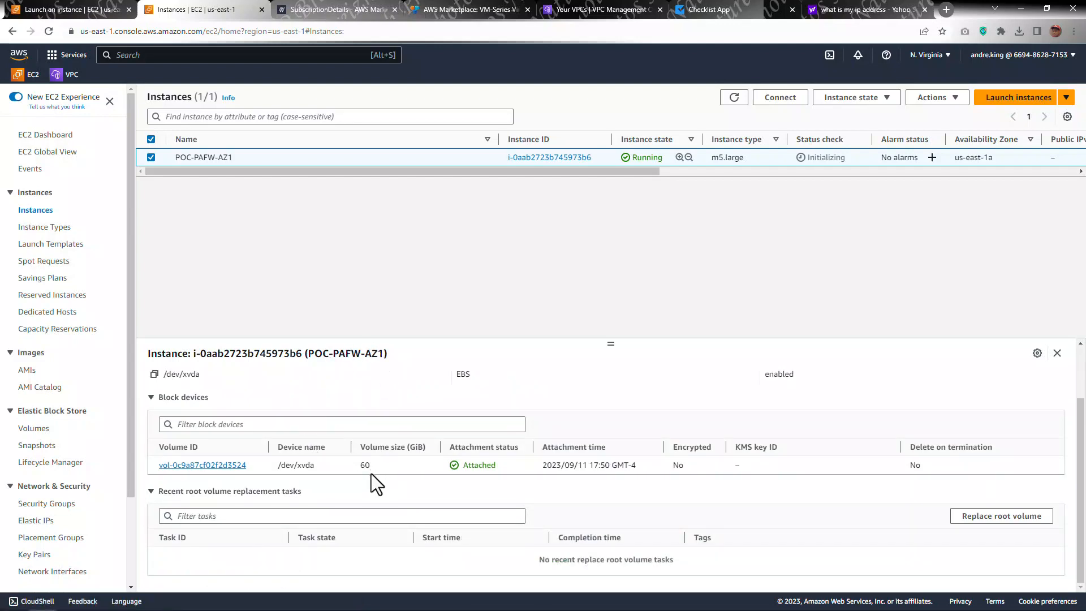
{"action": "scroll", "coordinate": [427, 480], "scroll_direction": "up", "scroll_amount": 2}
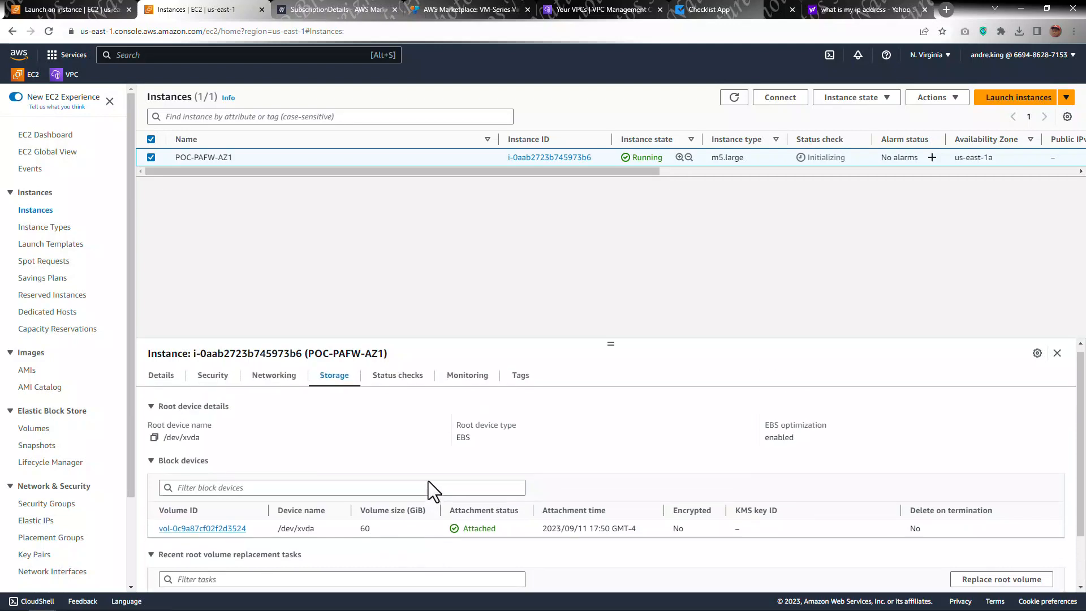
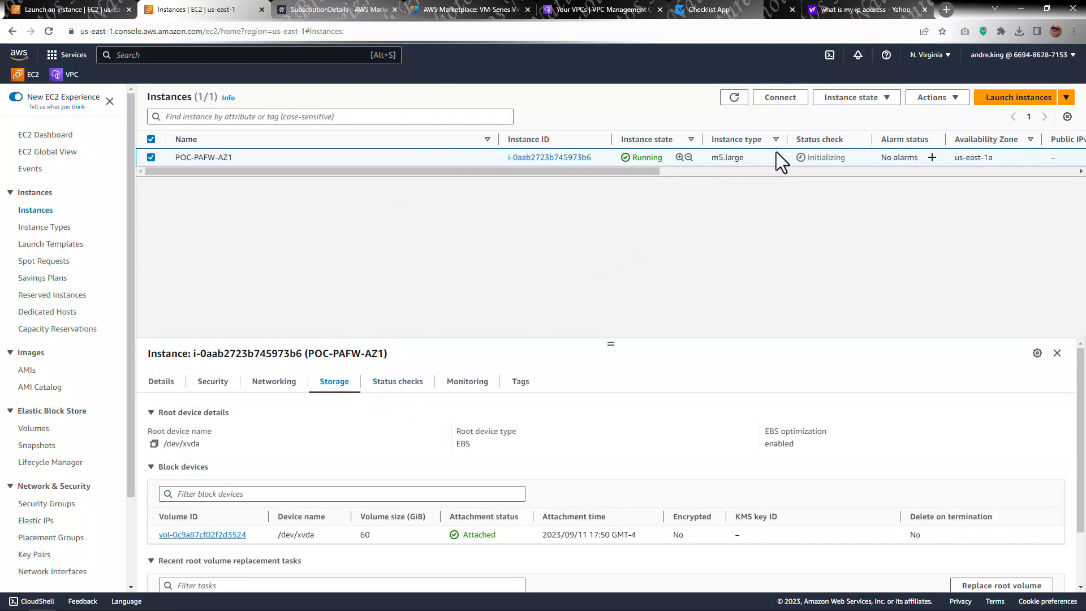
Step: Open the instance's Networking tab and examine its attached network interfaces and their private IPv4 addresses
{"action": "left_click", "coordinate": [281, 390]}
{"action": "left_click_drag", "start_coordinate": [611, 343], "coordinate": [613, 199]}
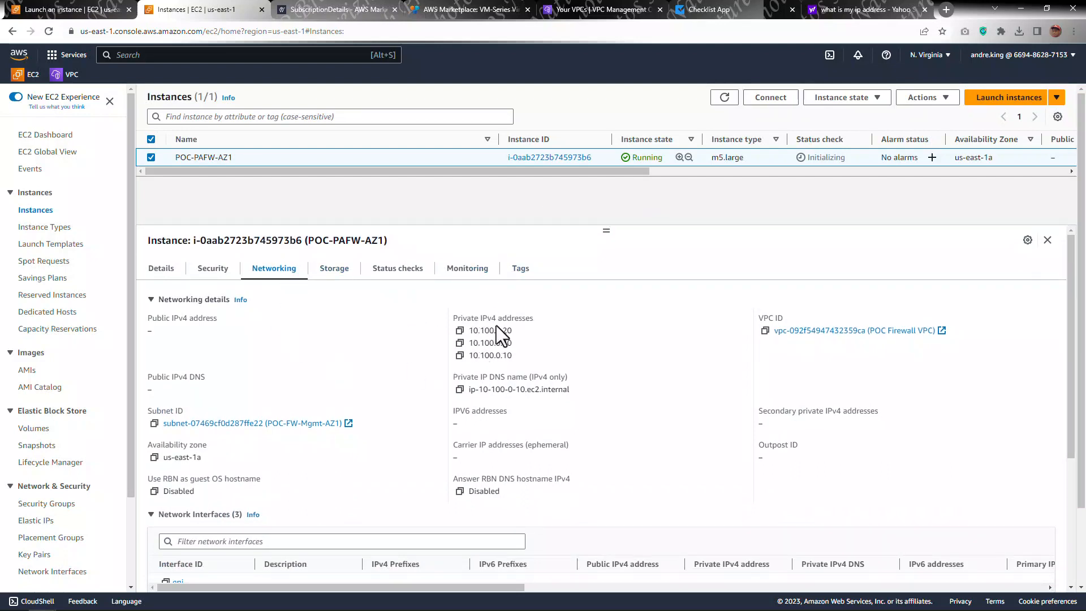
{"action": "scroll", "coordinate": [498, 328], "scroll_direction": "down", "scroll_amount": 4}
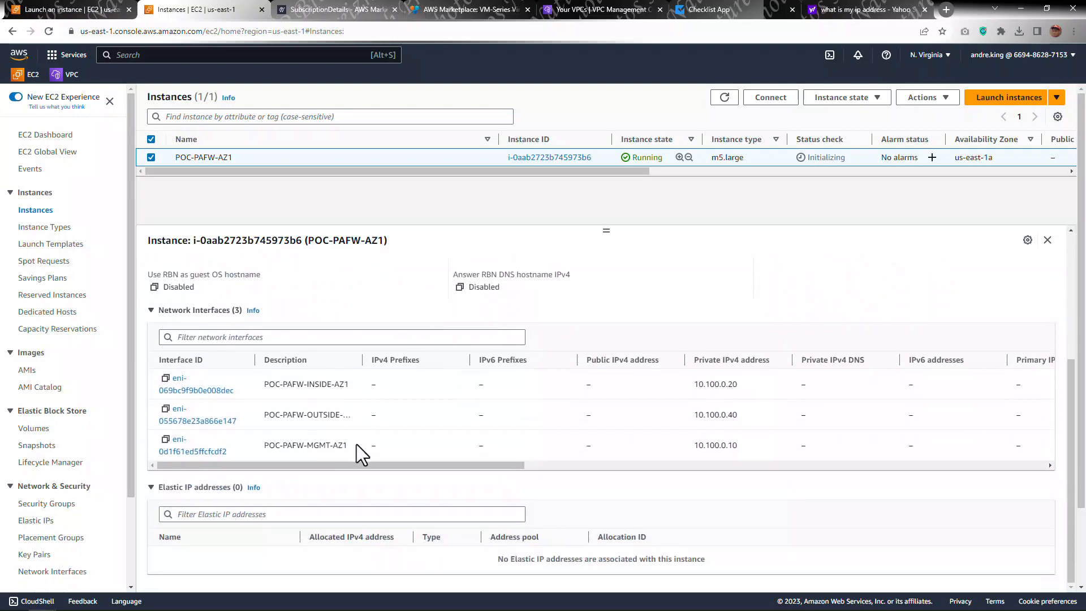
{"action": "left_click_drag", "start_coordinate": [363, 360], "coordinate": [405, 359]}
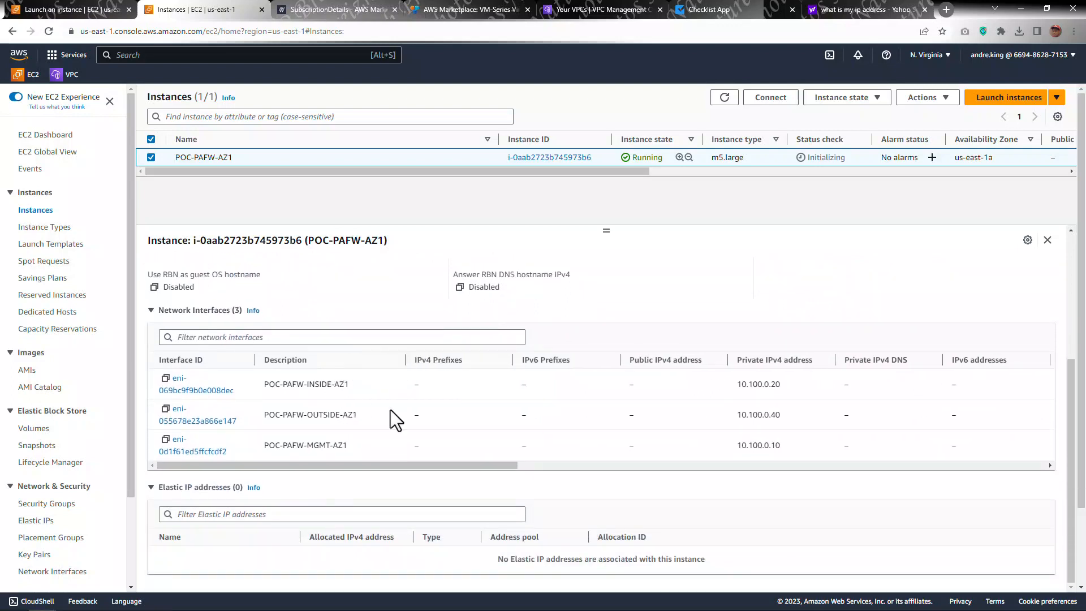
{"action": "mouse_move", "coordinate": [380, 461]}
{"action": "left_mouse_down"}
{"action": "mouse_move", "coordinate": [527, 478]}
{"action": "mouse_move", "coordinate": [864, 480]}
{"action": "mouse_move", "coordinate": [364, 472]}
{"action": "left_mouse_up"}
Step: Open Manage IP addresses for the instance and expand the IPv4 addresses of the eth0, eth2 and eth1 interfaces
{"action": "left_click", "coordinate": [927, 98]}
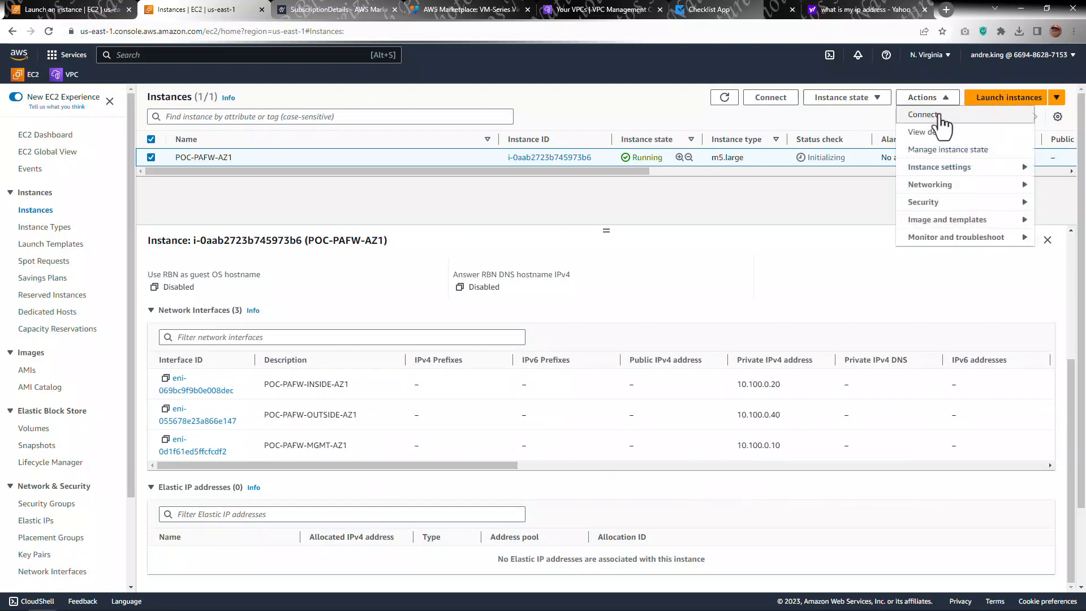
{"action": "mouse_move", "coordinate": [933, 192]}
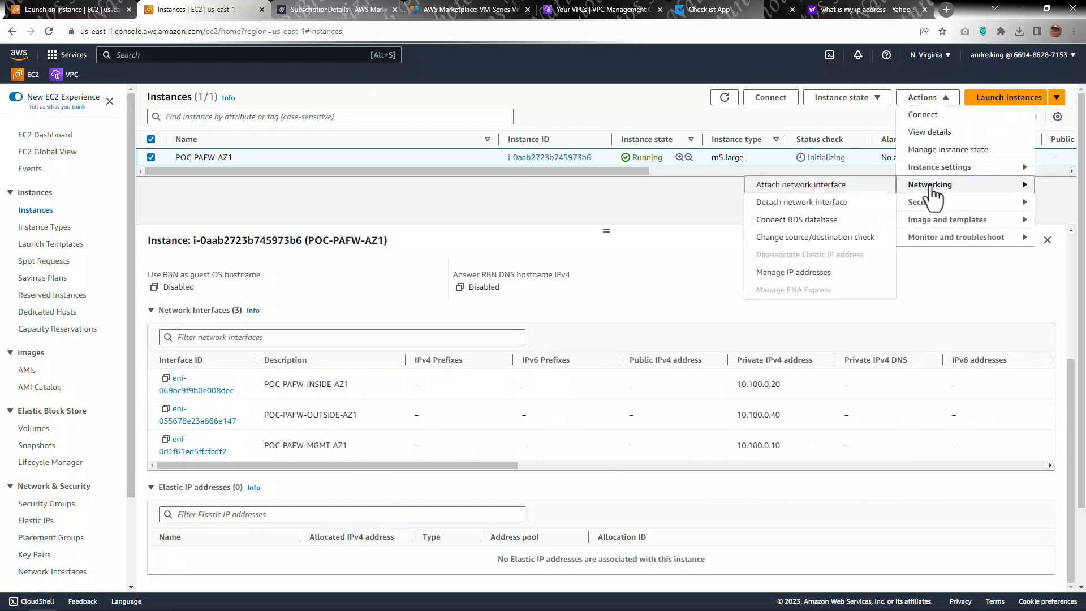
{"action": "left_click", "coordinate": [799, 274]}
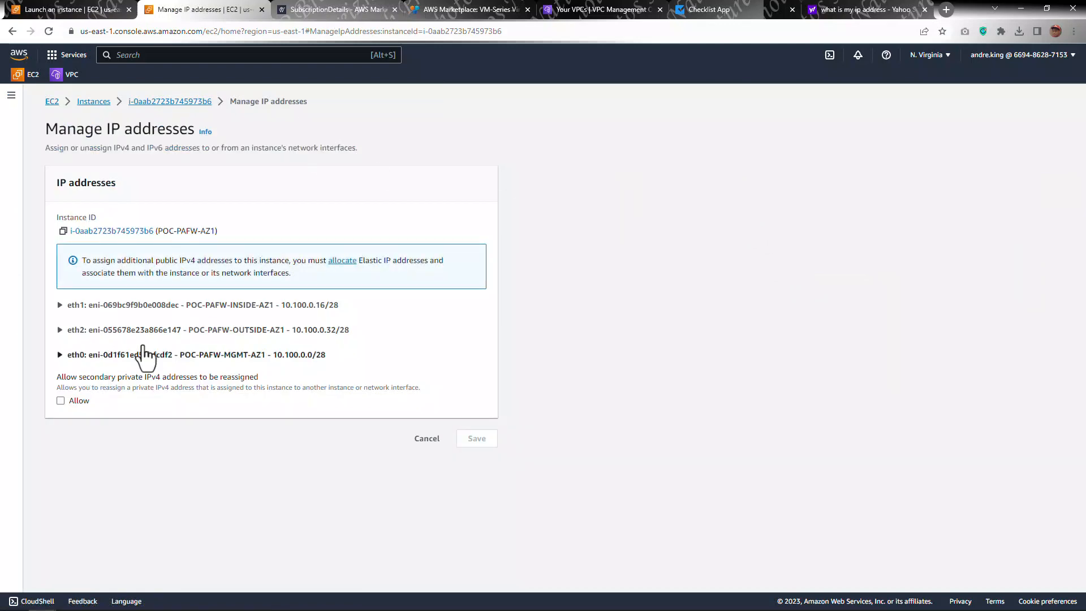
{"action": "left_click", "coordinate": [59, 355]}
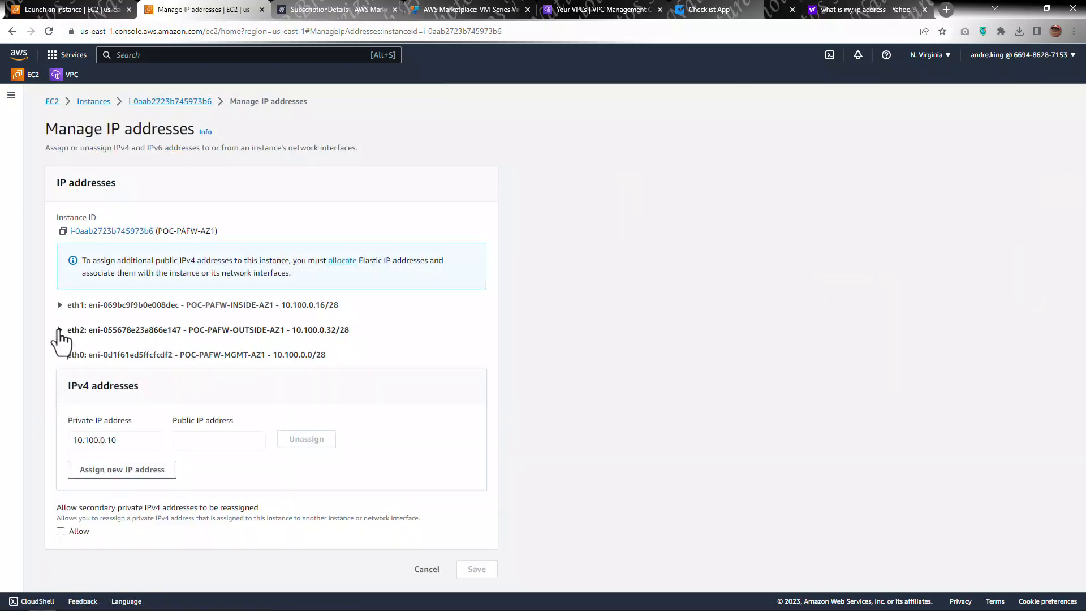
{"action": "left_click", "coordinate": [59, 330]}
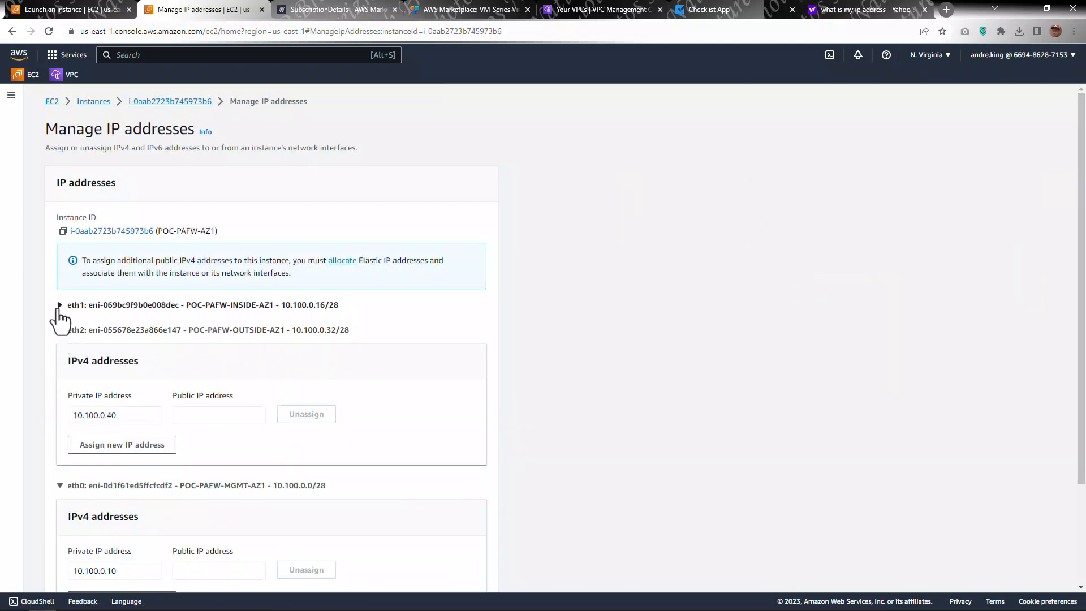
{"action": "left_click", "coordinate": [59, 305]}
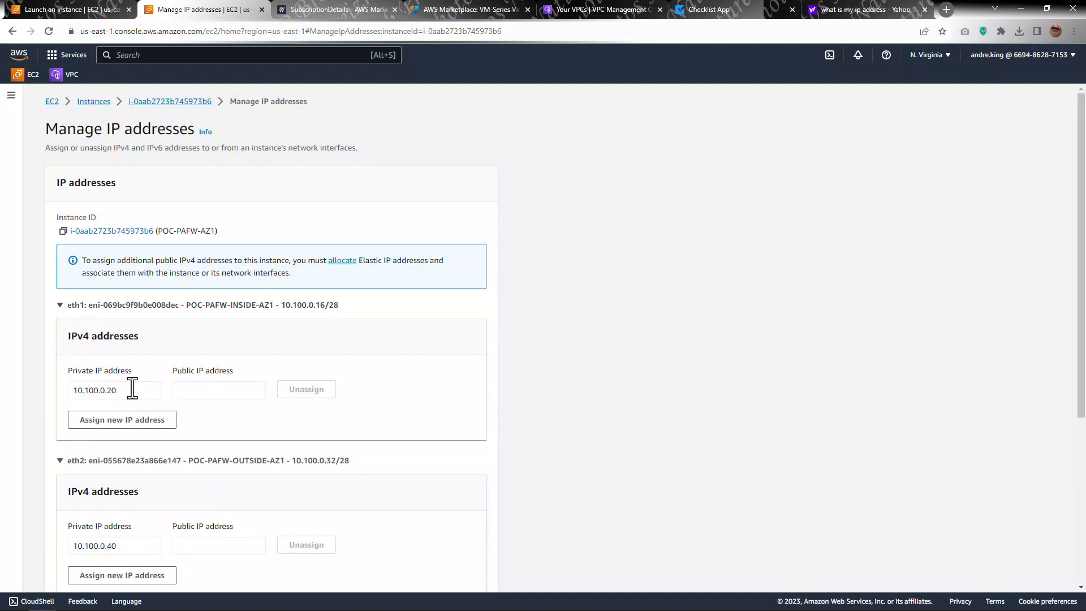
{"action": "scroll", "coordinate": [131, 383], "scroll_direction": "down", "scroll_amount": 2}
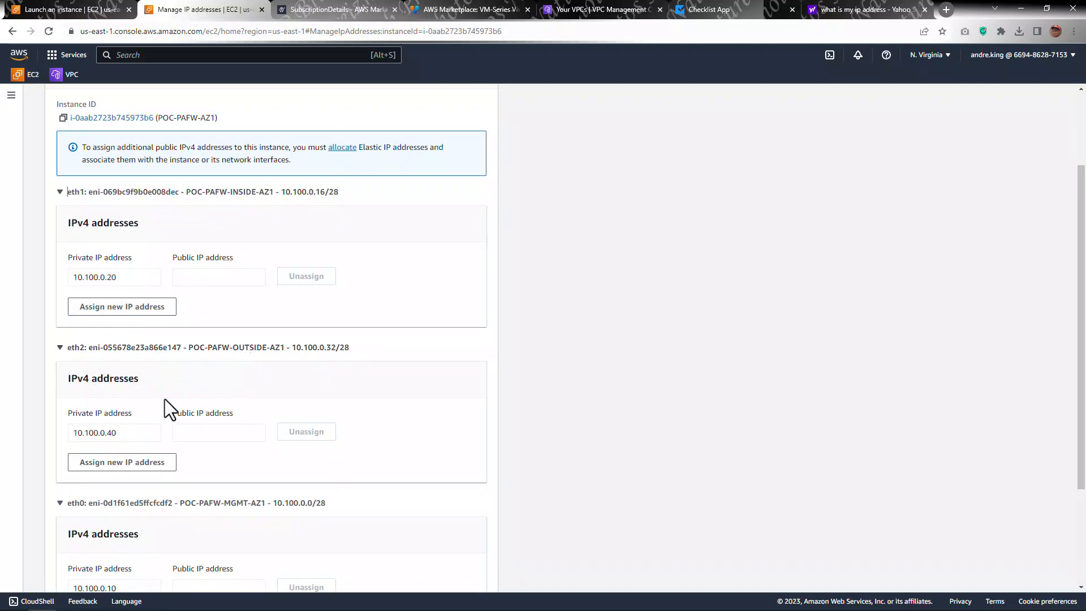
{"action": "scroll", "coordinate": [168, 419], "scroll_direction": "down", "scroll_amount": 3}
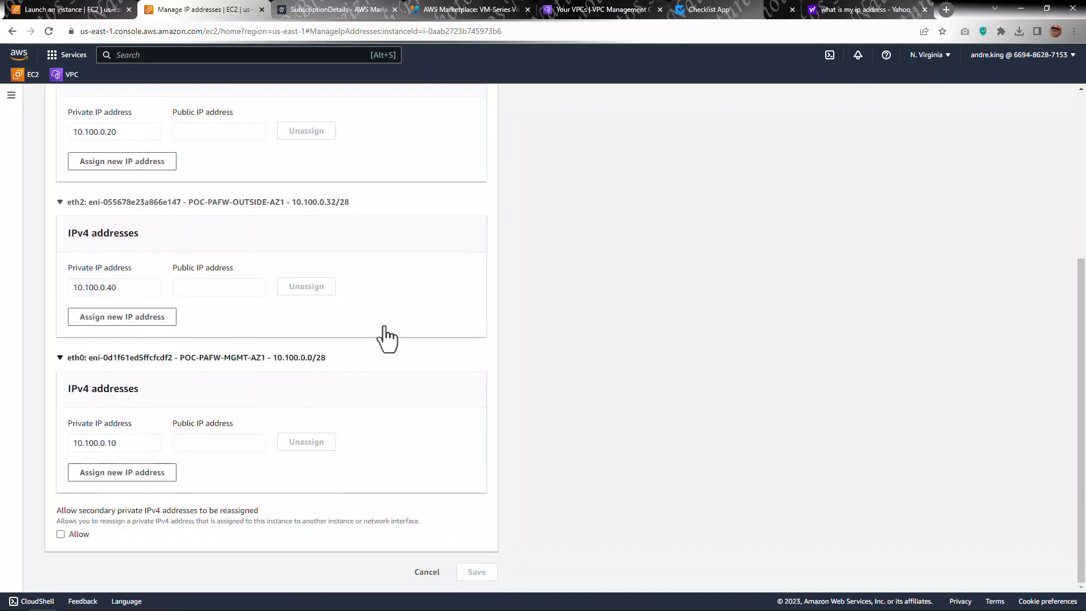
{"action": "scroll", "coordinate": [246, 315], "scroll_direction": "up", "scroll_amount": 4}
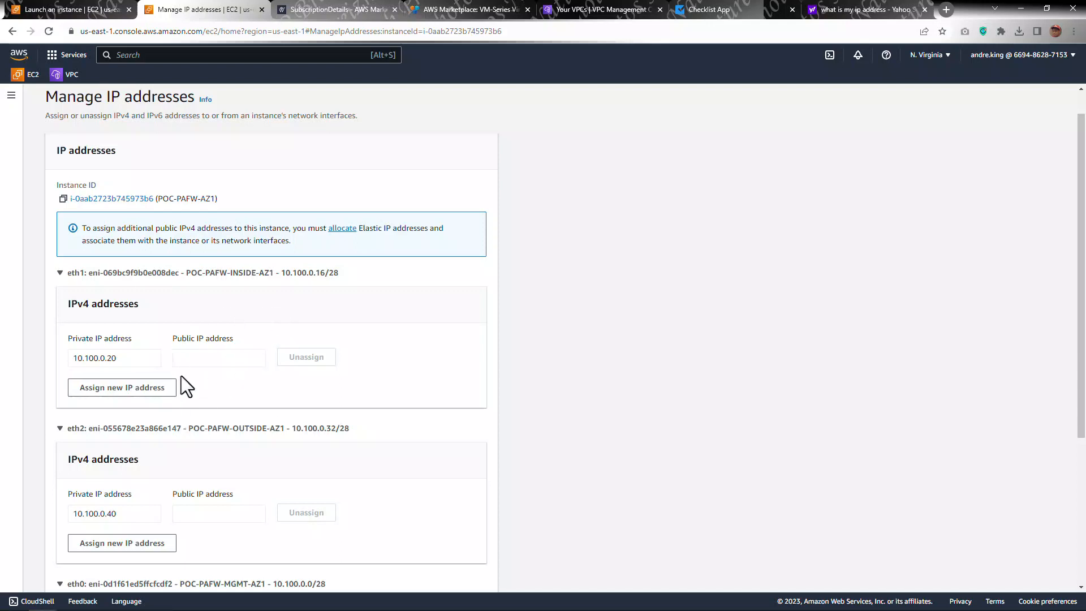
{"action": "scroll", "coordinate": [225, 358], "scroll_direction": "down", "scroll_amount": 1}
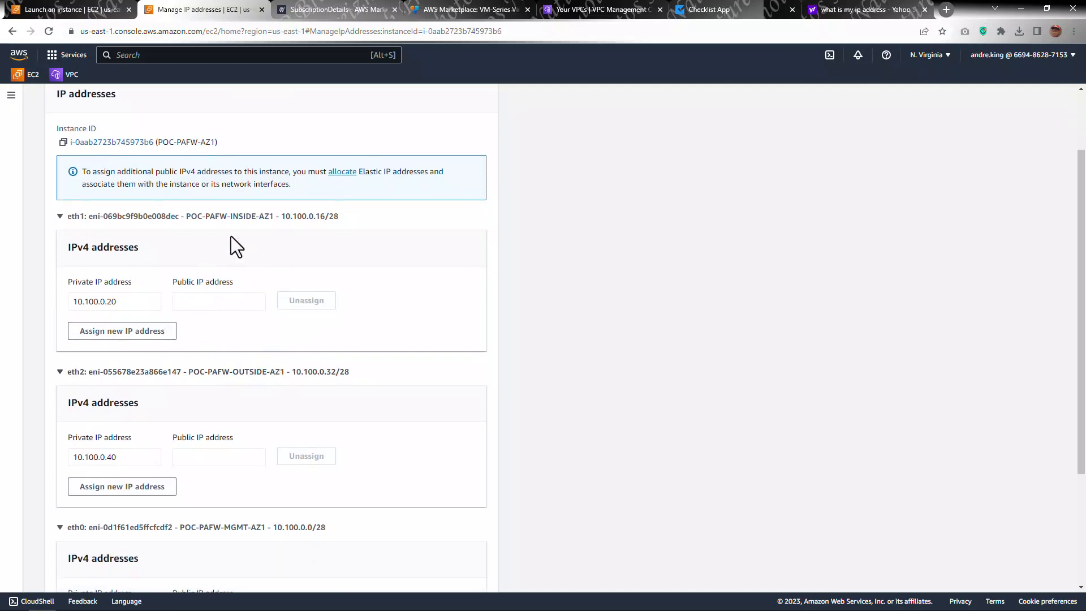
{"action": "left_click", "coordinate": [124, 332]}
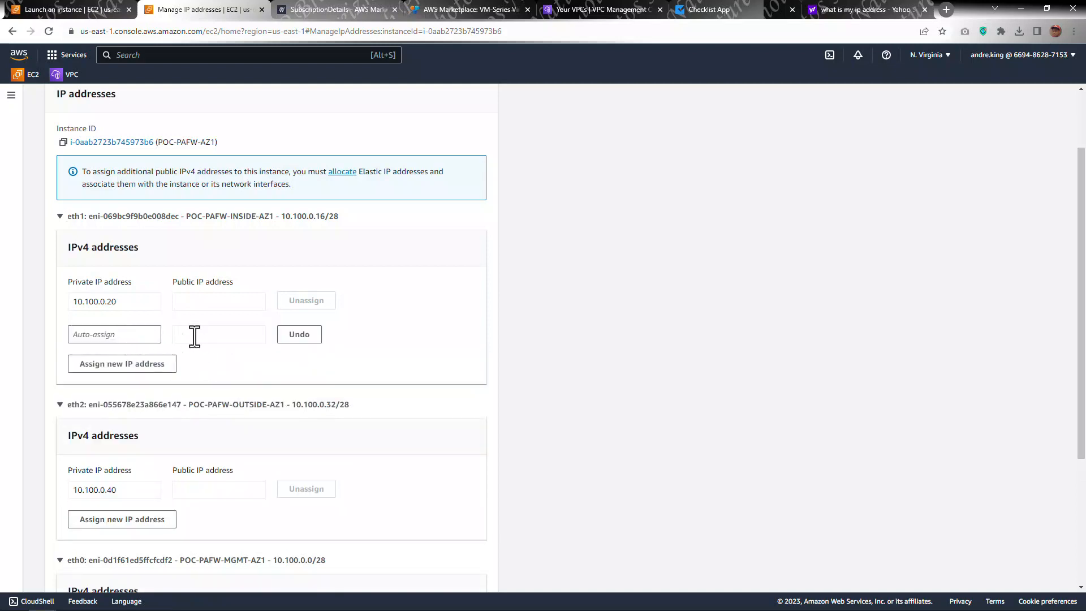
{"action": "scroll", "coordinate": [194, 337], "scroll_direction": "down", "scroll_amount": 1}
{"action": "scroll", "coordinate": [333, 342], "scroll_direction": "down", "scroll_amount": 3}
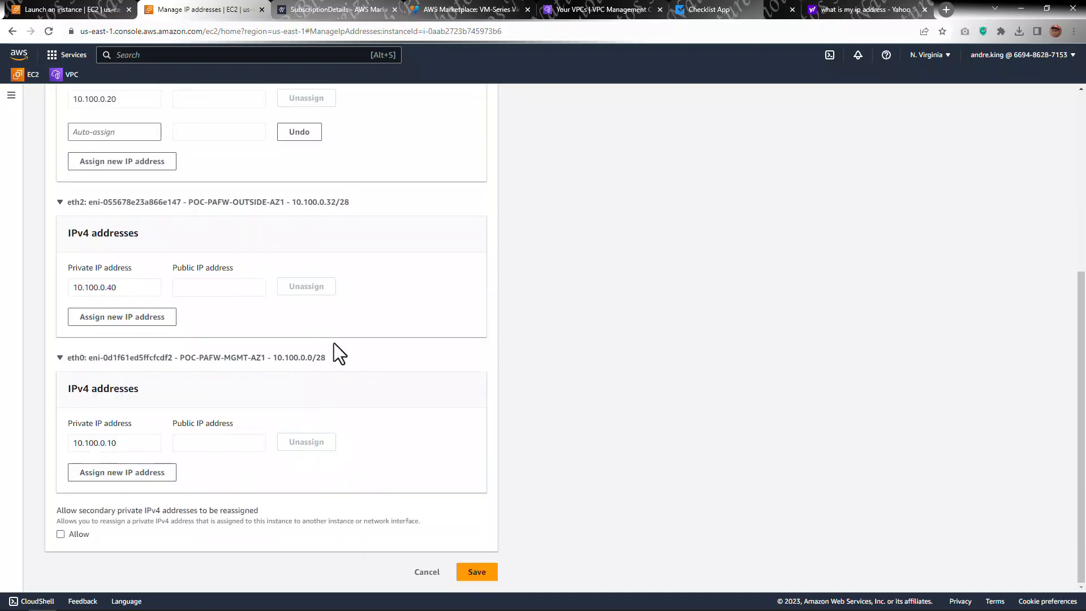
{"action": "left_click", "coordinate": [421, 571]}
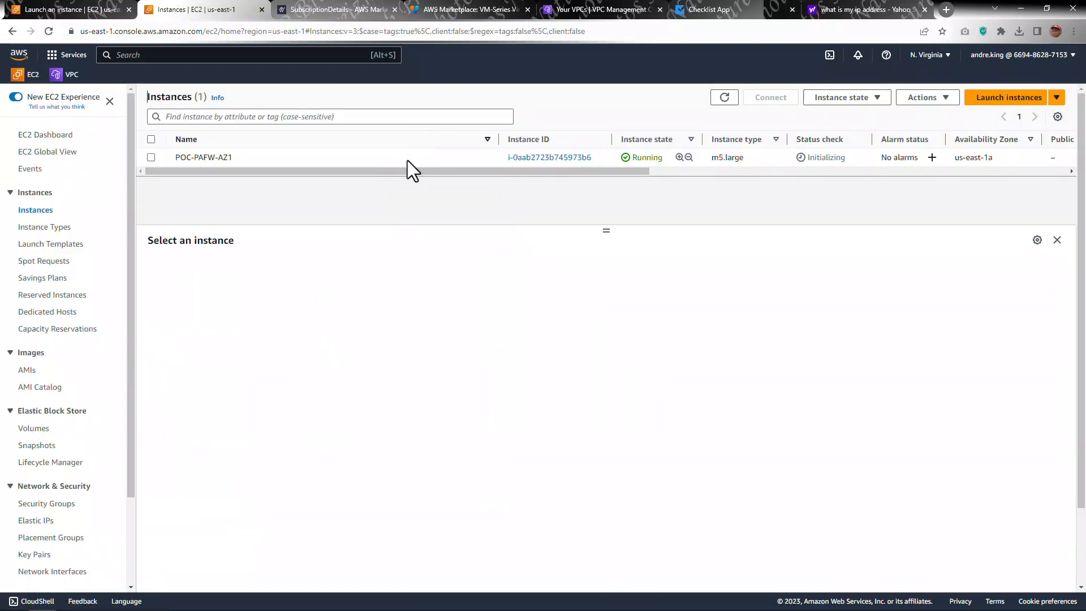
Step: Select POC-PAFW-AZ1 in the instances list and review its instance details, including AMI and key pair
{"action": "left_click_drag", "start_coordinate": [493, 139], "coordinate": [376, 142]}
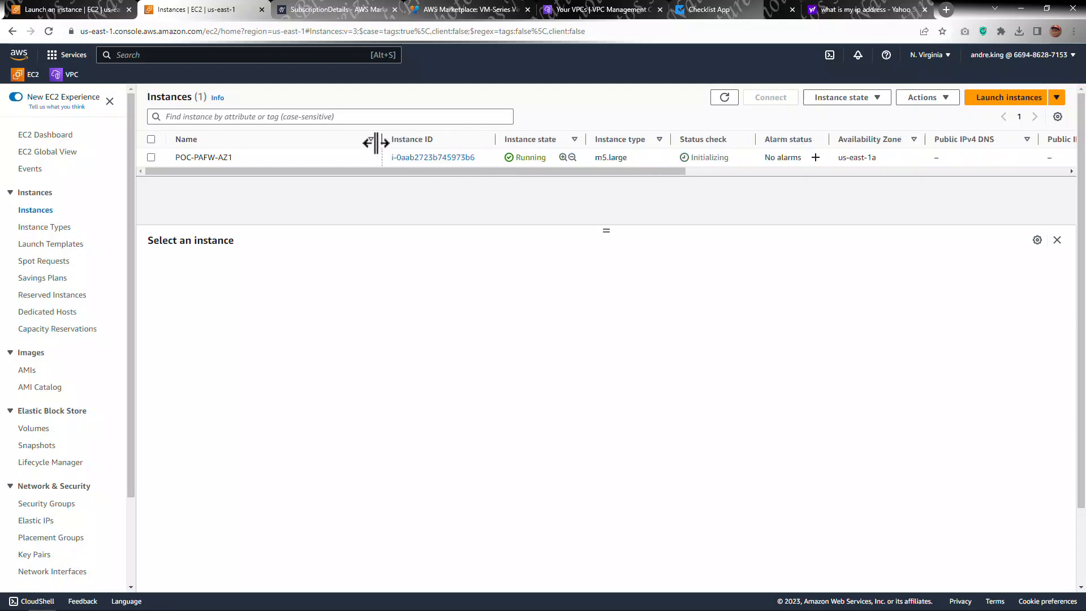
{"action": "scroll", "coordinate": [333, 394], "scroll_direction": "down", "scroll_amount": 2}
{"action": "scroll", "coordinate": [419, 251], "scroll_direction": "up", "scroll_amount": 2}
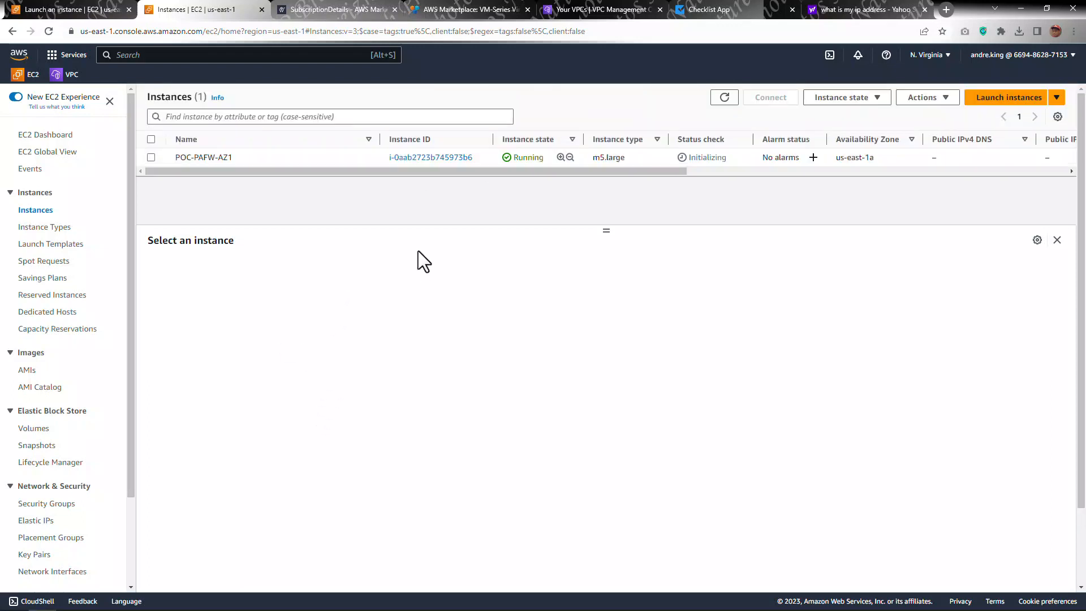
{"action": "left_click", "coordinate": [308, 156]}
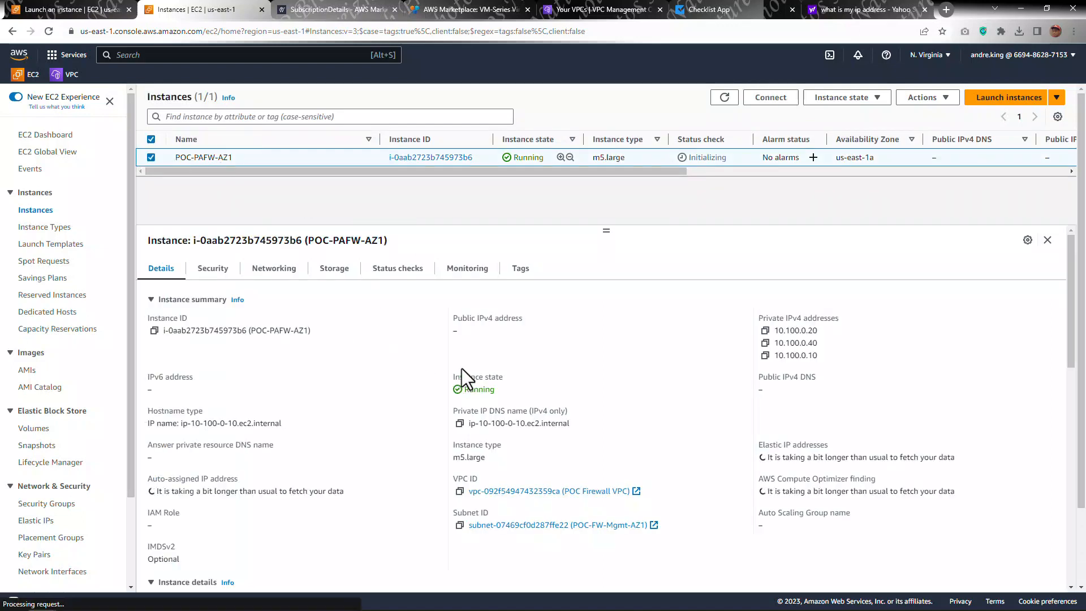
{"action": "scroll", "coordinate": [459, 425], "scroll_direction": "down", "scroll_amount": 5}
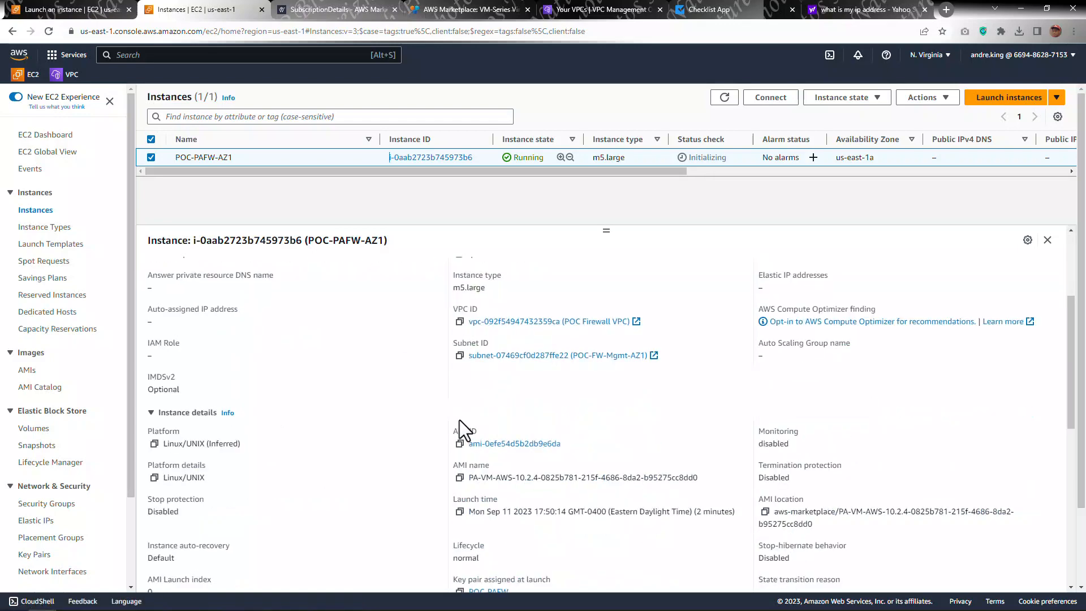
{"action": "scroll", "coordinate": [463, 414], "scroll_direction": "down", "scroll_amount": 2}
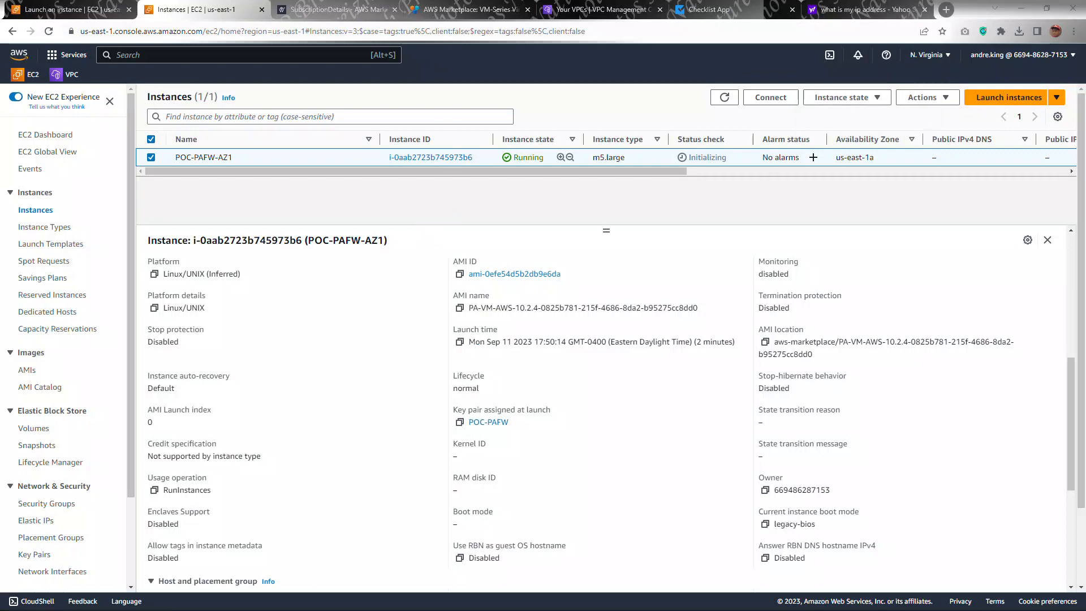
{"action": "left_click_drag", "start_coordinate": [0, 93], "coordinate": [522, 40]}
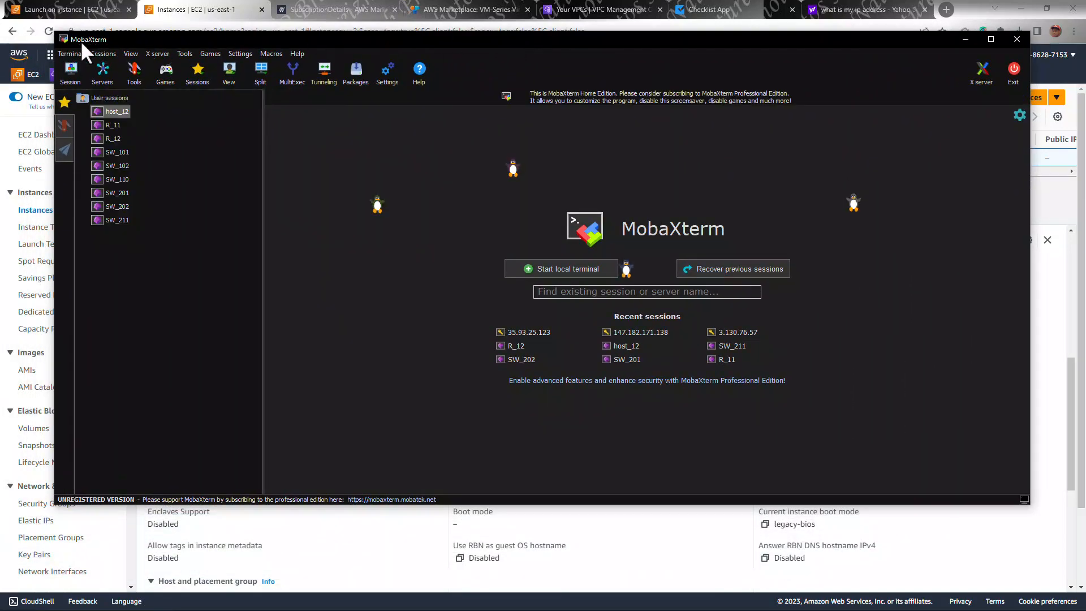
{"action": "double_click", "coordinate": [361, 38]}
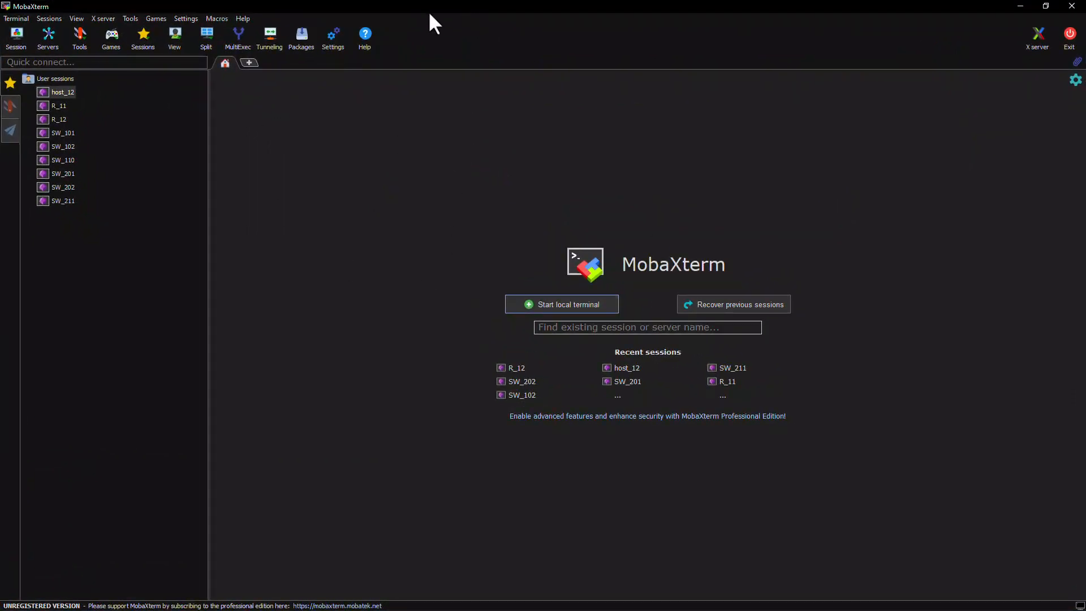
{"action": "left_click_drag", "start_coordinate": [450, 13], "coordinate": [0, 119]}
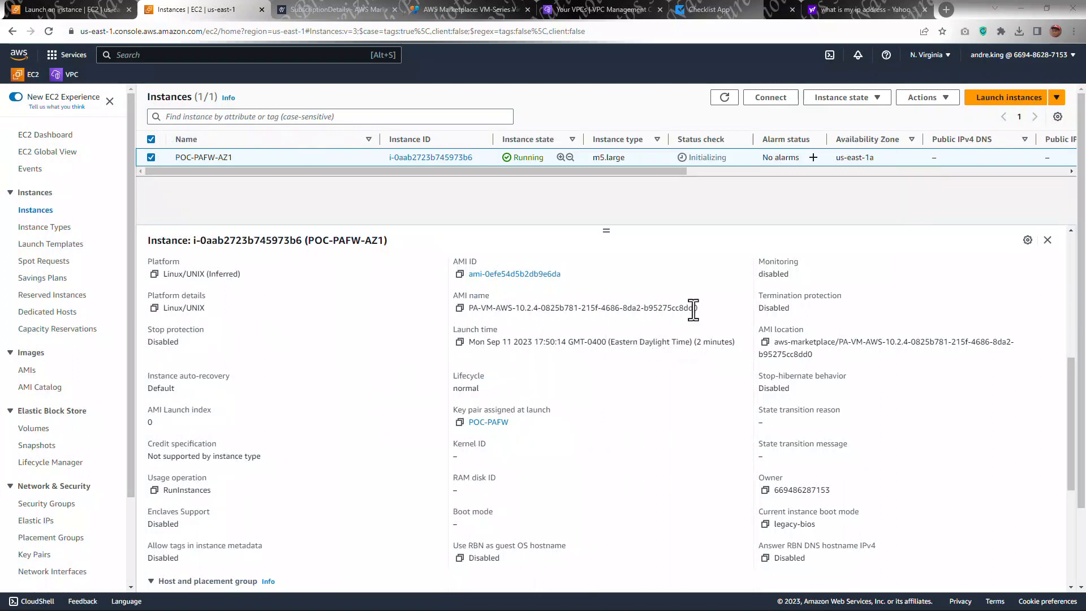
Step: In the checklist, mark Configure Initial EC2 Parameters, Create New Keypair and Accept Subscription to Palo Alto as done
{"action": "scroll", "coordinate": [497, 338], "scroll_direction": "up", "scroll_amount": 10}
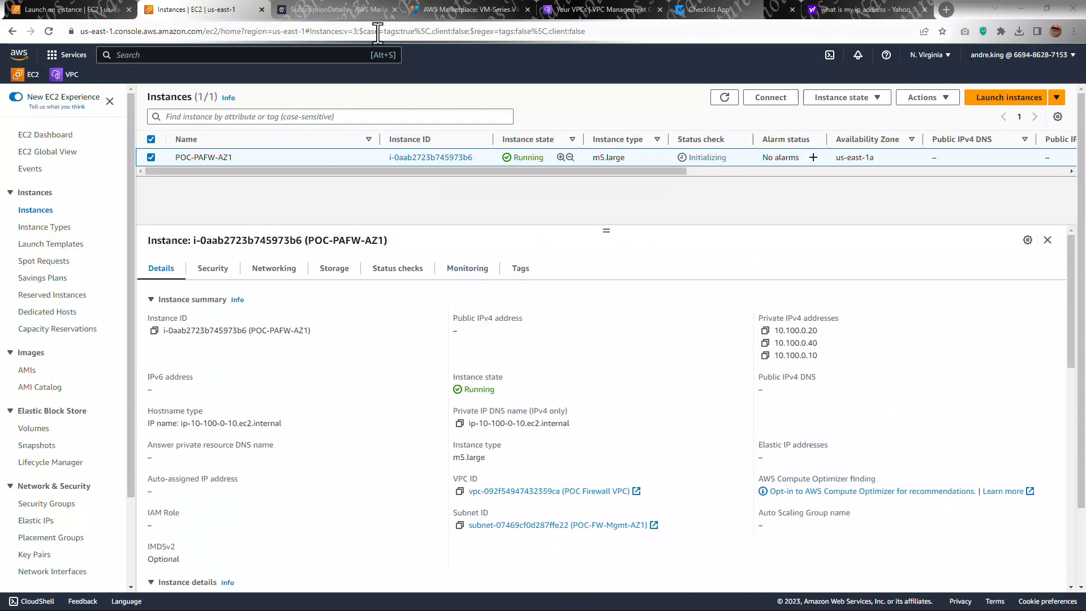
{"action": "left_click", "coordinate": [712, 9]}
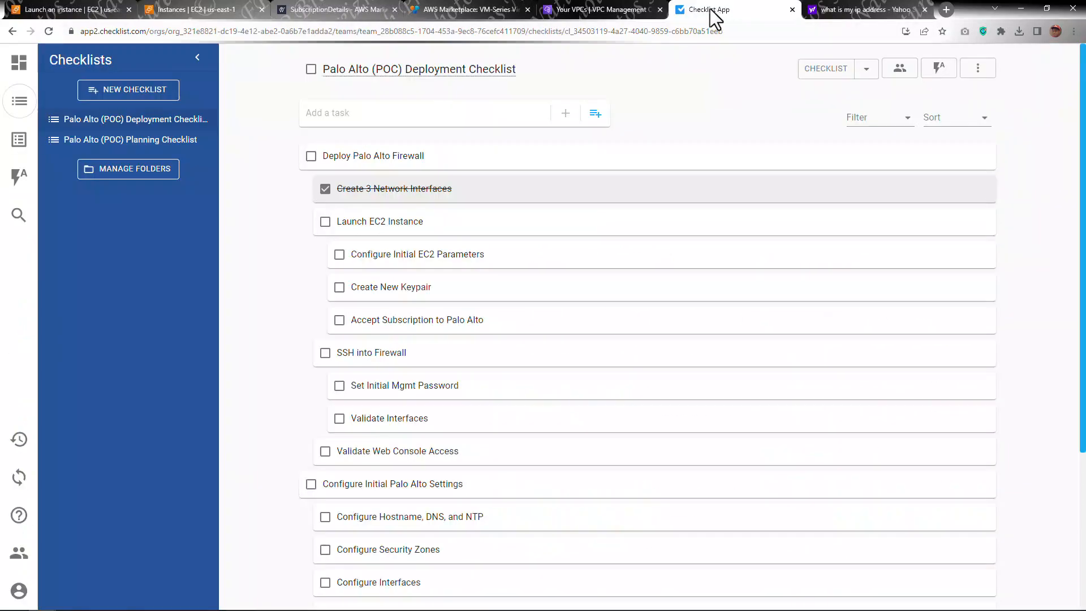
{"action": "left_click", "coordinate": [339, 255]}
{"action": "left_click", "coordinate": [339, 287]}
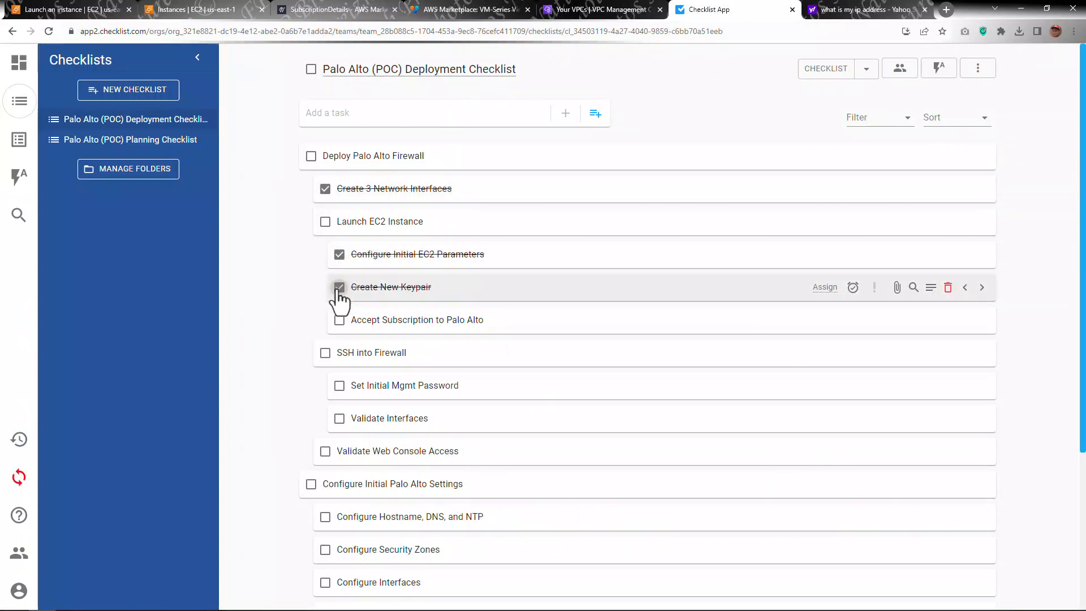
{"action": "left_click", "coordinate": [339, 320]}
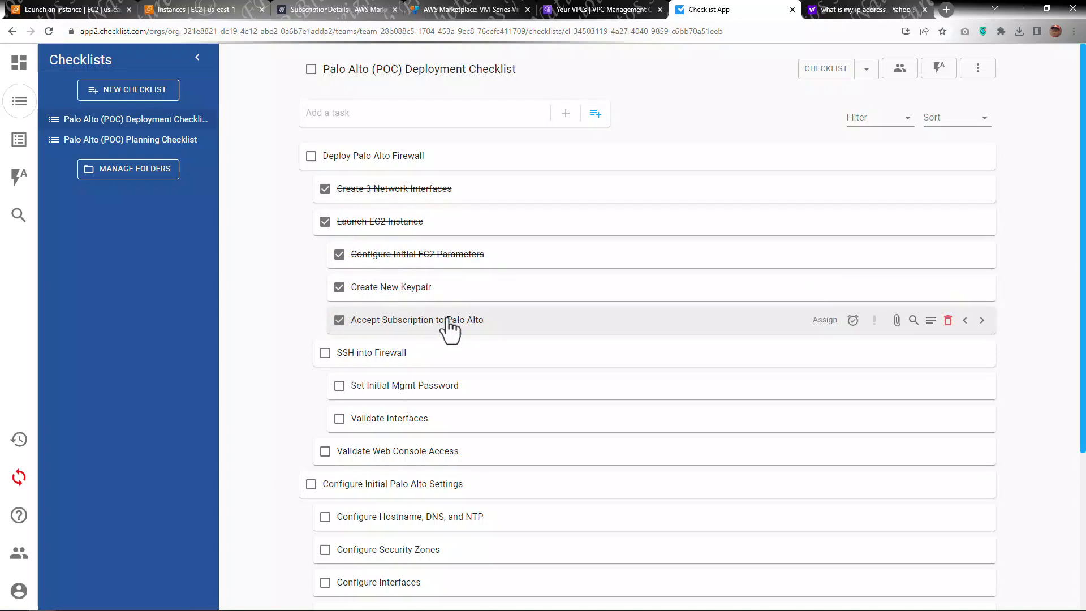
{"action": "scroll", "coordinate": [445, 327], "scroll_direction": "down", "scroll_amount": 1}
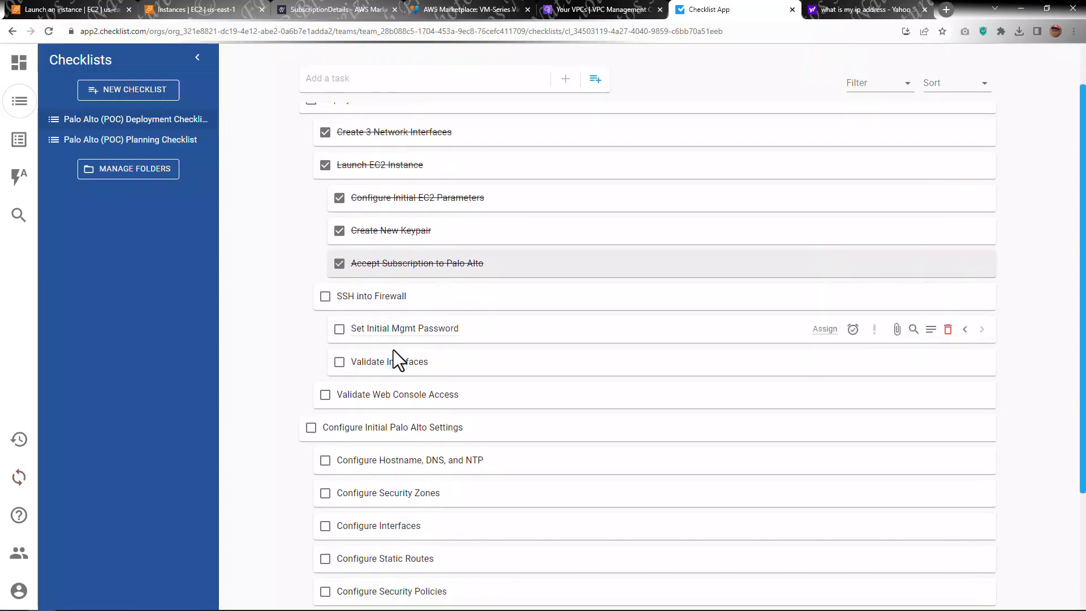
{"action": "scroll", "coordinate": [396, 360], "scroll_direction": "down", "scroll_amount": 3}
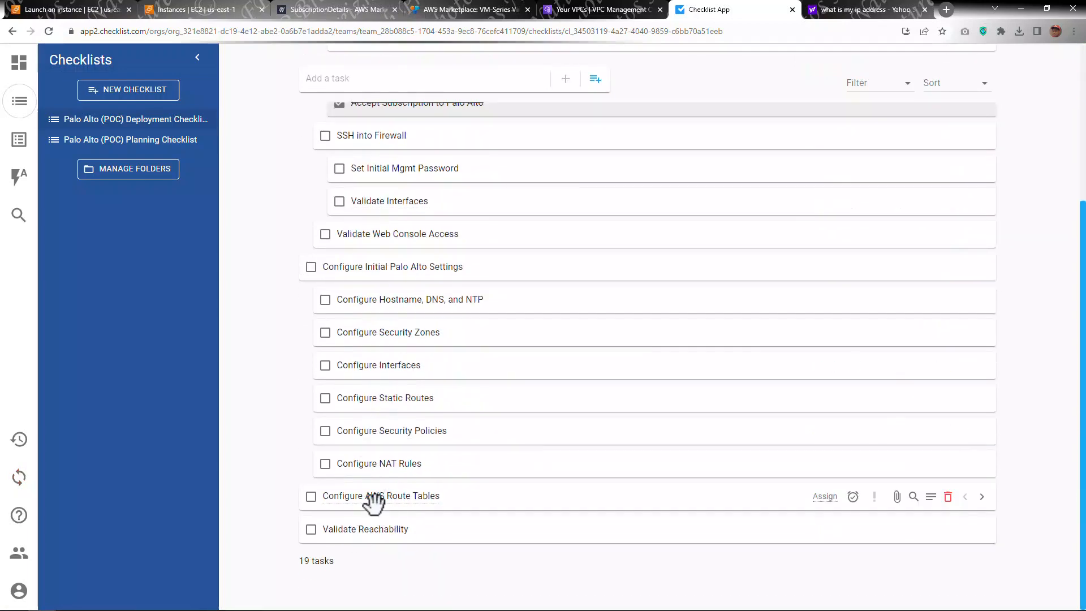
{"action": "scroll", "coordinate": [390, 509], "scroll_direction": "up", "scroll_amount": 4}
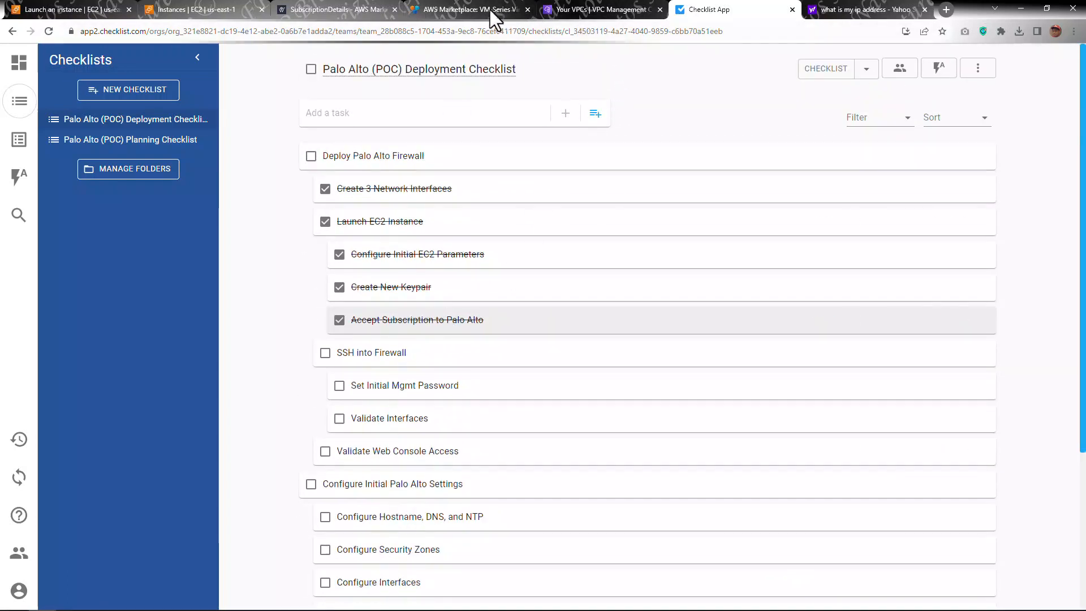
Step: Switch to the what is my ip address search tab, reload it, and select the displayed public IP address
{"action": "left_click", "coordinate": [842, 20]}
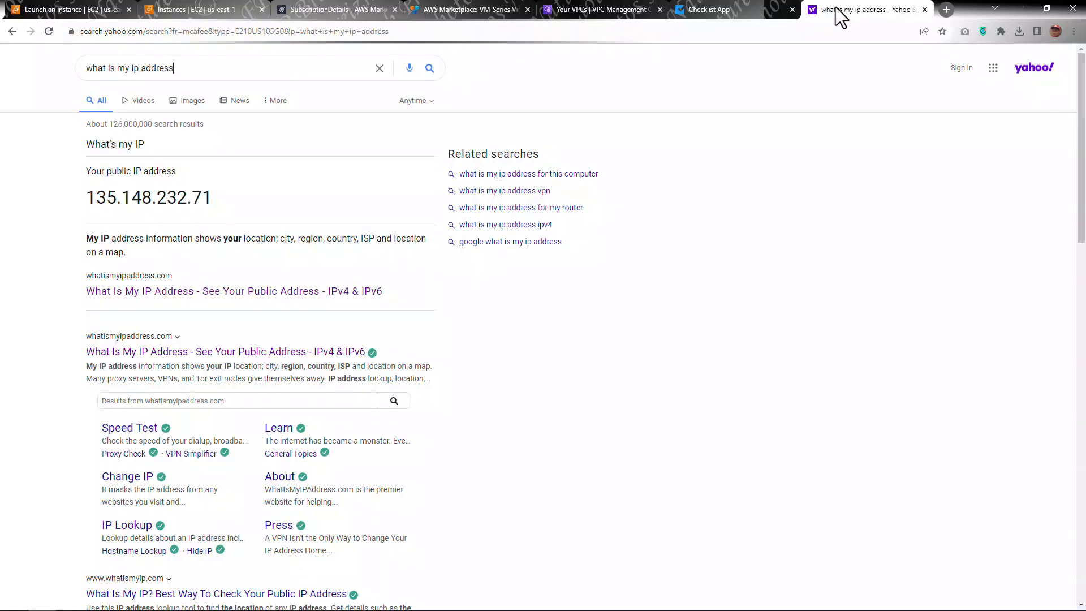
{"action": "left_click", "coordinate": [49, 31]}
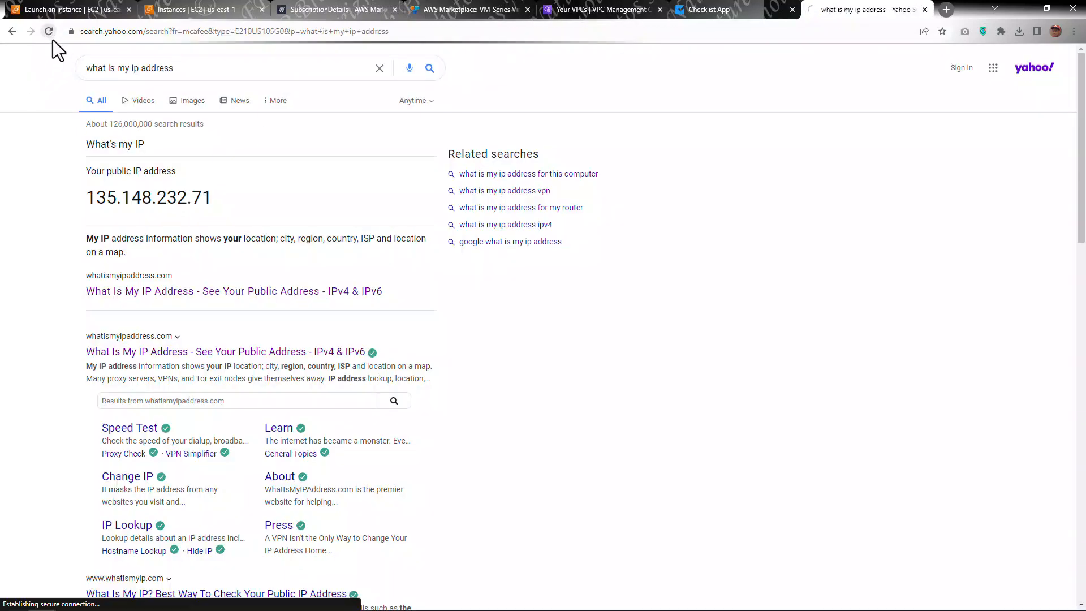
{"action": "double_click", "coordinate": [178, 197]}
{"action": "key", "text": "ctrl+c"}
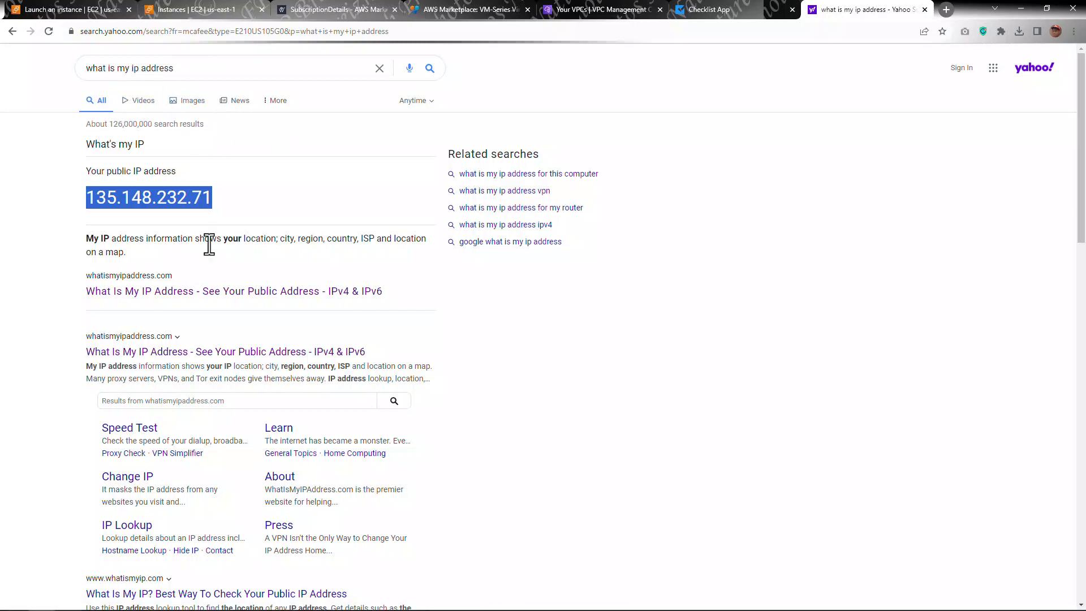
{"action": "scroll", "coordinate": [144, 347], "scroll_direction": "down", "scroll_amount": 1}
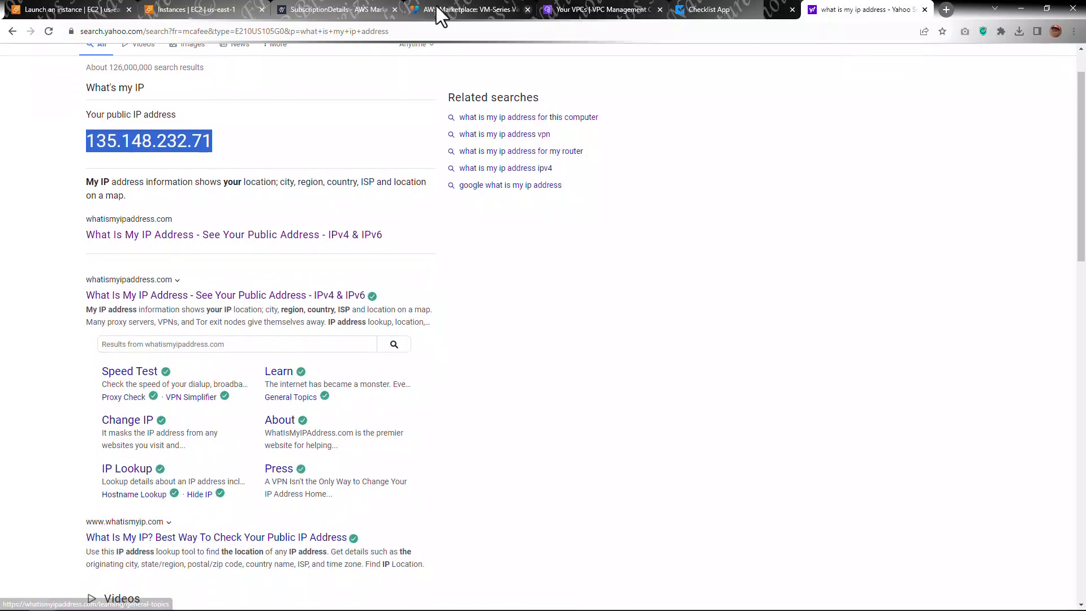
Step: In the POC-FW-Mgmt-RT route table, add a 0.0.0.0/0 route targeting the internet gateway POC-FW-IGW and save
{"action": "left_click", "coordinate": [562, 13]}
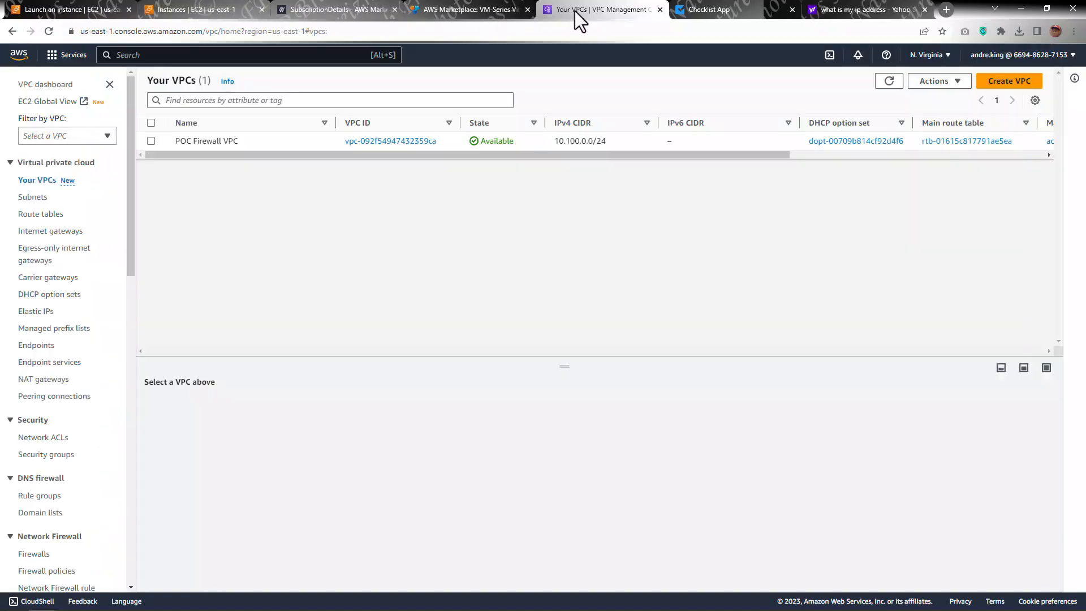
{"action": "left_click", "coordinate": [56, 215]}
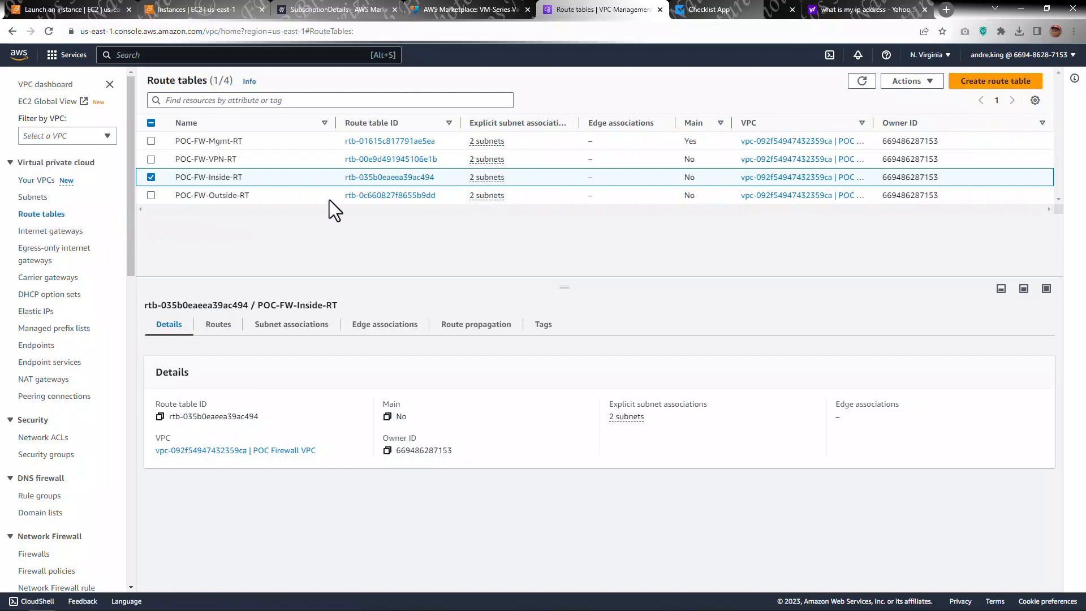
{"action": "left_click", "coordinate": [286, 141]}
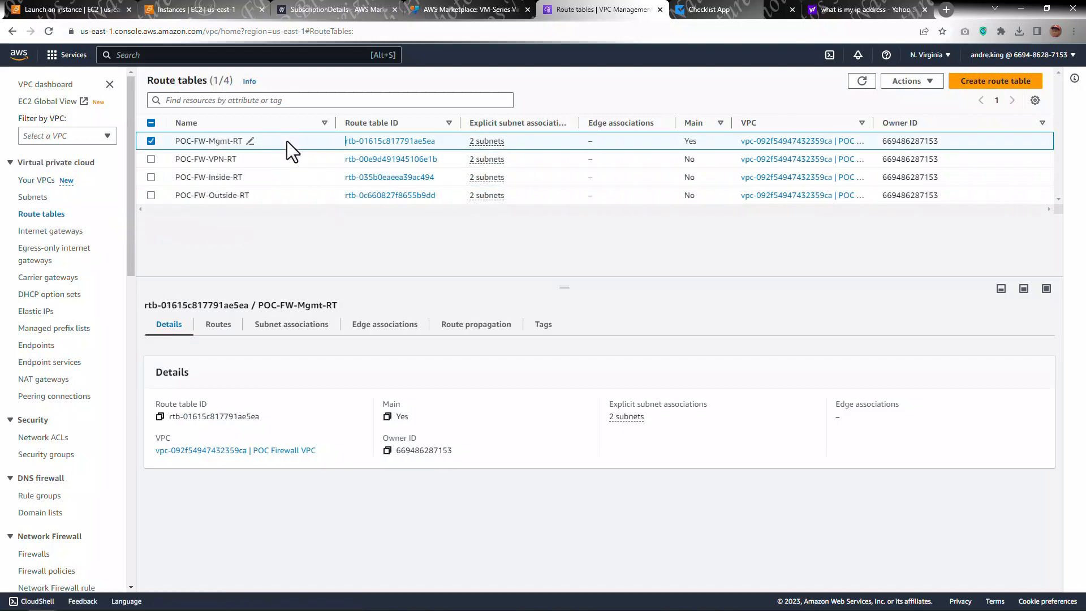
{"action": "left_click", "coordinate": [229, 326]}
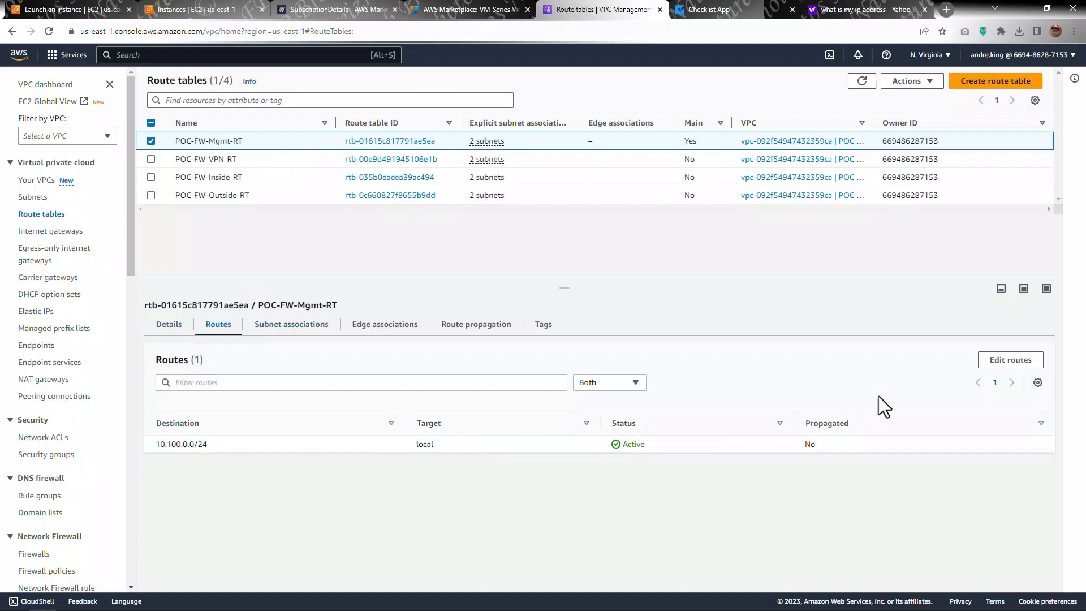
{"action": "left_click", "coordinate": [1016, 362]}
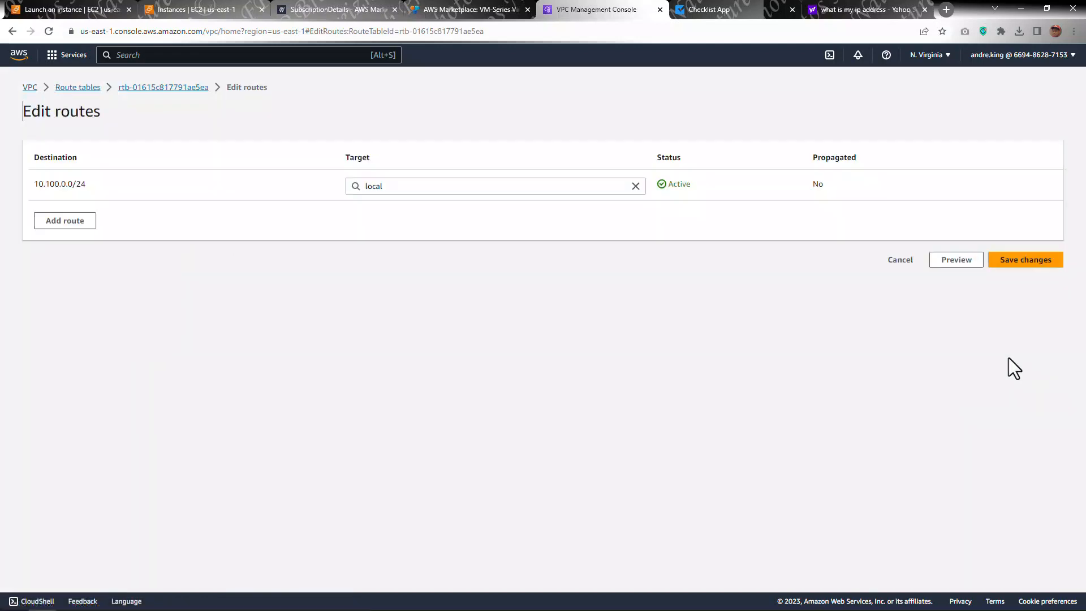
{"action": "left_click", "coordinate": [79, 220]}
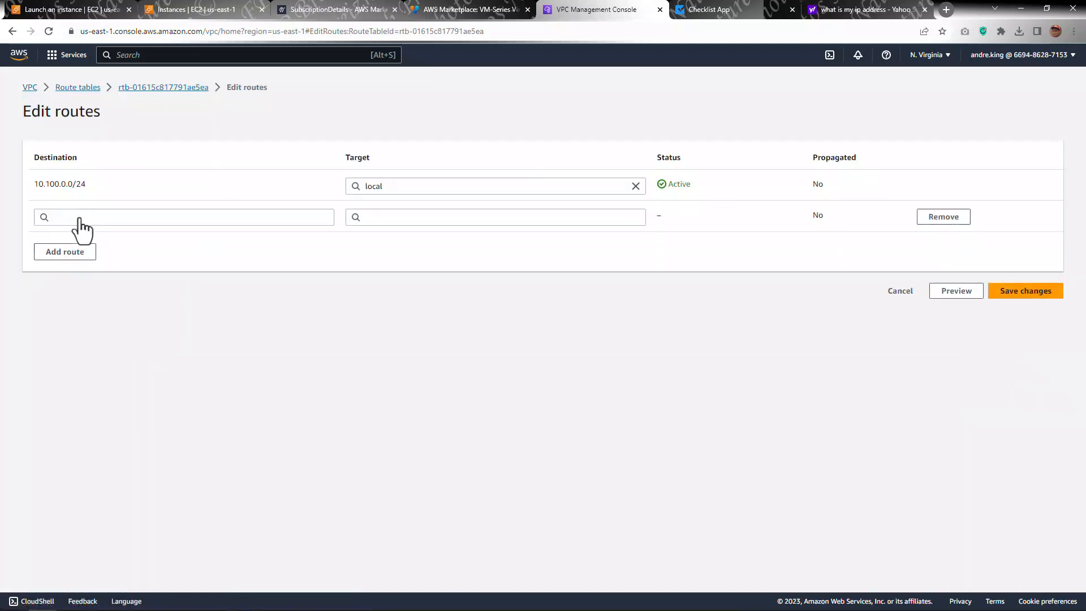
{"action": "left_click", "coordinate": [125, 221]}
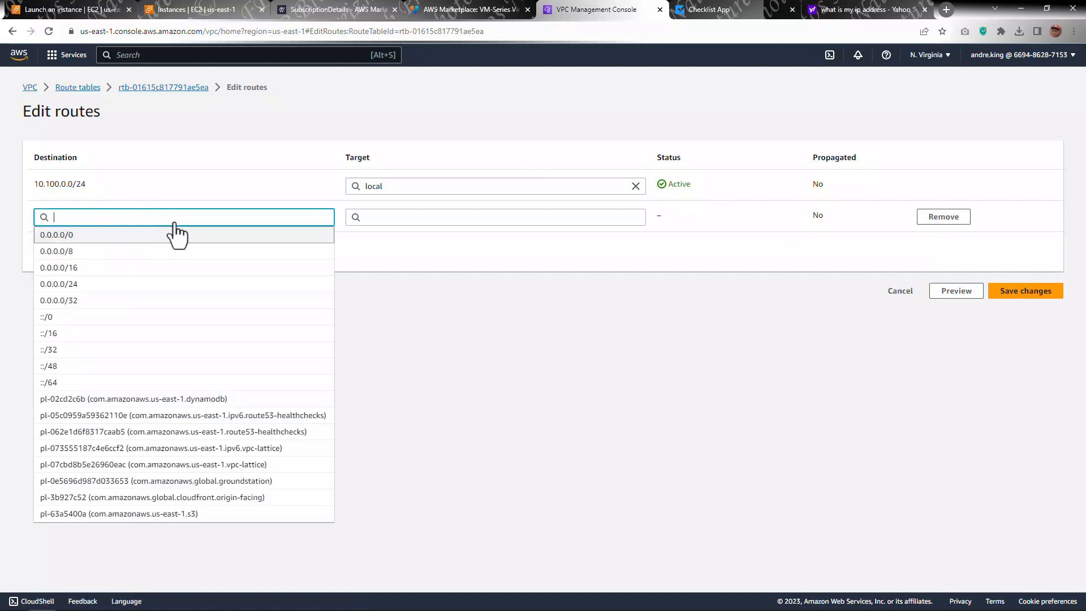
{"action": "left_click", "coordinate": [113, 235]}
{"action": "left_click", "coordinate": [401, 219]}
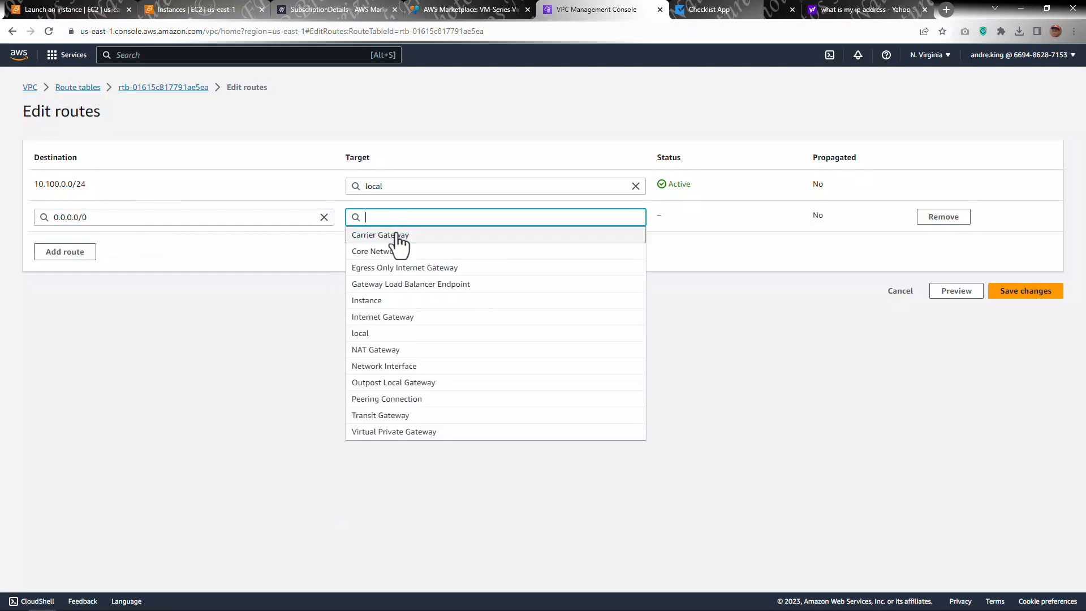
{"action": "left_click", "coordinate": [387, 318]}
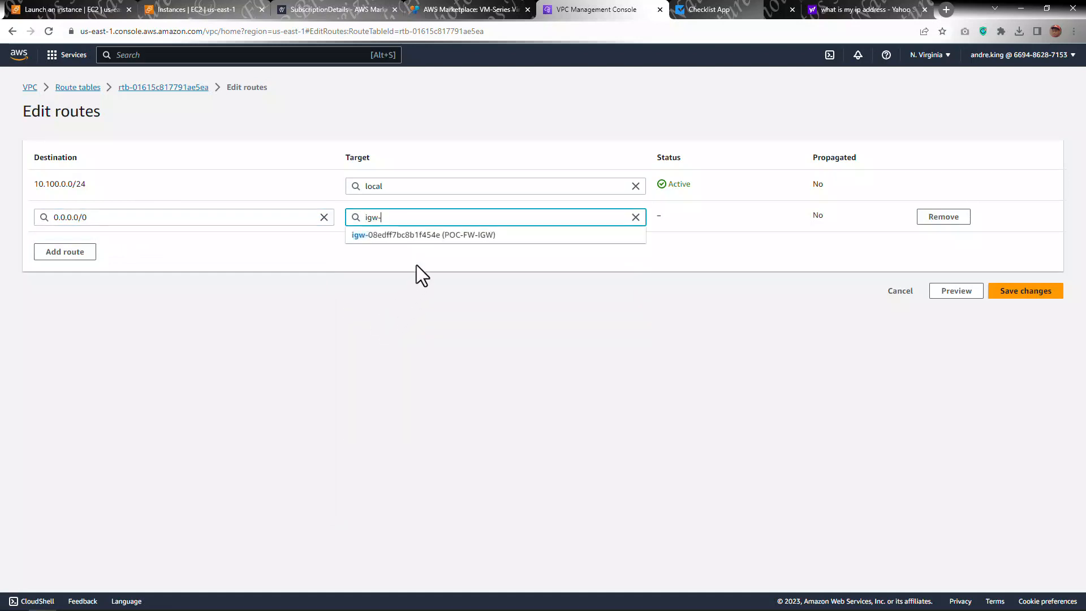
{"action": "left_click", "coordinate": [427, 236]}
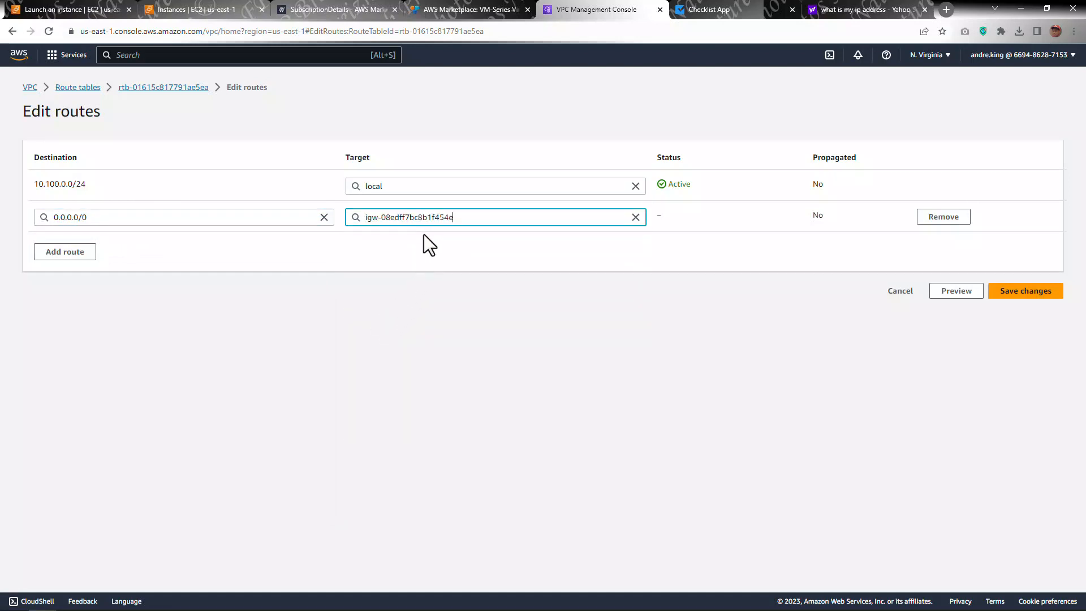
{"action": "left_click", "coordinate": [1012, 292]}
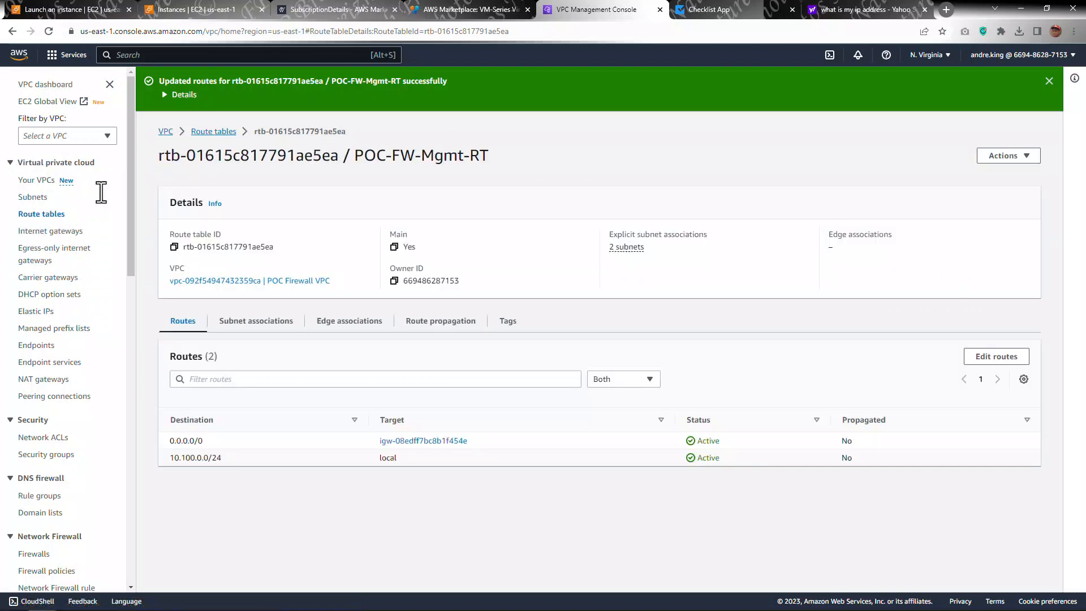
Step: Edit the POC-FW-Mgmt-SG inbound rules so both the HTTPS and SSH rules use source 135.148.232.71/32, and save
{"action": "left_click", "coordinate": [47, 454]}
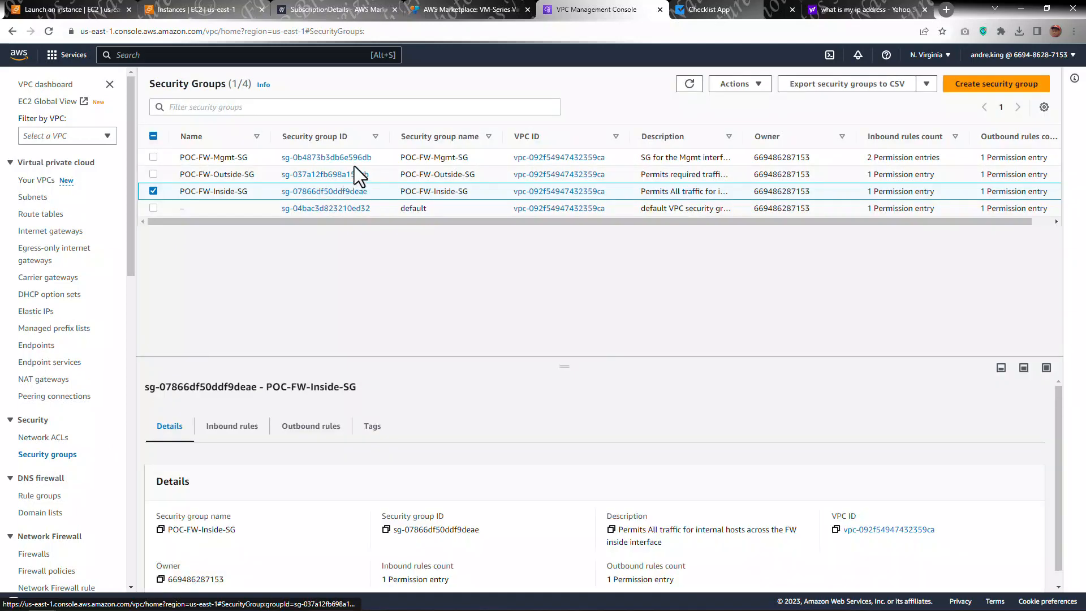
{"action": "left_click", "coordinate": [223, 157]}
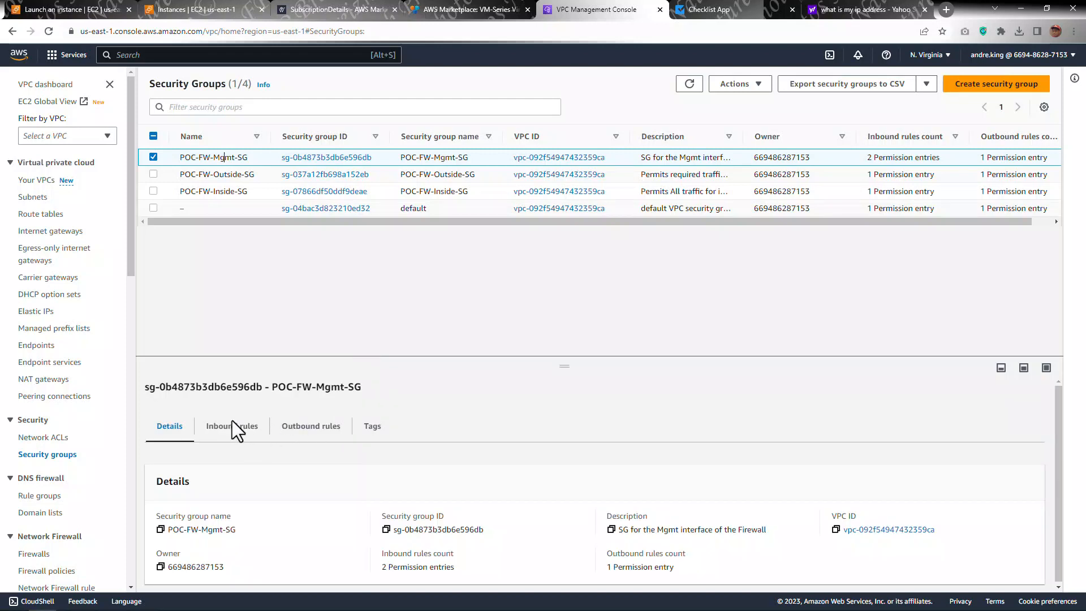
{"action": "left_click", "coordinate": [231, 428]}
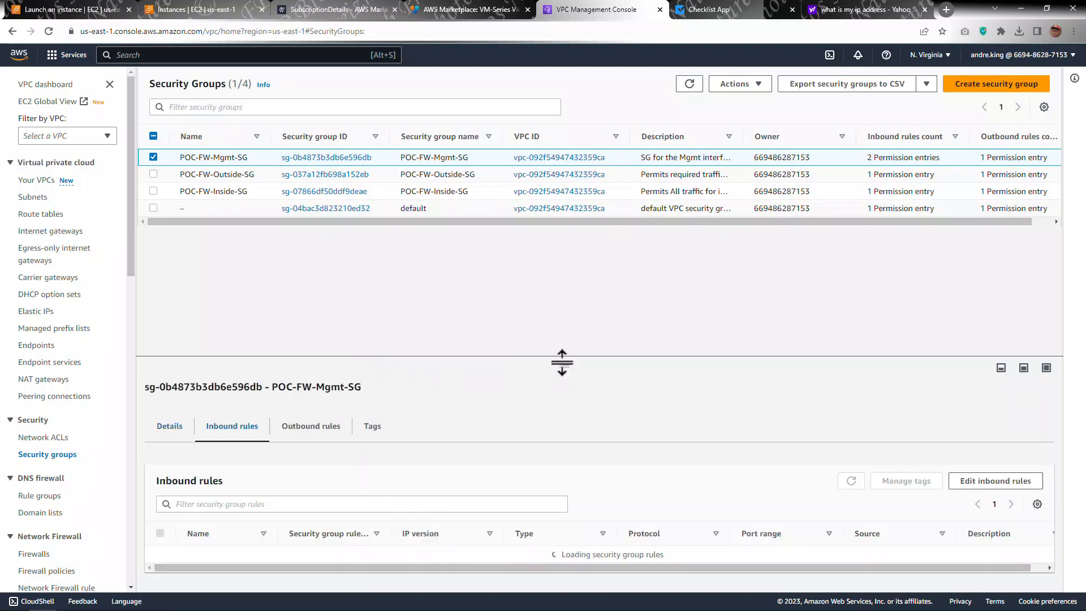
{"action": "left_click_drag", "start_coordinate": [578, 280], "coordinate": [581, 270]}
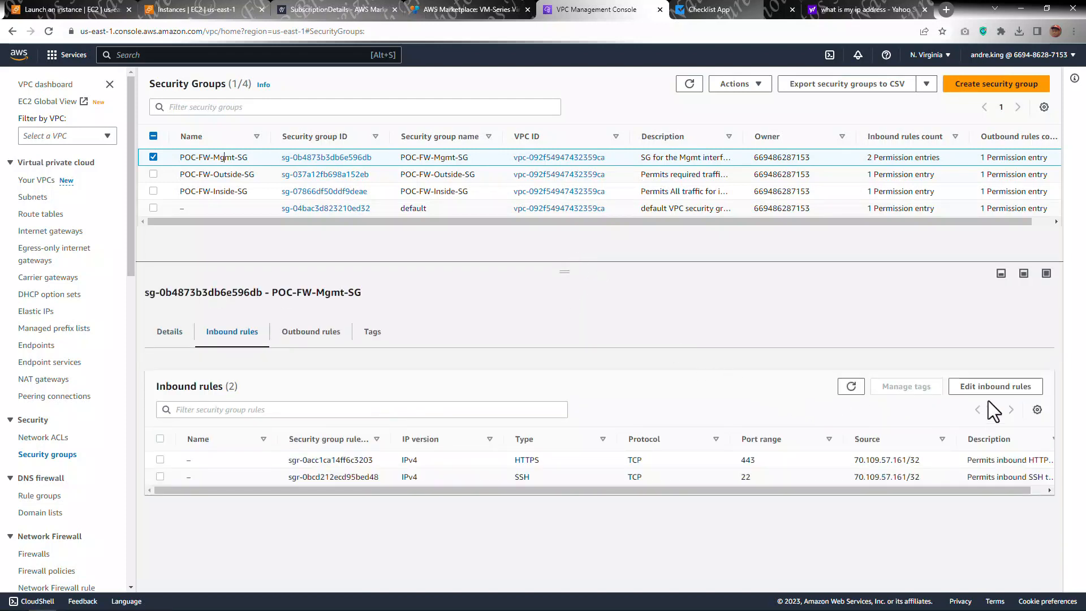
{"action": "left_click", "coordinate": [996, 388]}
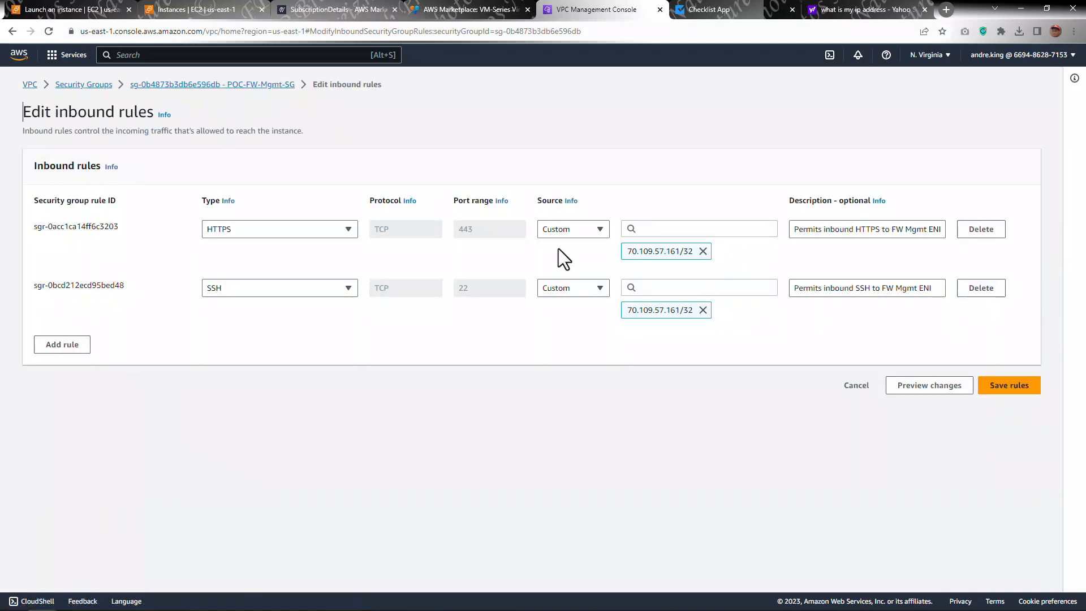
{"action": "left_click", "coordinate": [681, 229]}
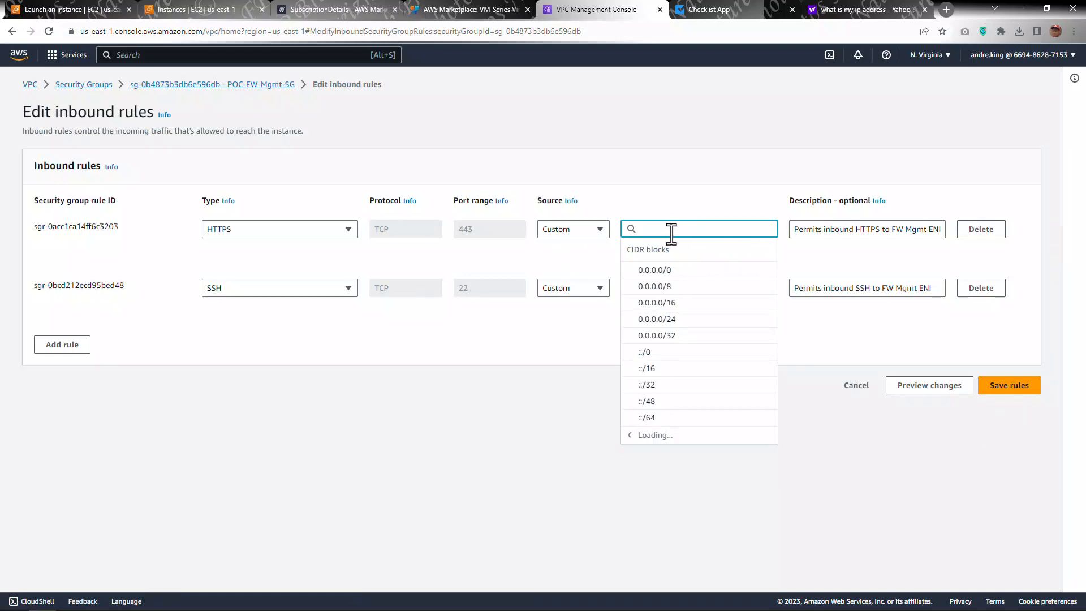
{"action": "key", "text": "ctrl+v"}
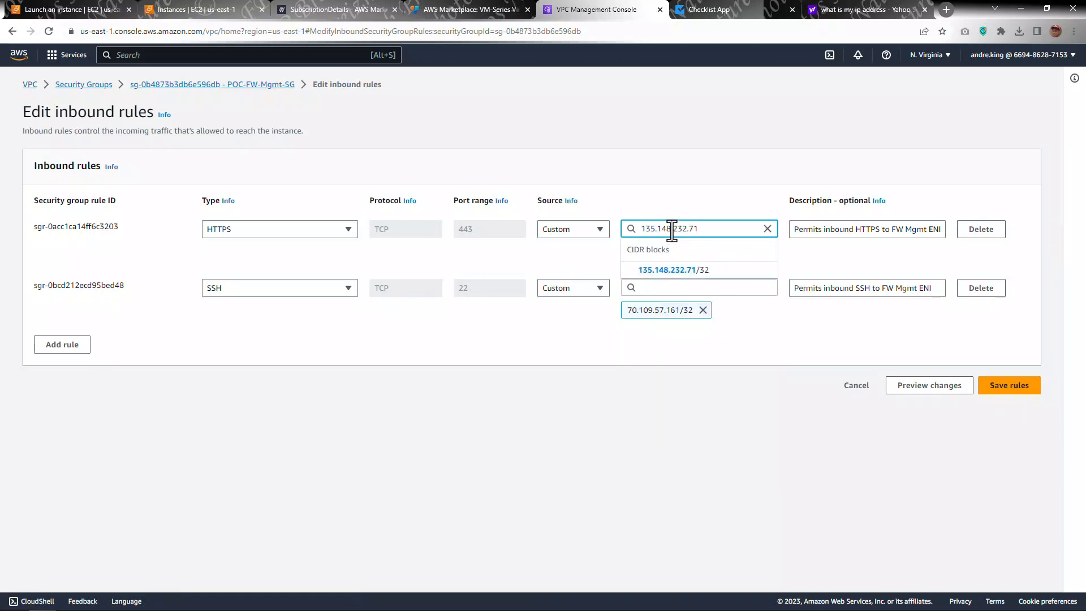
{"action": "left_click", "coordinate": [672, 270]}
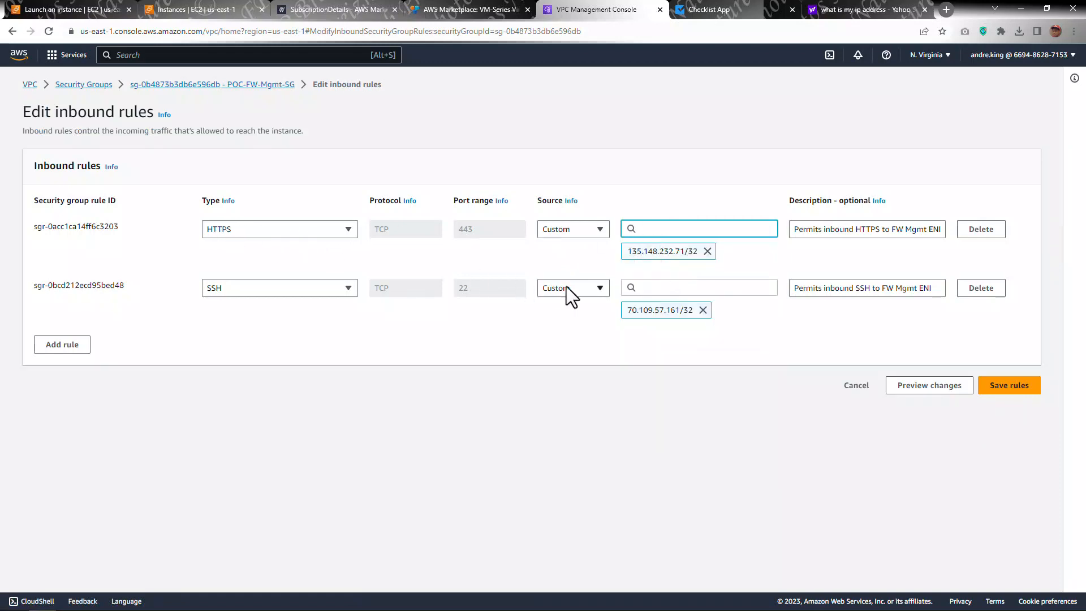
{"action": "left_click", "coordinate": [651, 289]}
{"action": "key", "text": "ctrl+v"}
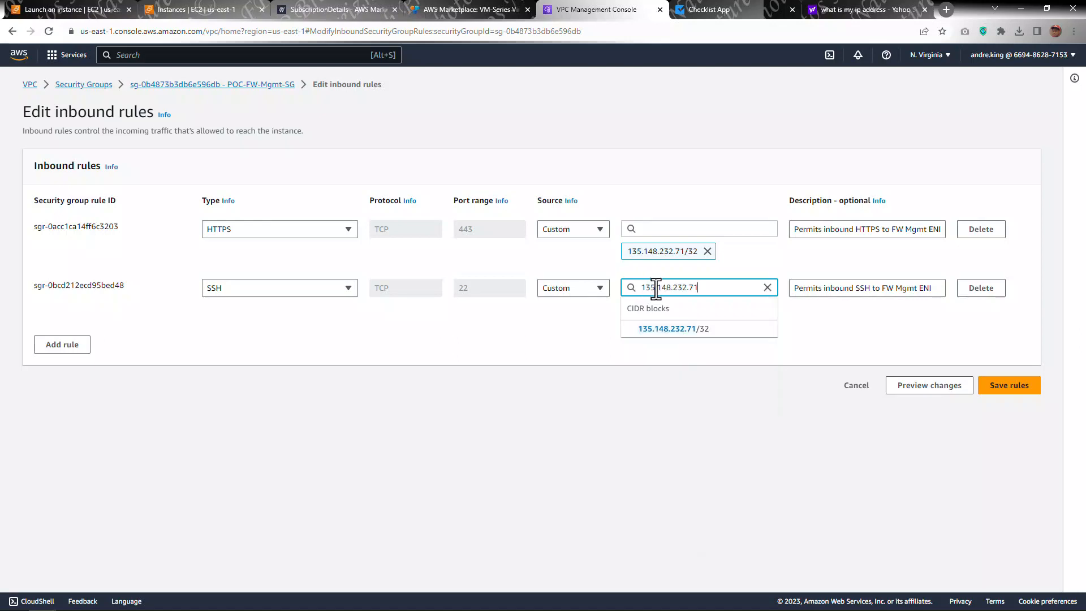
{"action": "left_click", "coordinate": [660, 328]}
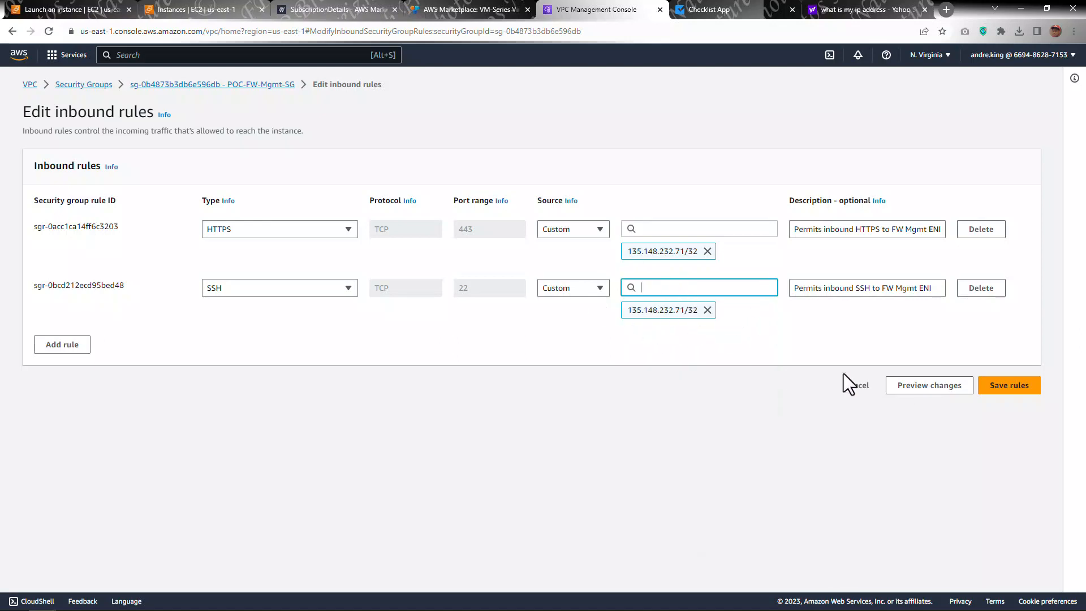
{"action": "left_click", "coordinate": [995, 386]}
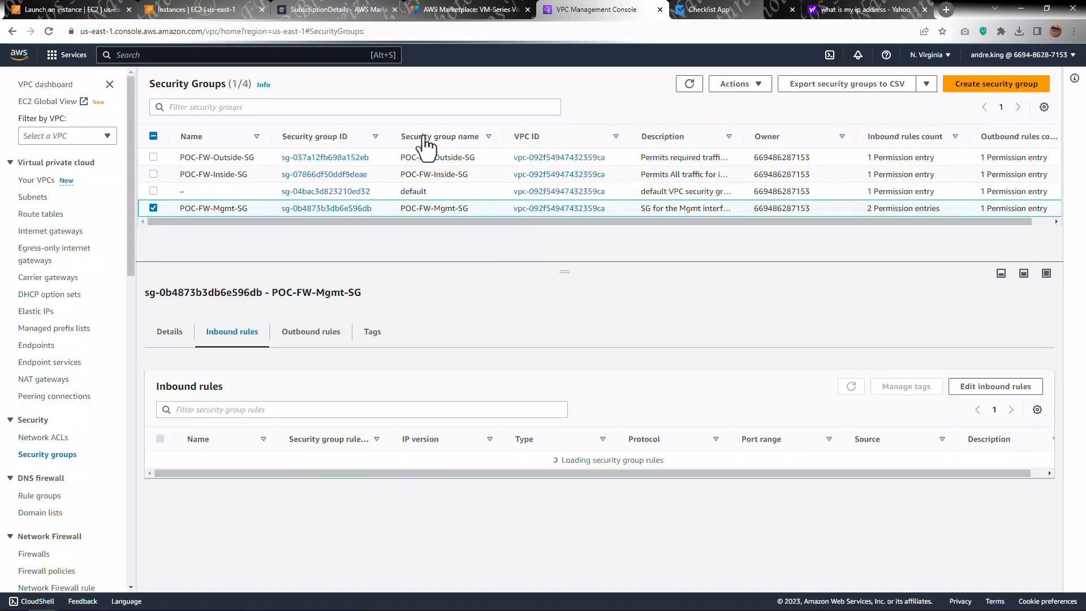
Step: Allocate a new Elastic IP address from Amazon's pool with the Name tag POC-PAFW-MGMT-EIP-ETH0
{"action": "left_click", "coordinate": [39, 312]}
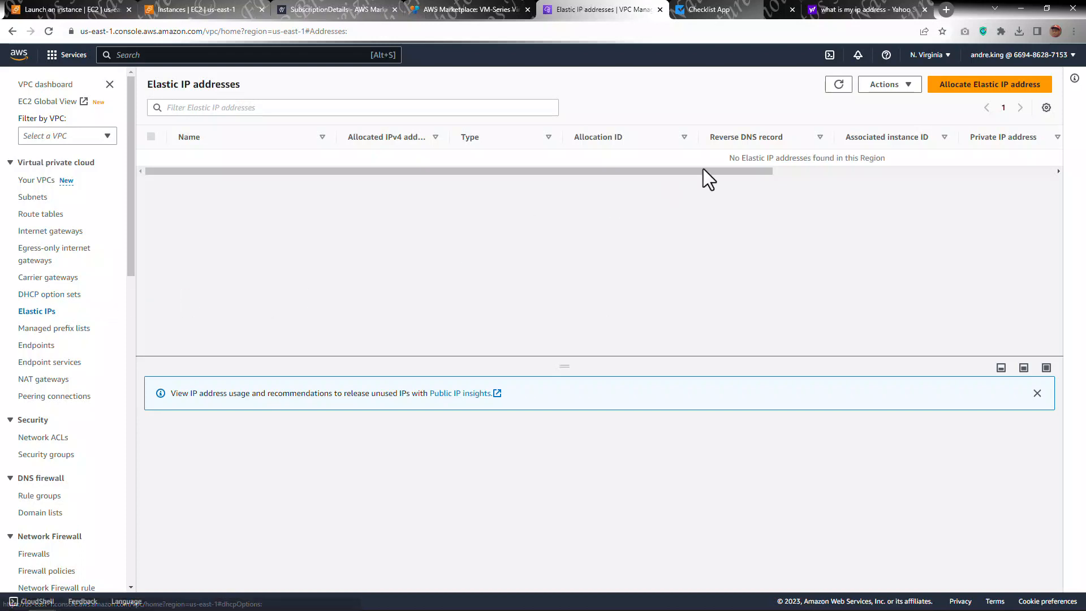
{"action": "left_click", "coordinate": [955, 86]}
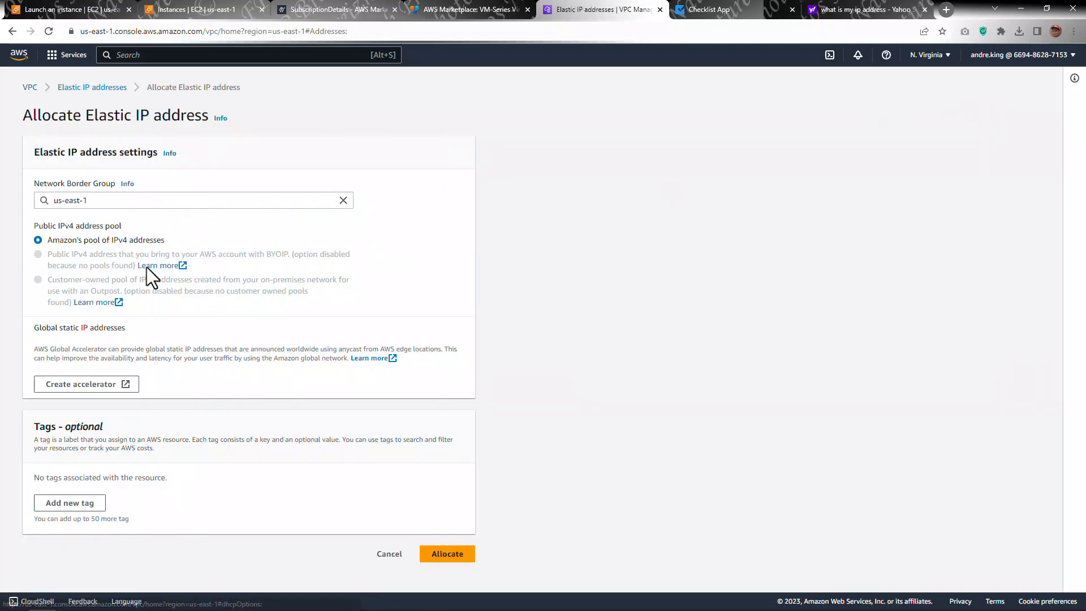
{"action": "left_click", "coordinate": [89, 505]}
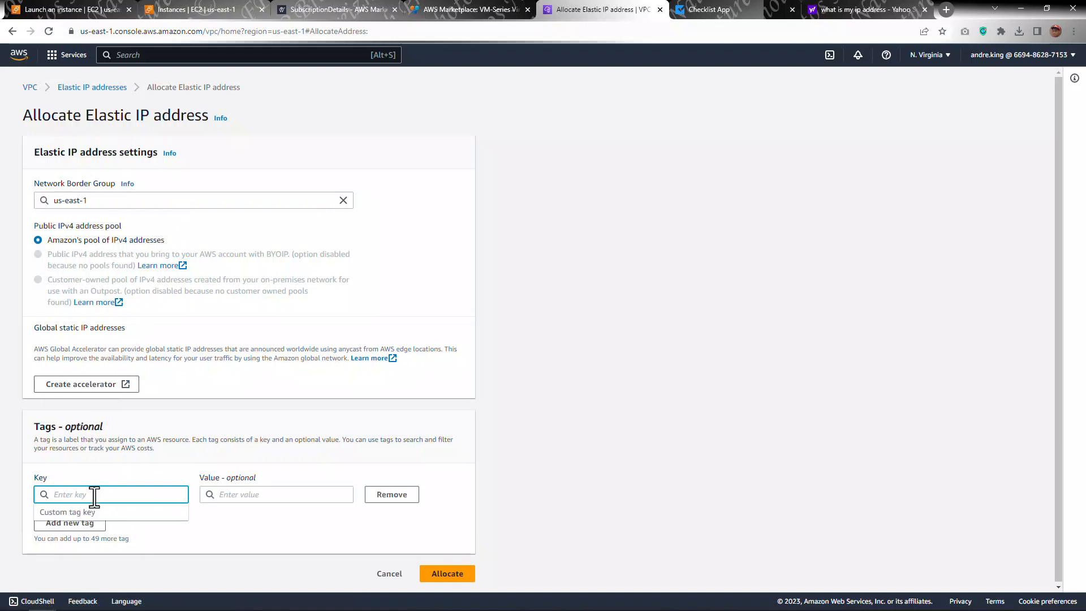
{"action": "type", "text": "Name"}
{"action": "key", "text": "Tab"}
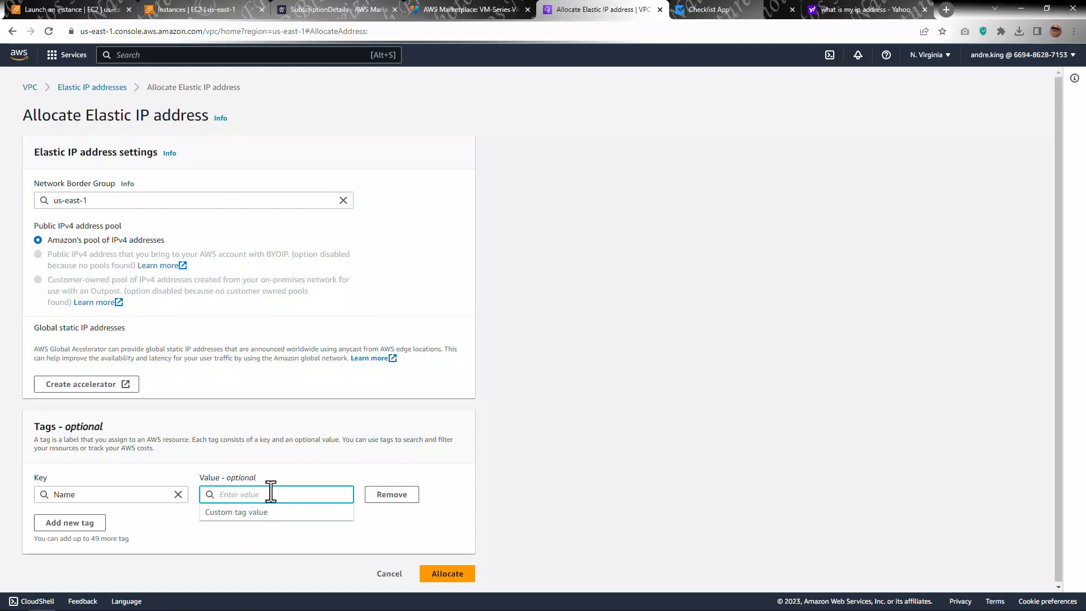
{"action": "type", "text": "POC-PAFW"}
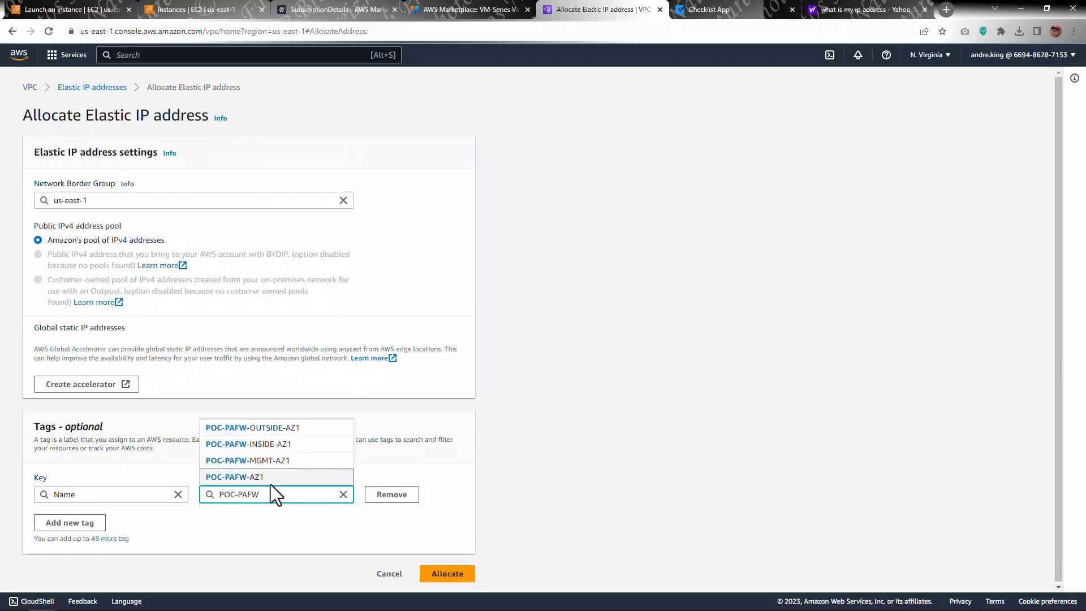
{"action": "type", "text": "-MGMT"}
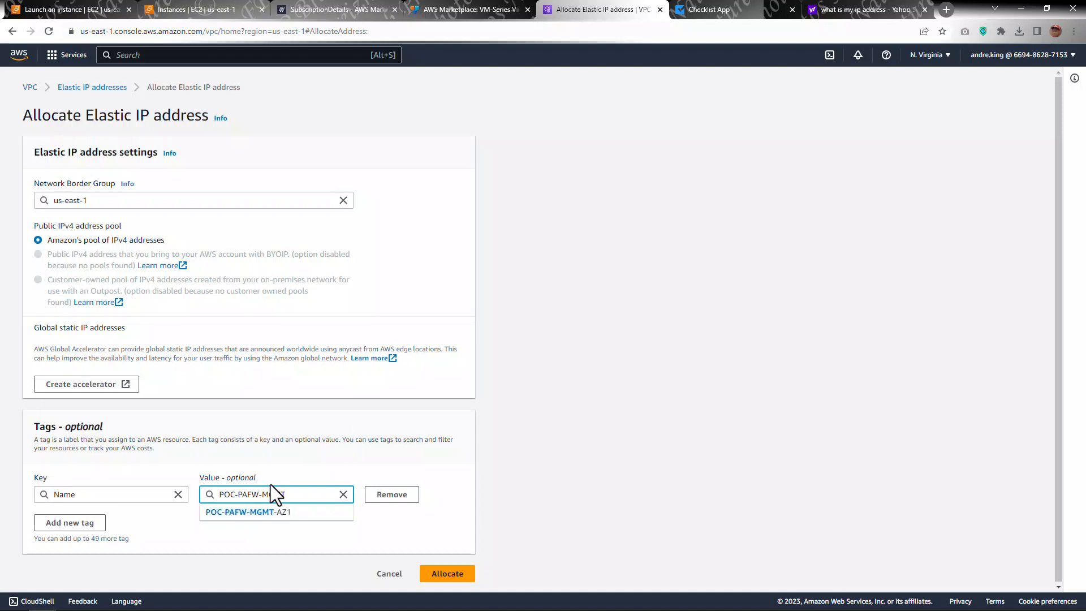
{"action": "type", "text": "-ETH0EIP-"}
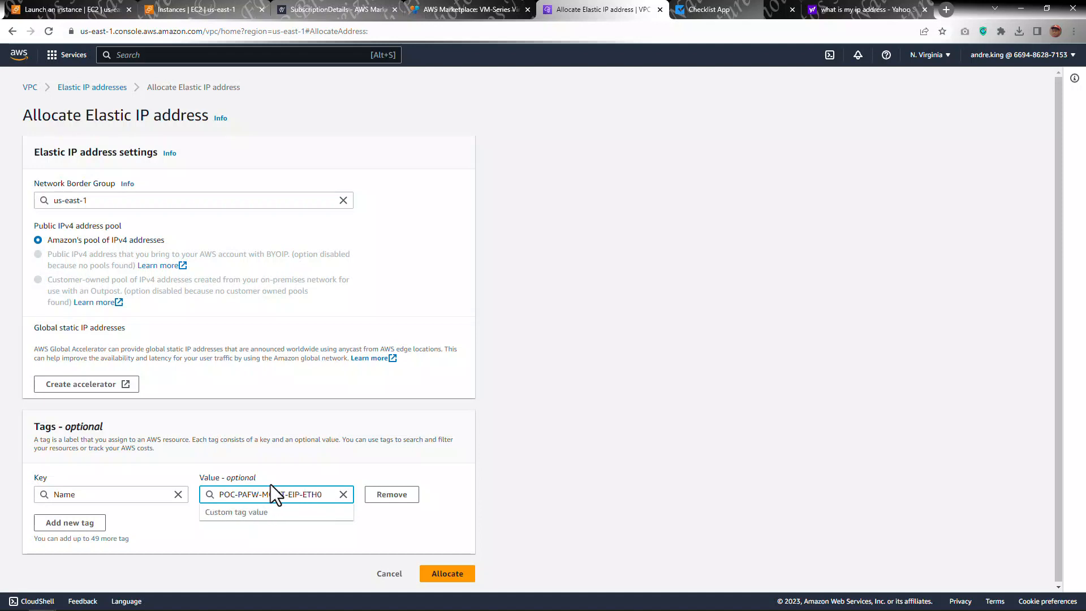
{"action": "left_click", "coordinate": [437, 575]}
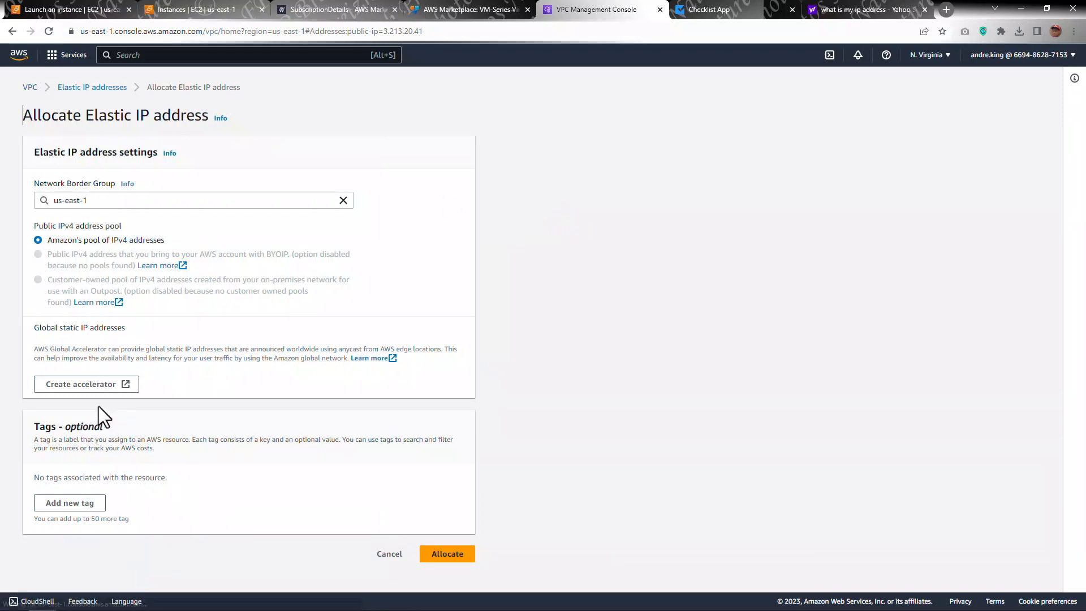
{"action": "left_click", "coordinate": [388, 556]}
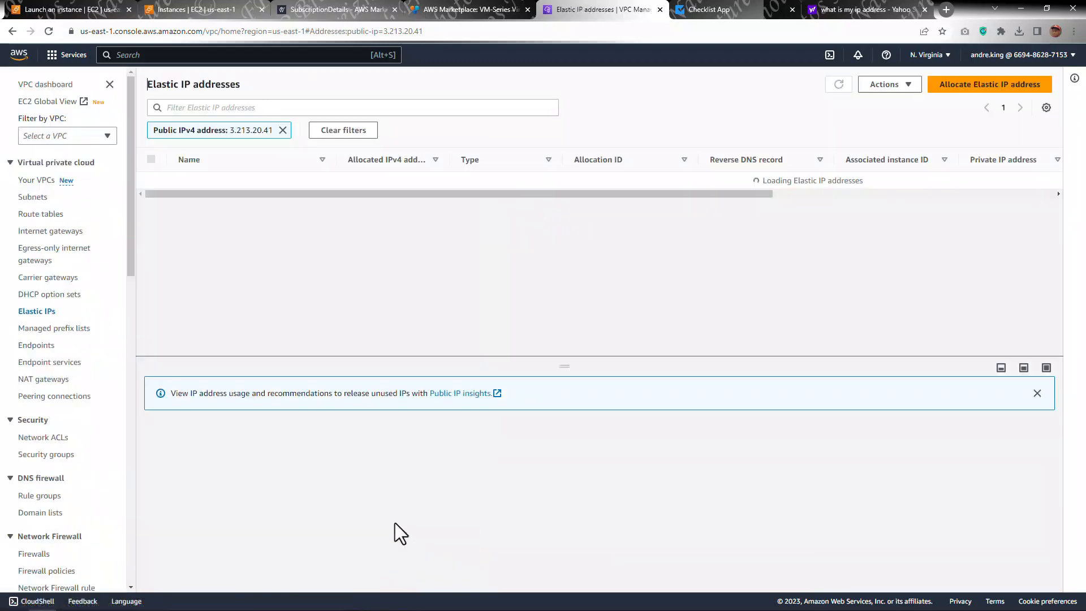
Step: Try to associate the POC-PAFW-MGMT-EIP-ETH0 Elastic IP with instance POC-PAFW-AZ1 at private IP 10.100.0.10, allowing reassociation
{"action": "left_click", "coordinate": [908, 88]}
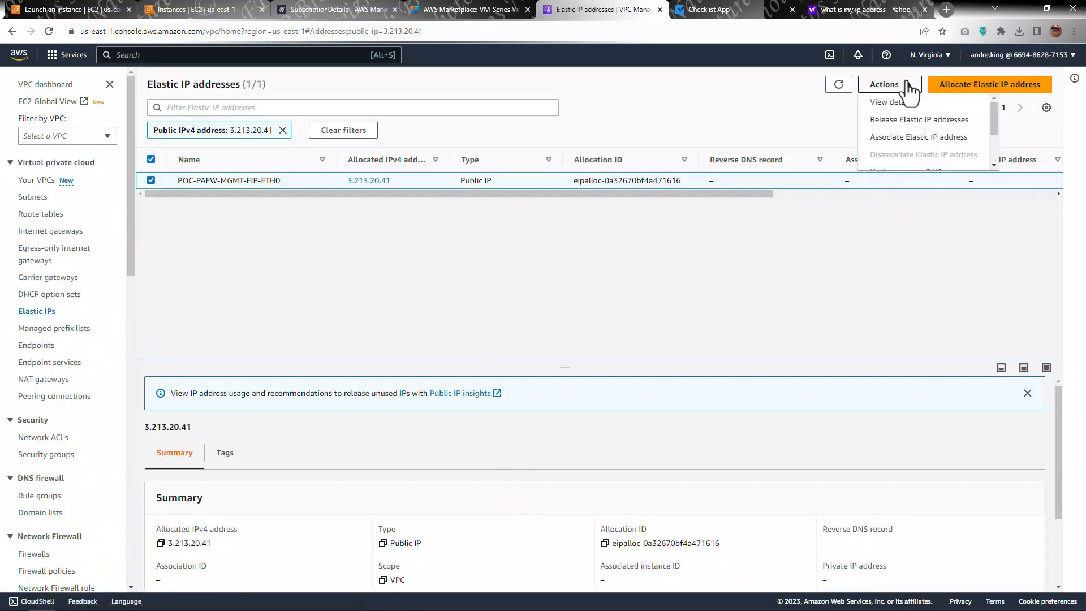
{"action": "scroll", "coordinate": [916, 150], "scroll_direction": "down", "scroll_amount": 2}
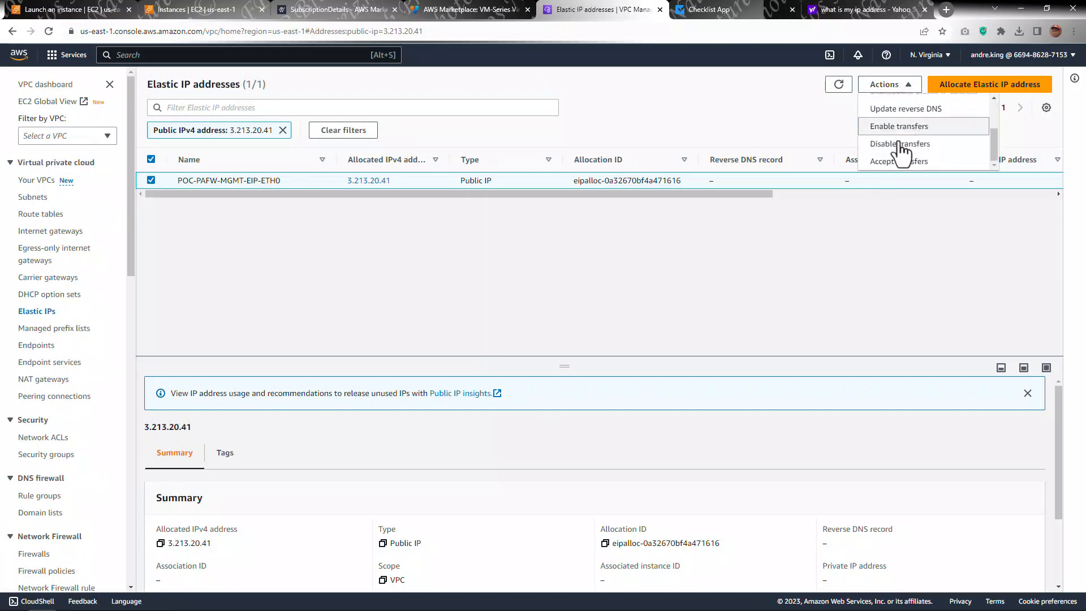
{"action": "scroll", "coordinate": [902, 150], "scroll_direction": "up", "scroll_amount": 2}
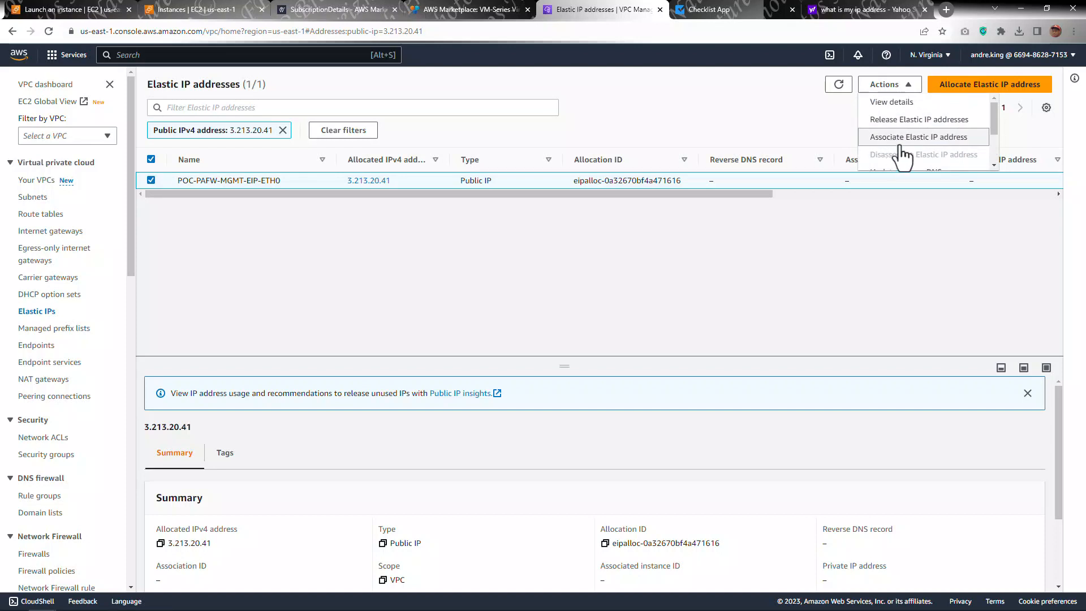
{"action": "left_click", "coordinate": [899, 138]}
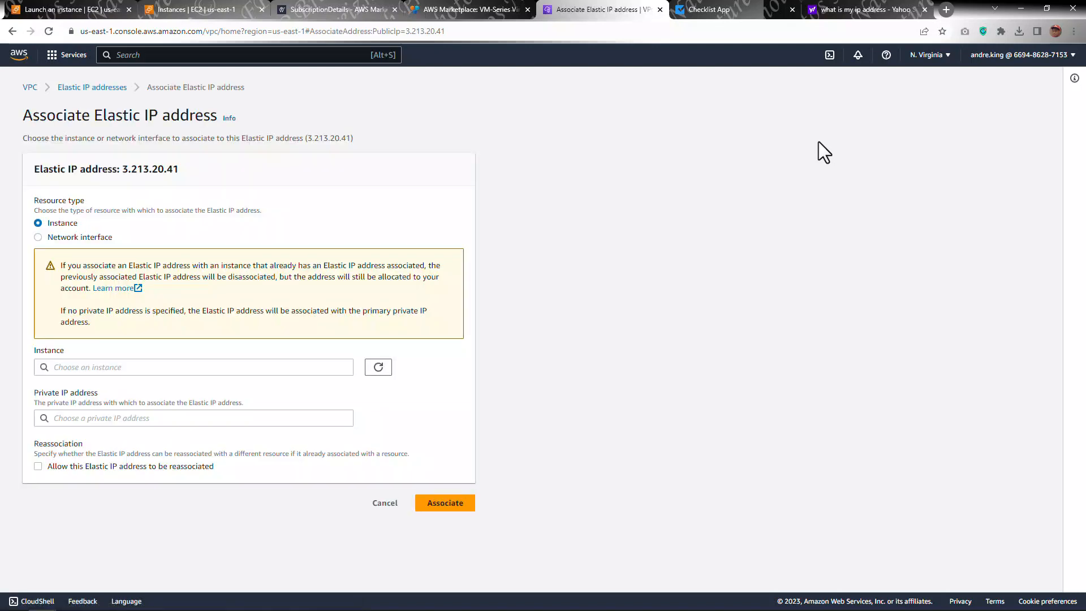
{"action": "left_click", "coordinate": [182, 371]}
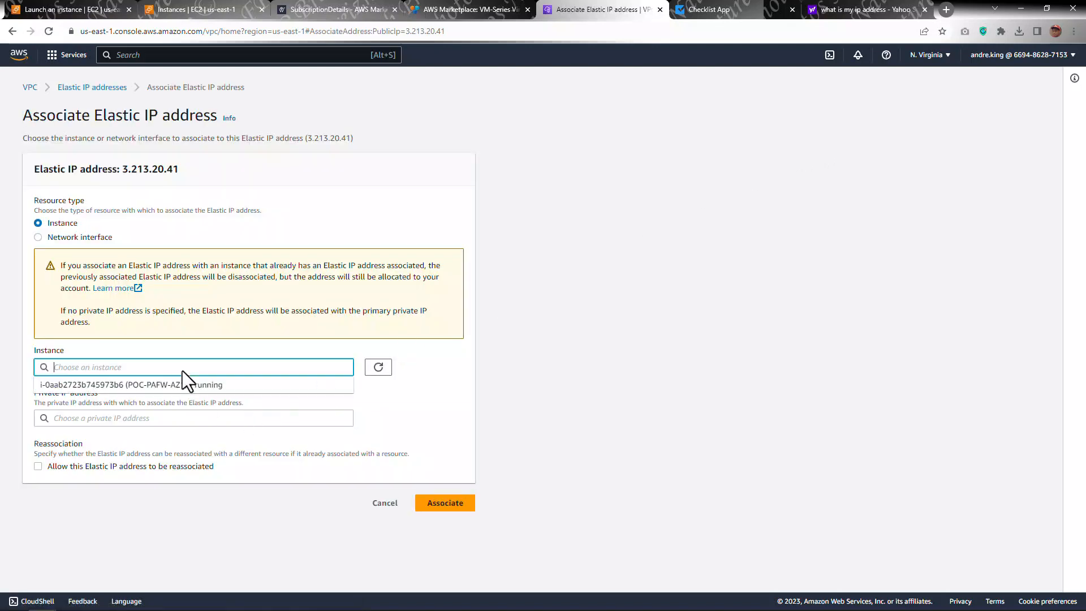
{"action": "left_click", "coordinate": [177, 387]}
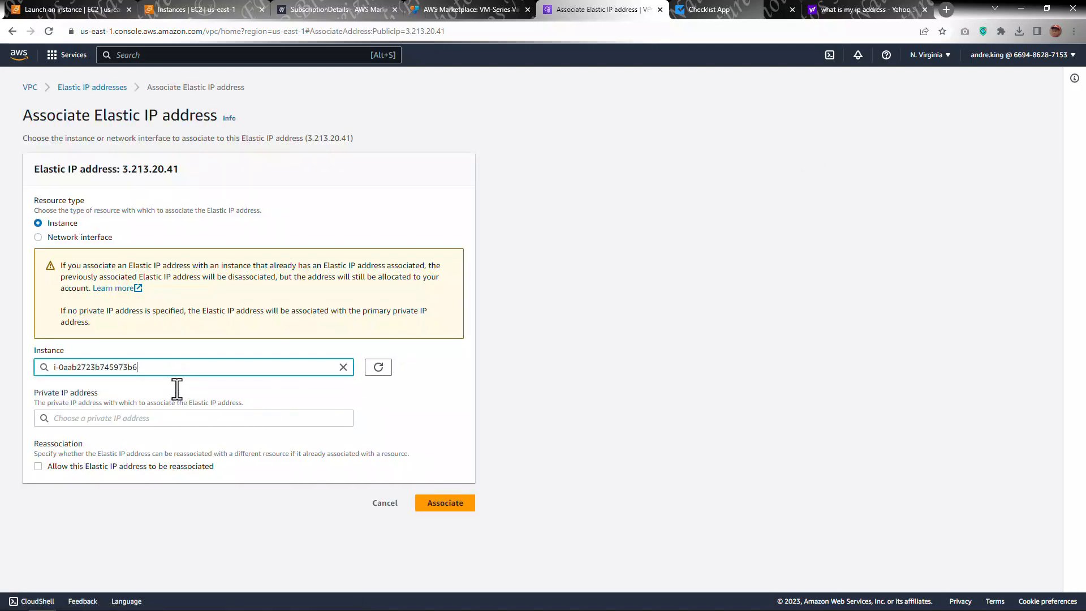
{"action": "left_click", "coordinate": [175, 419]}
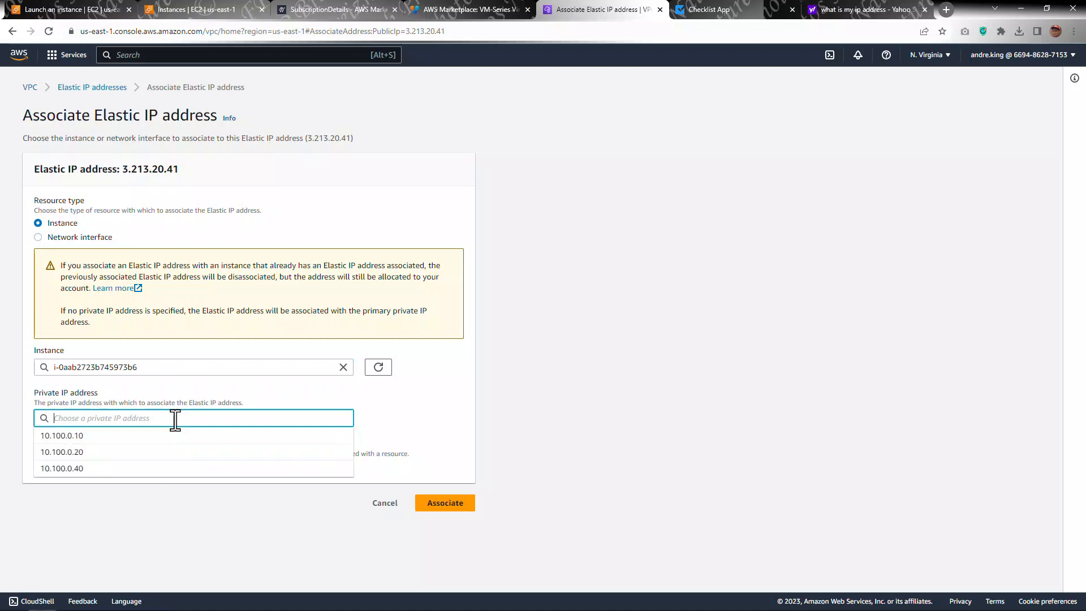
{"action": "left_click", "coordinate": [90, 447]}
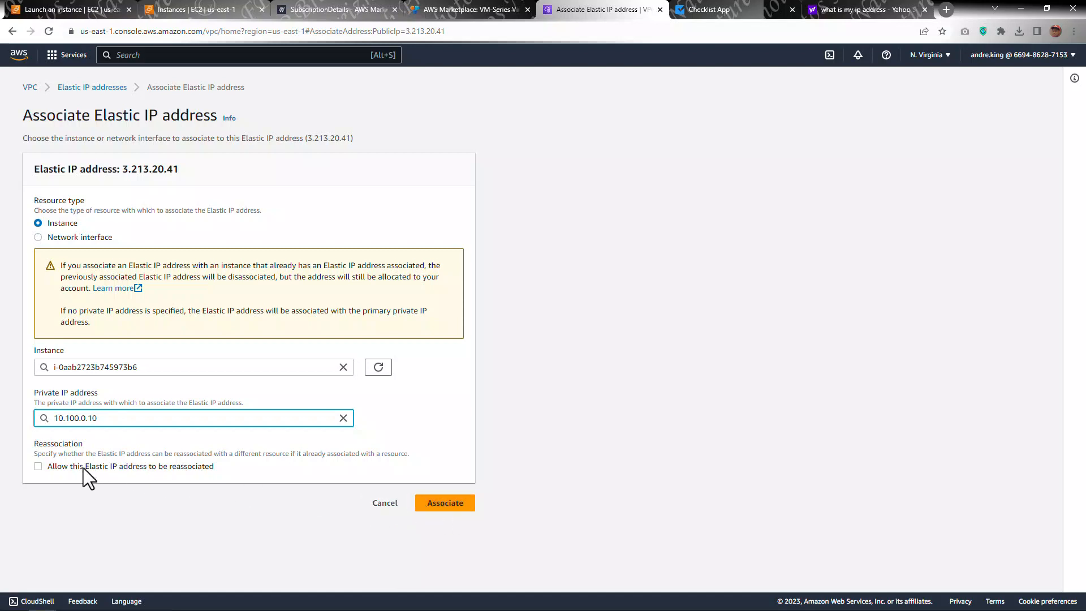
{"action": "left_click", "coordinate": [37, 467]}
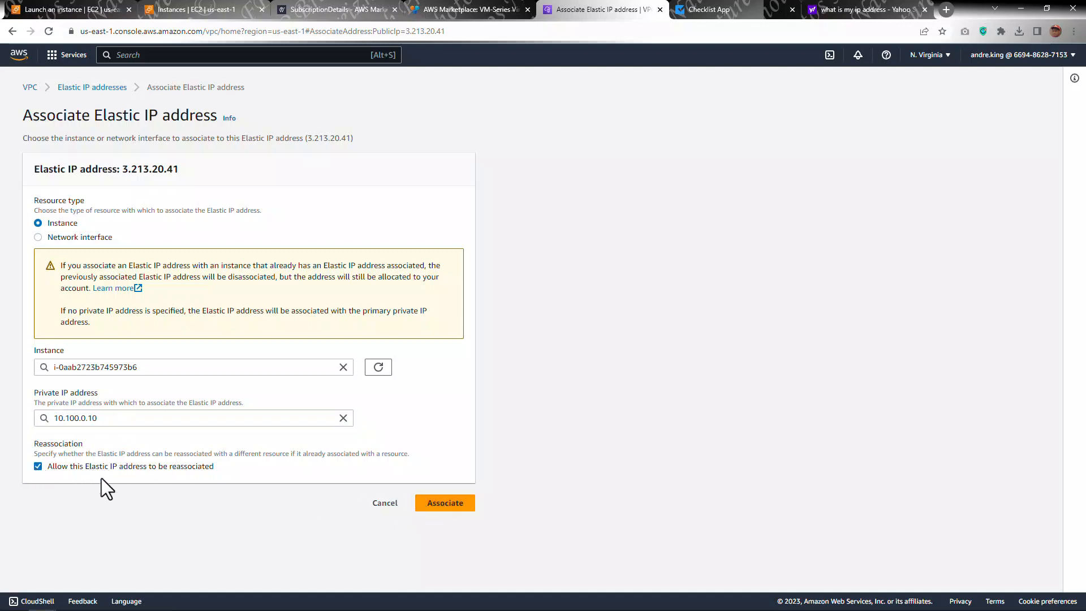
{"action": "left_click", "coordinate": [450, 504]}
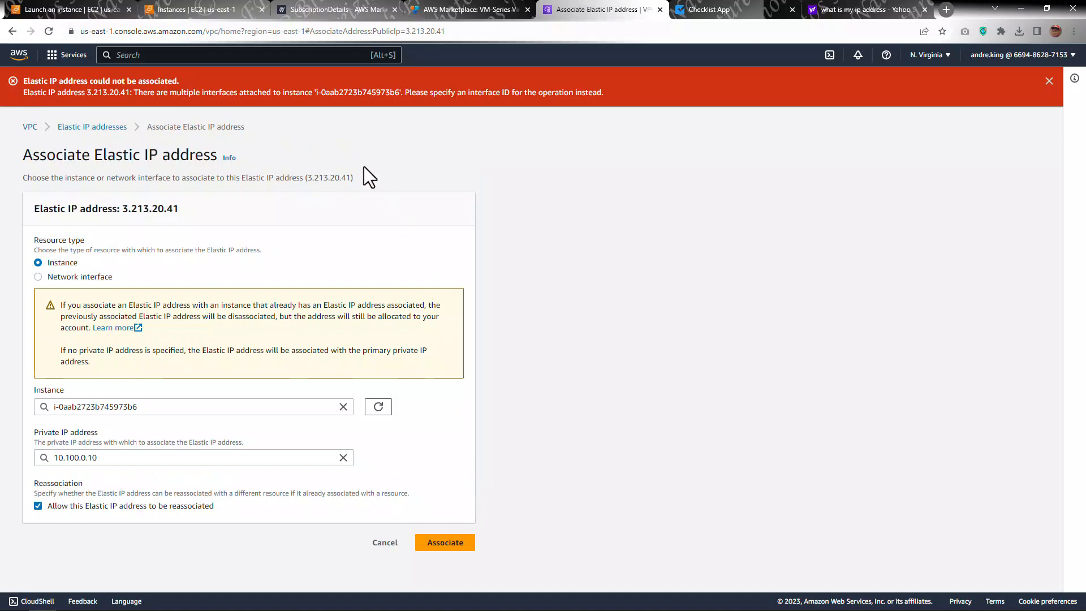
Step: Associate the Elastic IP with network interface POC-PAFW-MGMT-AZ1 at private IP 10.100.0.10 instead
{"action": "left_click", "coordinate": [37, 277]}
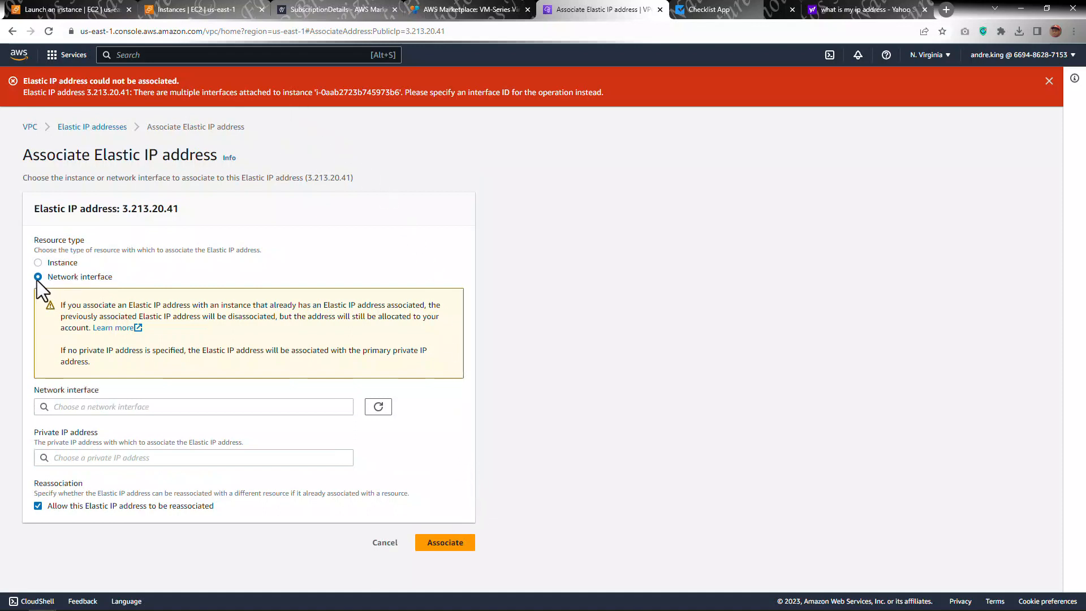
{"action": "left_click", "coordinate": [128, 412]}
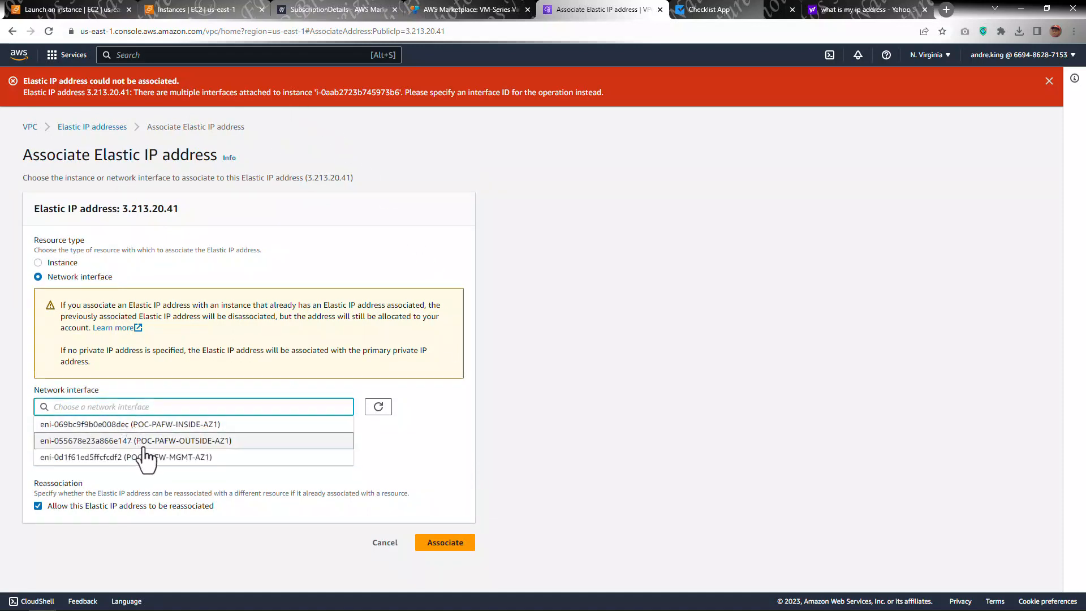
{"action": "left_click", "coordinate": [146, 457]}
{"action": "left_click", "coordinate": [187, 458]}
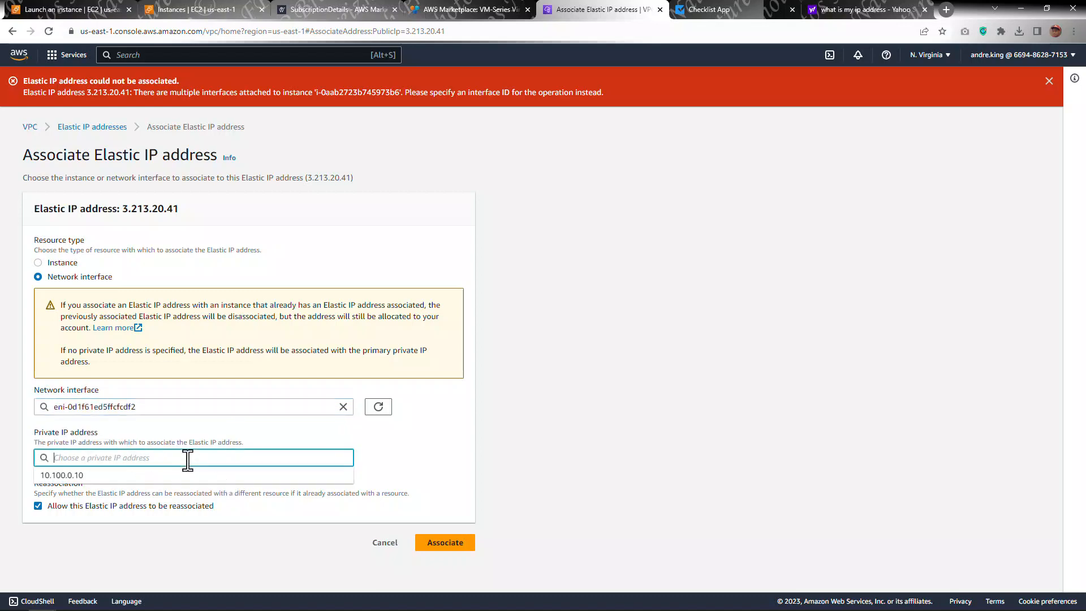
{"action": "left_click", "coordinate": [138, 475]}
{"action": "left_click", "coordinate": [419, 547]}
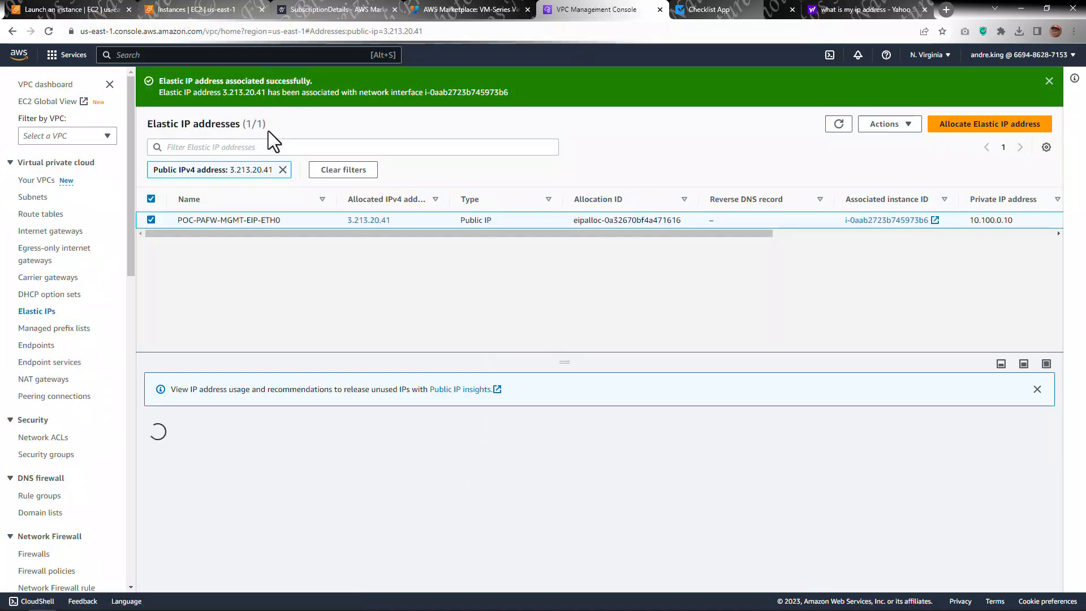
Step: Refresh the EC2 instances list, open POC-PAFW-AZ1's networking details, and copy the management interface's public IPv4 address
{"action": "left_click", "coordinate": [201, 9]}
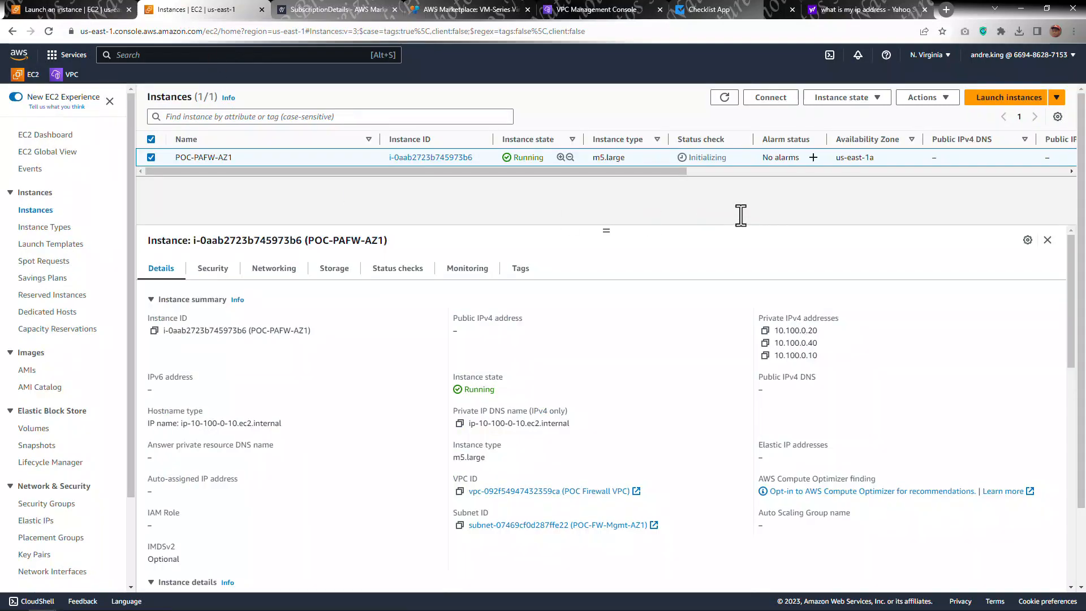
{"action": "left_click", "coordinate": [725, 97]}
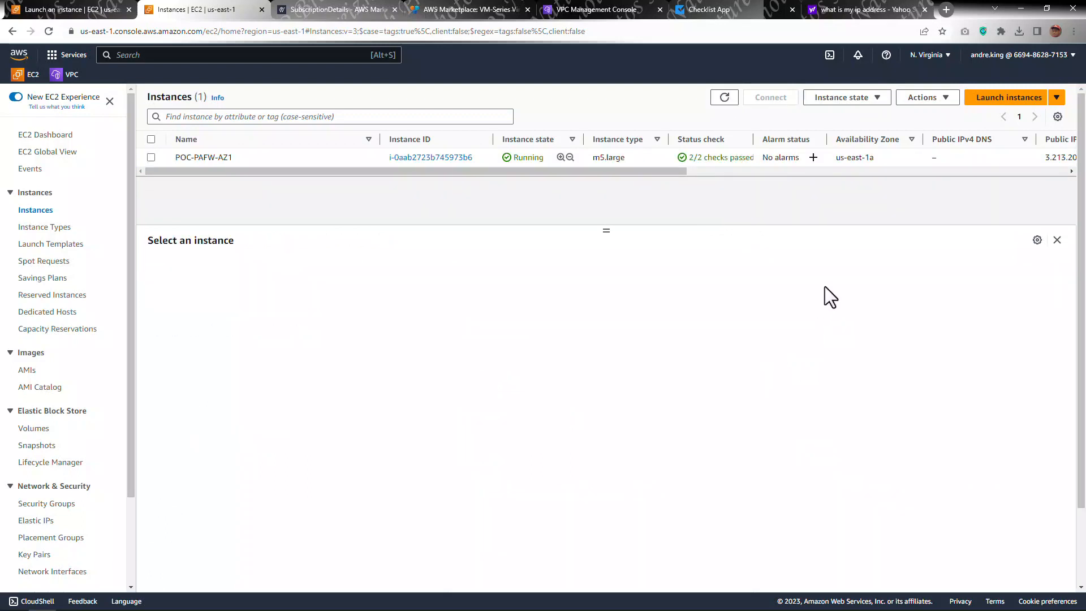
{"action": "left_click", "coordinate": [330, 156]}
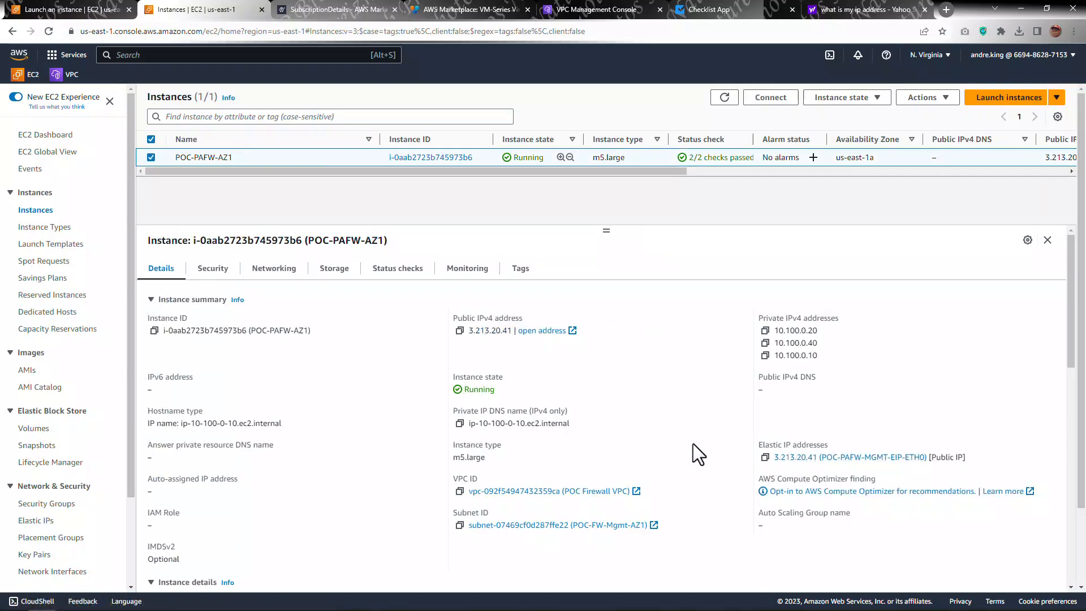
{"action": "scroll", "coordinate": [693, 443], "scroll_direction": "down", "scroll_amount": 6}
{"action": "scroll", "coordinate": [616, 439], "scroll_direction": "up", "scroll_amount": 6}
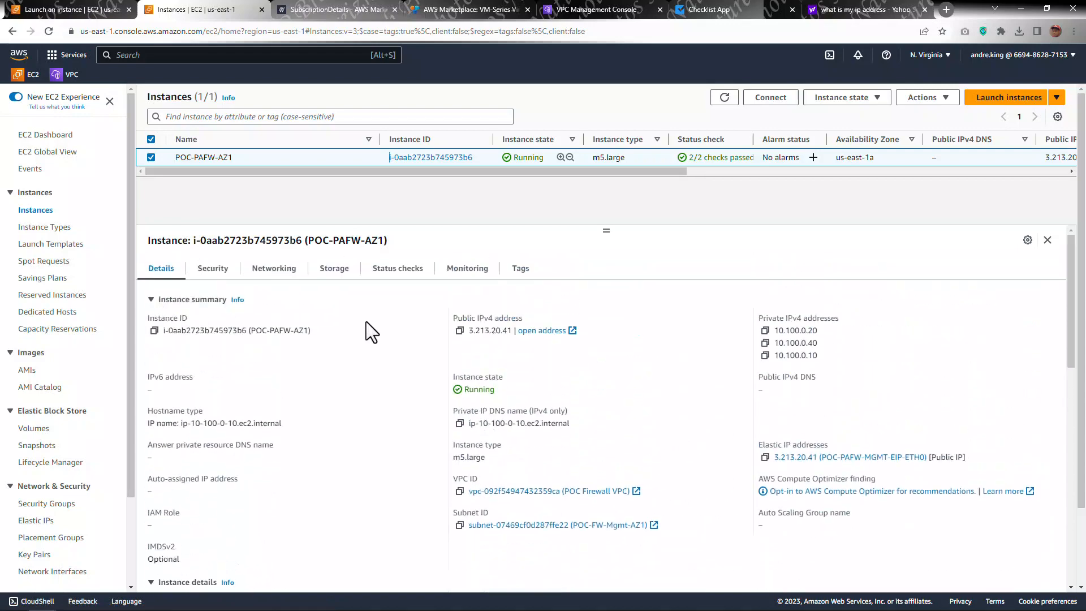
{"action": "left_click", "coordinate": [286, 281]}
{"action": "scroll", "coordinate": [674, 450], "scroll_direction": "down", "scroll_amount": 6}
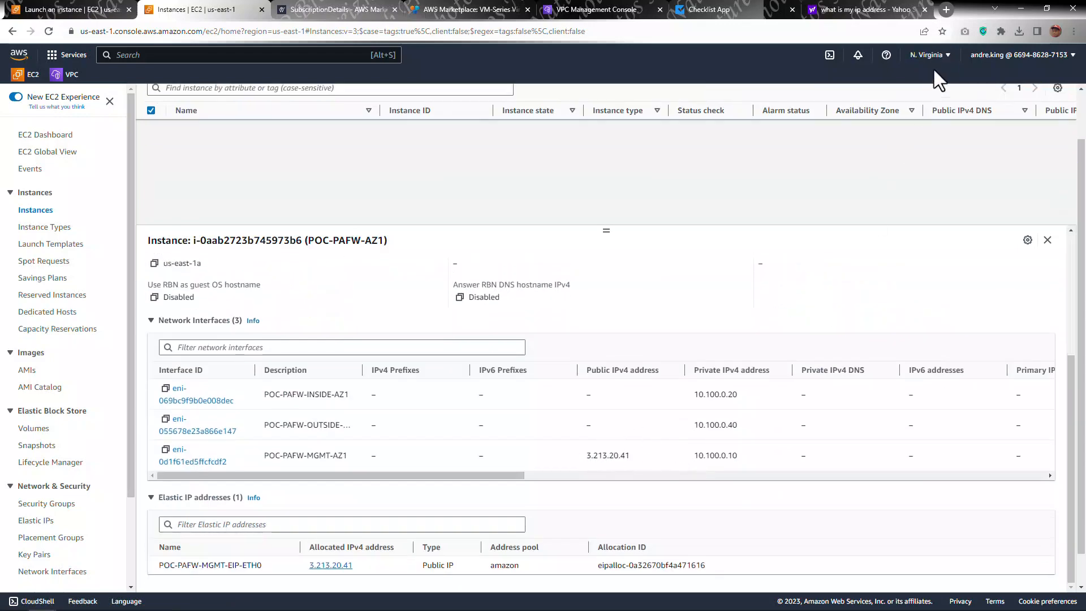
{"action": "scroll", "coordinate": [685, 354], "scroll_direction": "up", "scroll_amount": 5}
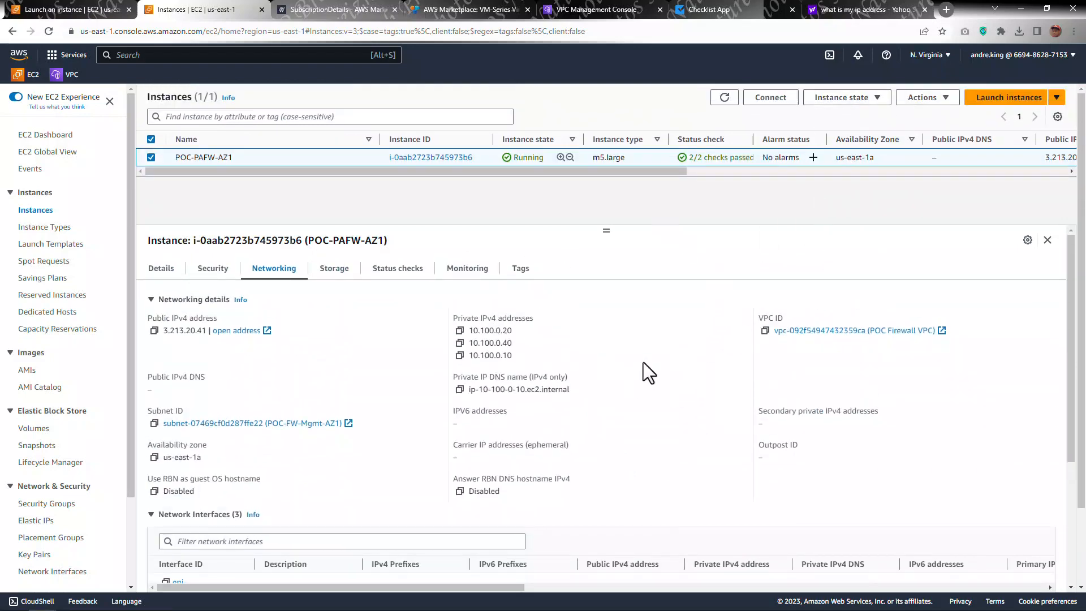
{"action": "scroll", "coordinate": [605, 339], "scroll_direction": "down", "scroll_amount": 3}
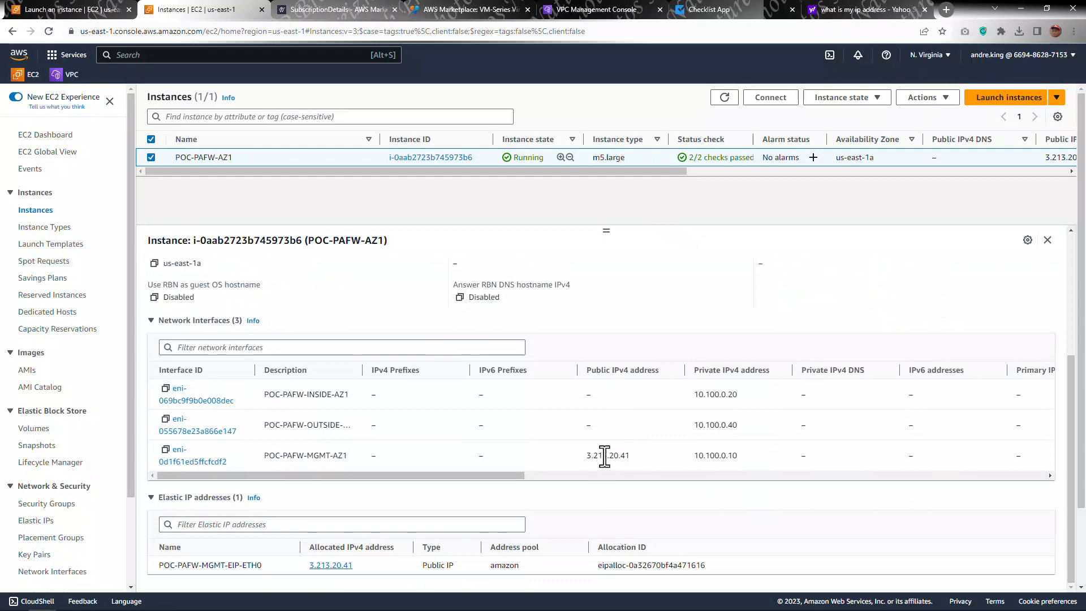
{"action": "double_click", "coordinate": [607, 455]}
{"action": "key", "text": "ctrl+c"}
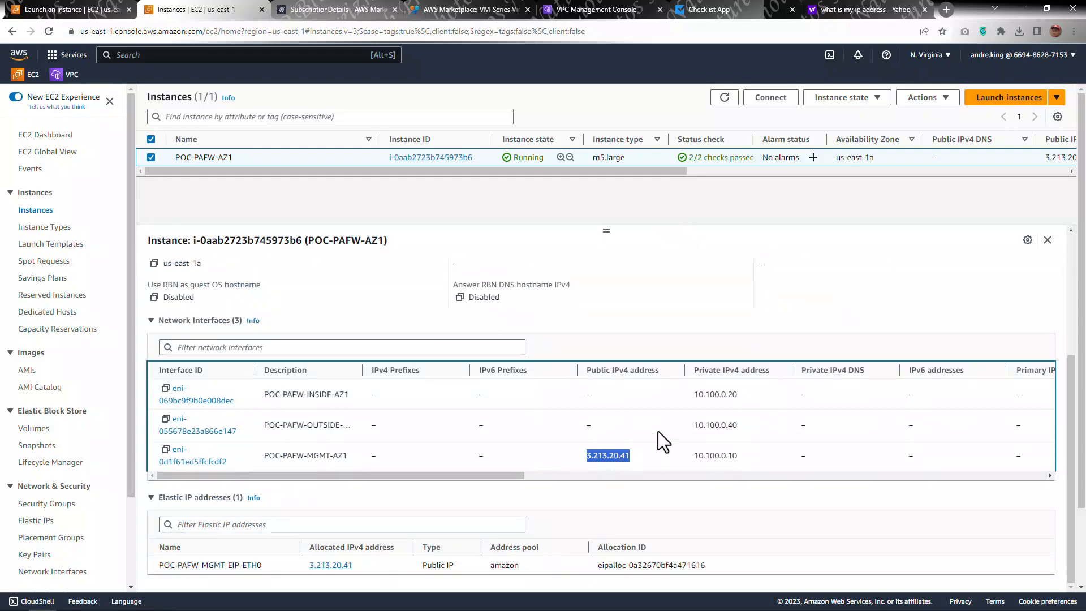
Step: Open the usage instructions on the VM-Series marketplace listing and read them
{"action": "left_click", "coordinate": [429, 11]}
{"action": "scroll", "coordinate": [358, 307], "scroll_direction": "down", "scroll_amount": 1}
{"action": "scroll", "coordinate": [358, 306], "scroll_direction": "down", "scroll_amount": 15}
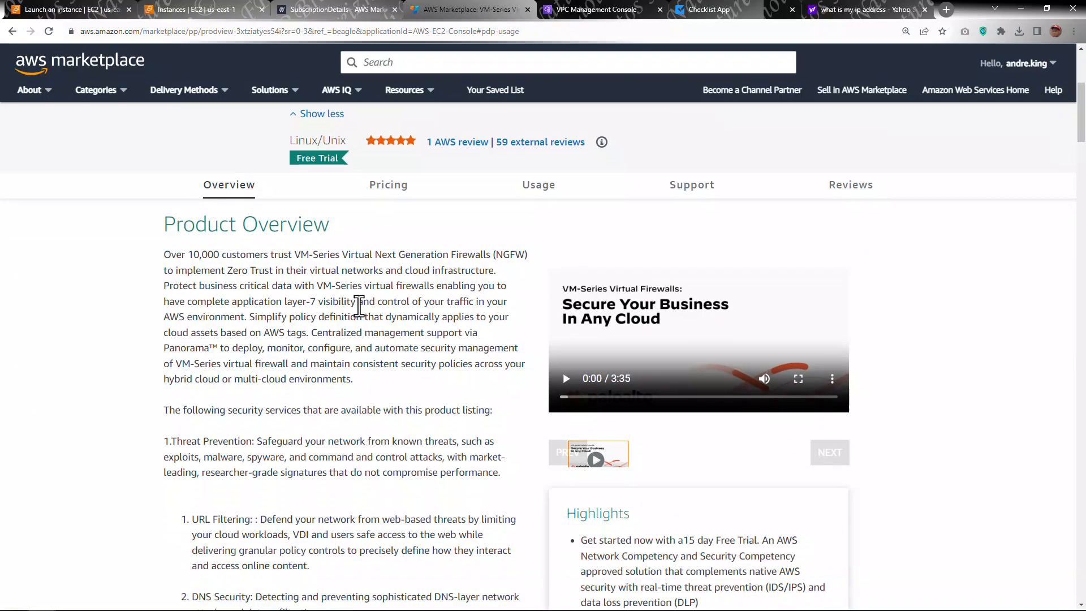
{"action": "scroll", "coordinate": [354, 310], "scroll_direction": "down", "scroll_amount": 10}
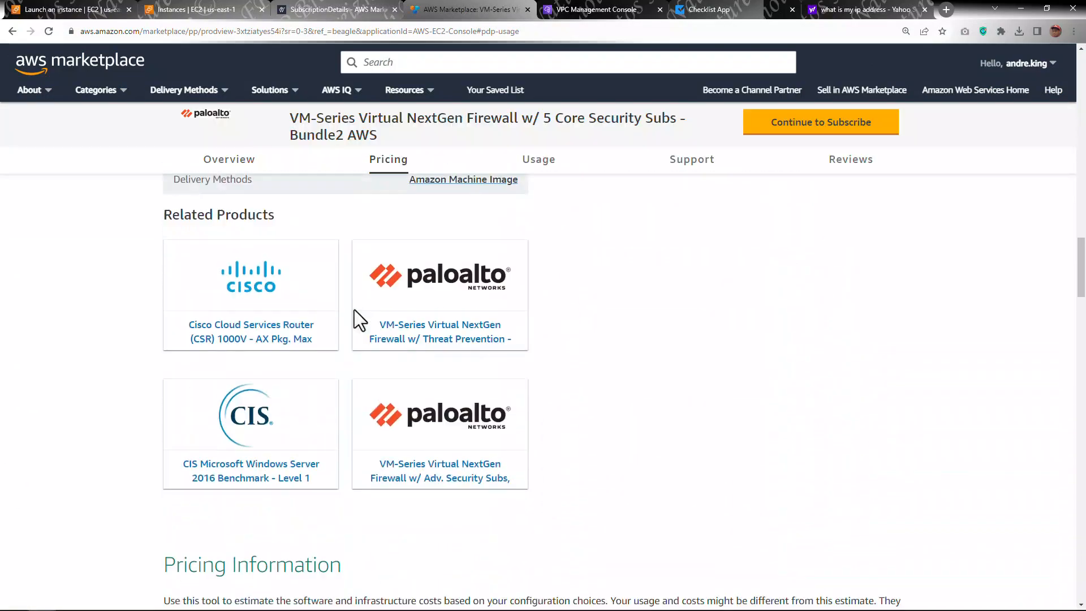
{"action": "left_click", "coordinate": [692, 172]}
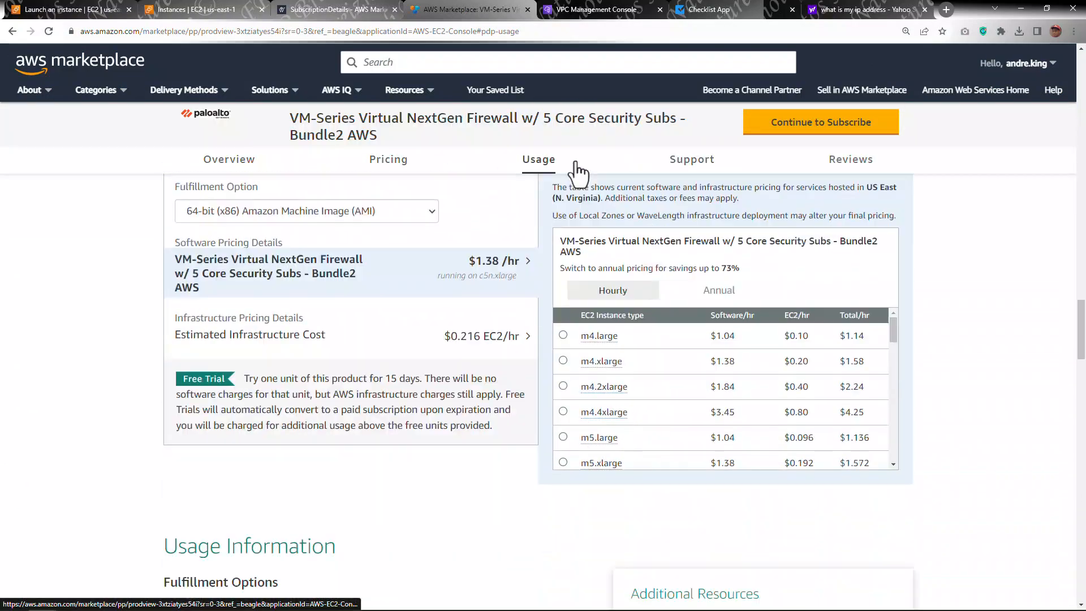
{"action": "left_click", "coordinate": [542, 174]}
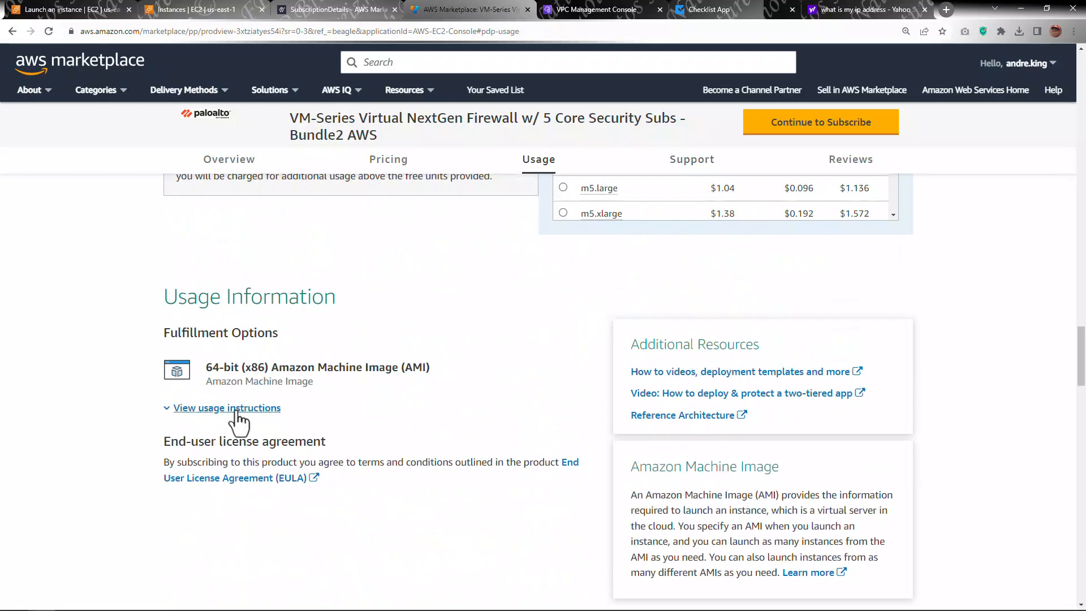
{"action": "left_click", "coordinate": [257, 408]}
{"action": "scroll", "coordinate": [426, 344], "scroll_direction": "down", "scroll_amount": 2}
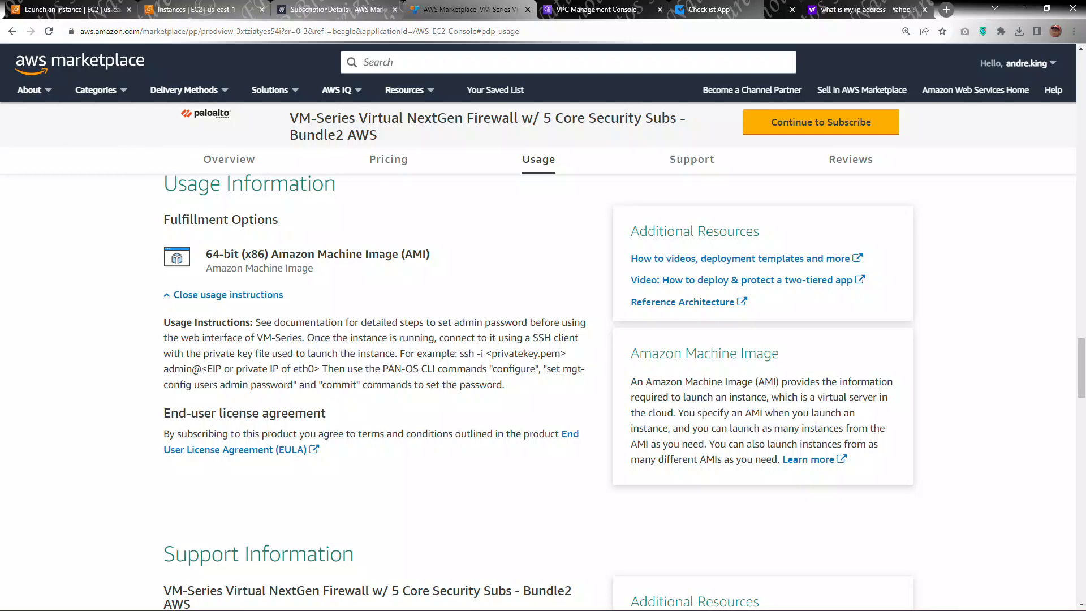
Step: Switch to MobaXterm and start an SSH session to 3.213.20.41 using the private key POC-PAFW.pem
{"action": "left_click_drag", "start_coordinate": [0, 113], "coordinate": [536, 144]}
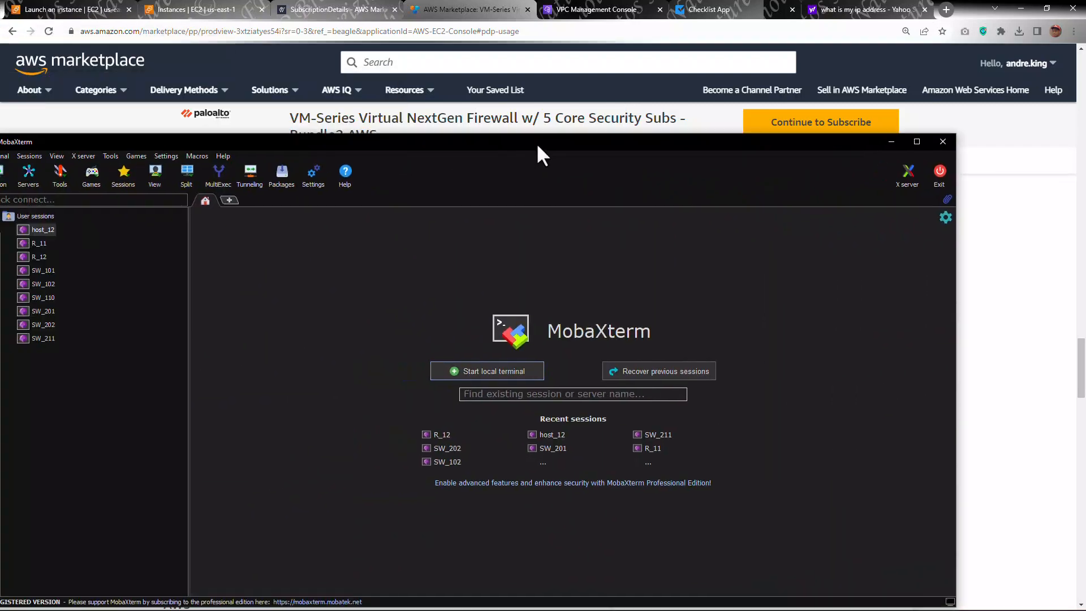
{"action": "double_click", "coordinate": [542, 141]}
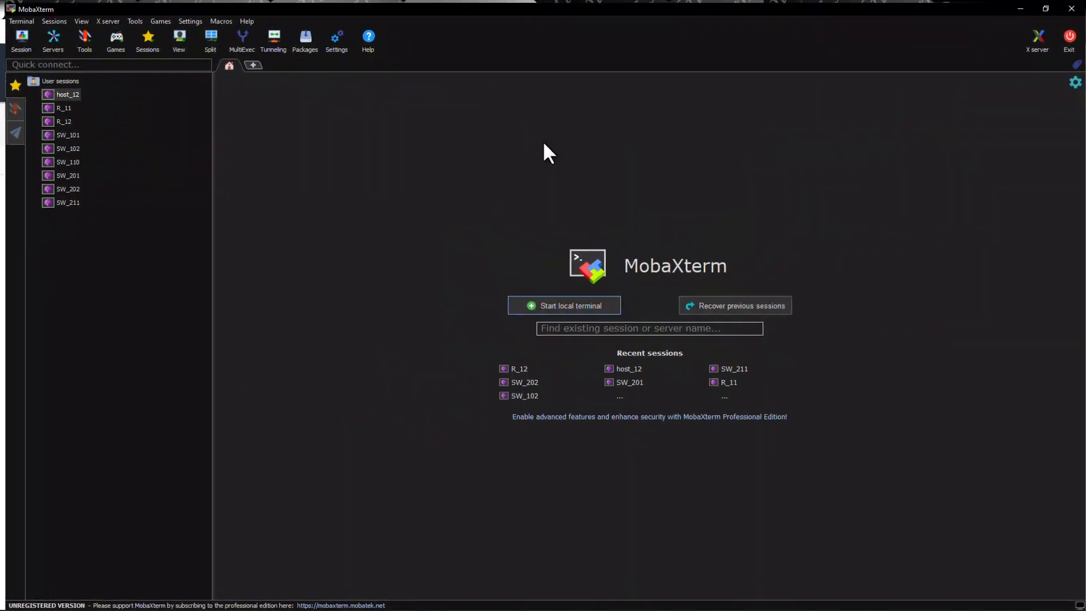
{"action": "left_click", "coordinate": [15, 37]}
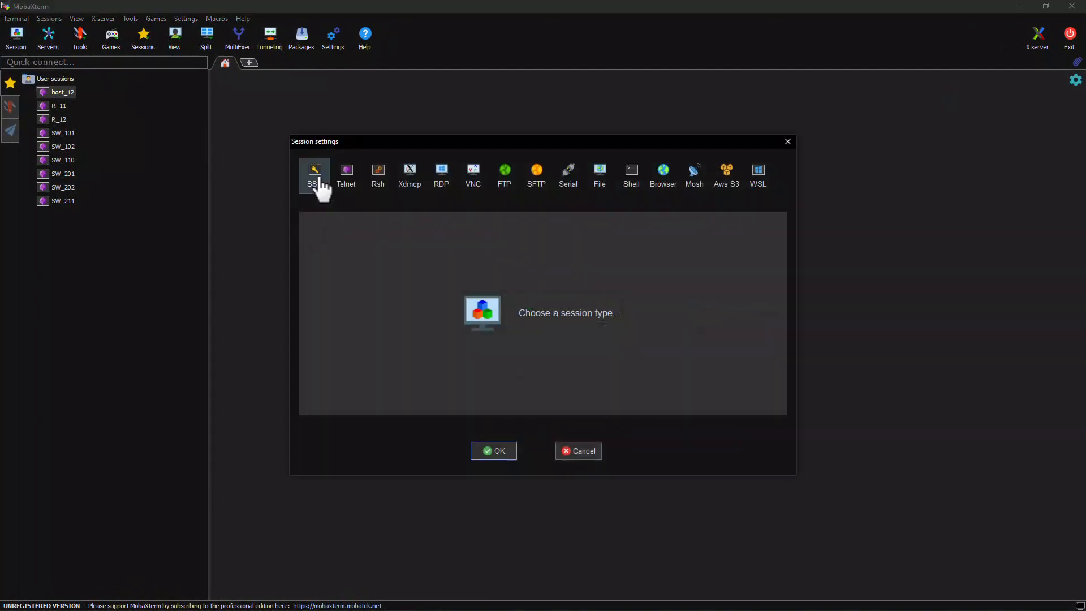
{"action": "left_click", "coordinate": [320, 187]}
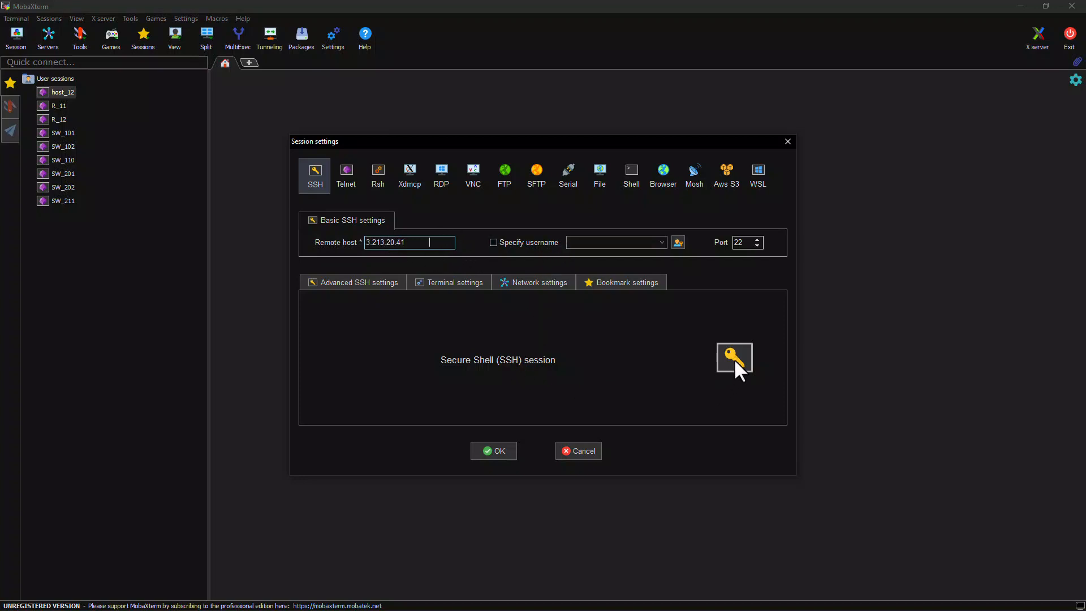
{"action": "left_click", "coordinate": [368, 283]}
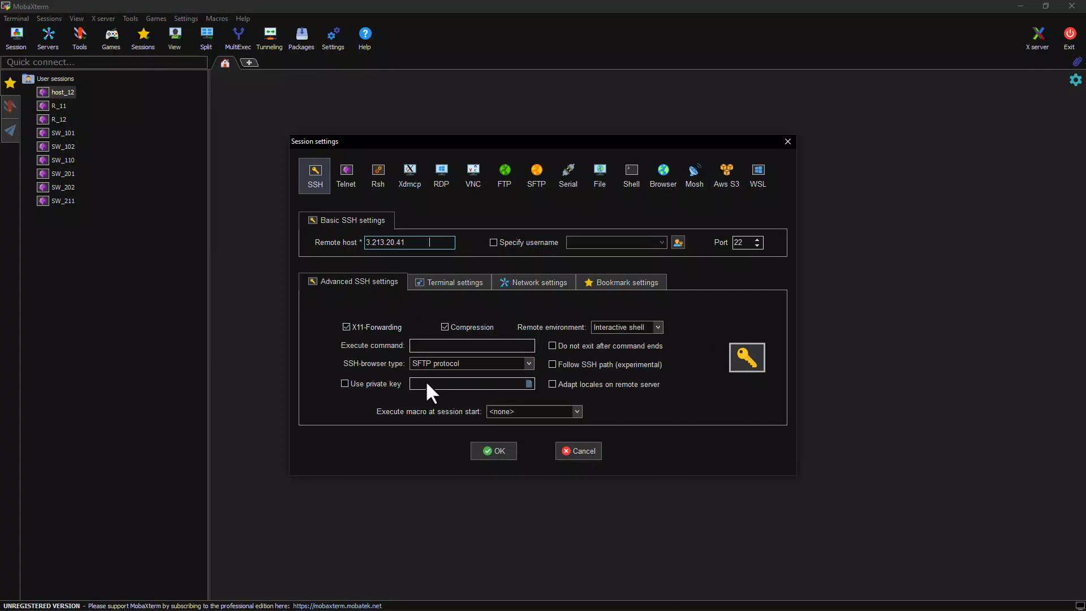
{"action": "left_click", "coordinate": [345, 384]}
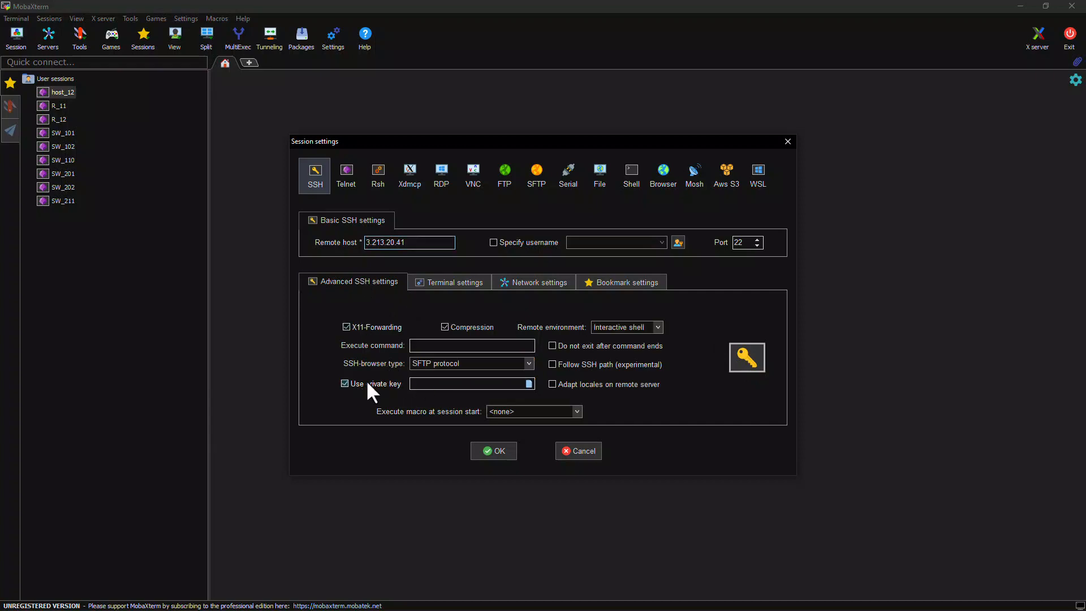
{"action": "left_click", "coordinate": [529, 384]}
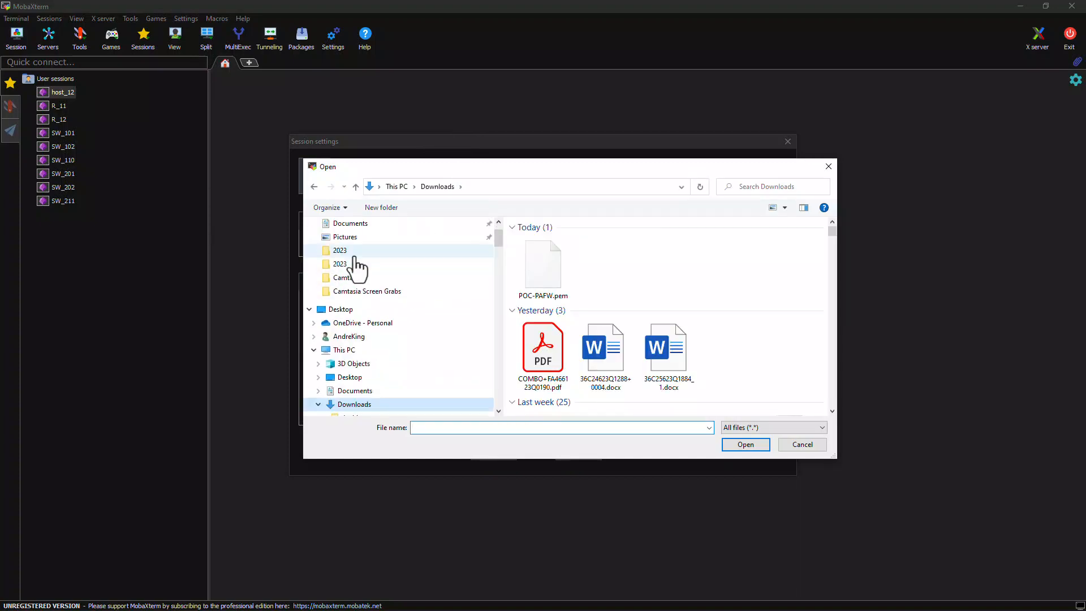
{"action": "left_click", "coordinate": [548, 260]}
{"action": "double_click", "coordinate": [548, 259]}
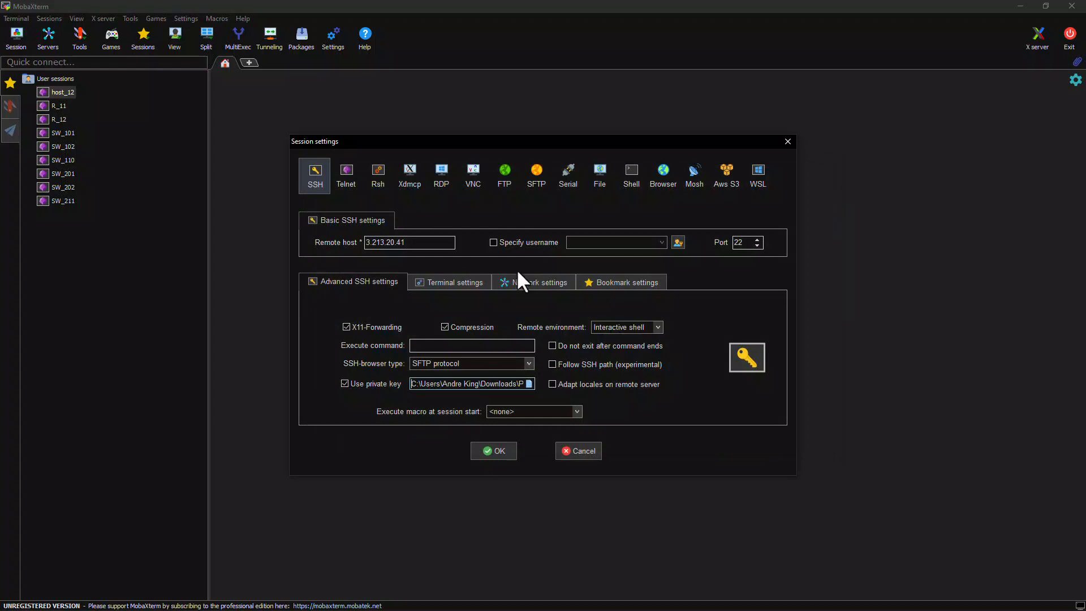
{"action": "left_click", "coordinate": [490, 447]}
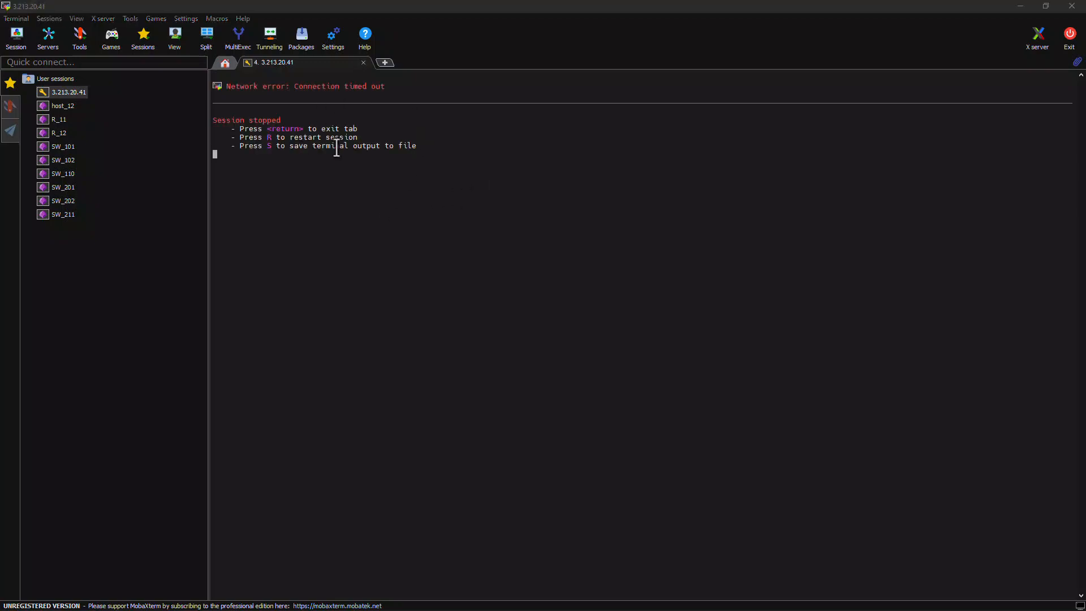
{"action": "left_click_drag", "start_coordinate": [644, 6], "coordinate": [0, 135]}
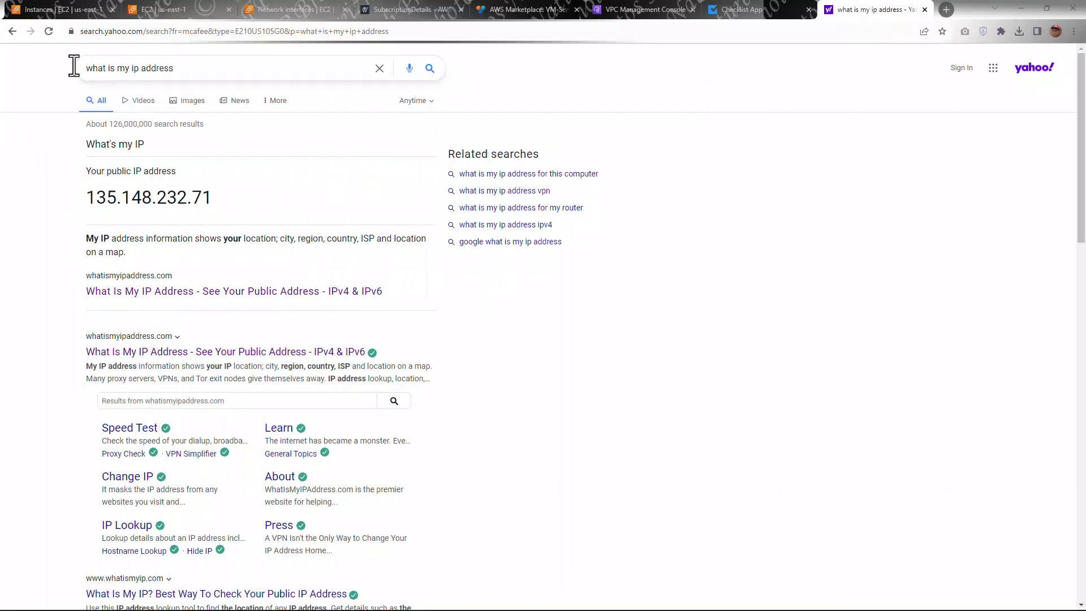
Step: Look up the computer's current public IPv4 address on whatismyipaddress.com and copy it
{"action": "left_click", "coordinate": [50, 29]}
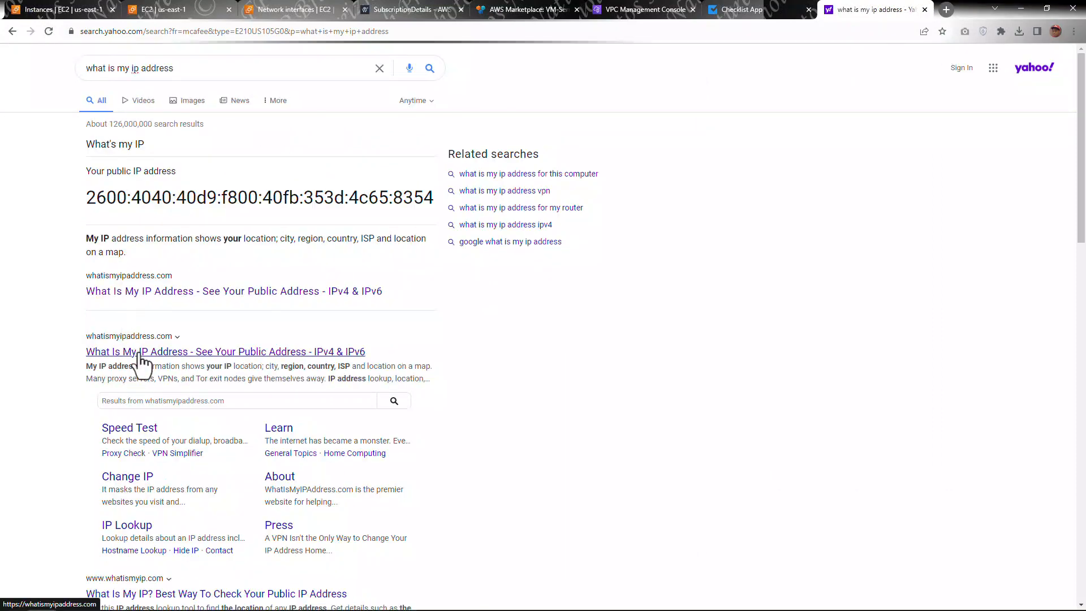
{"action": "left_click", "coordinate": [141, 352]}
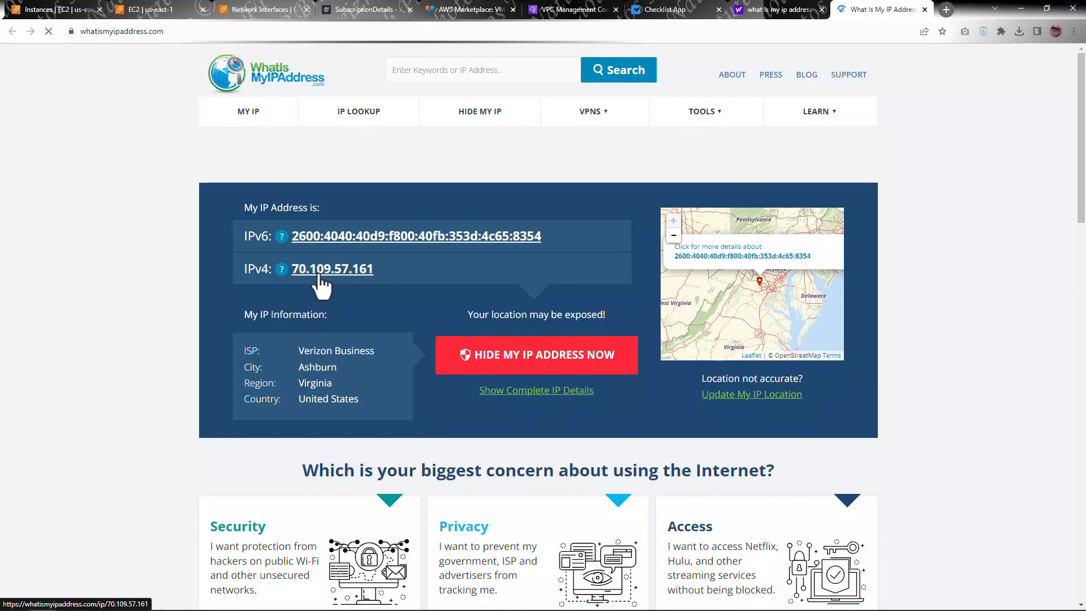
{"action": "left_click", "coordinate": [778, 9]}
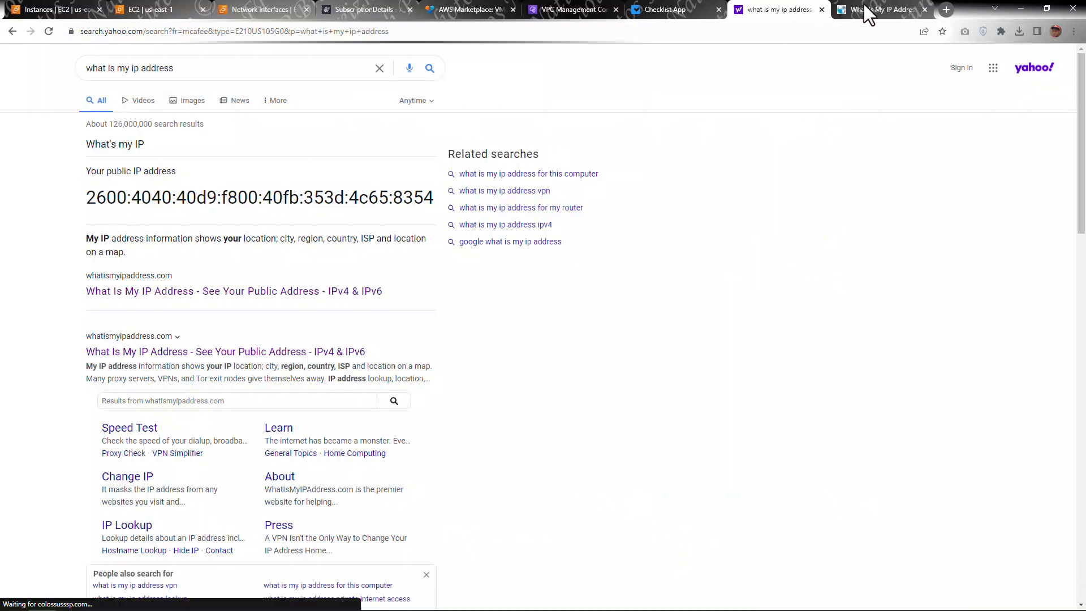
{"action": "left_click", "coordinate": [868, 11]}
{"action": "left_click", "coordinate": [144, 11]}
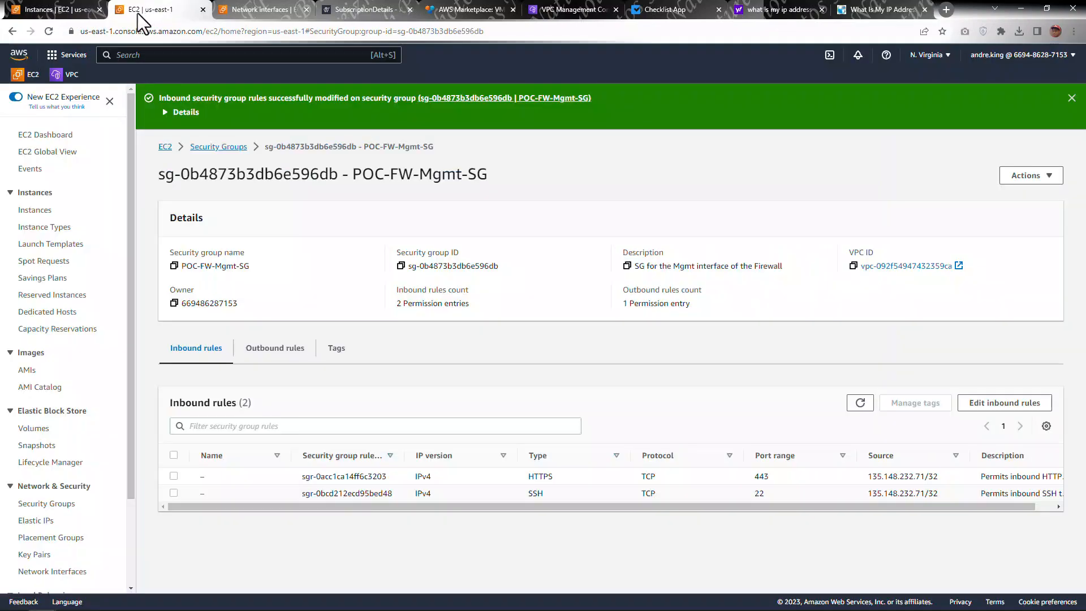
{"action": "left_click", "coordinate": [874, 13]}
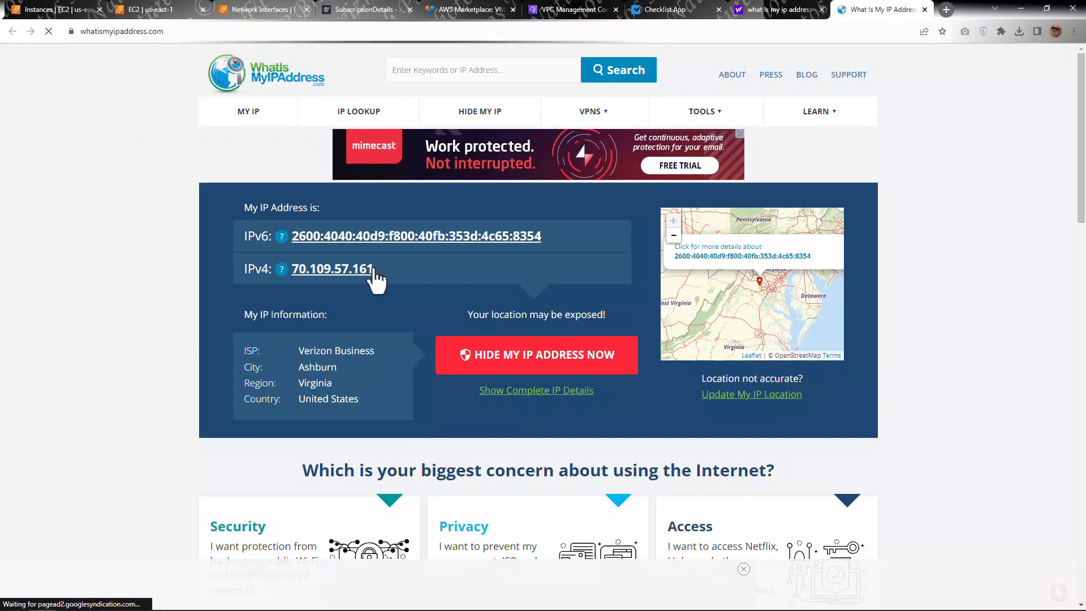
{"action": "left_click_drag", "start_coordinate": [372, 271], "coordinate": [294, 269]}
{"action": "key", "text": "ctrl+c"}
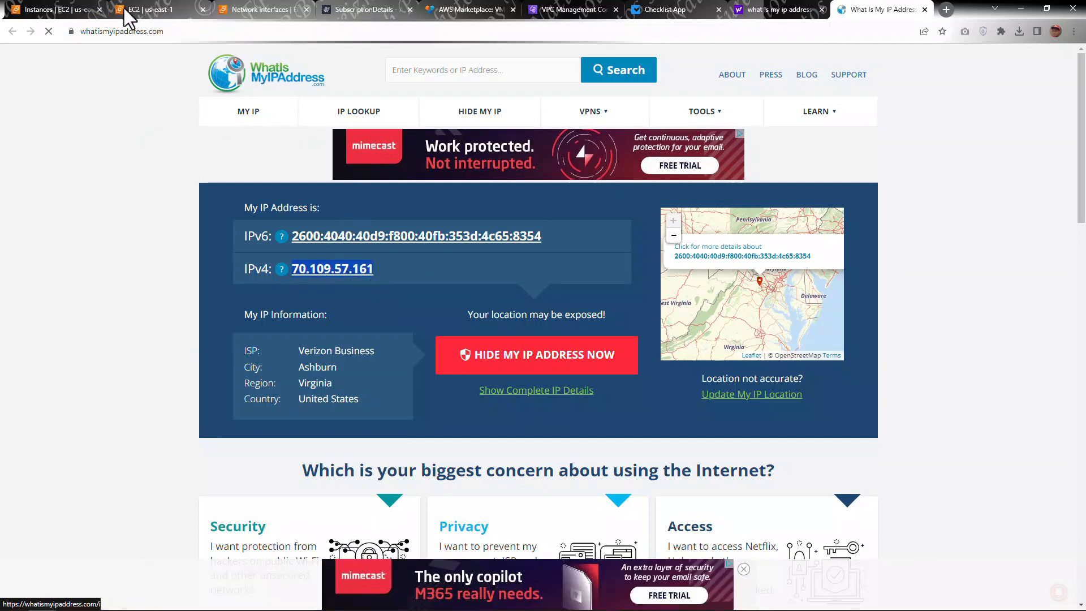
{"action": "left_click", "coordinate": [148, 10]}
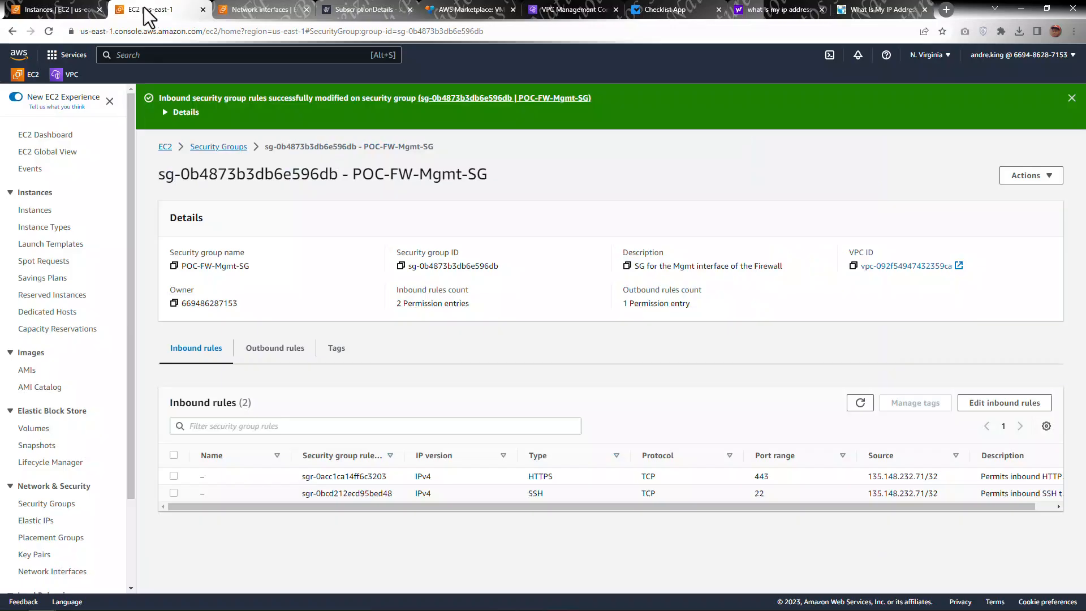
{"action": "left_click", "coordinate": [989, 404]}
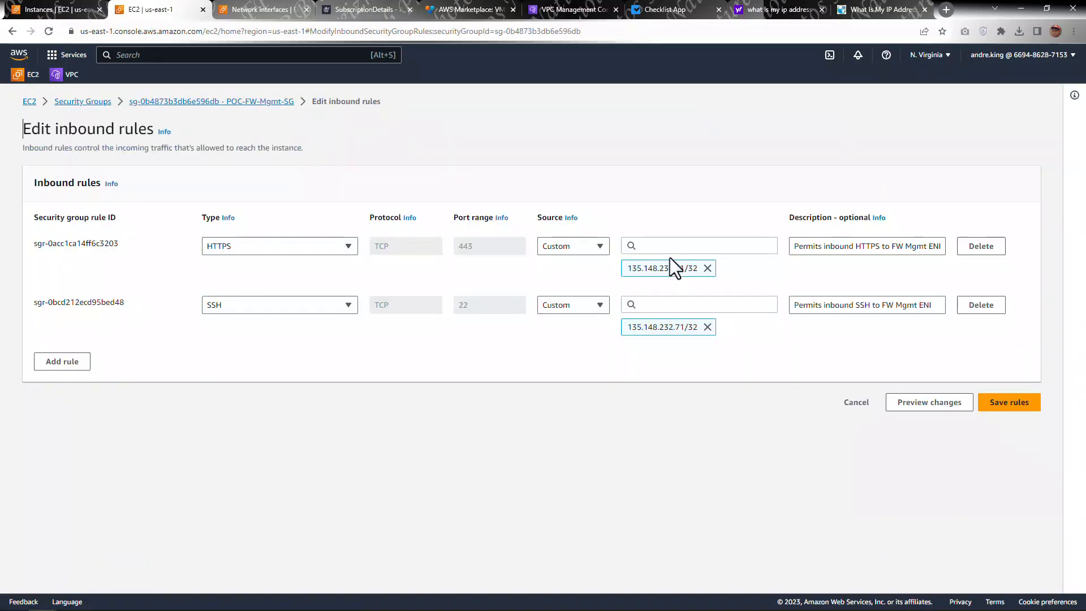
{"action": "left_click", "coordinate": [672, 246]}
{"action": "type", "text": "70.109.57.161/32"}
{"action": "left_click", "coordinate": [663, 286]}
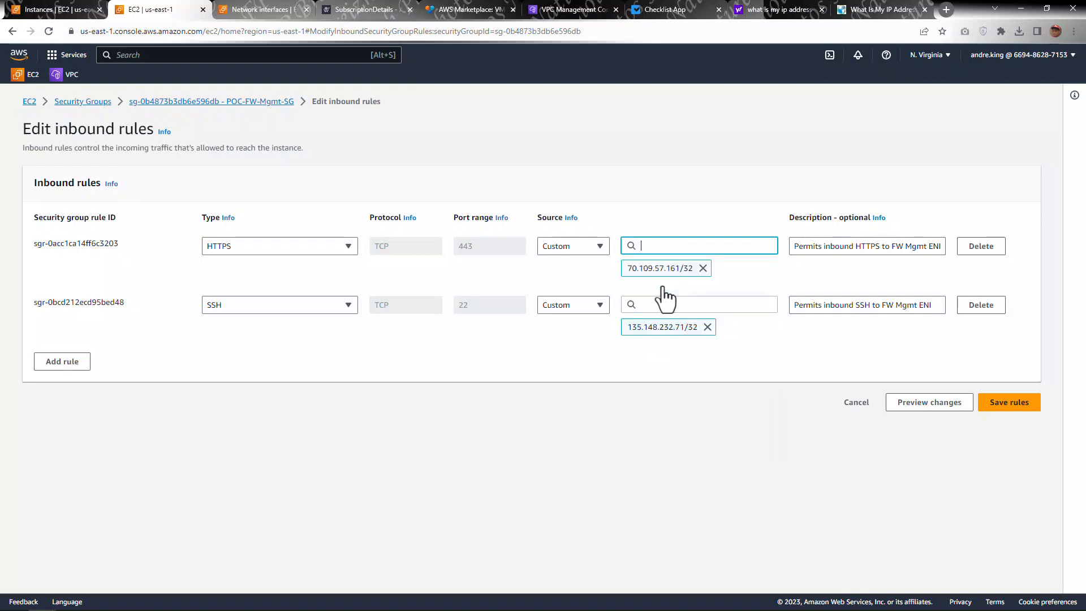
{"action": "left_click", "coordinate": [660, 304]}
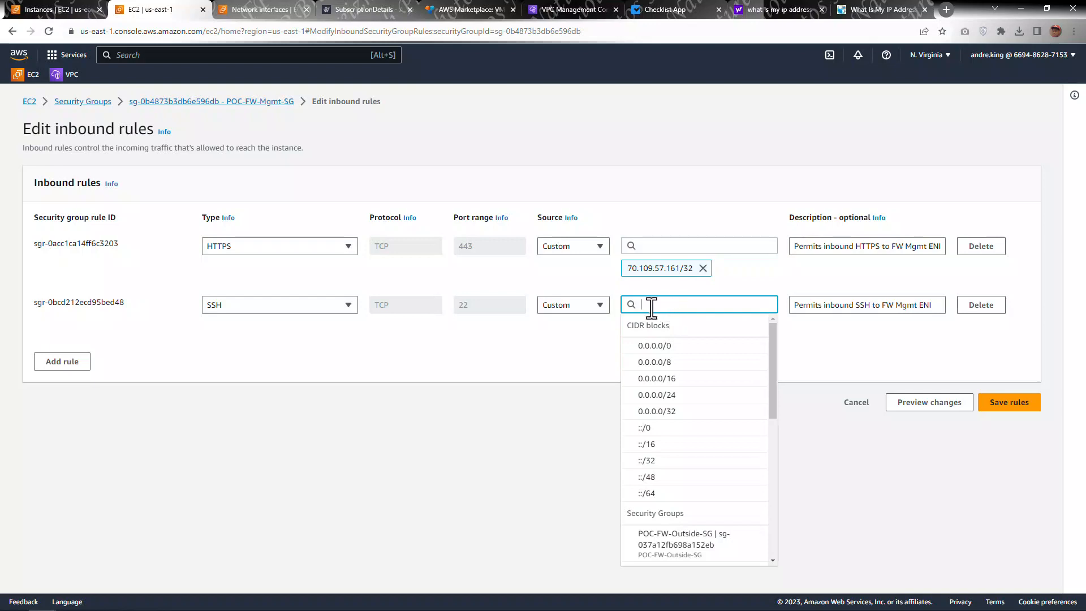
{"action": "key", "text": "ctrl+v"}
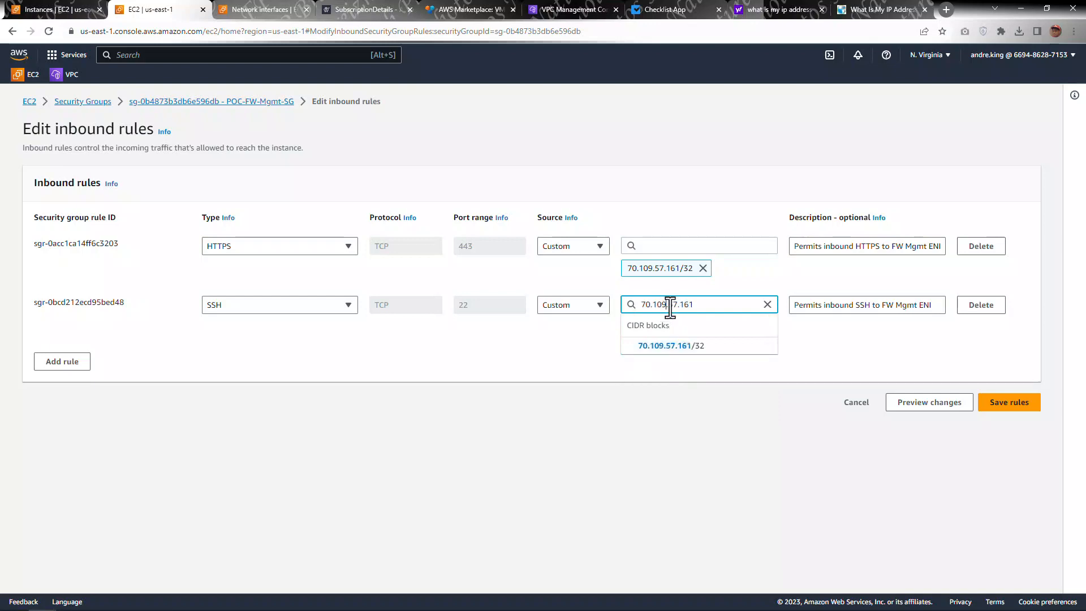
{"action": "left_click", "coordinate": [674, 345]}
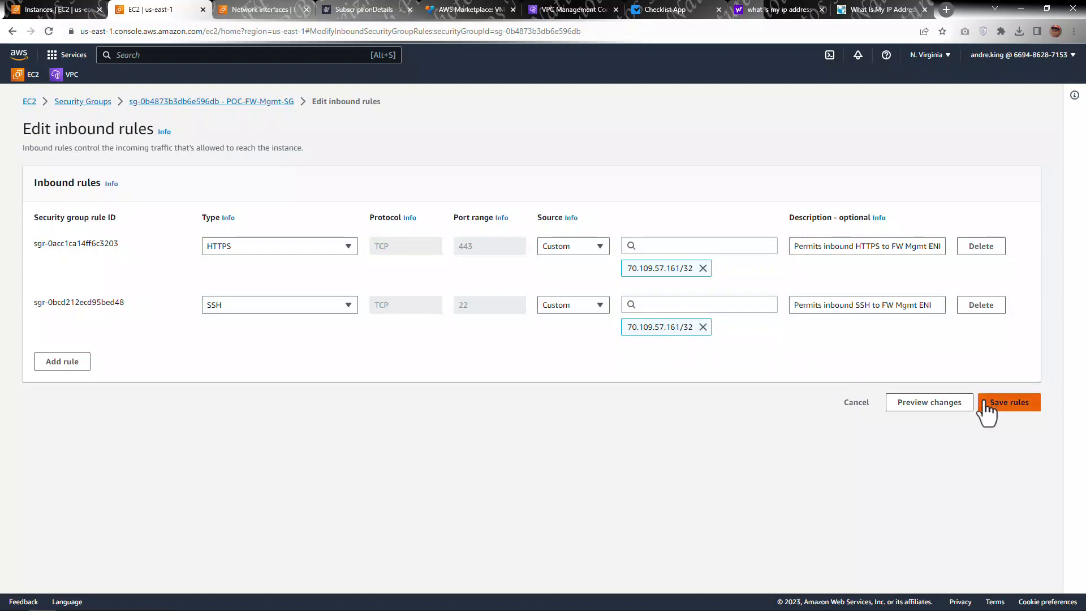
{"action": "left_click", "coordinate": [994, 402]}
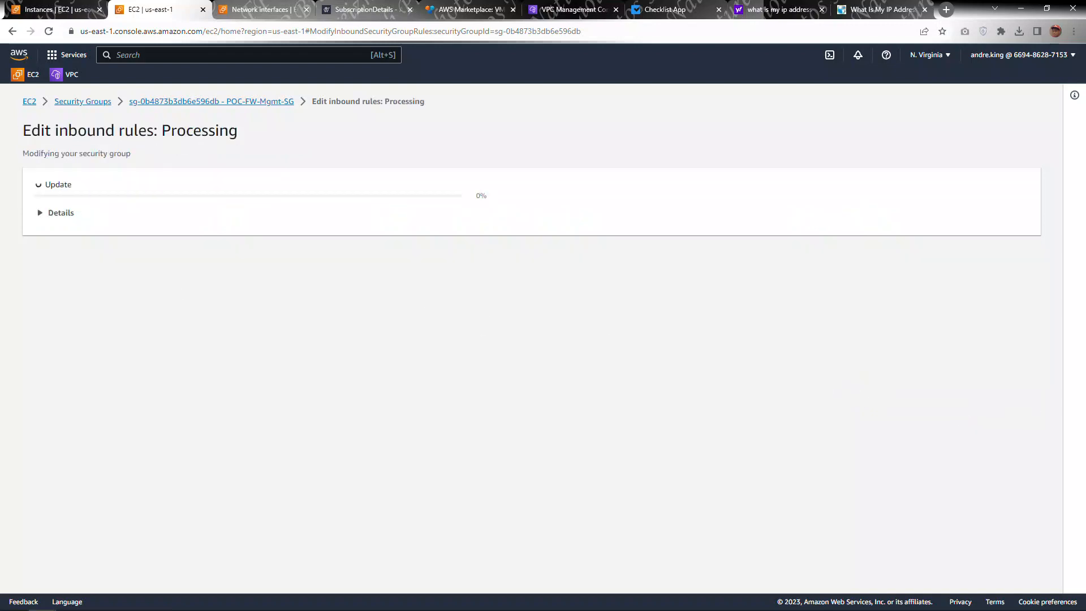
Step: Restart the SSH session to 3.213.20.41 and log in as admin
{"action": "left_click_drag", "start_coordinate": [0, 249], "coordinate": [422, 246]}
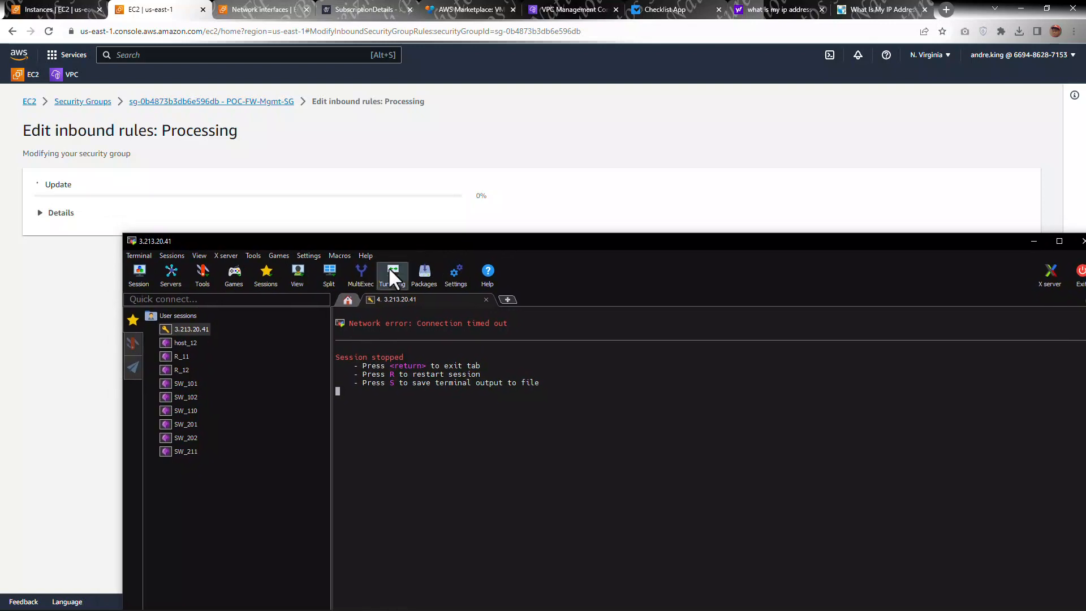
{"action": "double_click", "coordinate": [412, 419]}
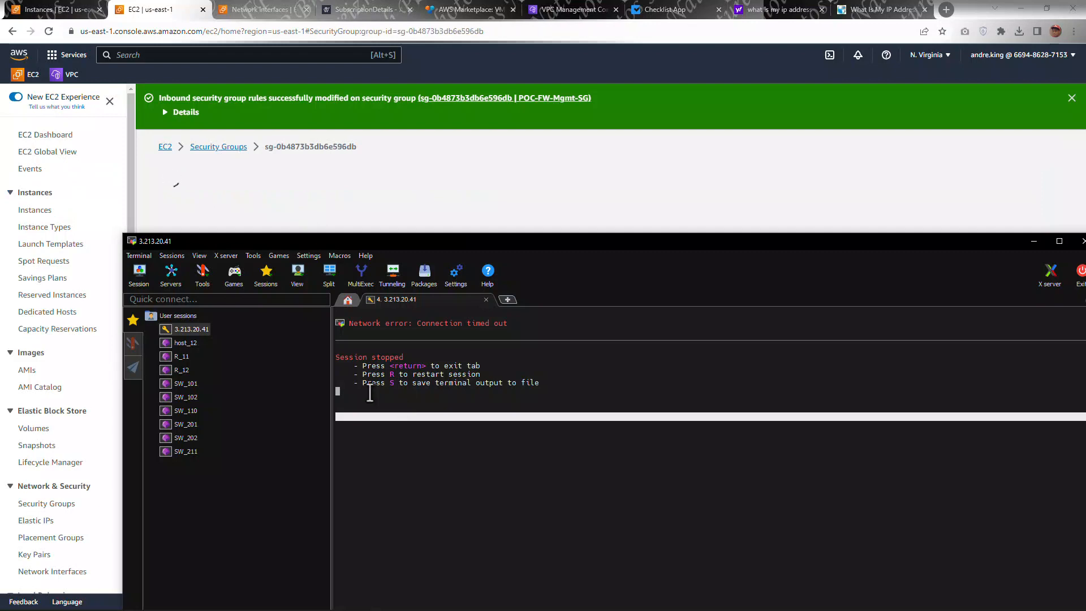
{"action": "key", "text": "r"}
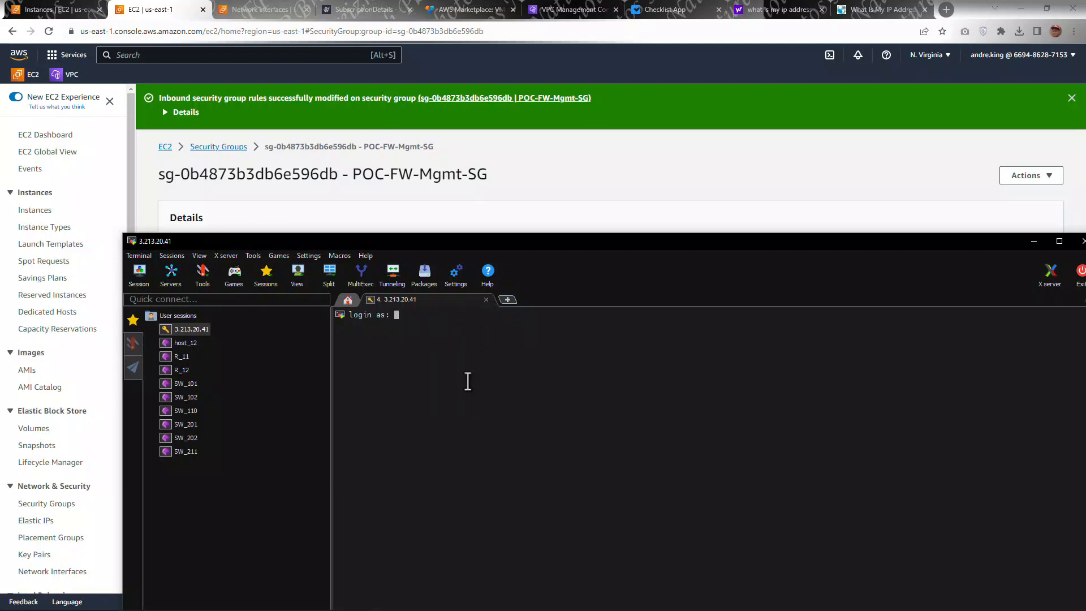
{"action": "key", "text": "Return"}
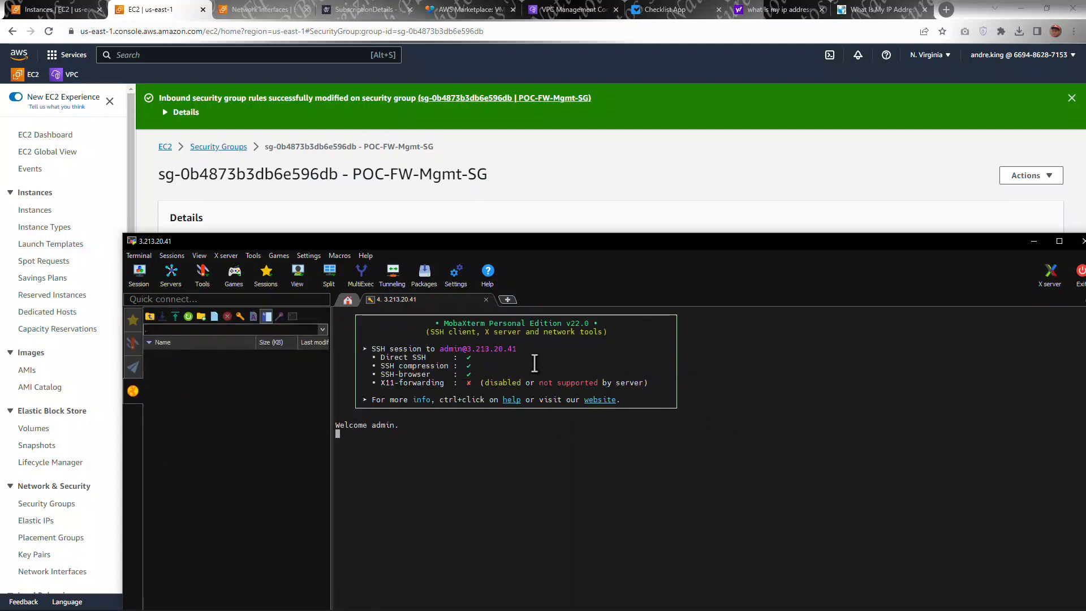
Step: Copy the "set mgt-config users admin password" command from the marketplace usage instructions
{"action": "left_click_drag", "start_coordinate": [574, 251], "coordinate": [0, 265]}
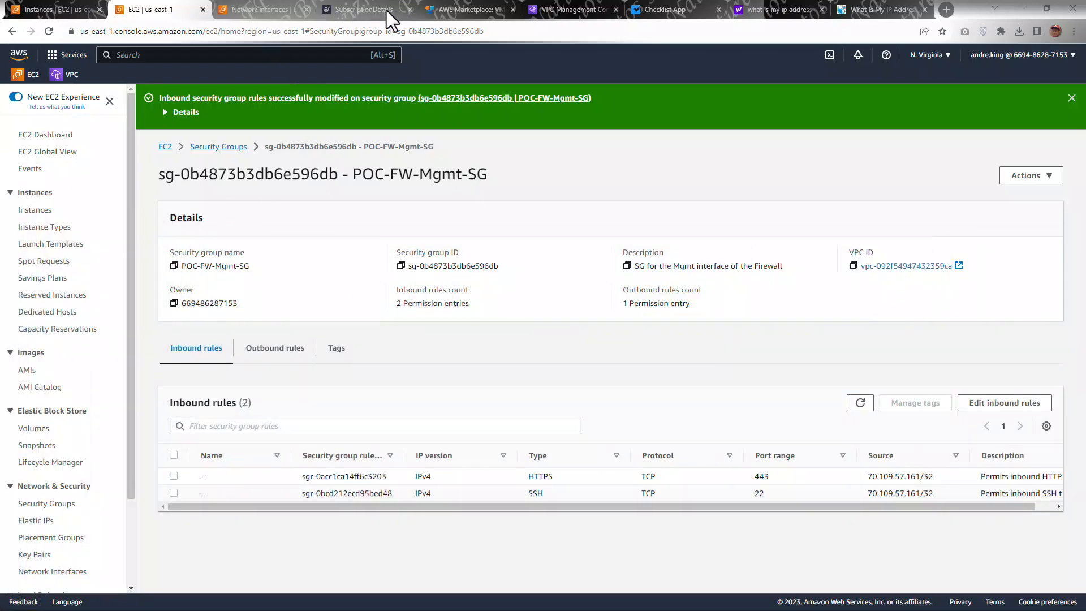
{"action": "left_click", "coordinate": [456, 10]}
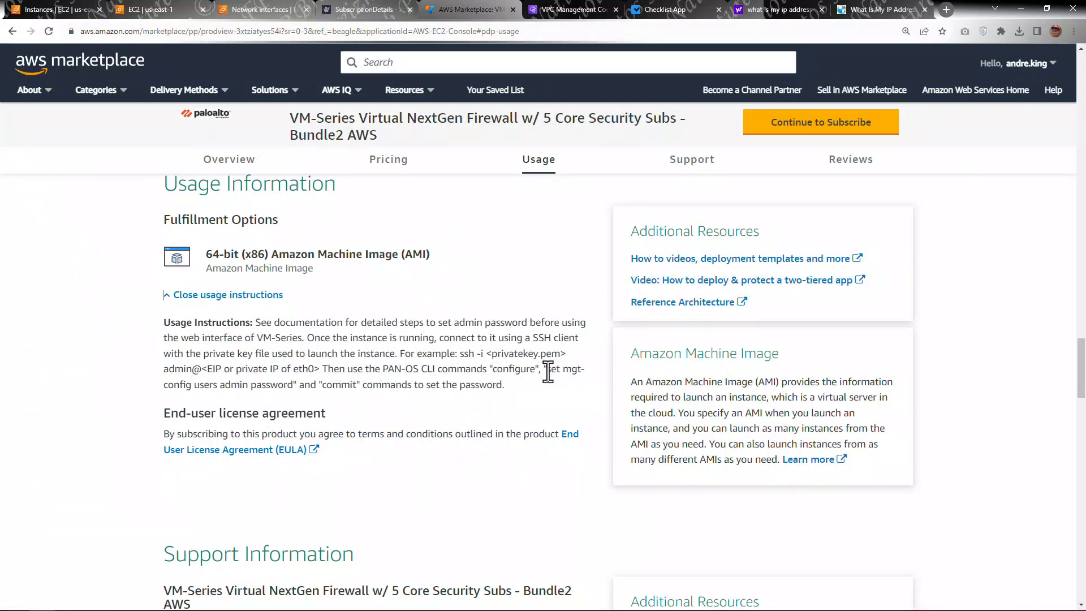
{"action": "left_click_drag", "start_coordinate": [548, 372], "coordinate": [294, 385]}
{"action": "right_click", "coordinate": [279, 386]}
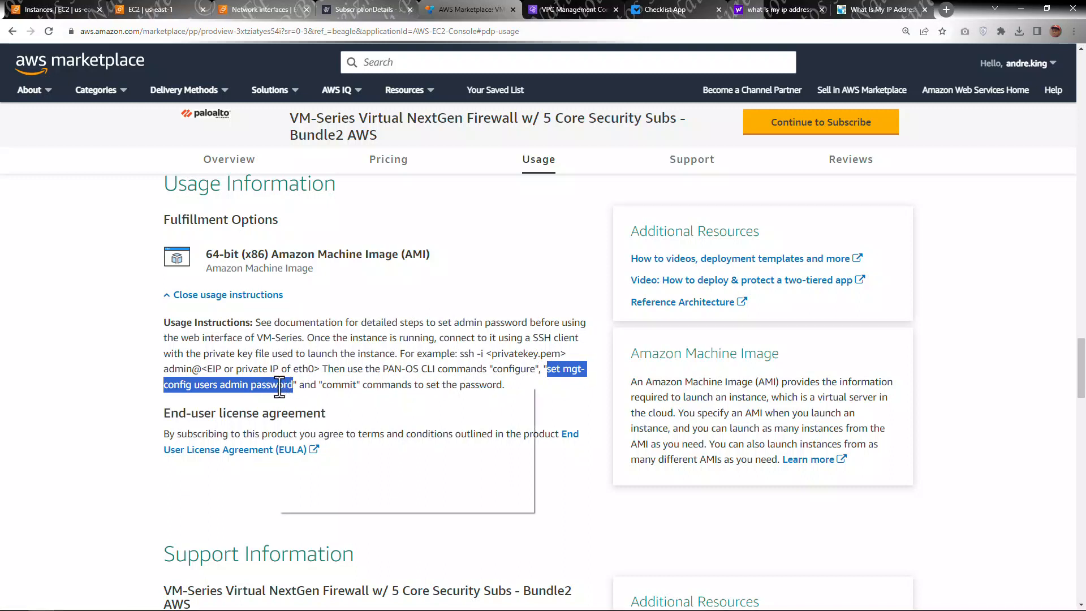
{"action": "left_click", "coordinate": [298, 392]}
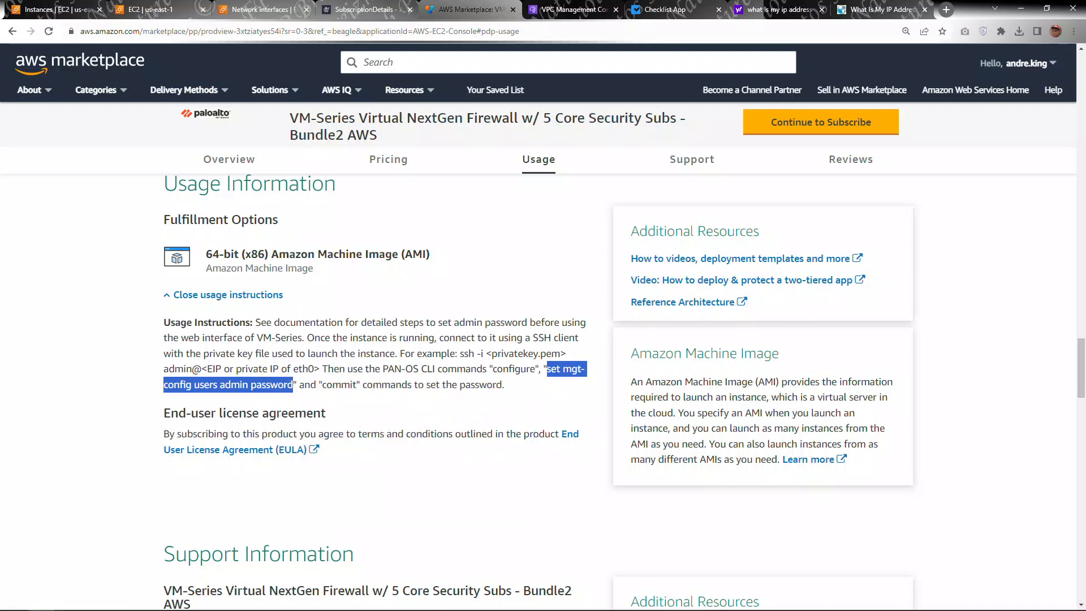
Step: Enter configuration mode on the firewall CLI with the configure command
{"action": "left_click_drag", "start_coordinate": [0, 191], "coordinate": [322, 158]}
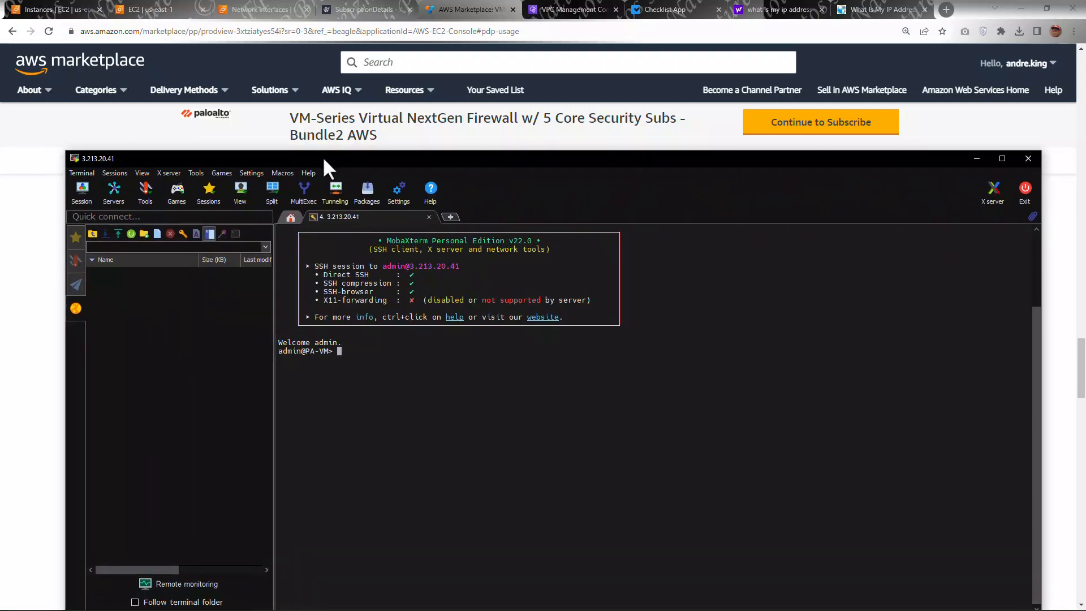
{"action": "double_click", "coordinate": [321, 158]}
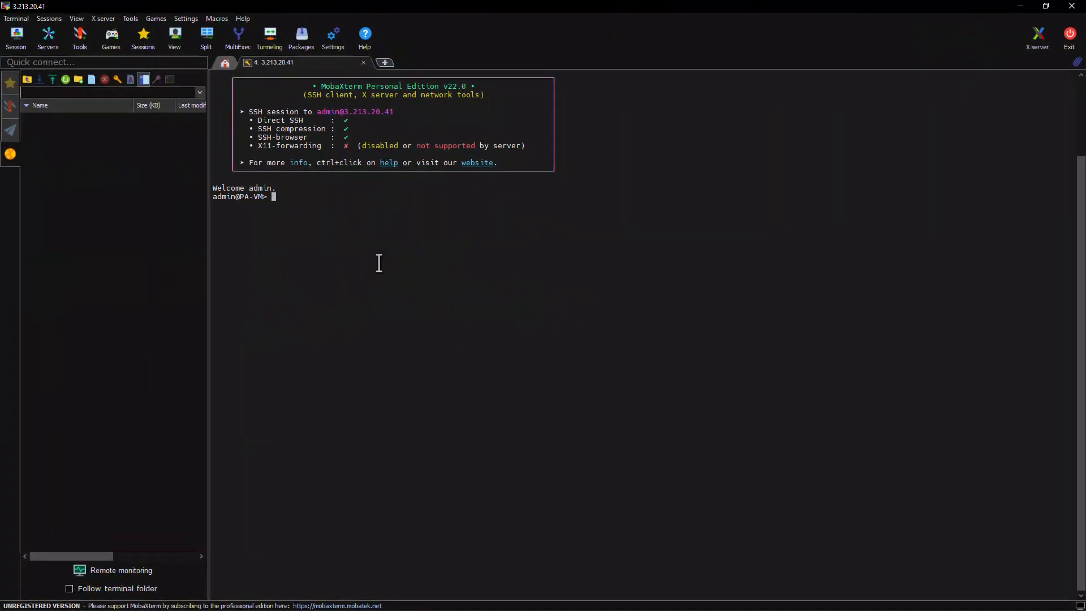
{"action": "key", "text": "Return"}
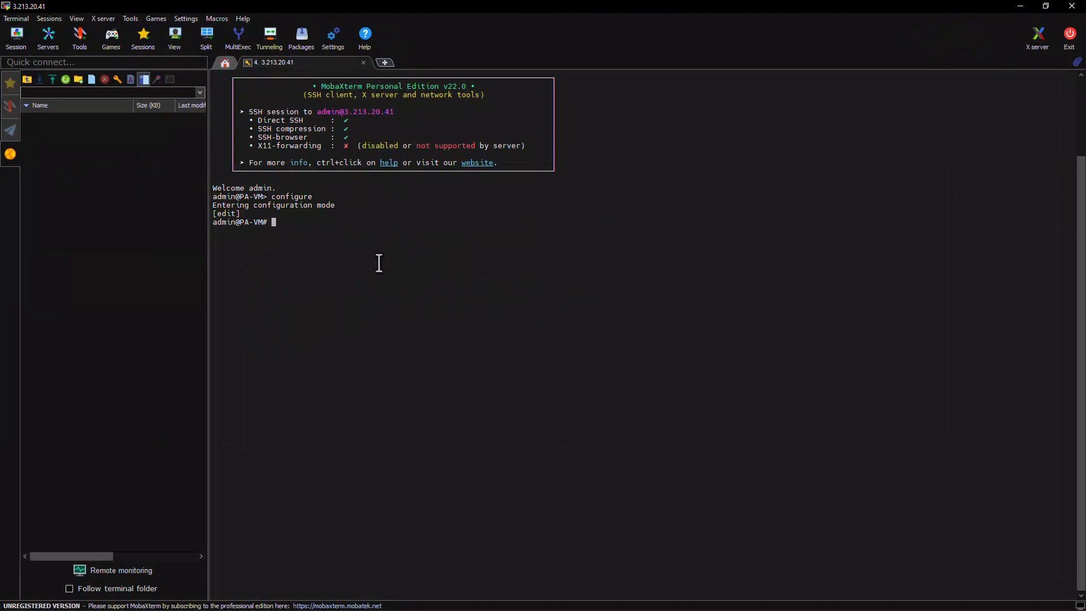
Step: Run set mgt-config users admin password, enter and confirm the new admin password, then commit
{"action": "right_click", "coordinate": [337, 254]}
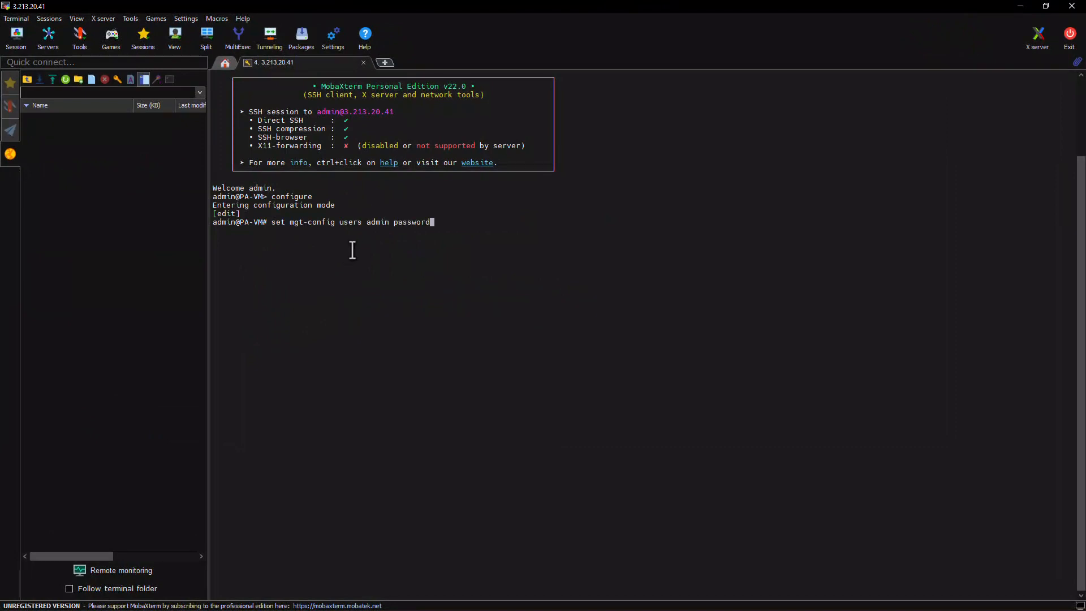
{"action": "key", "text": "Return"}
{"action": "key", "text": "Return"}
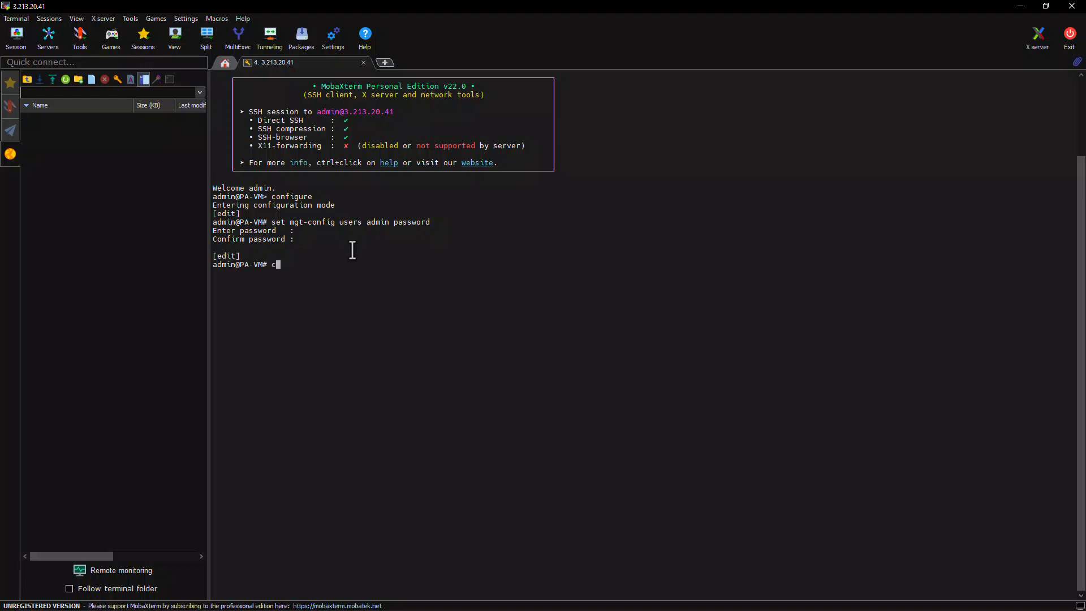
{"action": "type", "text": "ommit"}
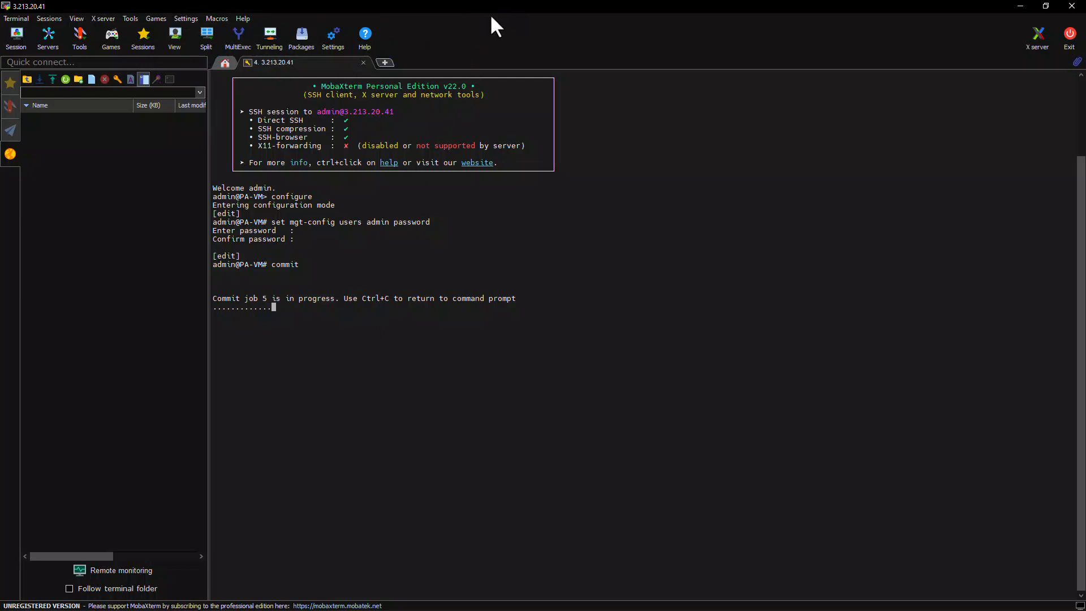
Step: Try to open 3.213.20.41 in the browser
{"action": "left_click_drag", "start_coordinate": [475, 2], "coordinate": [156, 75]}
{"action": "left_click_drag", "start_coordinate": [493, 74], "coordinate": [0, 77]}
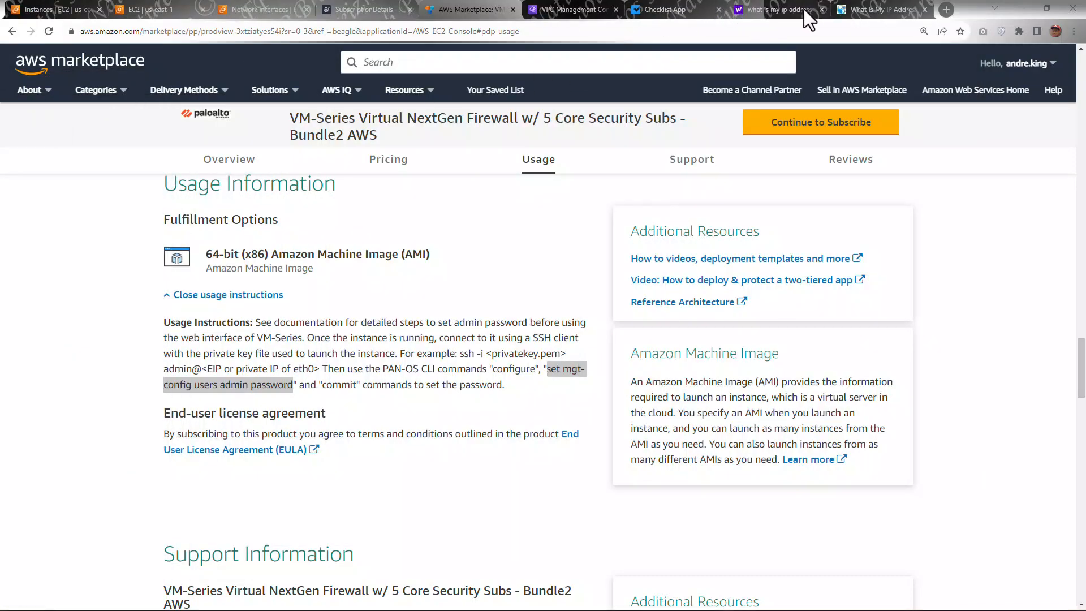
{"action": "left_click", "coordinate": [883, 10]}
{"action": "left_click", "coordinate": [820, 28]}
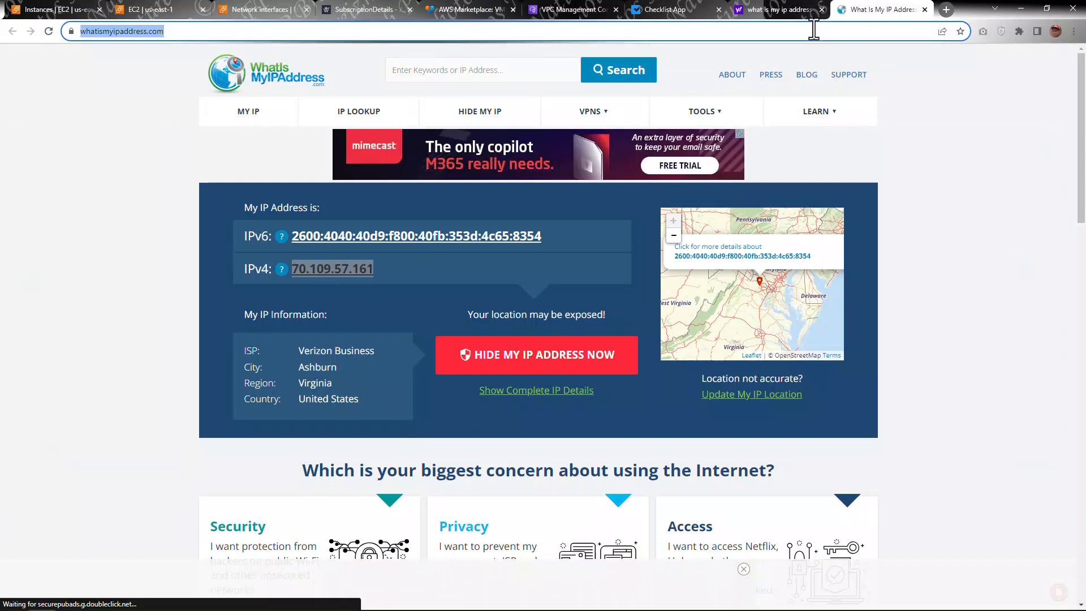
{"action": "type", "text": "3.213.20.4"}
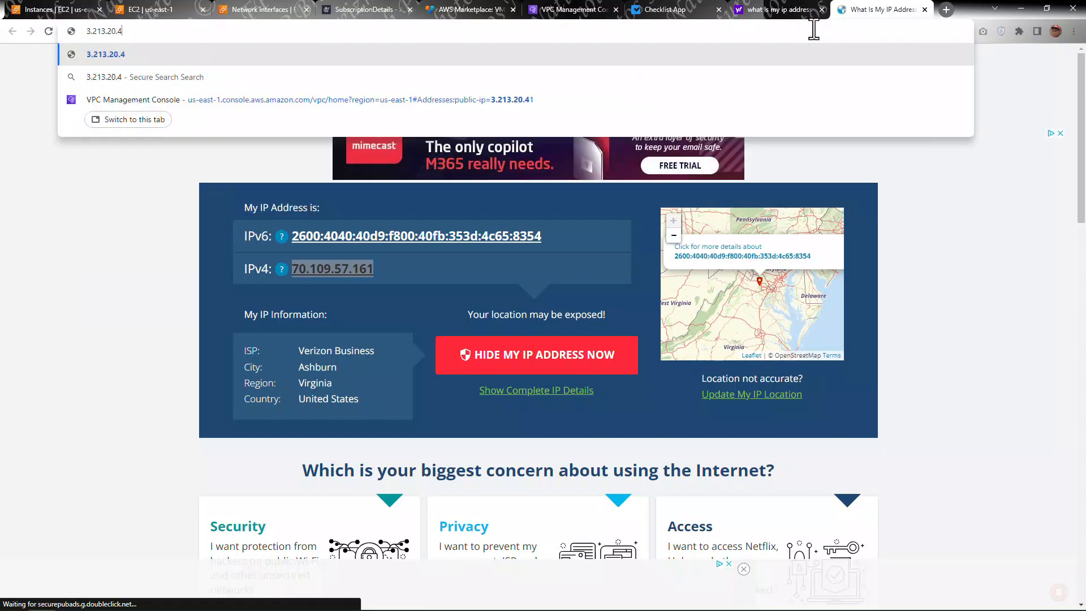
{"action": "type", "text": "1"}
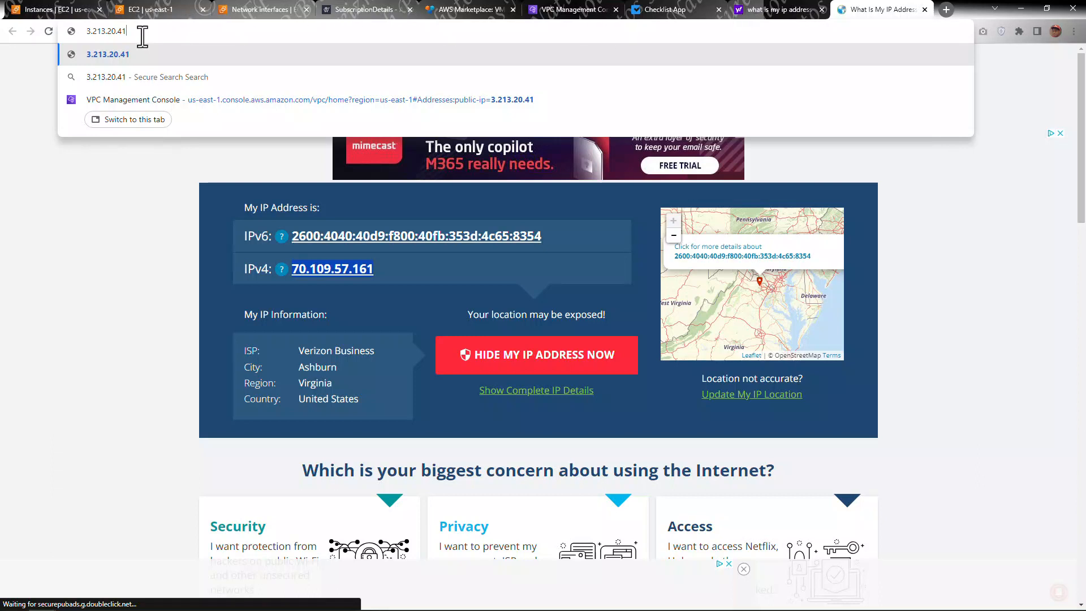
{"action": "key", "text": "Escape"}
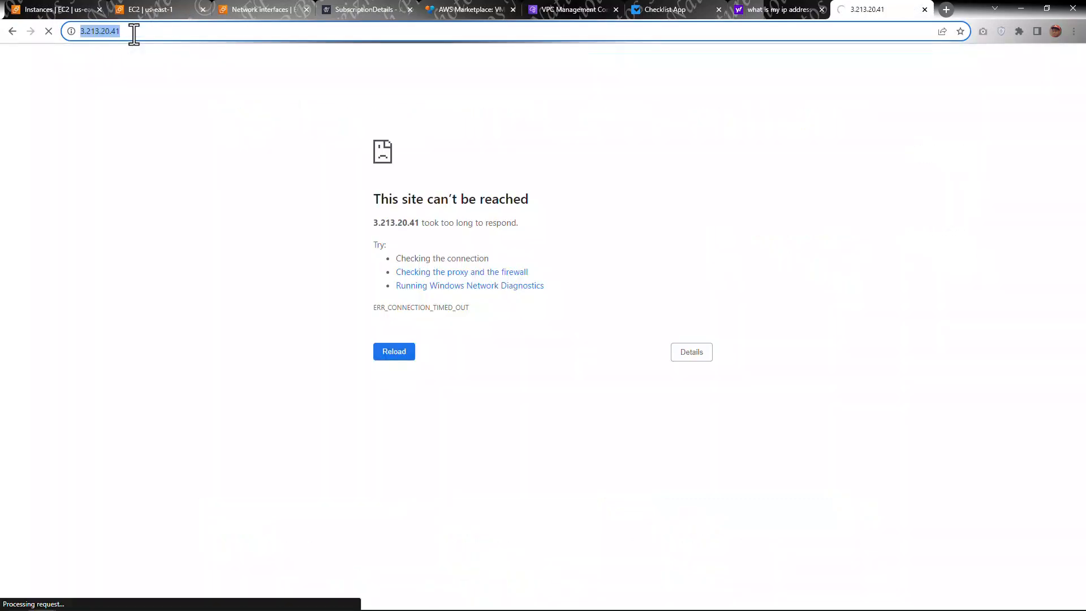
{"action": "left_click", "coordinate": [140, 34]}
{"action": "key", "text": "Home"}
{"action": "type", "text": "https://"}
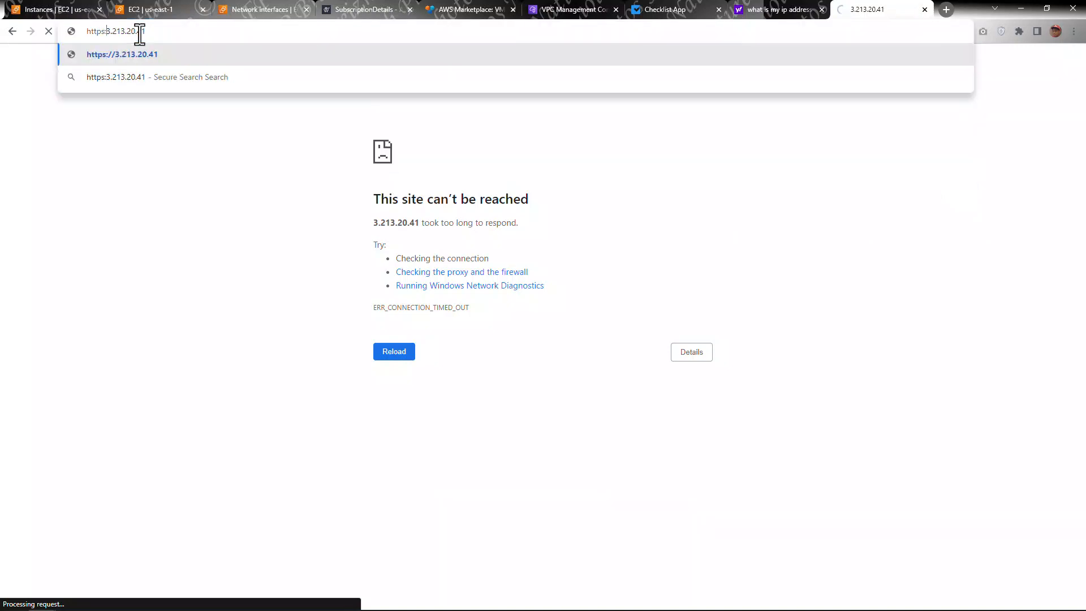
{"action": "key", "text": "Return"}
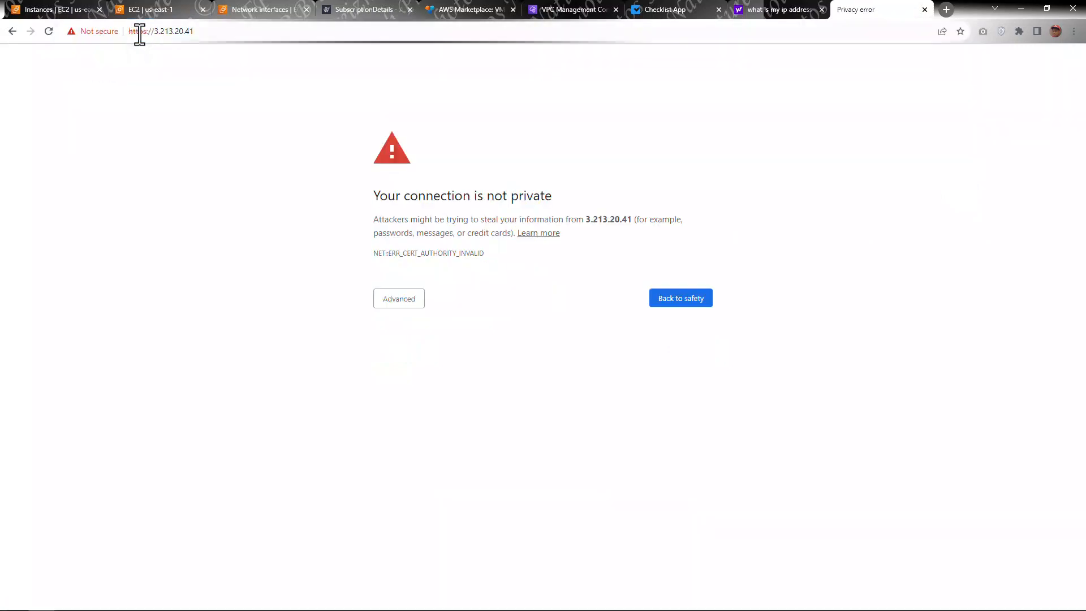
{"action": "left_click", "coordinate": [384, 299]}
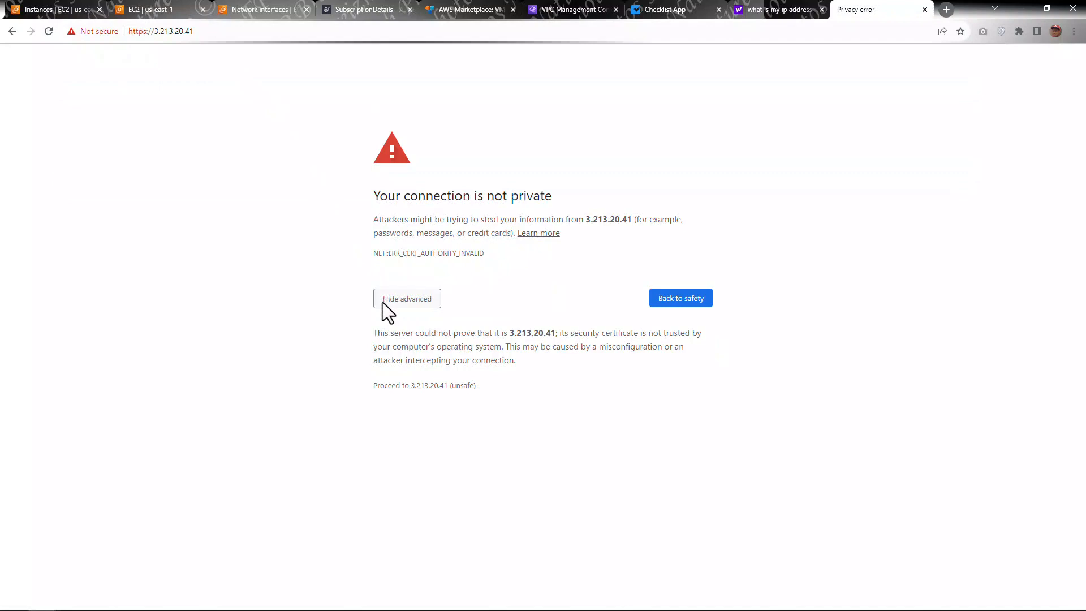
{"action": "left_click", "coordinate": [414, 385]}
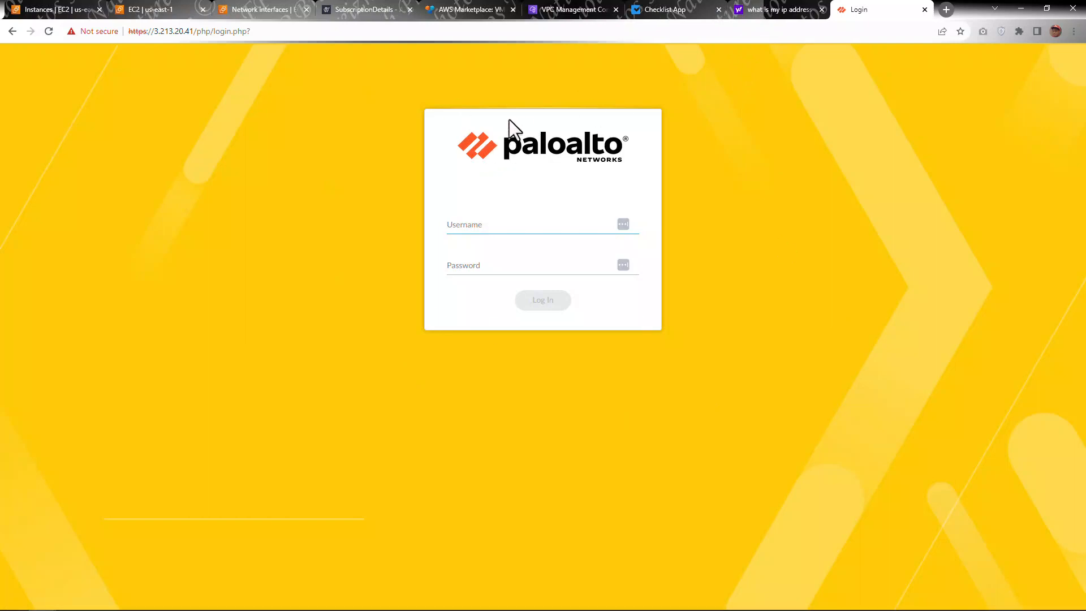
Step: Mark the Set Initial Mgmt Password task as complete in the deployment checklist
{"action": "left_click", "coordinate": [664, 10]}
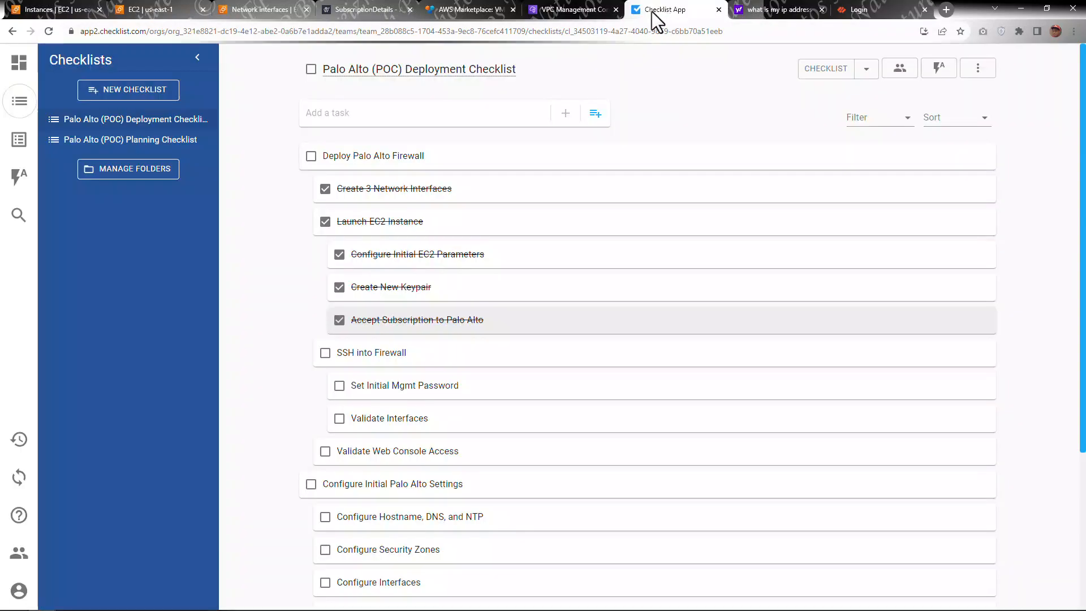
{"action": "scroll", "coordinate": [429, 308], "scroll_direction": "down", "scroll_amount": 1}
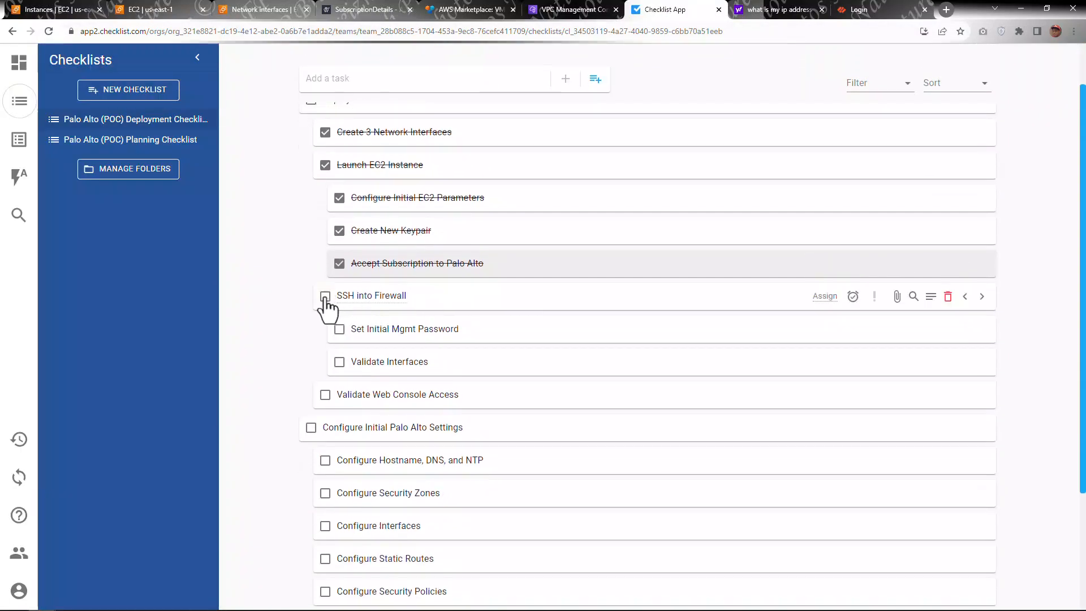
{"action": "left_click", "coordinate": [340, 329]}
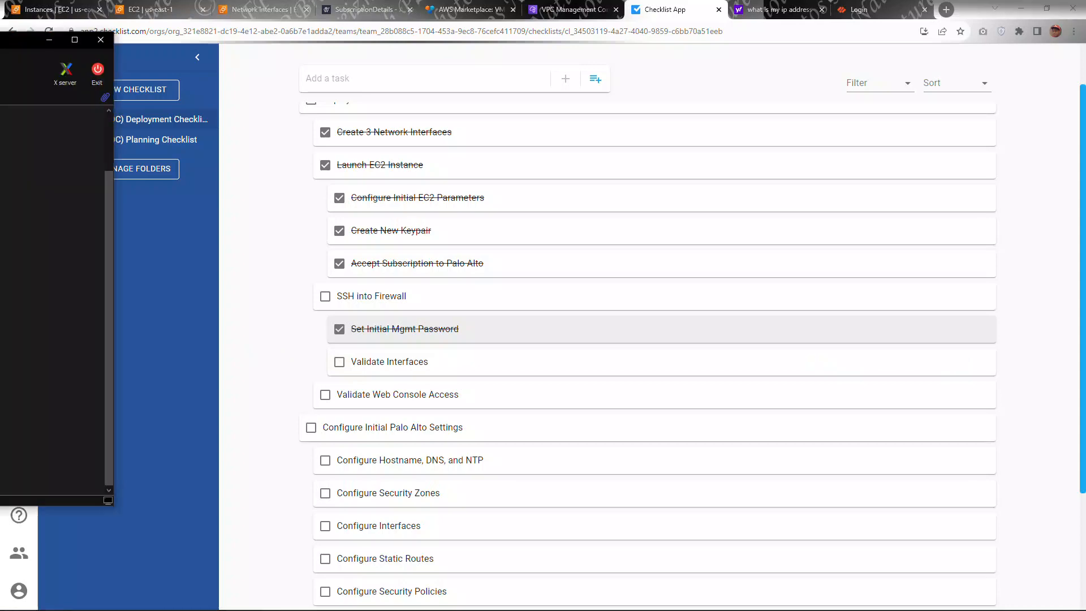
Step: Exit configuration mode in the maximized firewall SSH session
{"action": "left_click_drag", "start_coordinate": [0, 44], "coordinate": [418, 131]}
{"action": "double_click", "coordinate": [419, 132]}
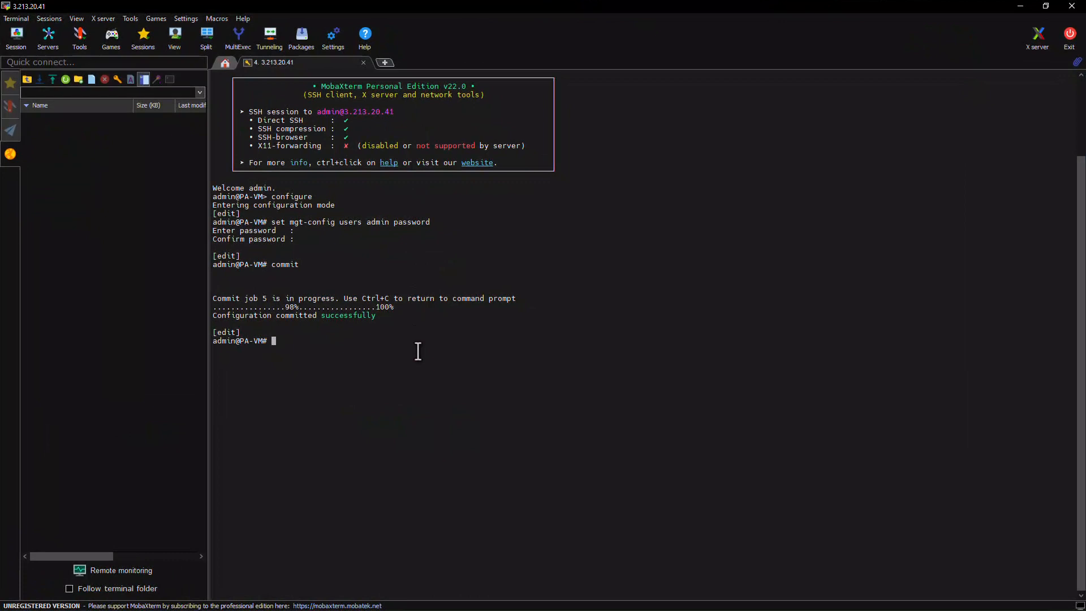
{"action": "type", "text": "show inter"}
{"action": "key", "text": "BackSpace"}
{"action": "key", "text": "BackSpace"}
{"action": "key", "text": "BackSpace"}
{"action": "key", "text": "BackSpace"}
{"action": "key", "text": "BackSpace"}
{"action": "key", "text": "BackSpace"}
{"action": "key", "text": "BackSpace"}
{"action": "key", "text": "BackSpace"}
{"action": "key", "text": "BackSpace"}
{"action": "key", "text": "BackSpace"}
{"action": "type", "text": "exit"}
{"action": "key", "text": "Return"}
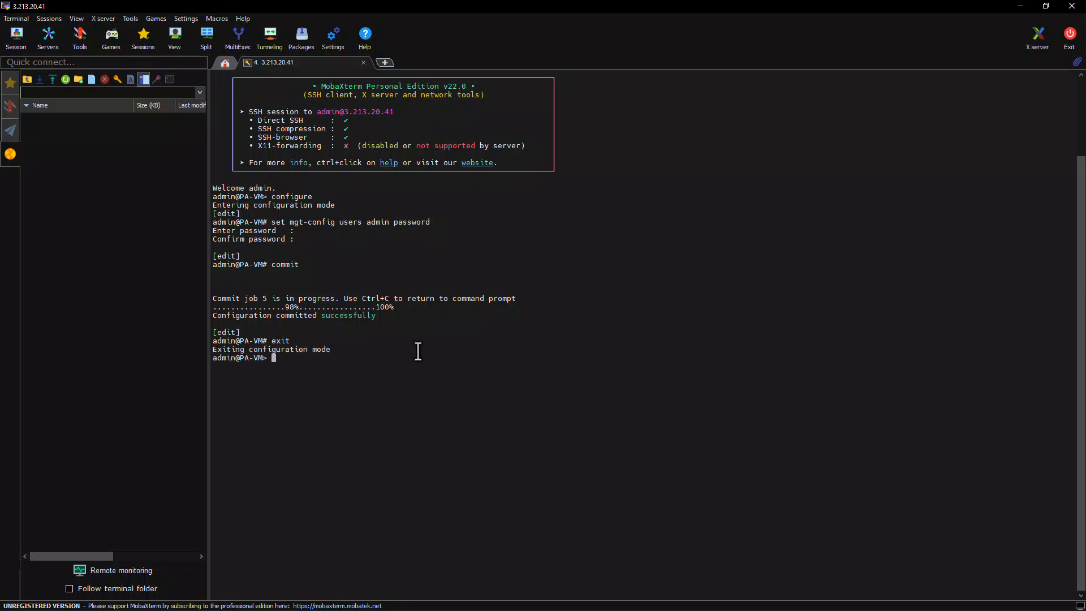
Step: Run show interface all and show interface management to inspect the firewall's interfaces
{"action": "type", "text": "show interface all"}
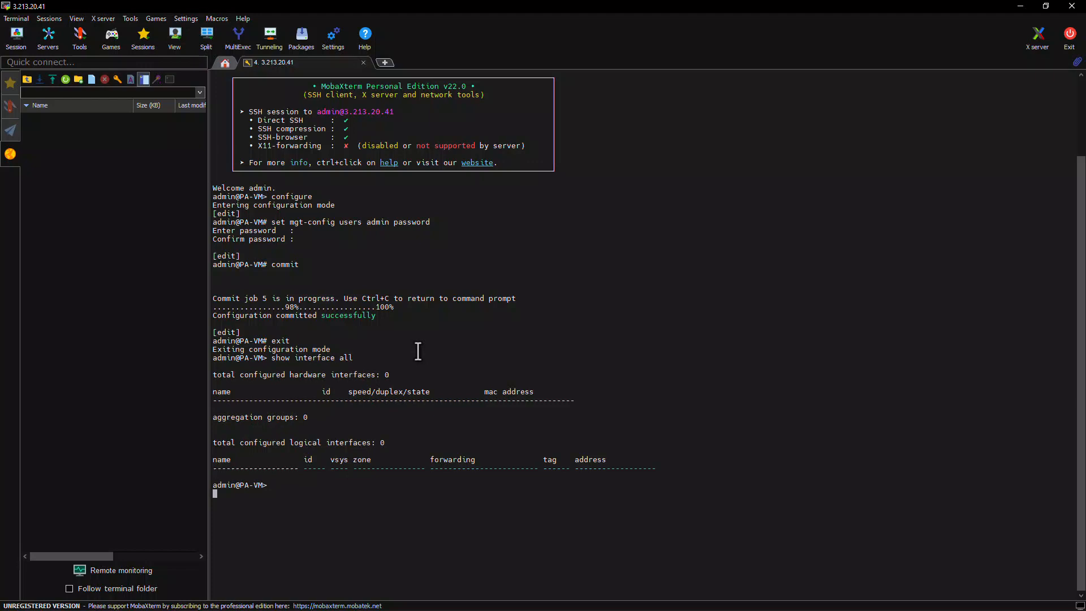
{"action": "key", "text": "Return"}
{"action": "type", "text": "show "}
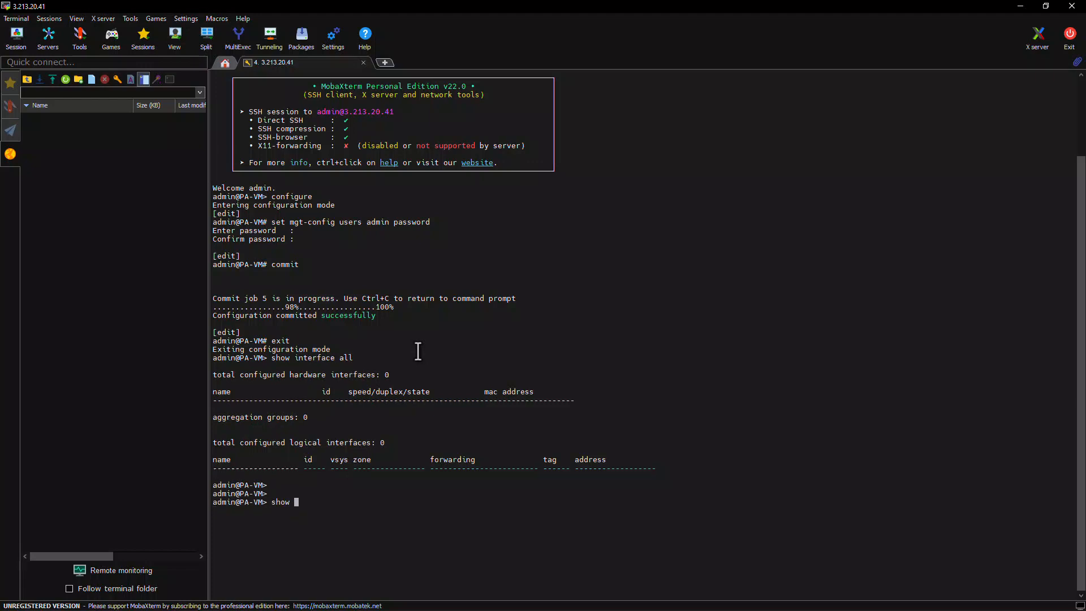
{"action": "type", "text": "interface management"}
{"action": "key", "text": "Return"}
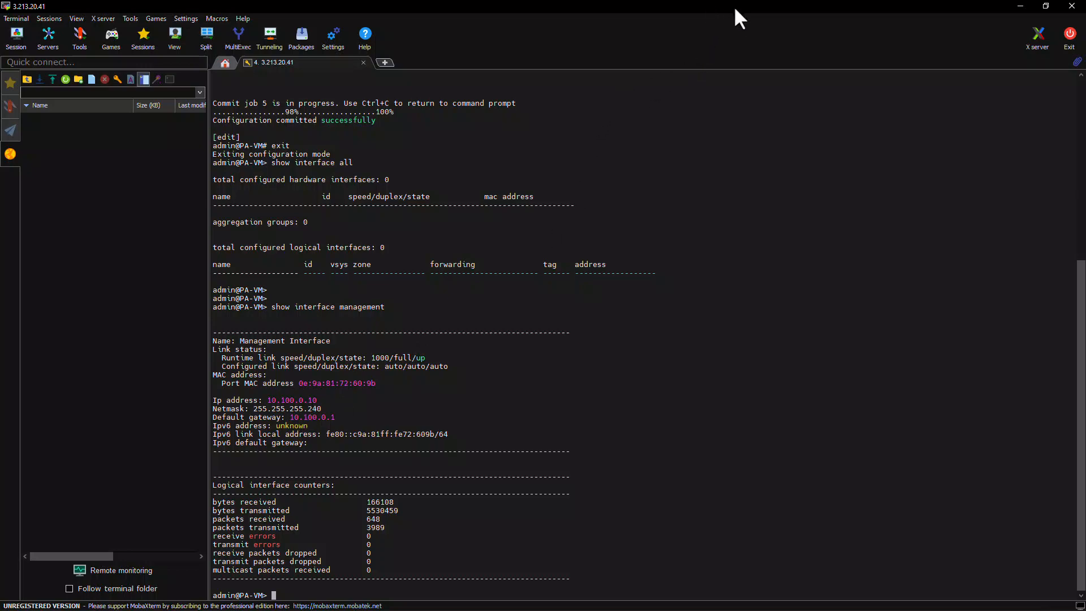
Step: Check and then uncheck the Deploy Palo Alto Firewall task in the deployment checklist
{"action": "left_click_drag", "start_coordinate": [628, 5], "coordinate": [0, 221]}
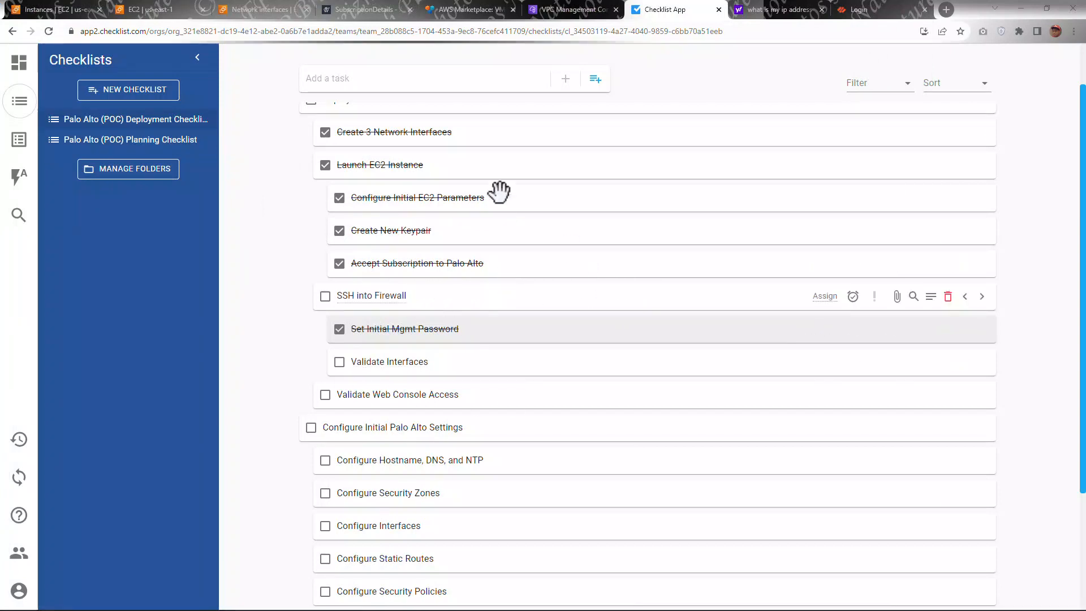
{"action": "scroll", "coordinate": [443, 407], "scroll_direction": "down", "scroll_amount": 2}
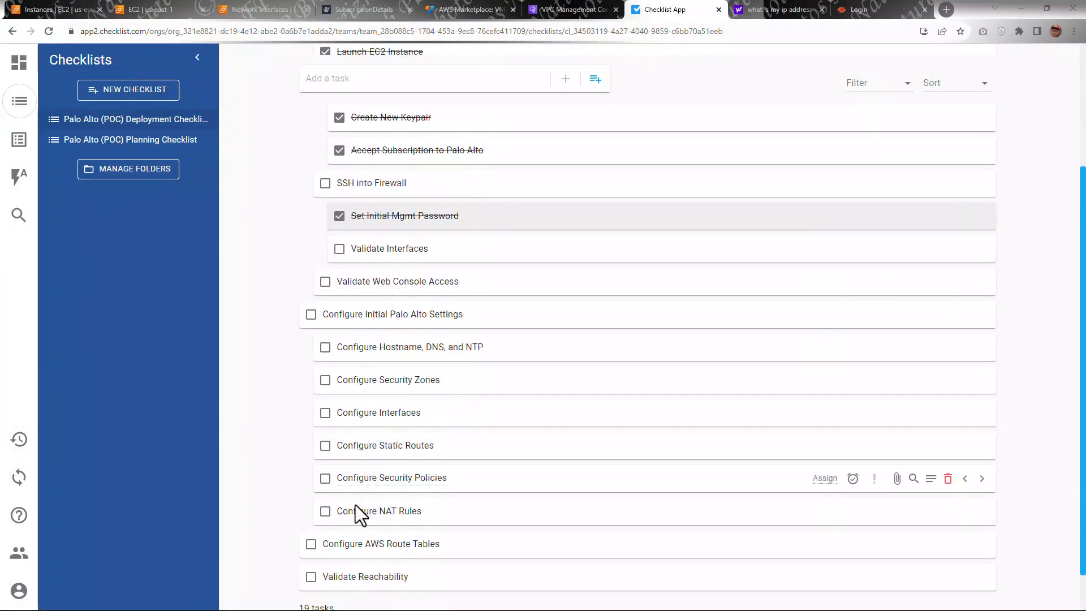
{"action": "scroll", "coordinate": [424, 484], "scroll_direction": "up", "scroll_amount": 3}
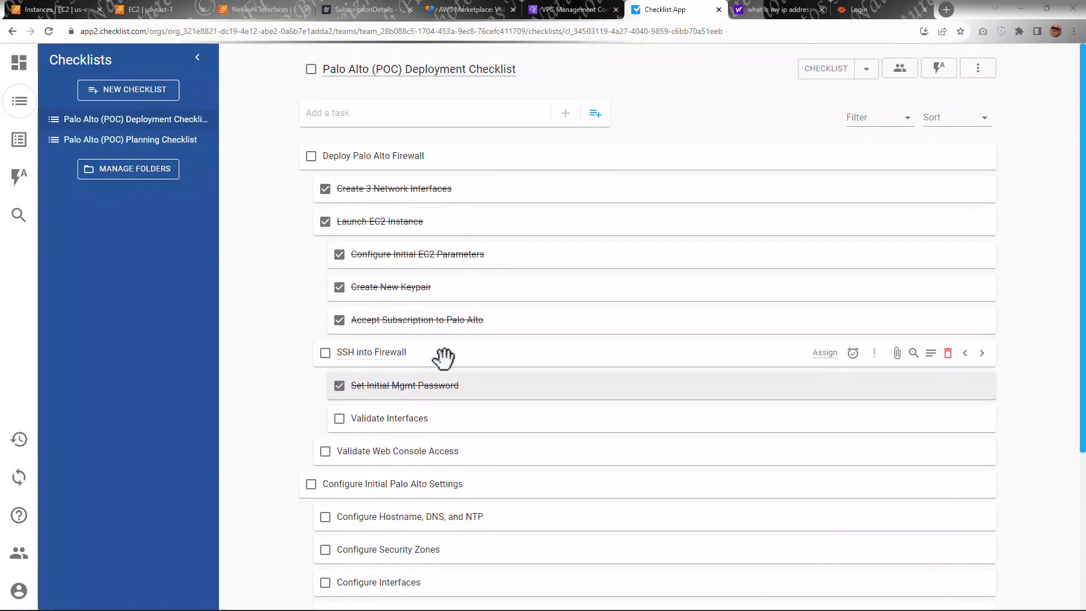
{"action": "scroll", "coordinate": [443, 356], "scroll_direction": "down", "scroll_amount": 1}
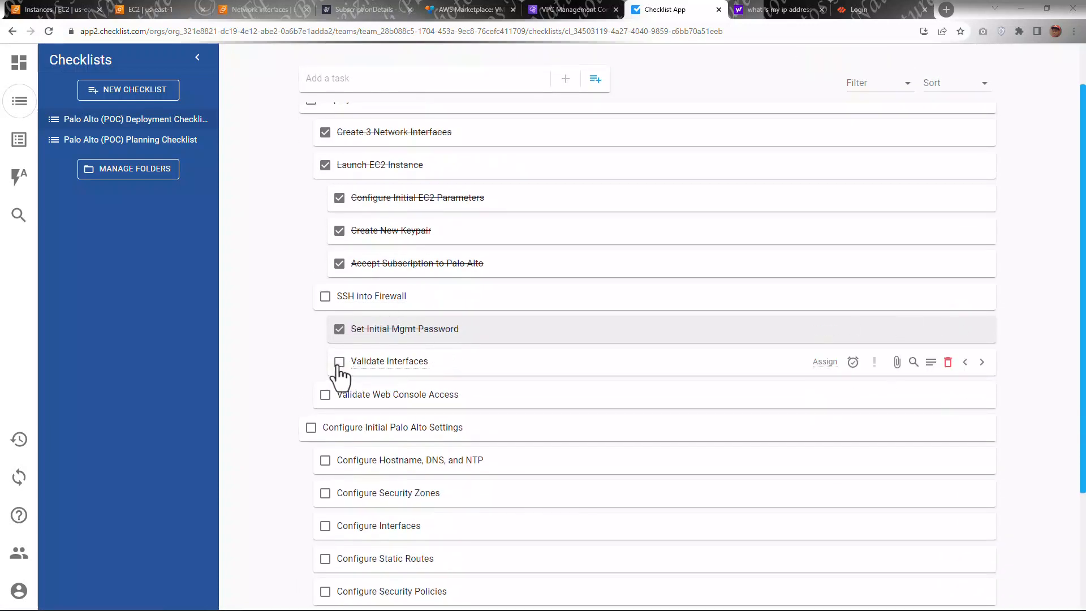
{"action": "scroll", "coordinate": [368, 337], "scroll_direction": "down", "scroll_amount": 1}
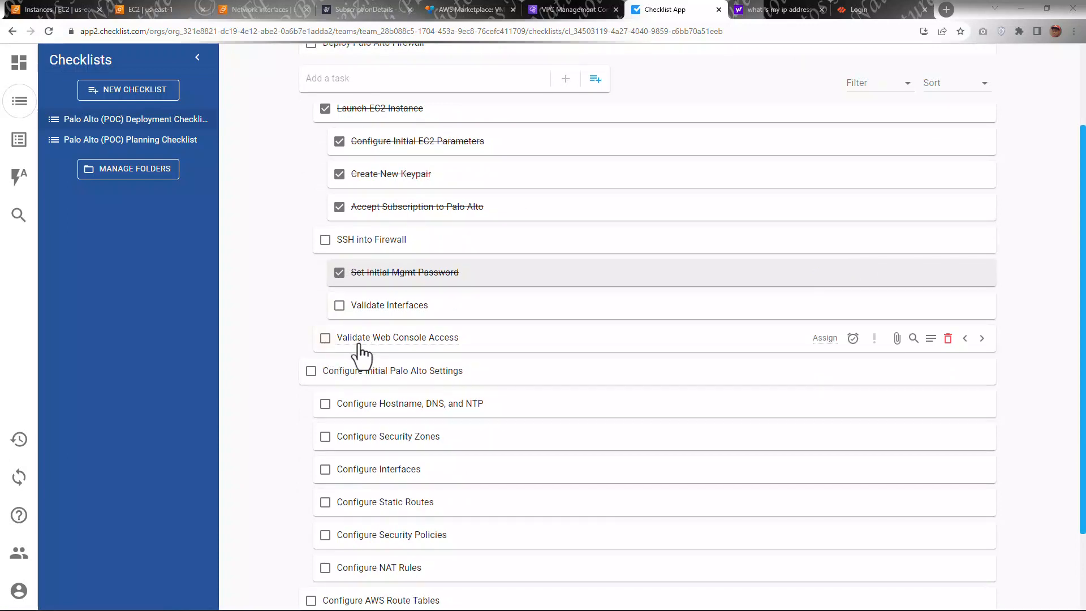
{"action": "scroll", "coordinate": [359, 345], "scroll_direction": "up", "scroll_amount": 2}
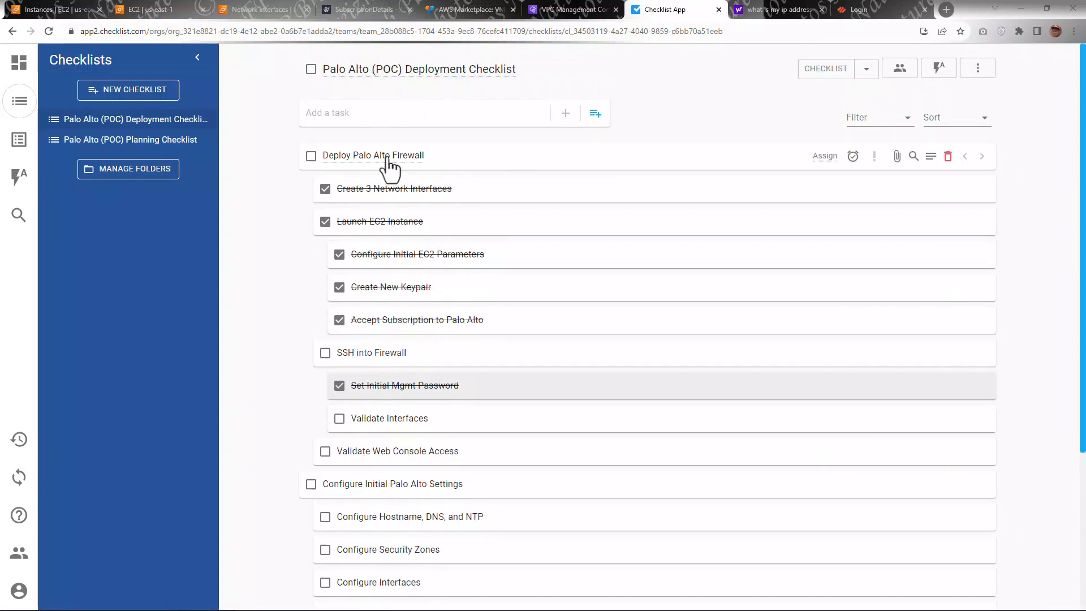
{"action": "left_click", "coordinate": [311, 156]}
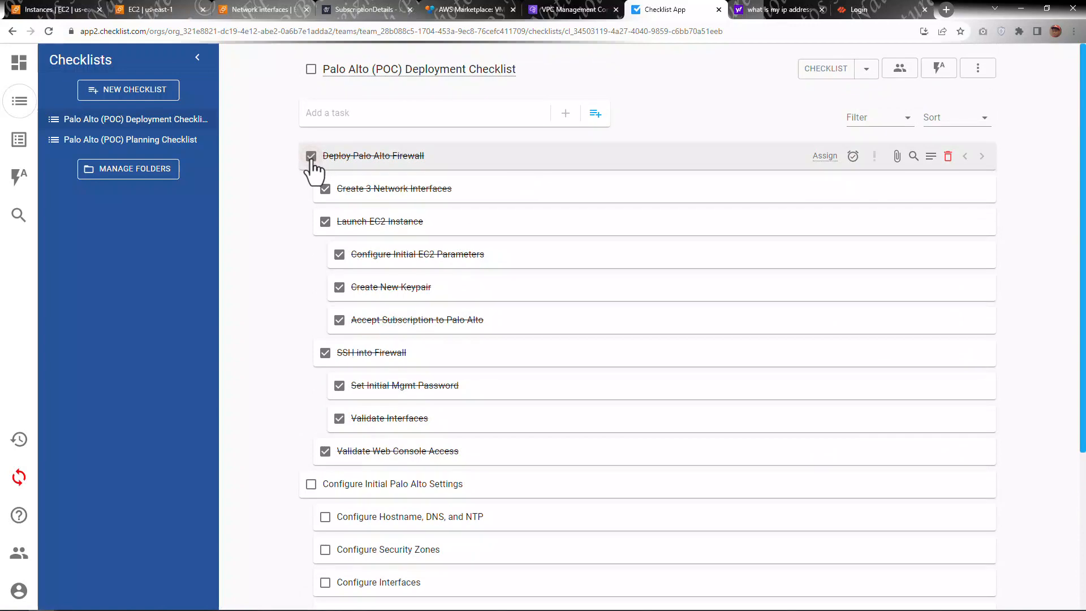
{"action": "left_click", "coordinate": [311, 158]}
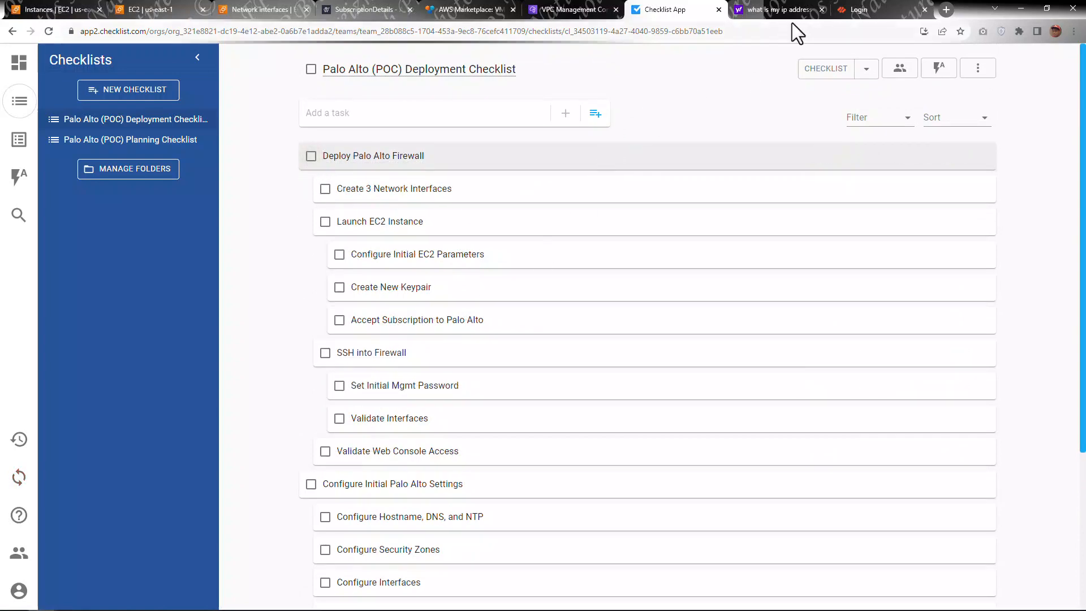
Step: Log in to the firewall web interface as admin with the account password
{"action": "left_click", "coordinate": [863, 9]}
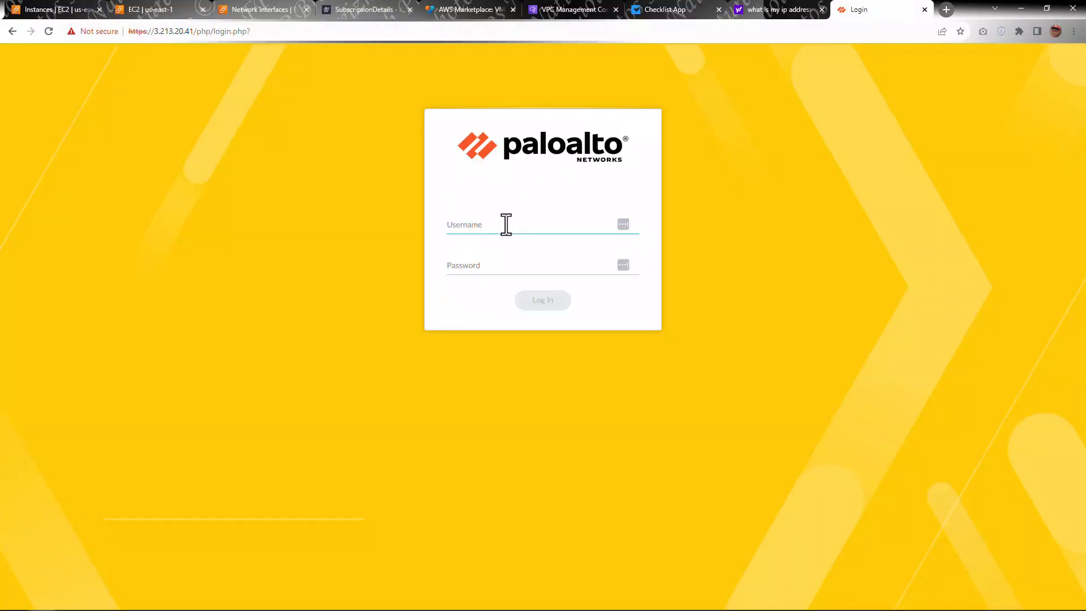
{"action": "type", "text": "admin"}
{"action": "key", "text": "Tab"}
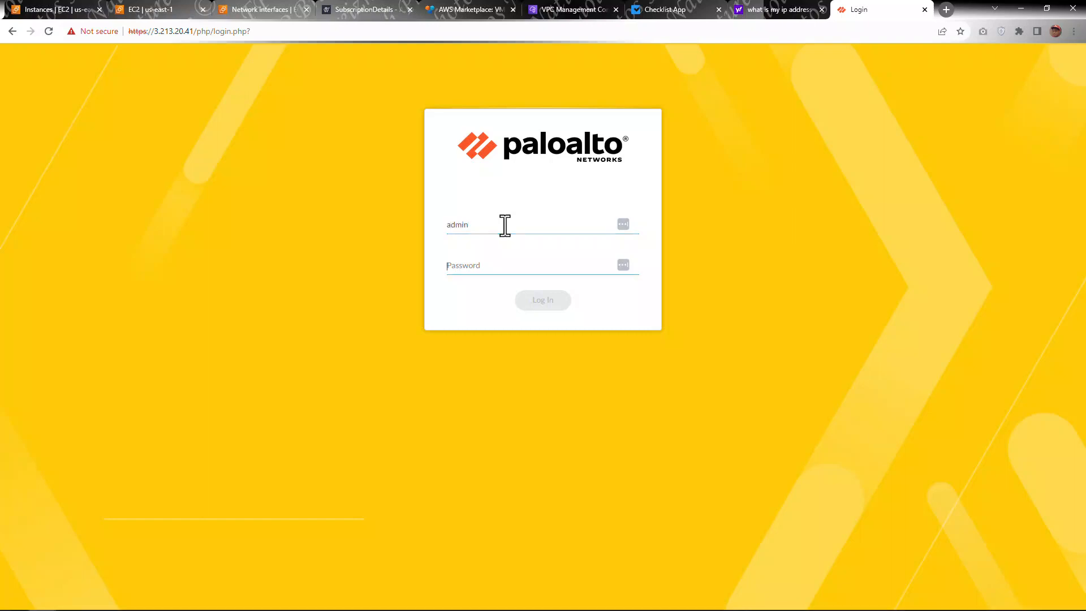
{"action": "type", "text": "*******"}
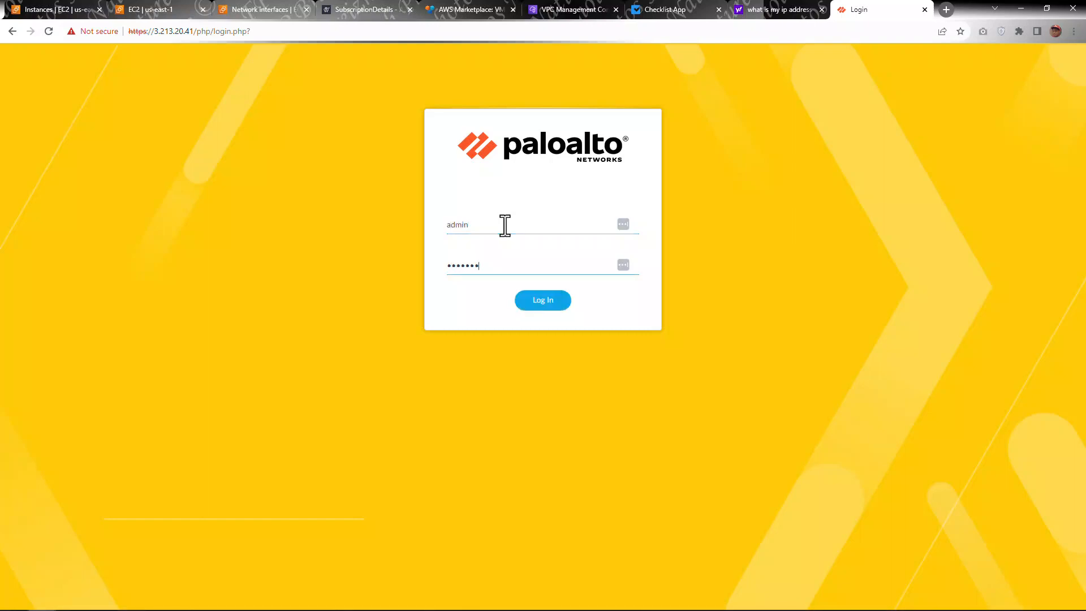
{"action": "type", "text": "*********"}
{"action": "key", "text": "Return"}
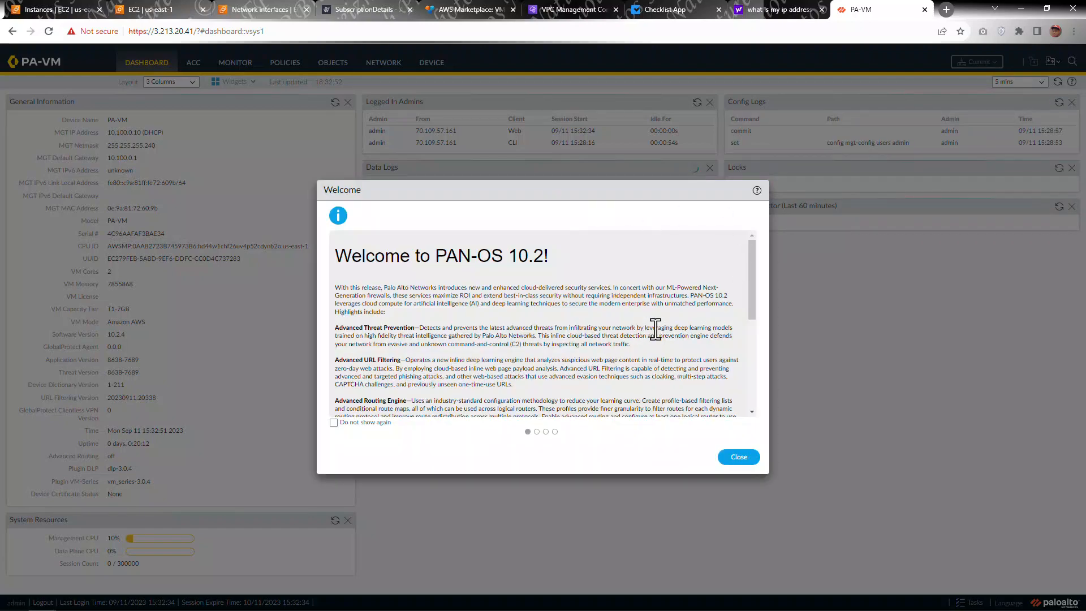
Step: Close the PAN-OS 10.2 welcome dialog and accept the Telemetry Data Collection notice
{"action": "scroll", "coordinate": [654, 327], "scroll_direction": "down", "scroll_amount": 10}
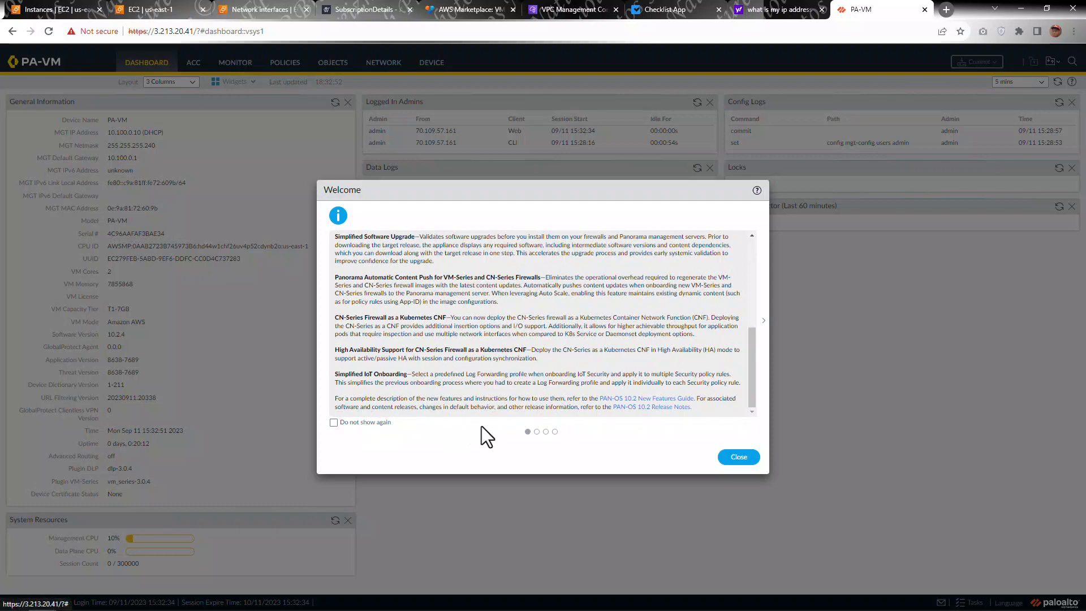
{"action": "left_click", "coordinate": [734, 456]}
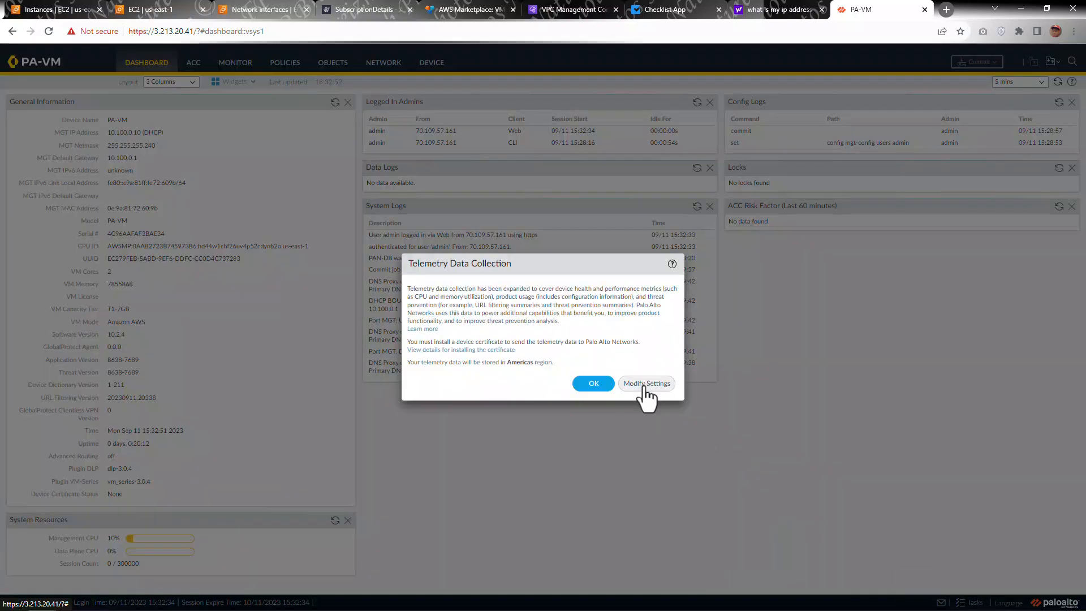
{"action": "left_click", "coordinate": [597, 384]}
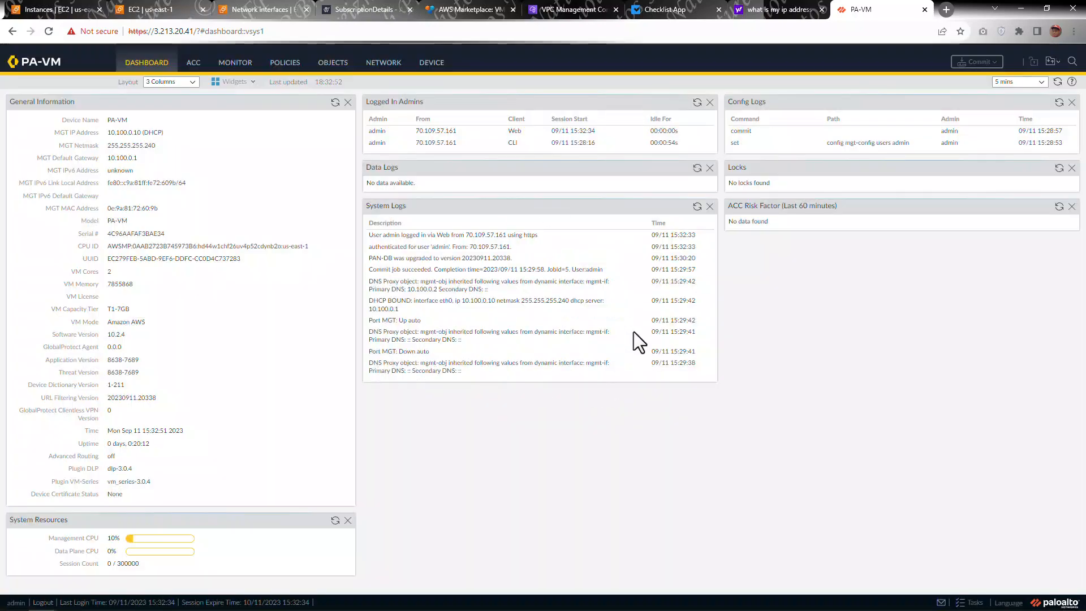